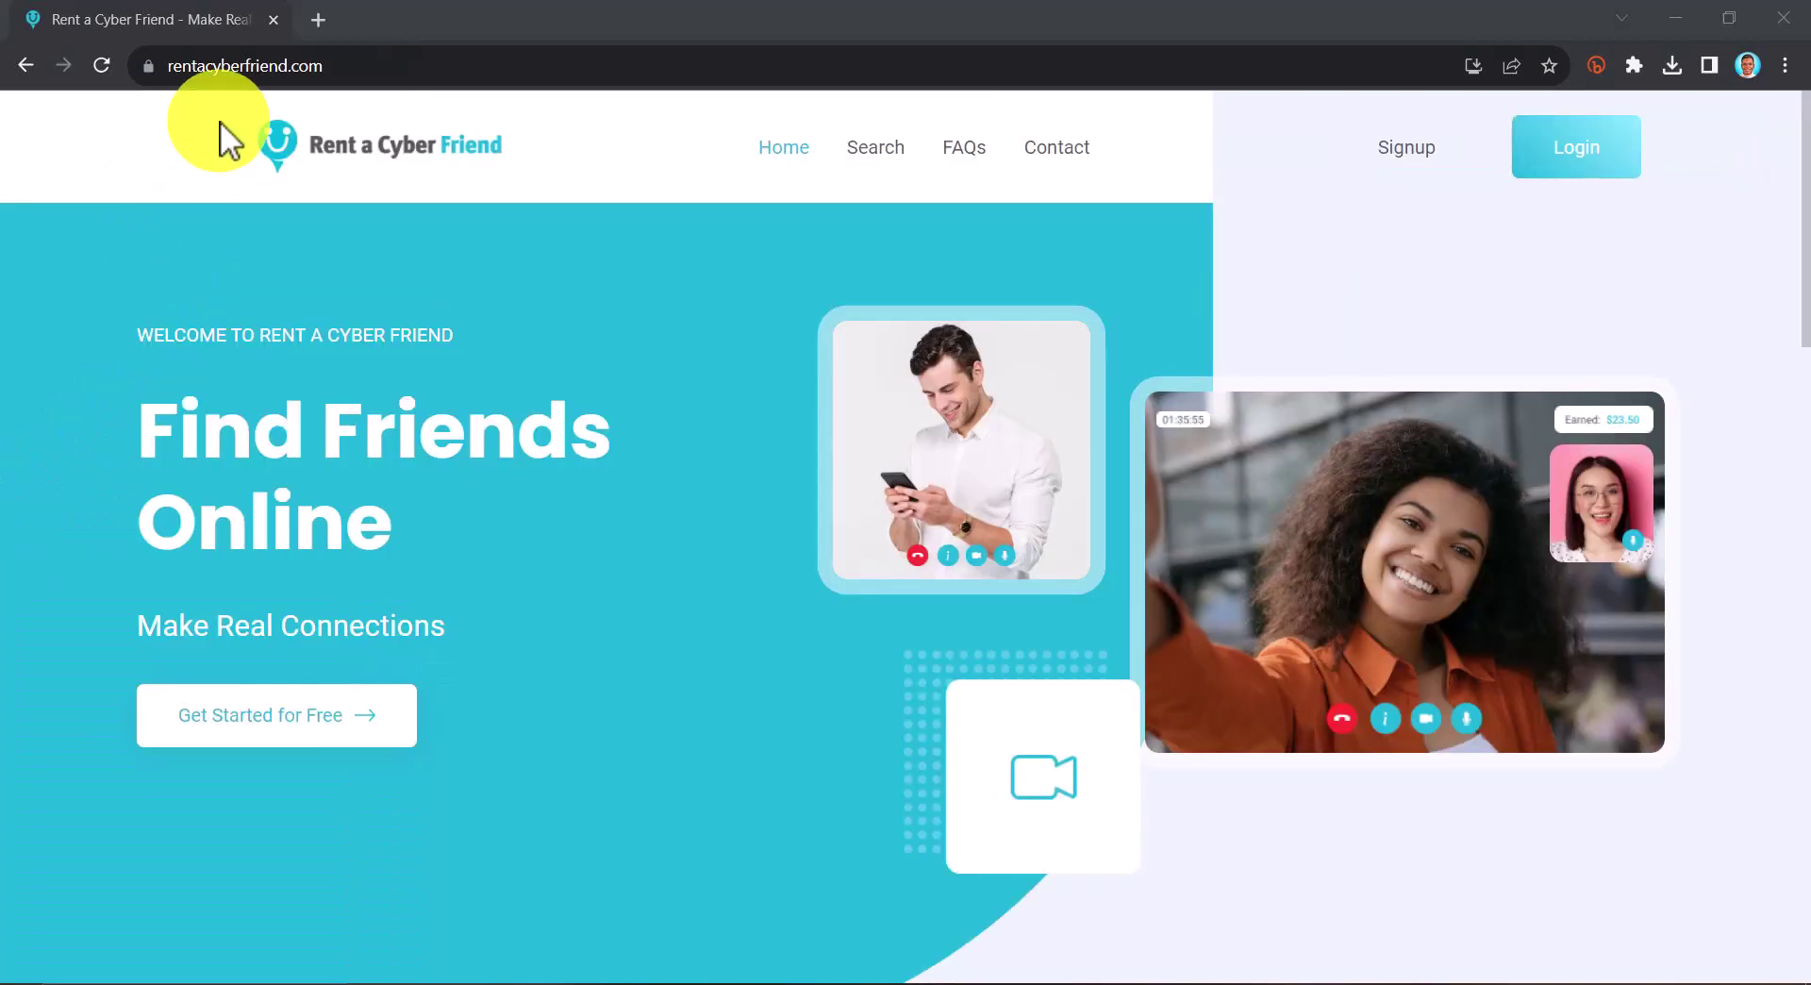
# - Start with 'Get Started for Free' and scroll through the Cyber Friend and Caller sign-up options
pyautogui.click(171, 65)
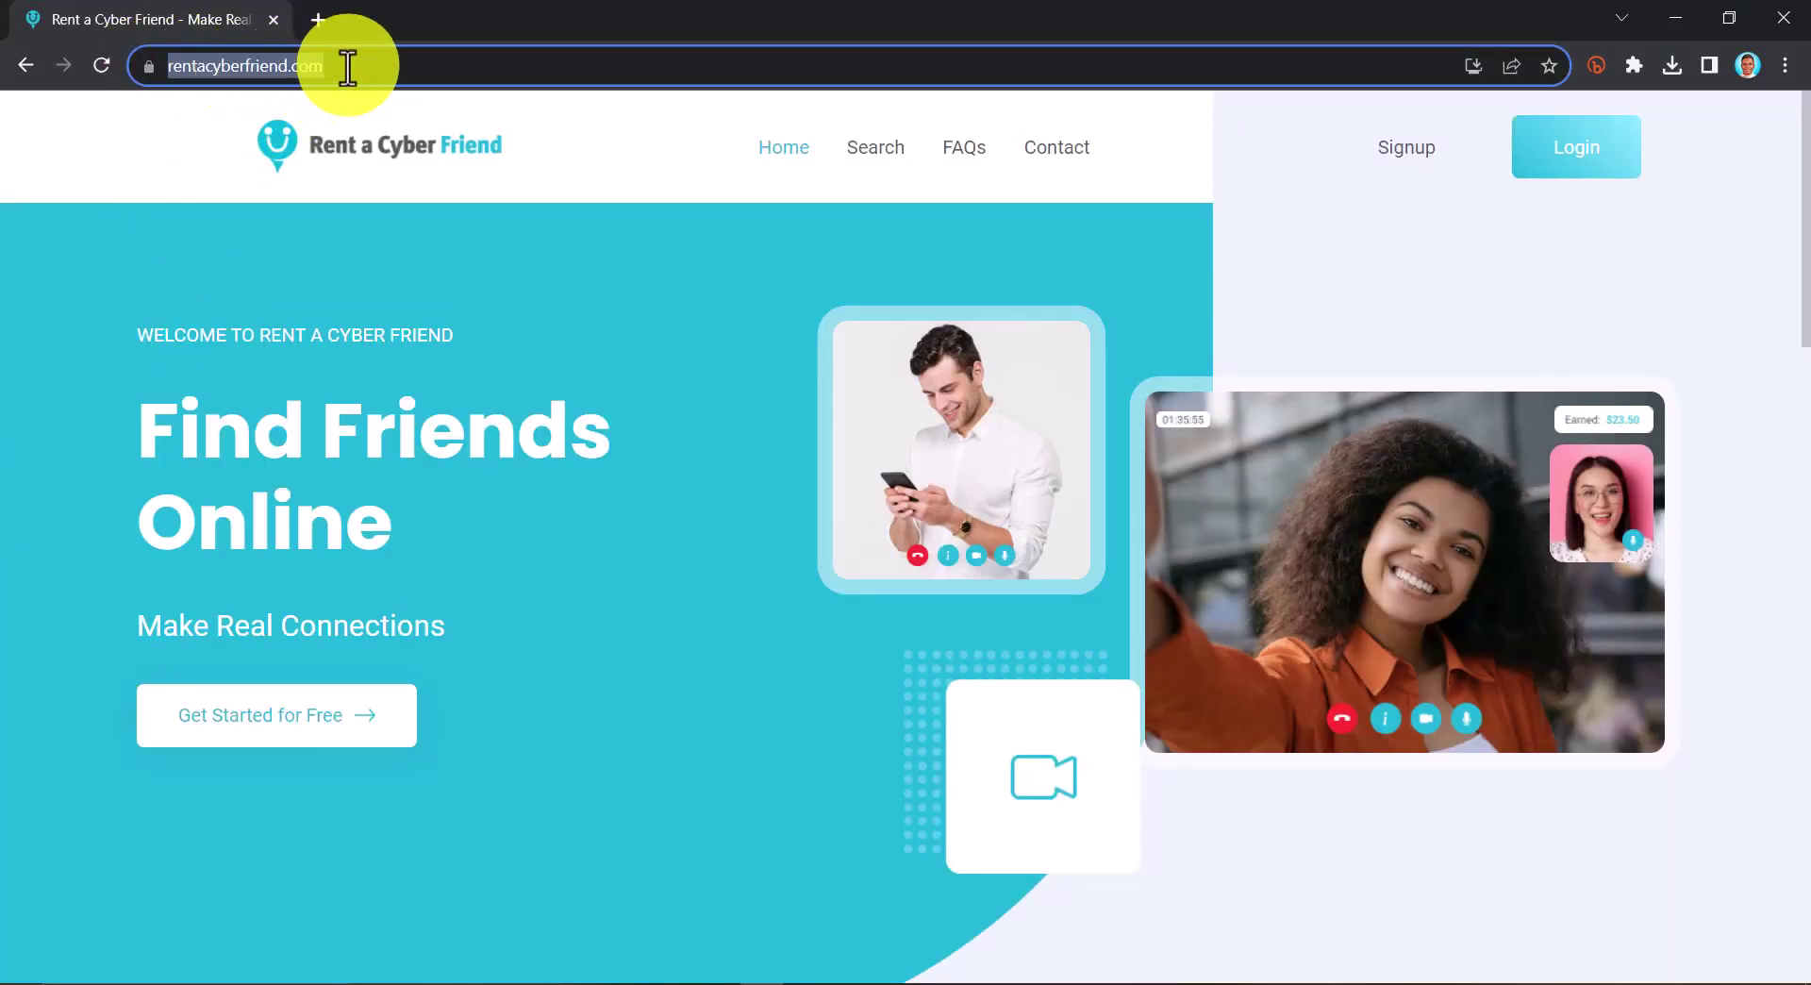
pyautogui.click(348, 65)
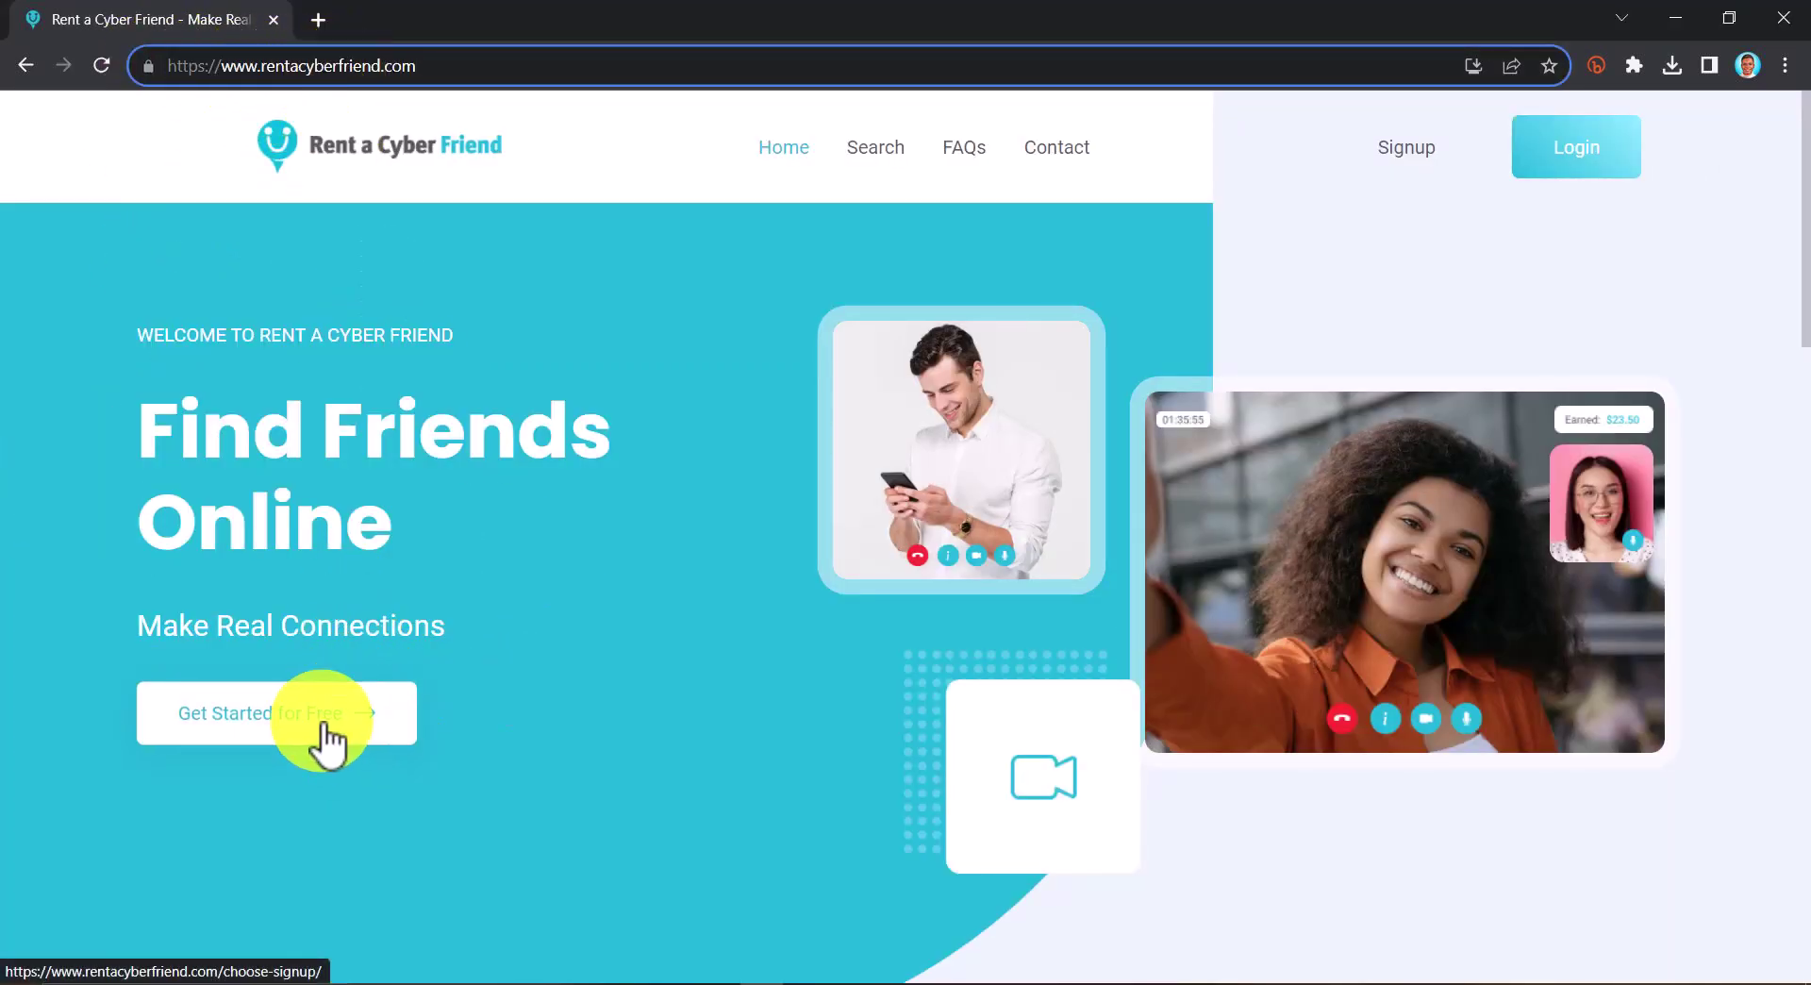
pyautogui.click(344, 741)
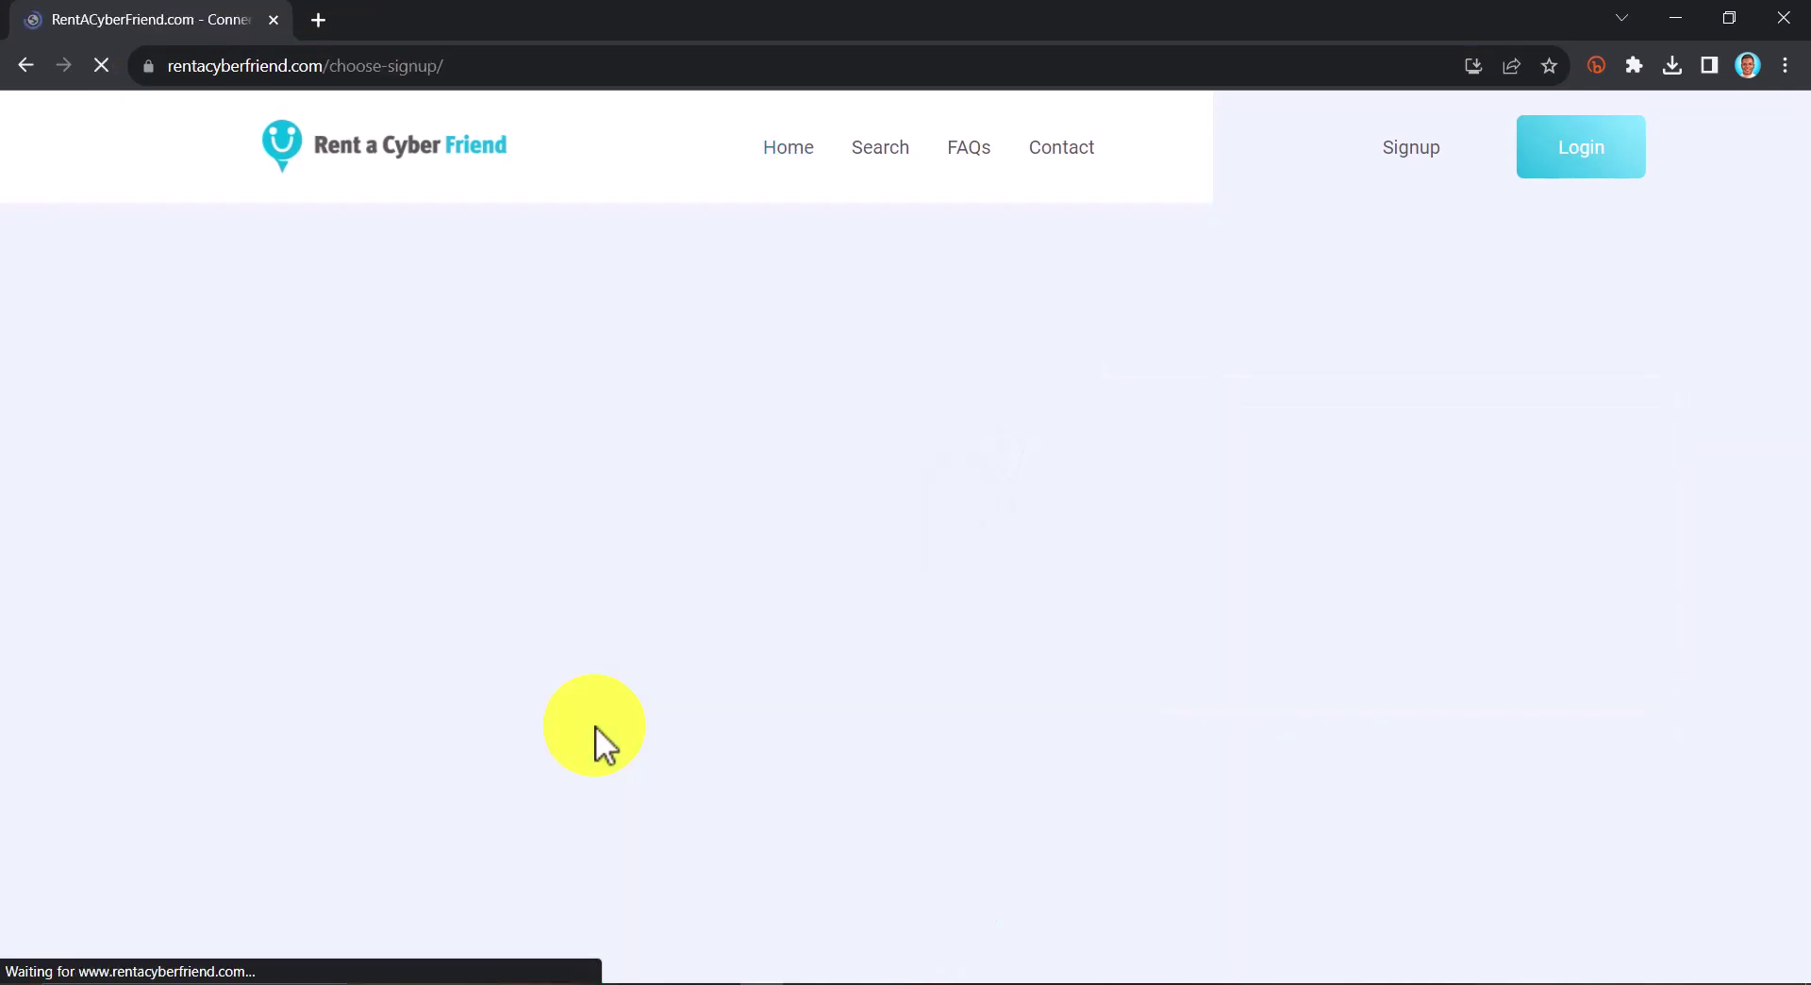
pyautogui.scroll(-1, 887, 622)
pyautogui.scroll(-3, 894, 613)
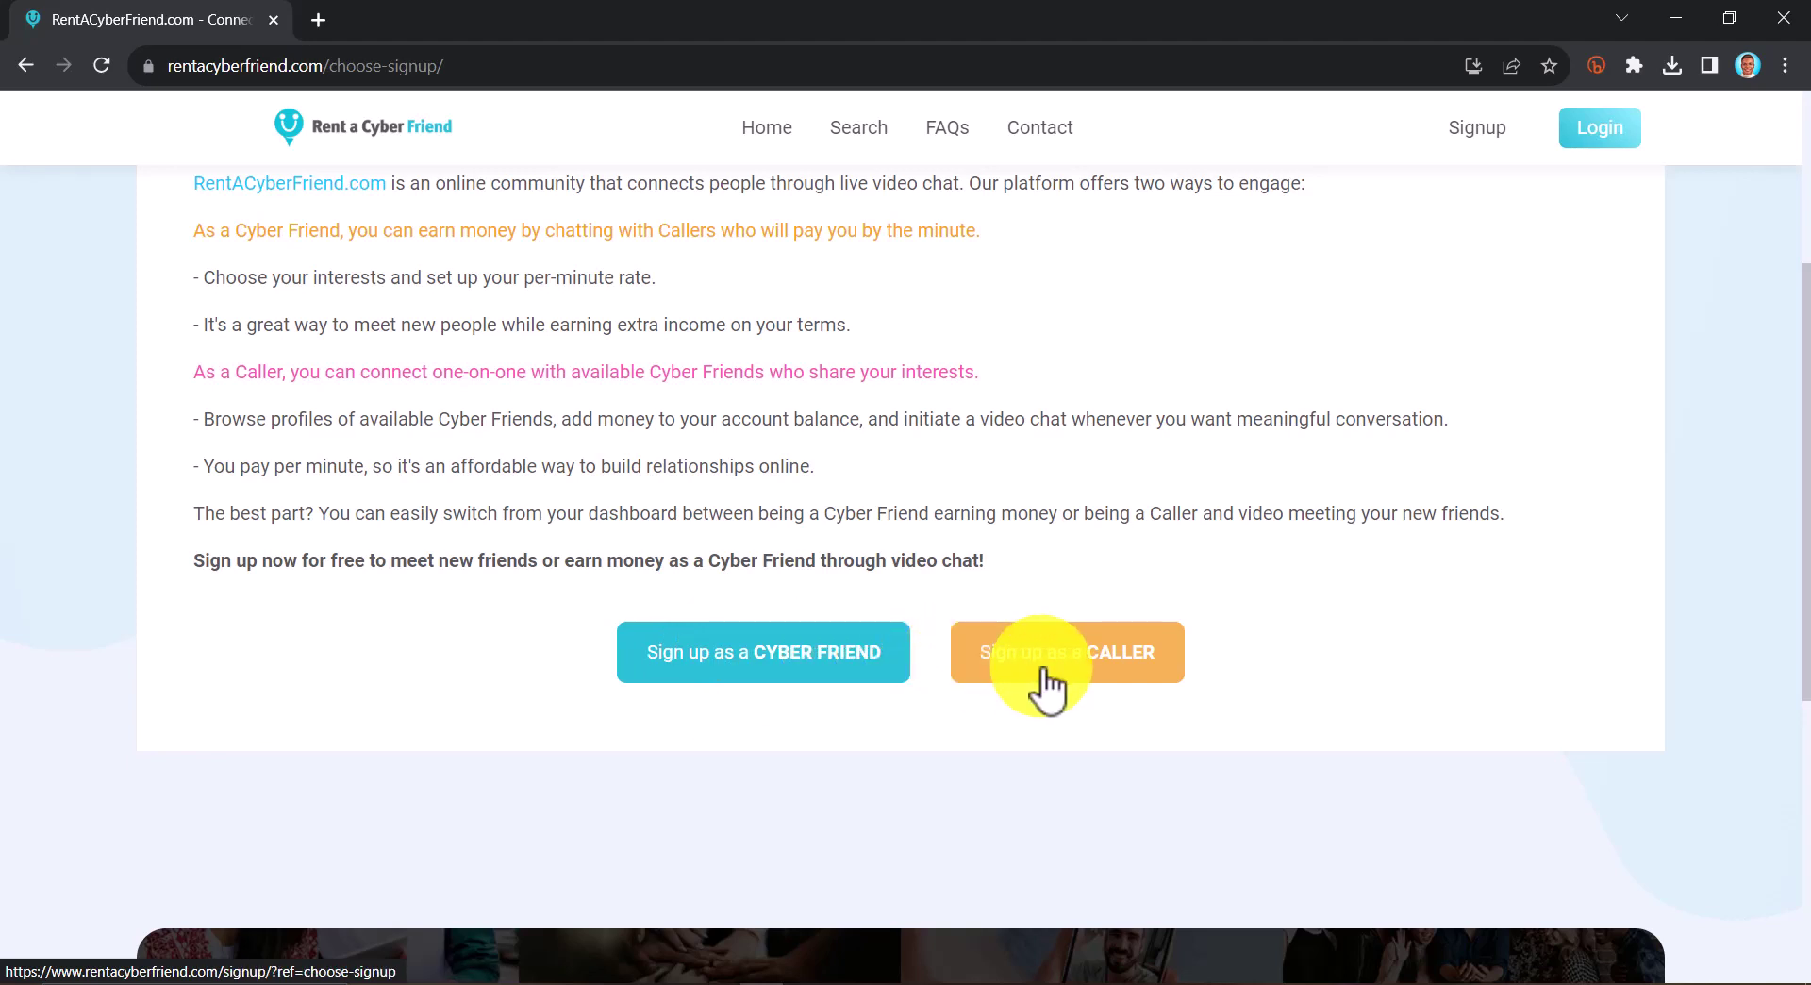
pyautogui.scroll(1, 1089, 684)
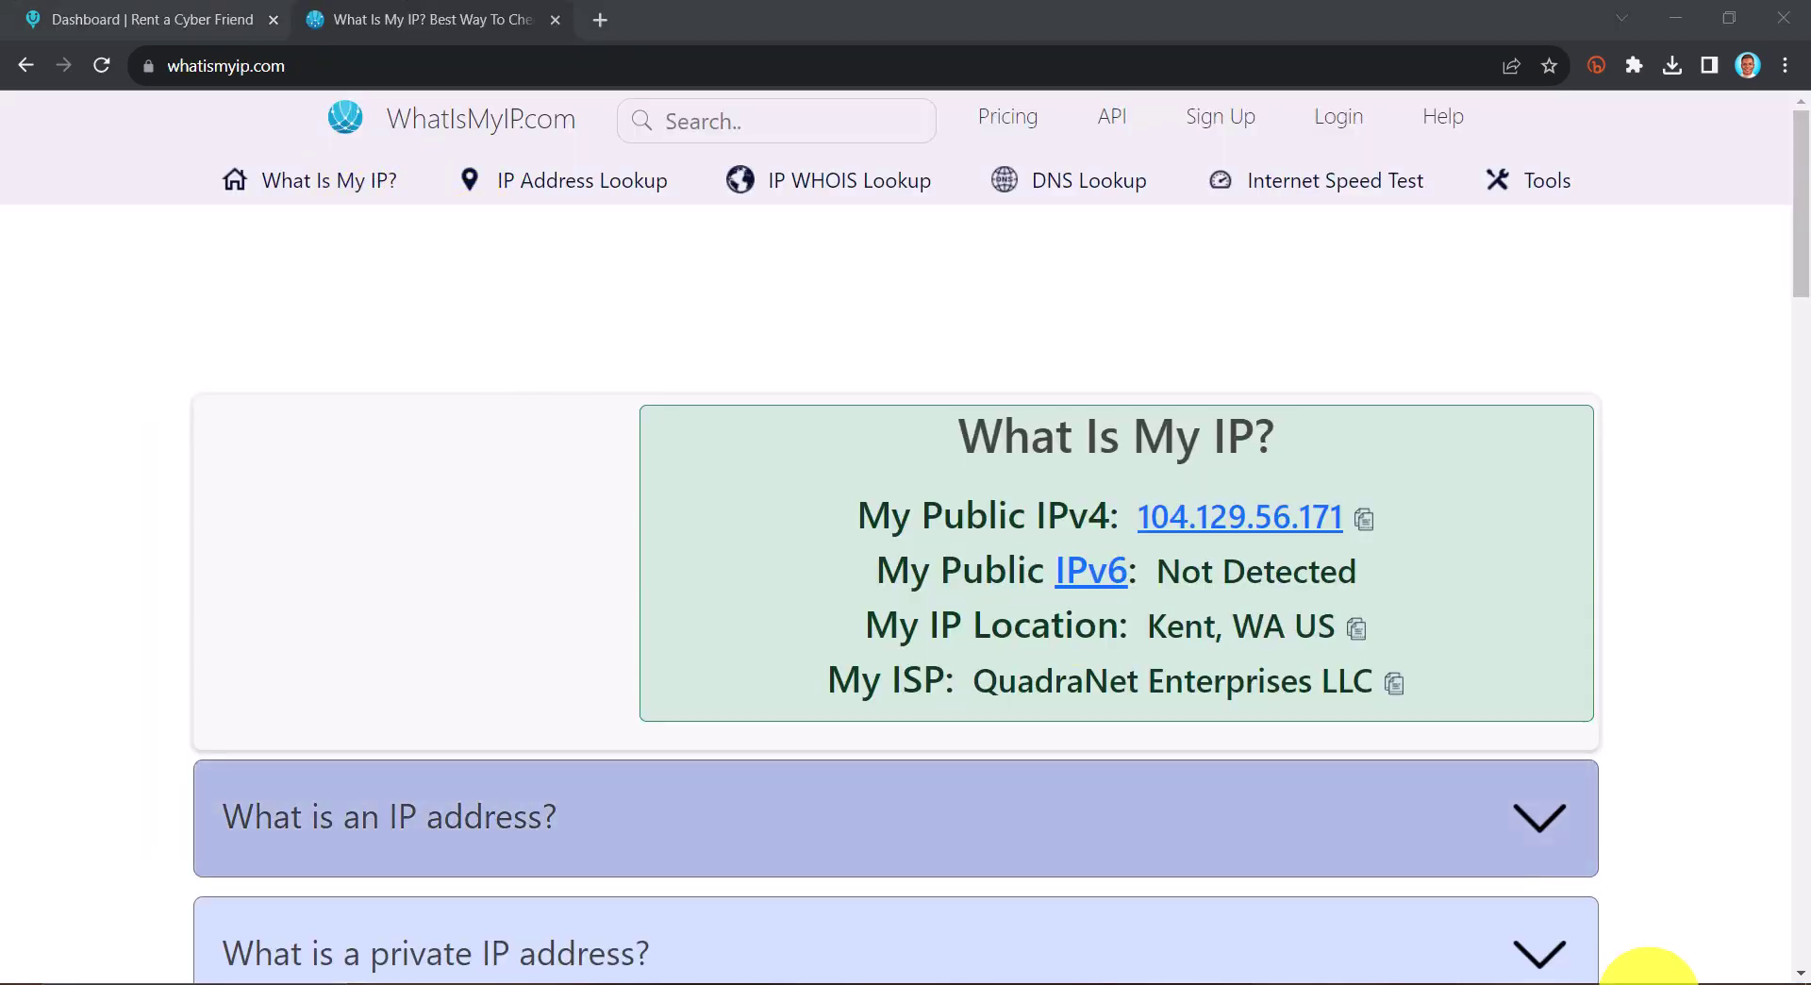
# - Confirm in Windscribe that the VPN is on Seattle and the public IP resolves to Kent, WA
pyautogui.click(1098, 981)
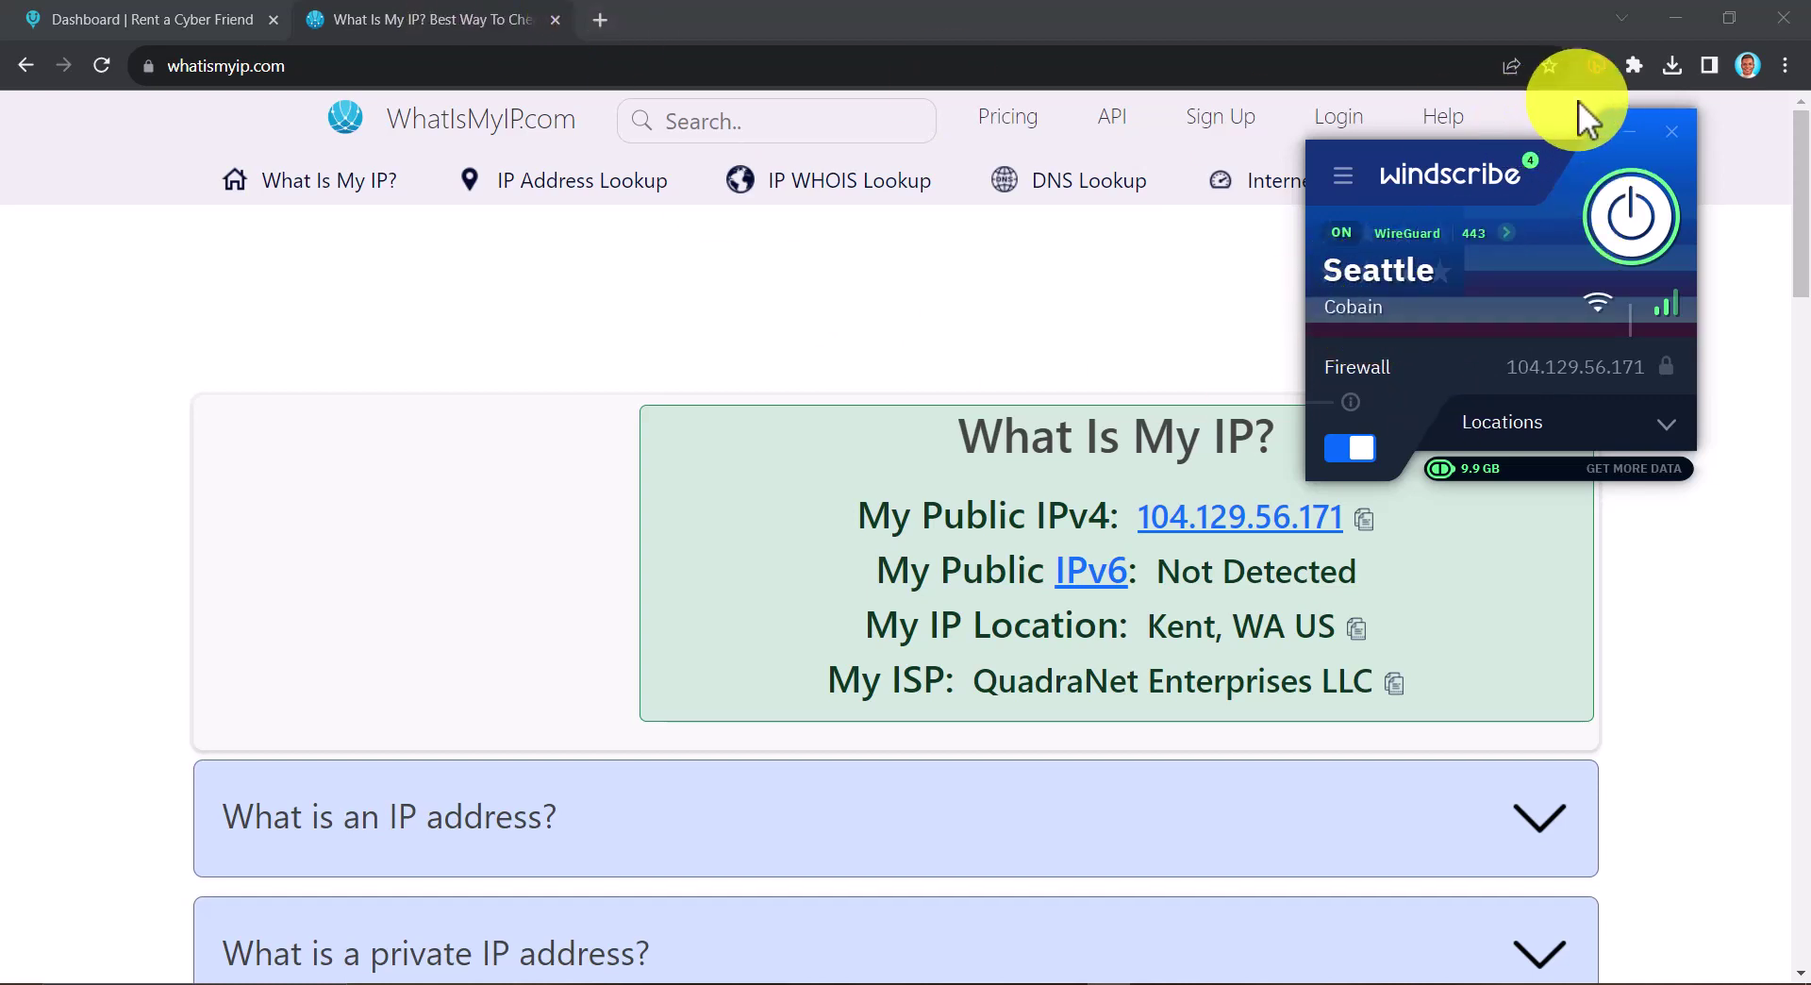
pyautogui.click(1631, 134)
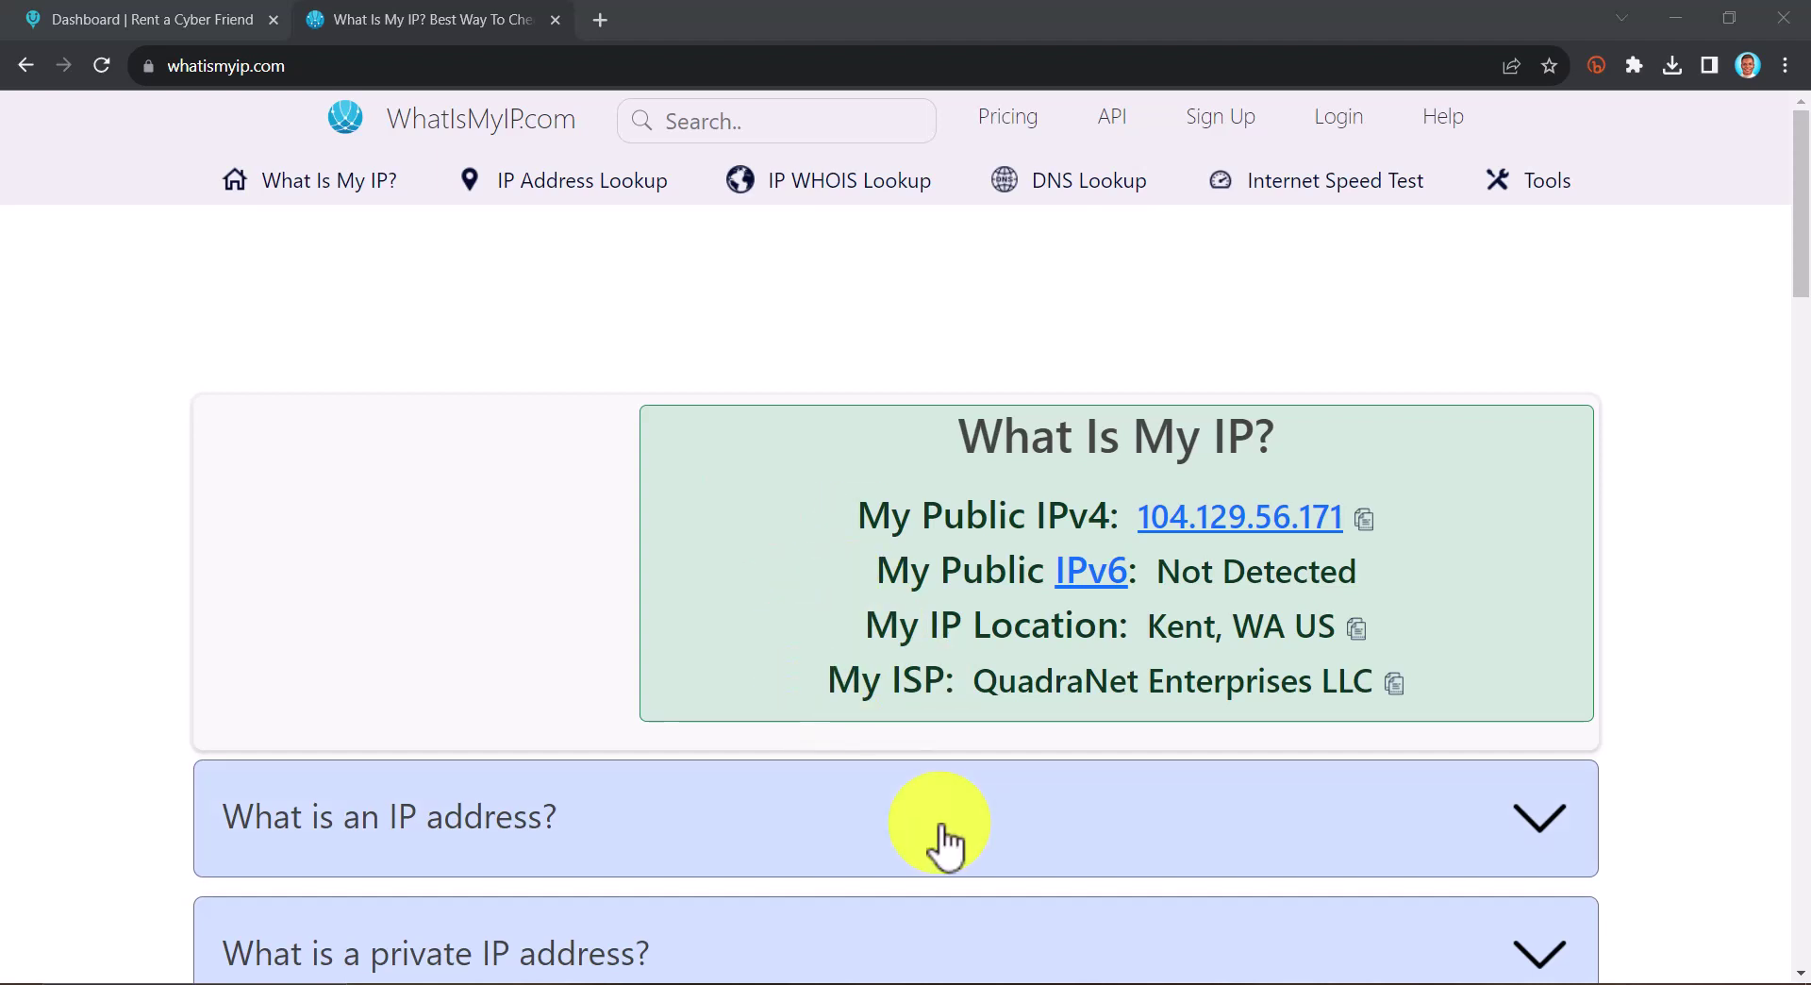
pyautogui.click(1103, 981)
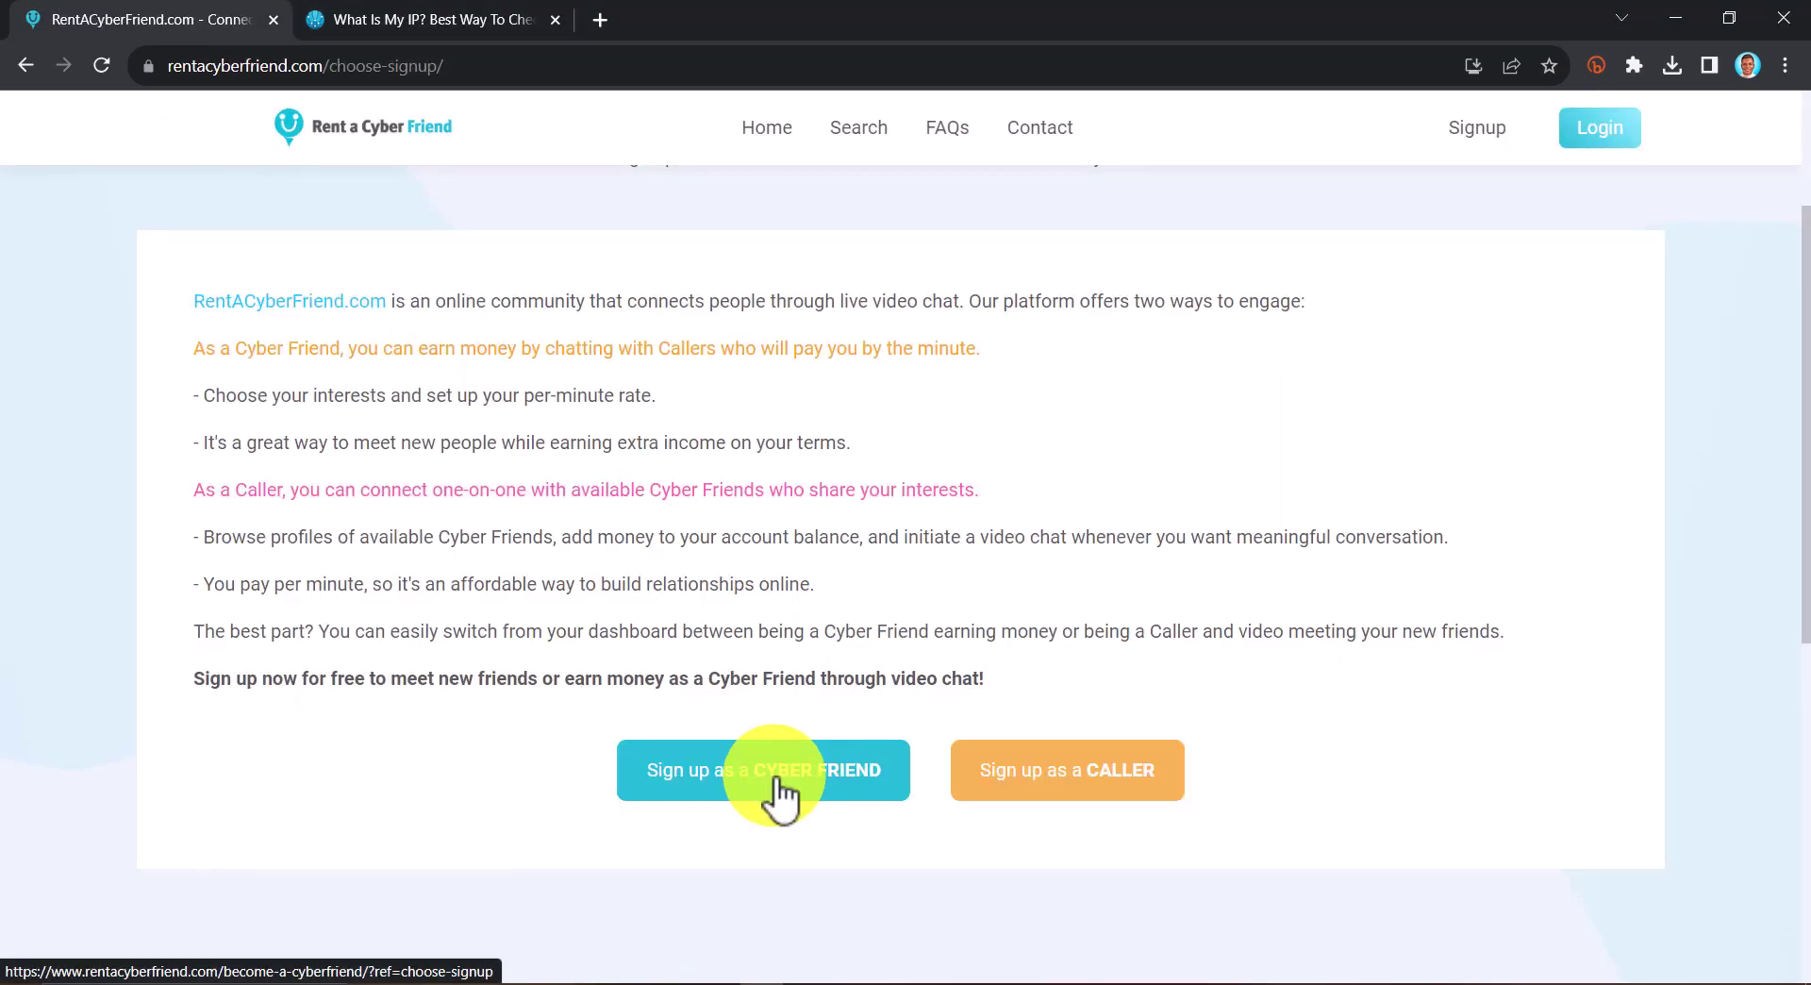
# - Choose 'Sign up as a CYBER FRIEND' and autofill the name and e-mail fields
pyautogui.click(783, 779)
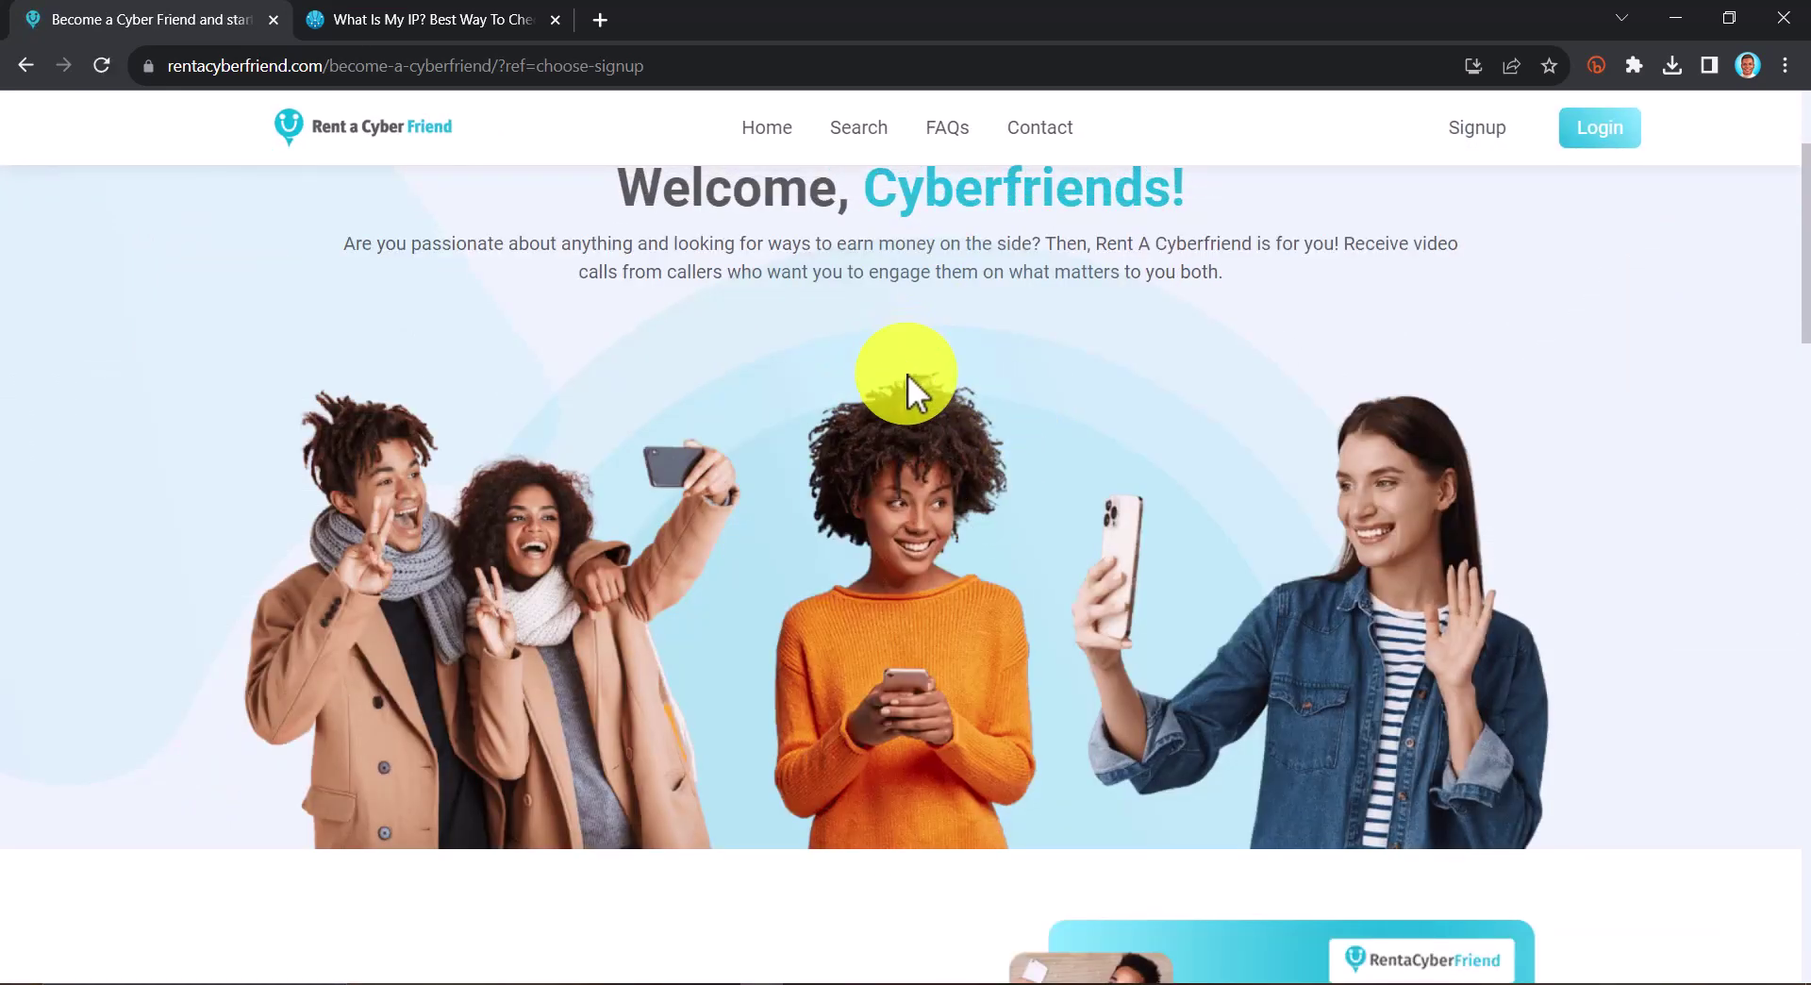
pyautogui.scroll(-4, 1007, 440)
pyautogui.scroll(-20, 1045, 444)
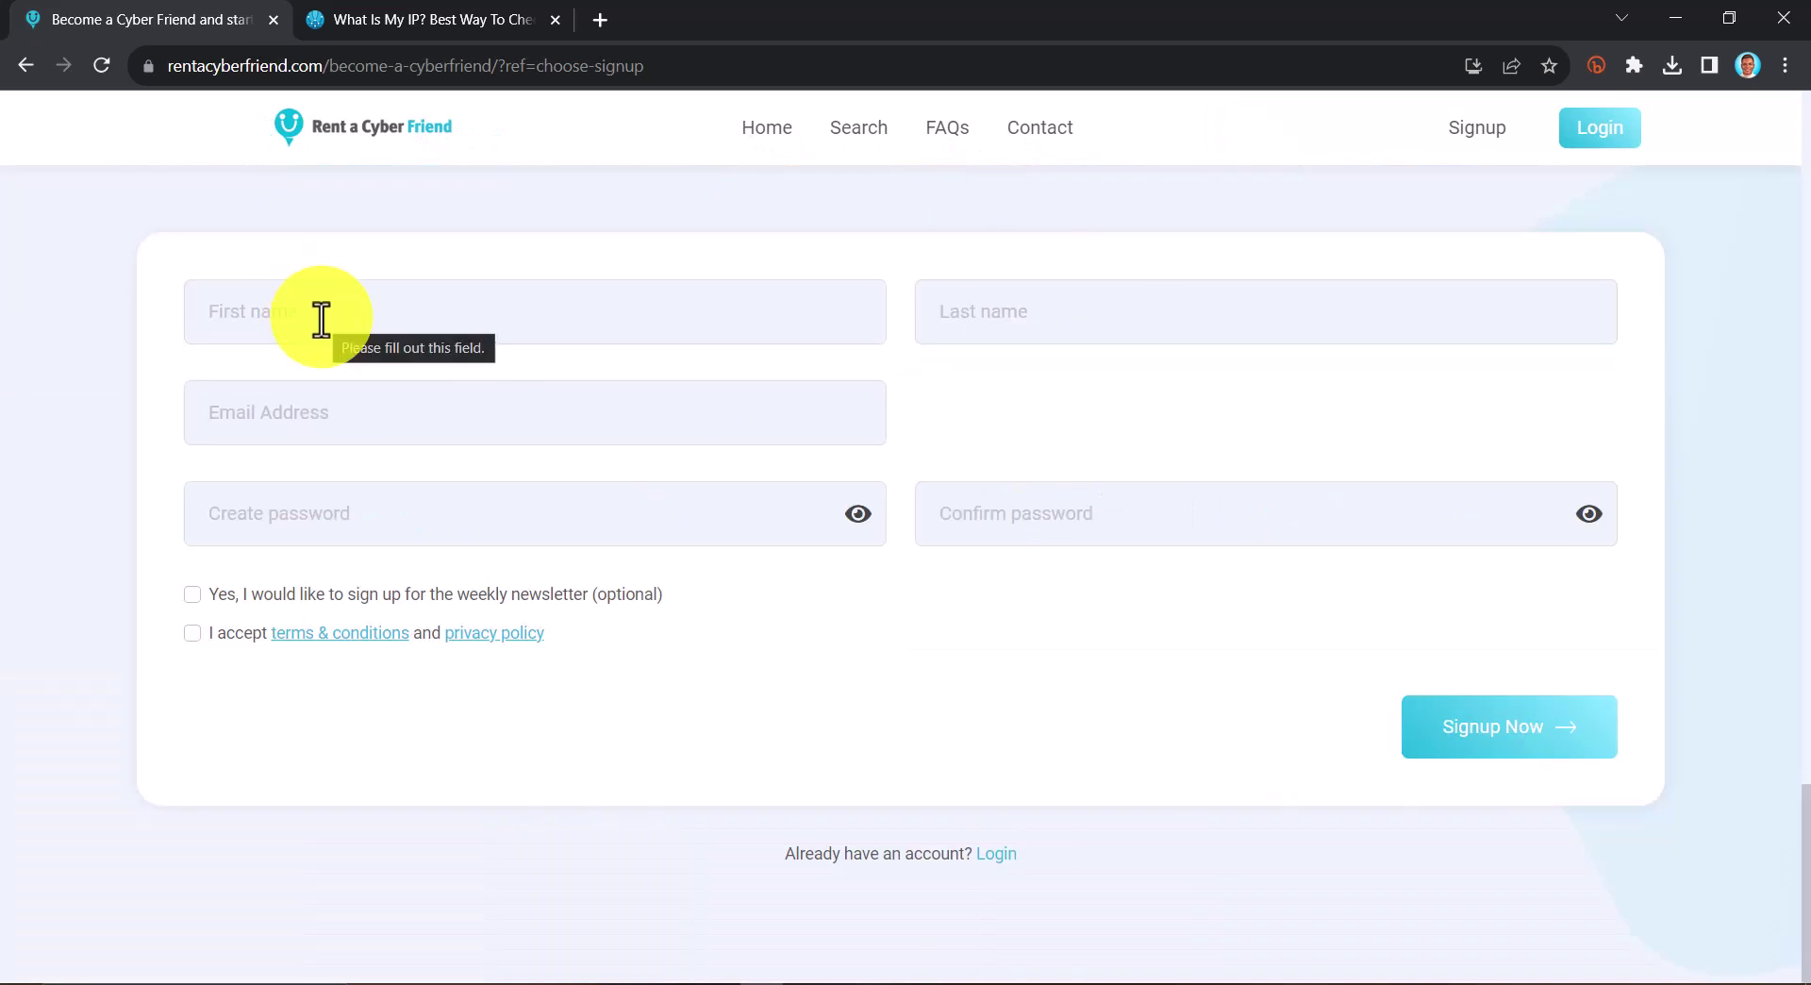
pyautogui.click(351, 317)
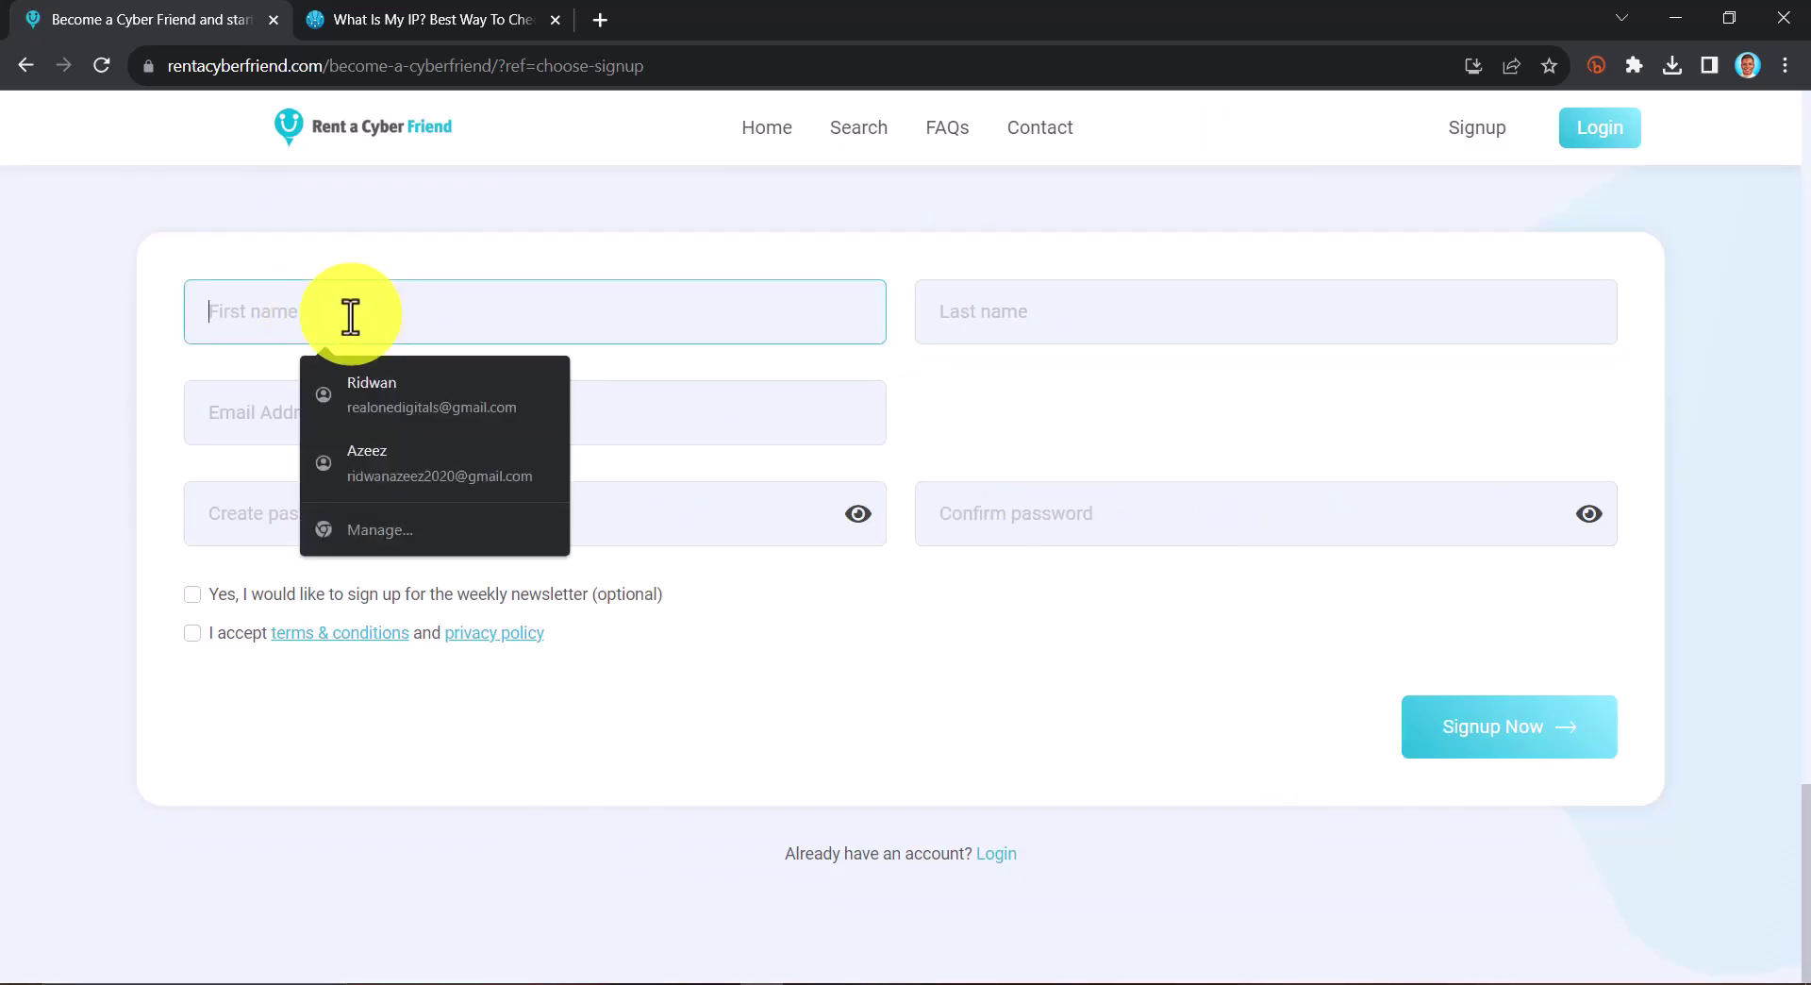
pyautogui.click(398, 392)
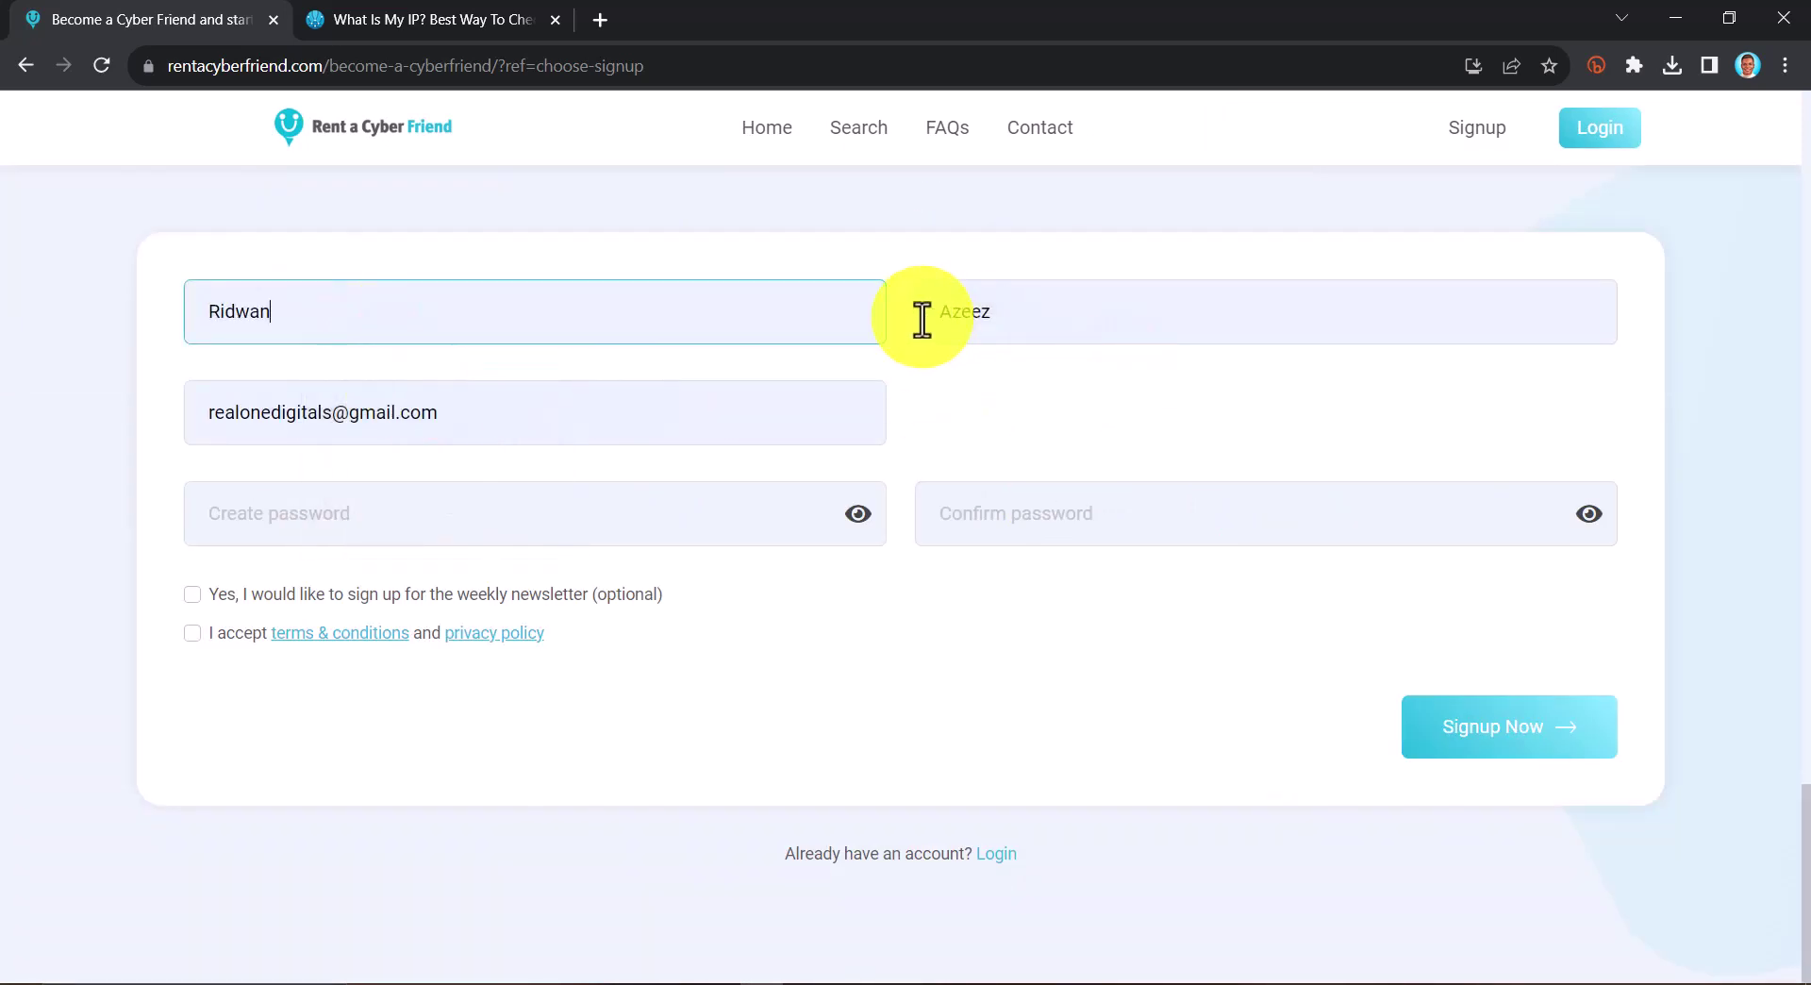
pyautogui.moveTo(981, 312); pyautogui.dragTo(920, 330)
pyautogui.click(457, 400)
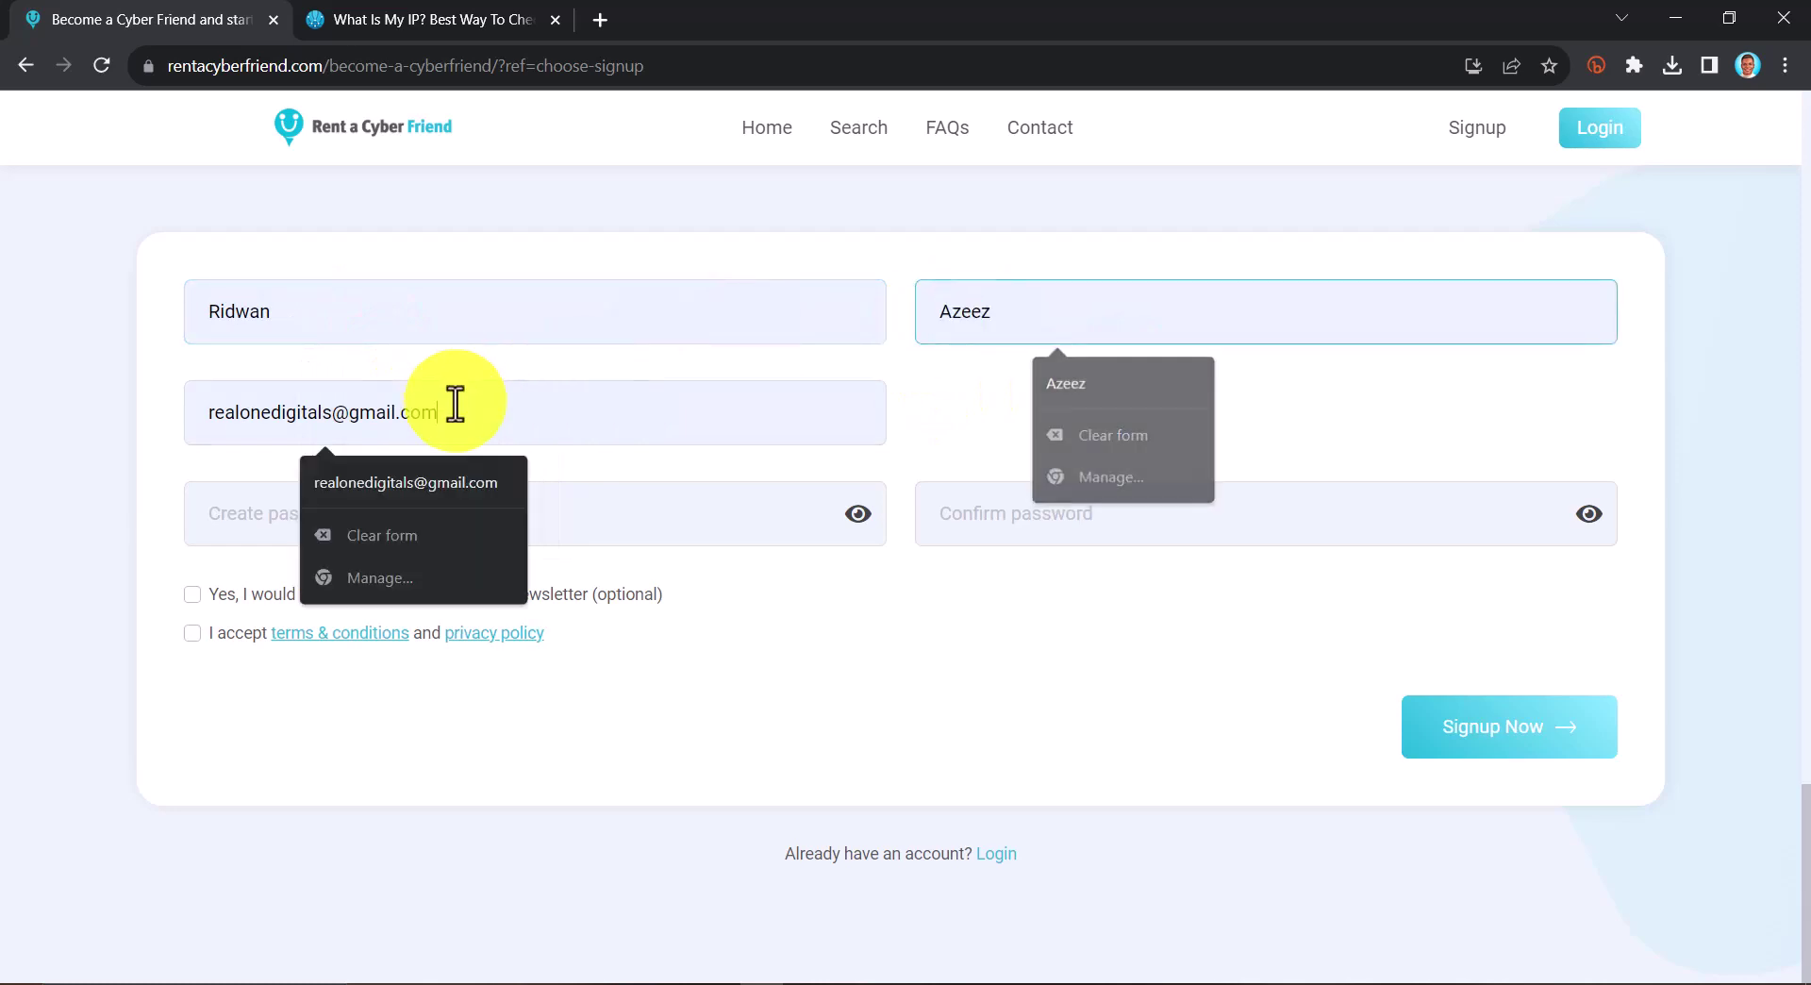
pyautogui.keyDown('shift'); pyautogui.click(250, 412); pyautogui.keyUp('shift')
# - Enter and confirm the account password, accept the terms, and submit with Signup Now
pyautogui.click(364, 412)
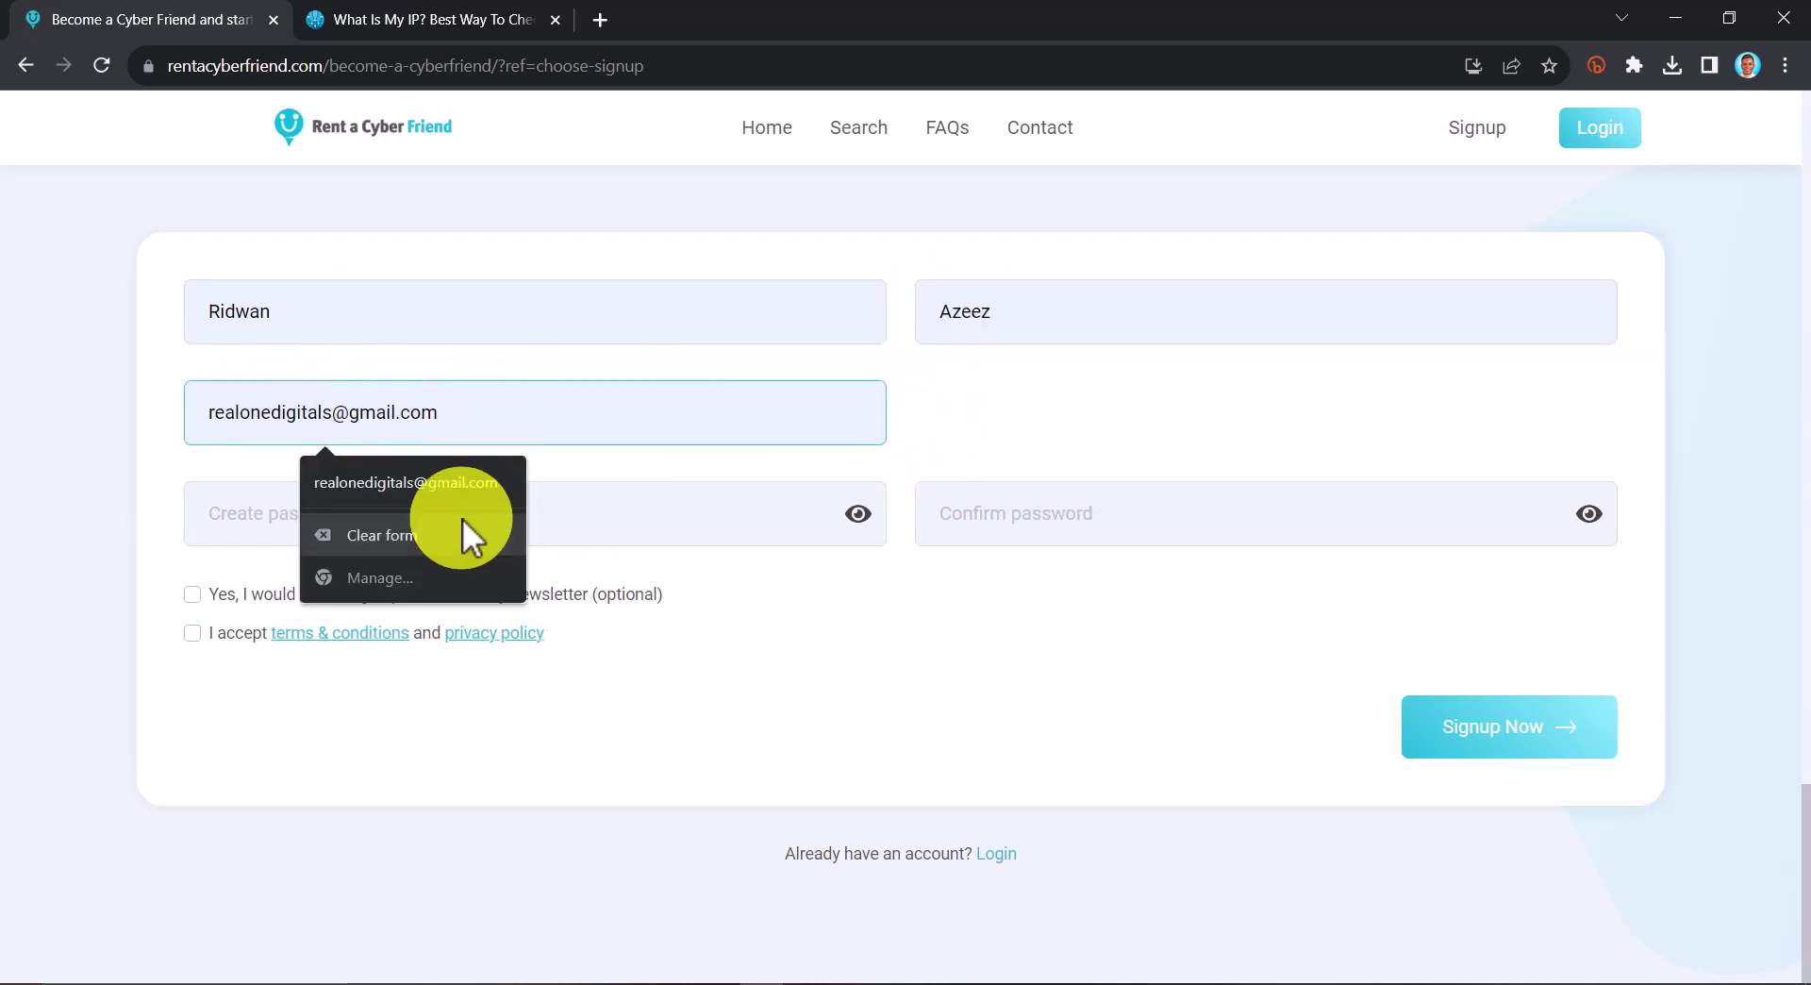
pyautogui.click(569, 524)
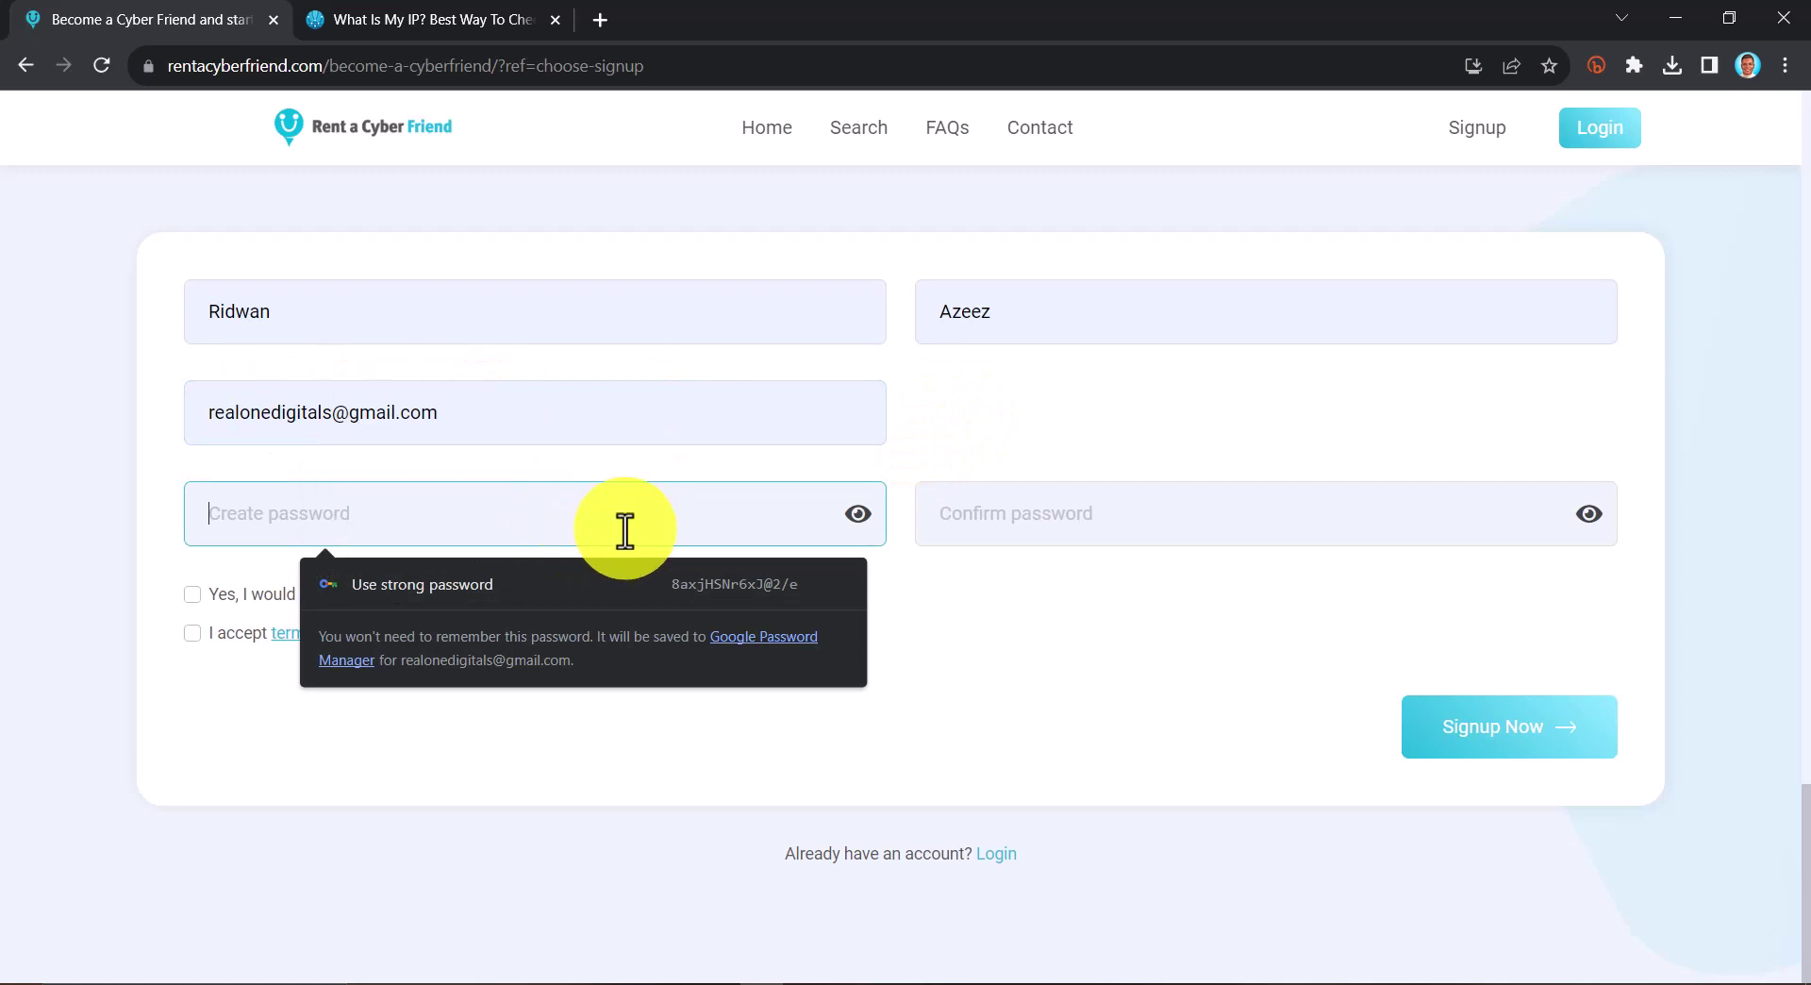
pyautogui.click(1036, 533)
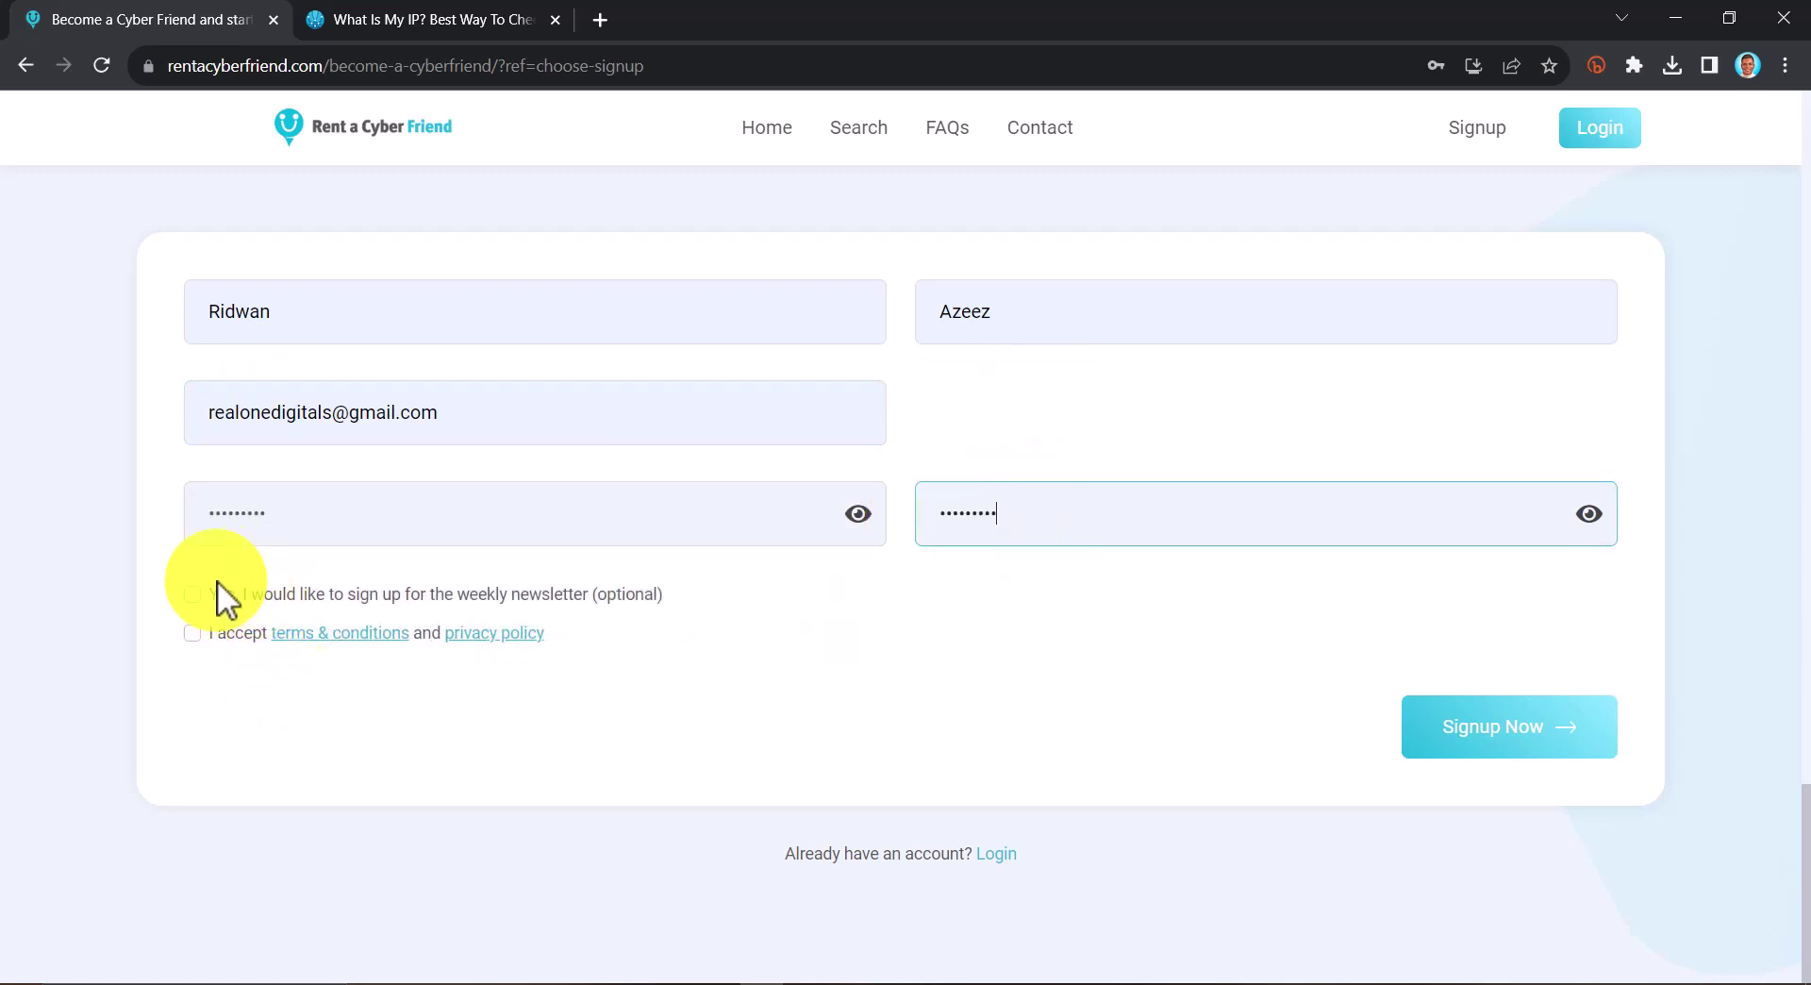
pyautogui.click(192, 633)
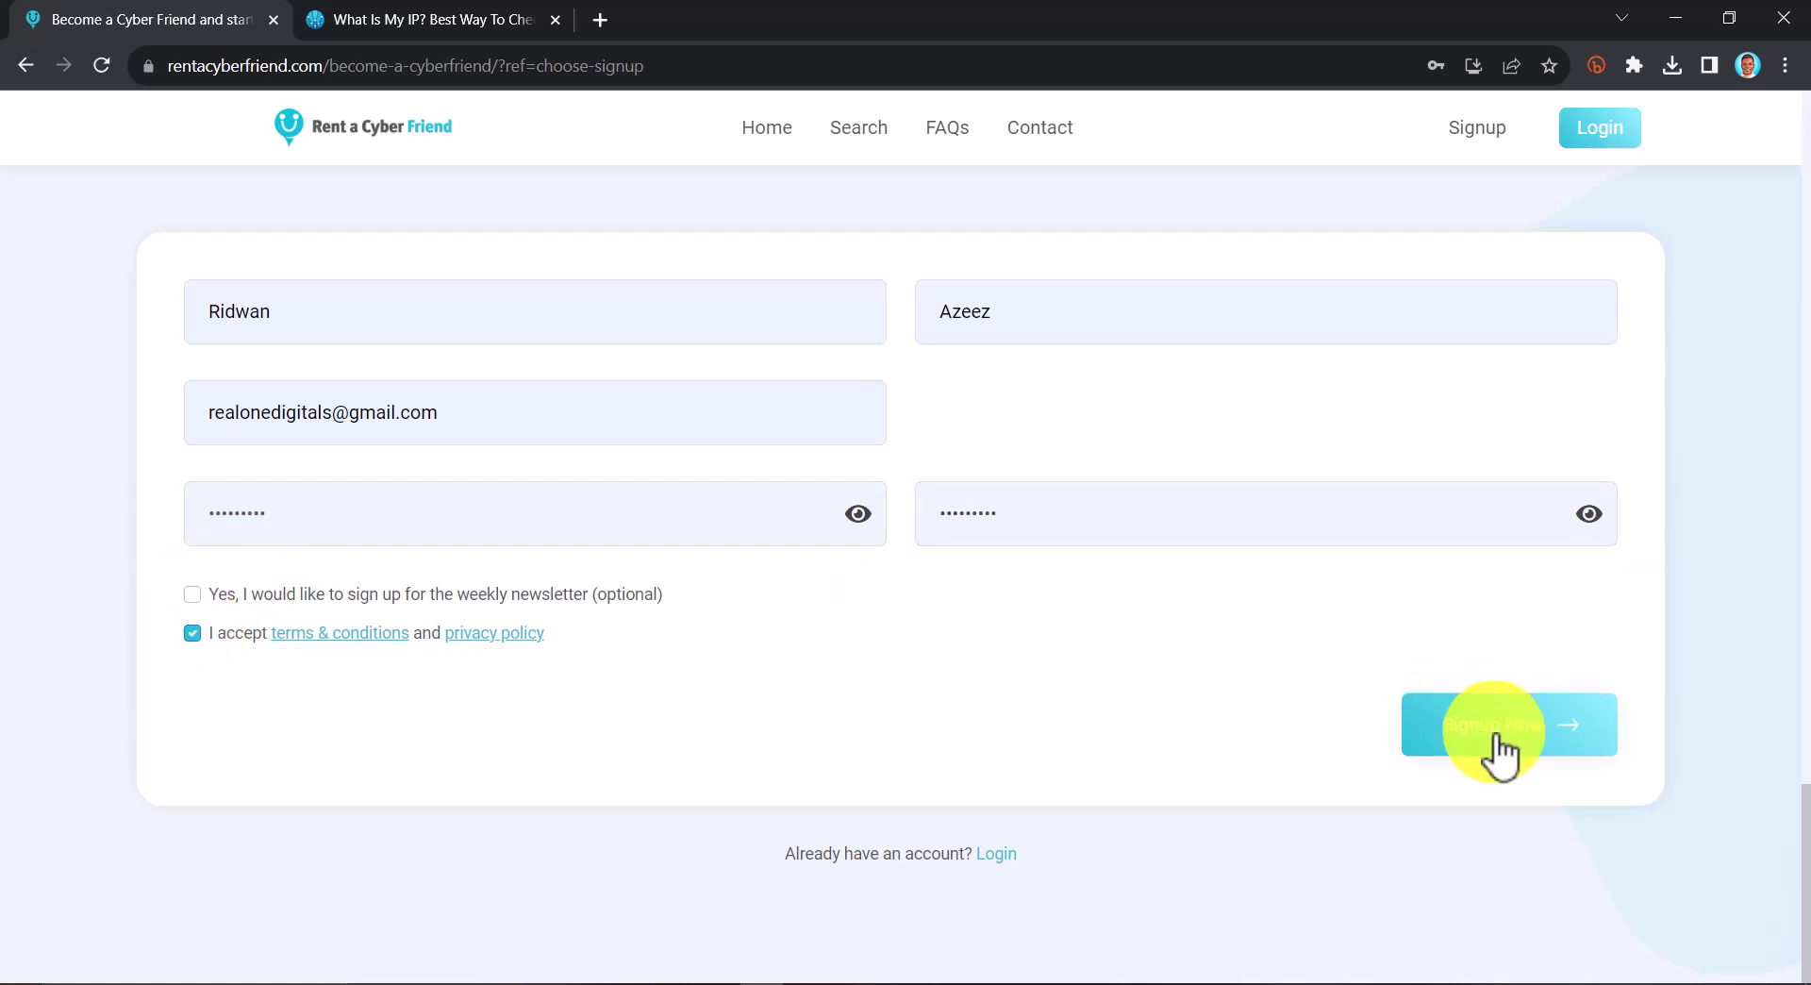
pyautogui.click(1528, 727)
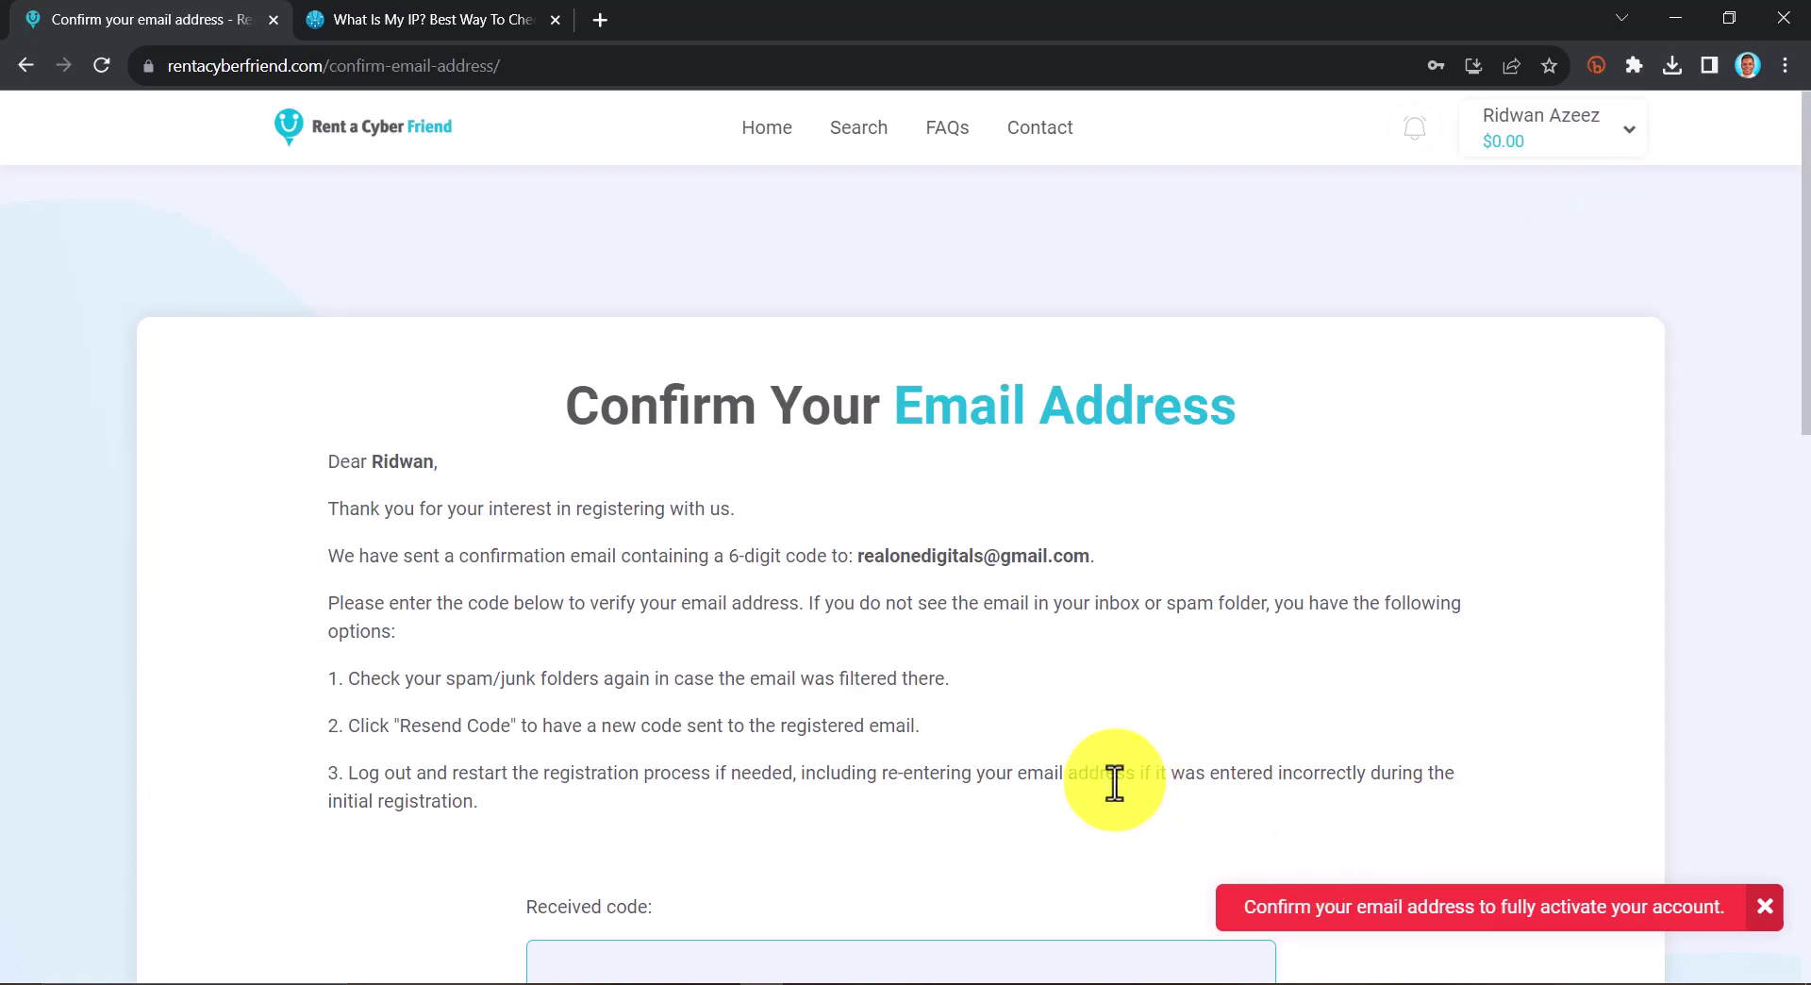
# - Paste the emailed verification code into Received code and submit it
pyautogui.scroll(-3, 1085, 774)
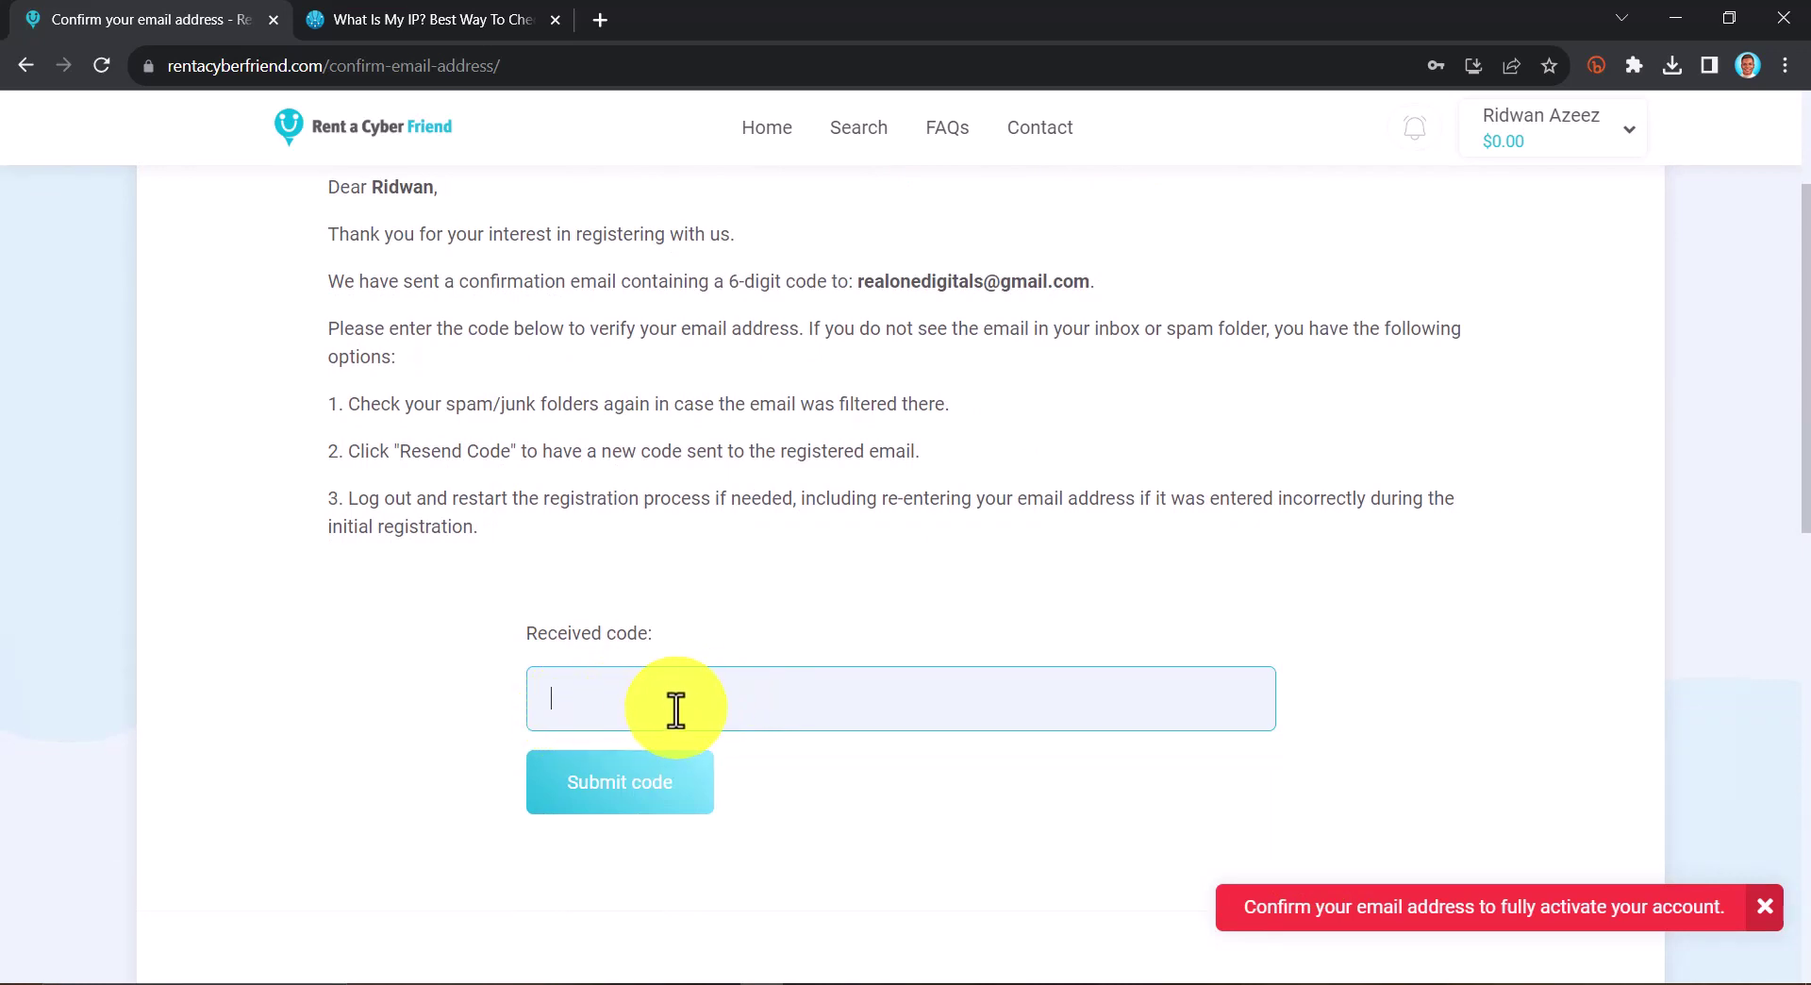
pyautogui.click(651, 795)
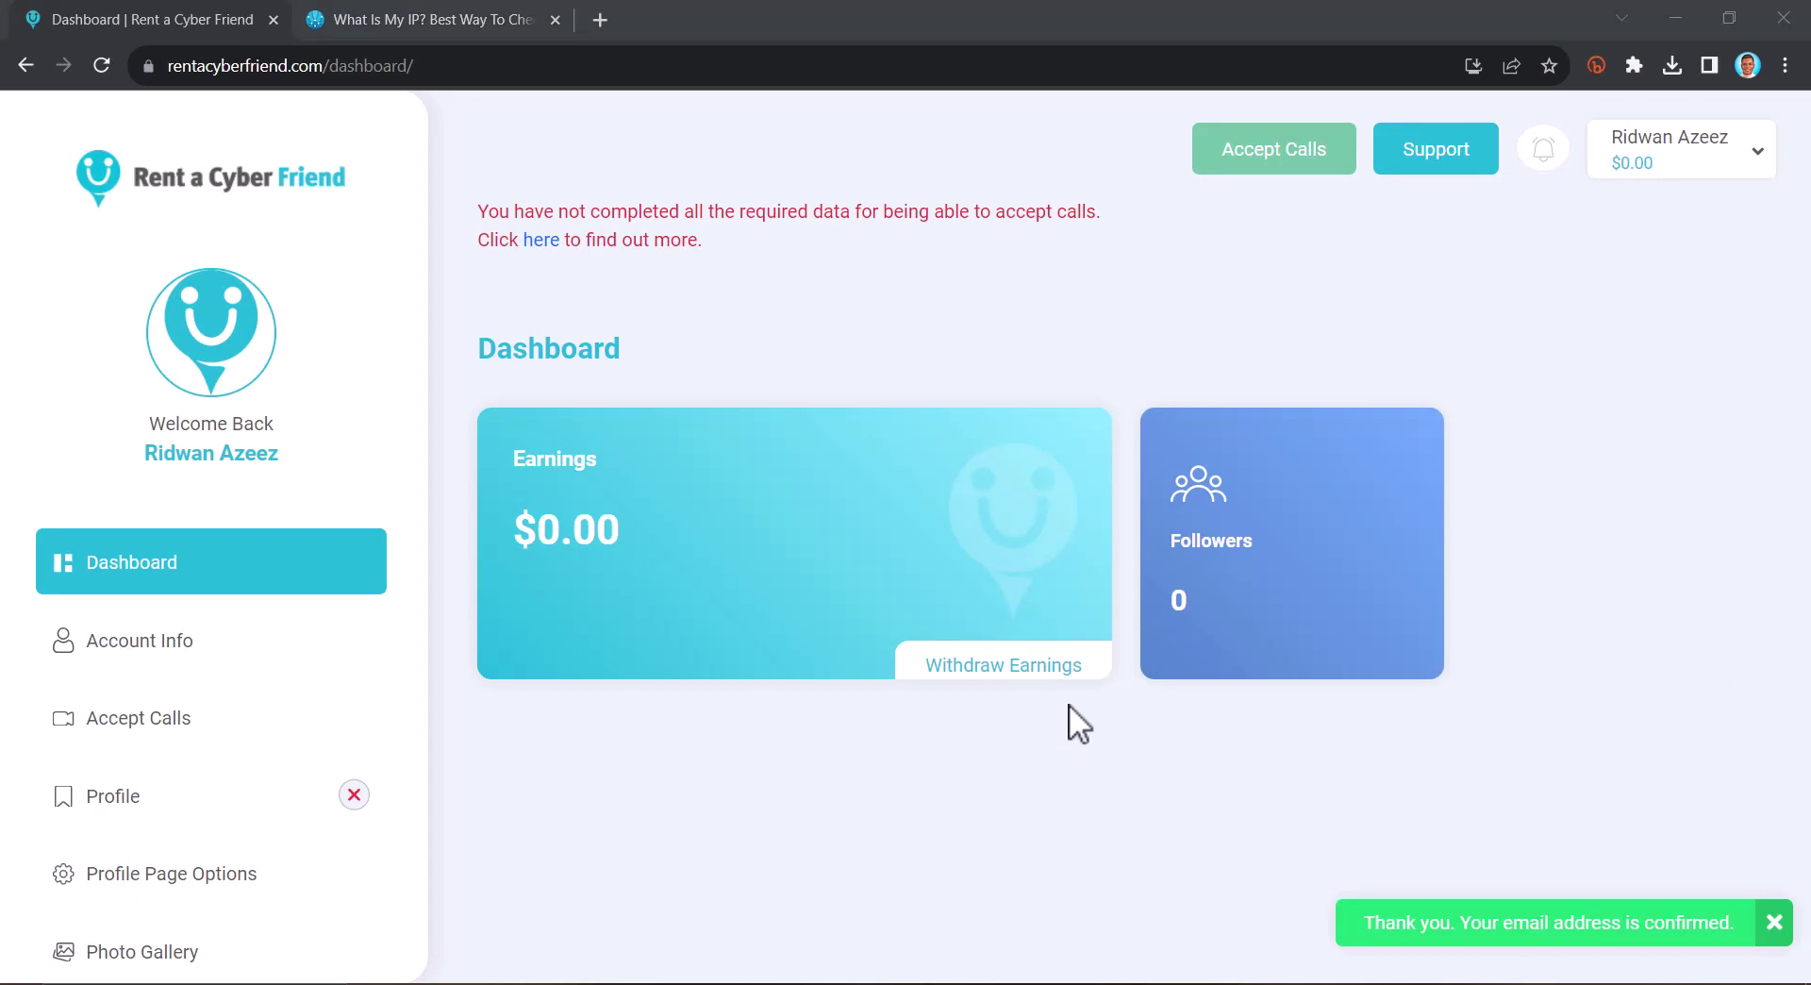
# - Review the $0.00 earnings and incomplete-data warning, then follow its 'here' link to the missing data list
pyautogui.moveTo(517, 526); pyautogui.dragTo(655, 562)
pyautogui.click(634, 564)
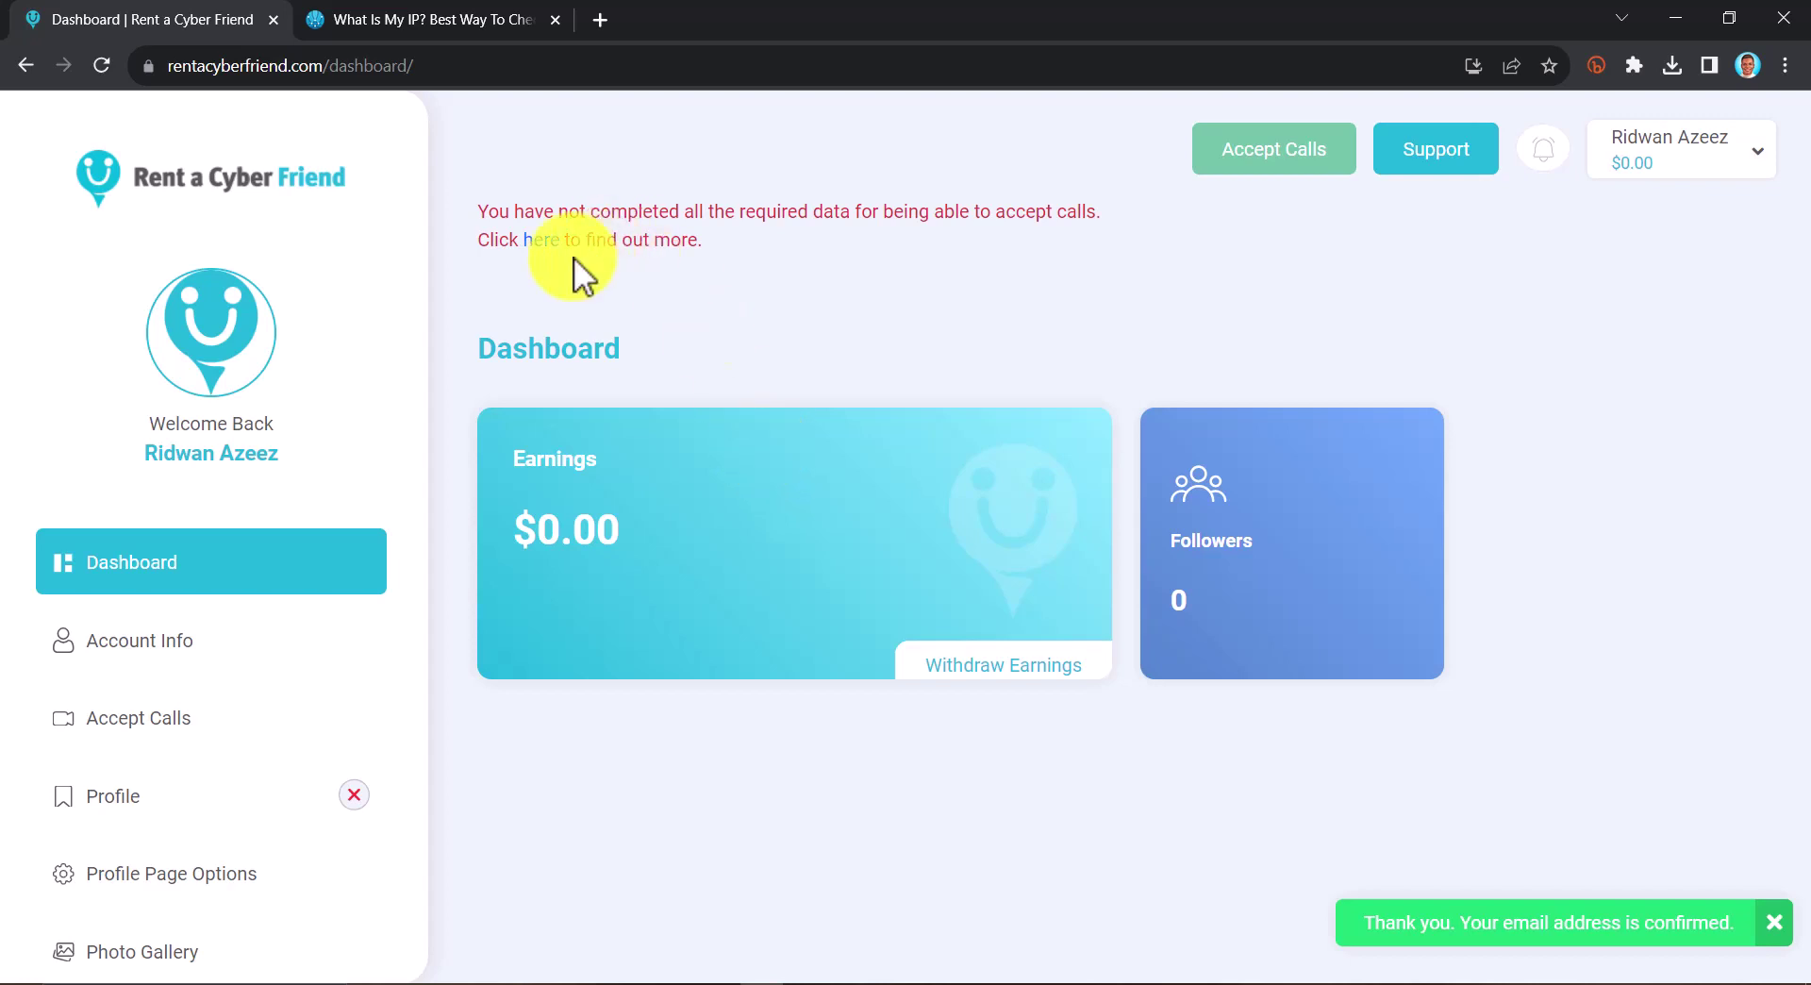
pyautogui.moveTo(485, 214); pyautogui.dragTo(1012, 236)
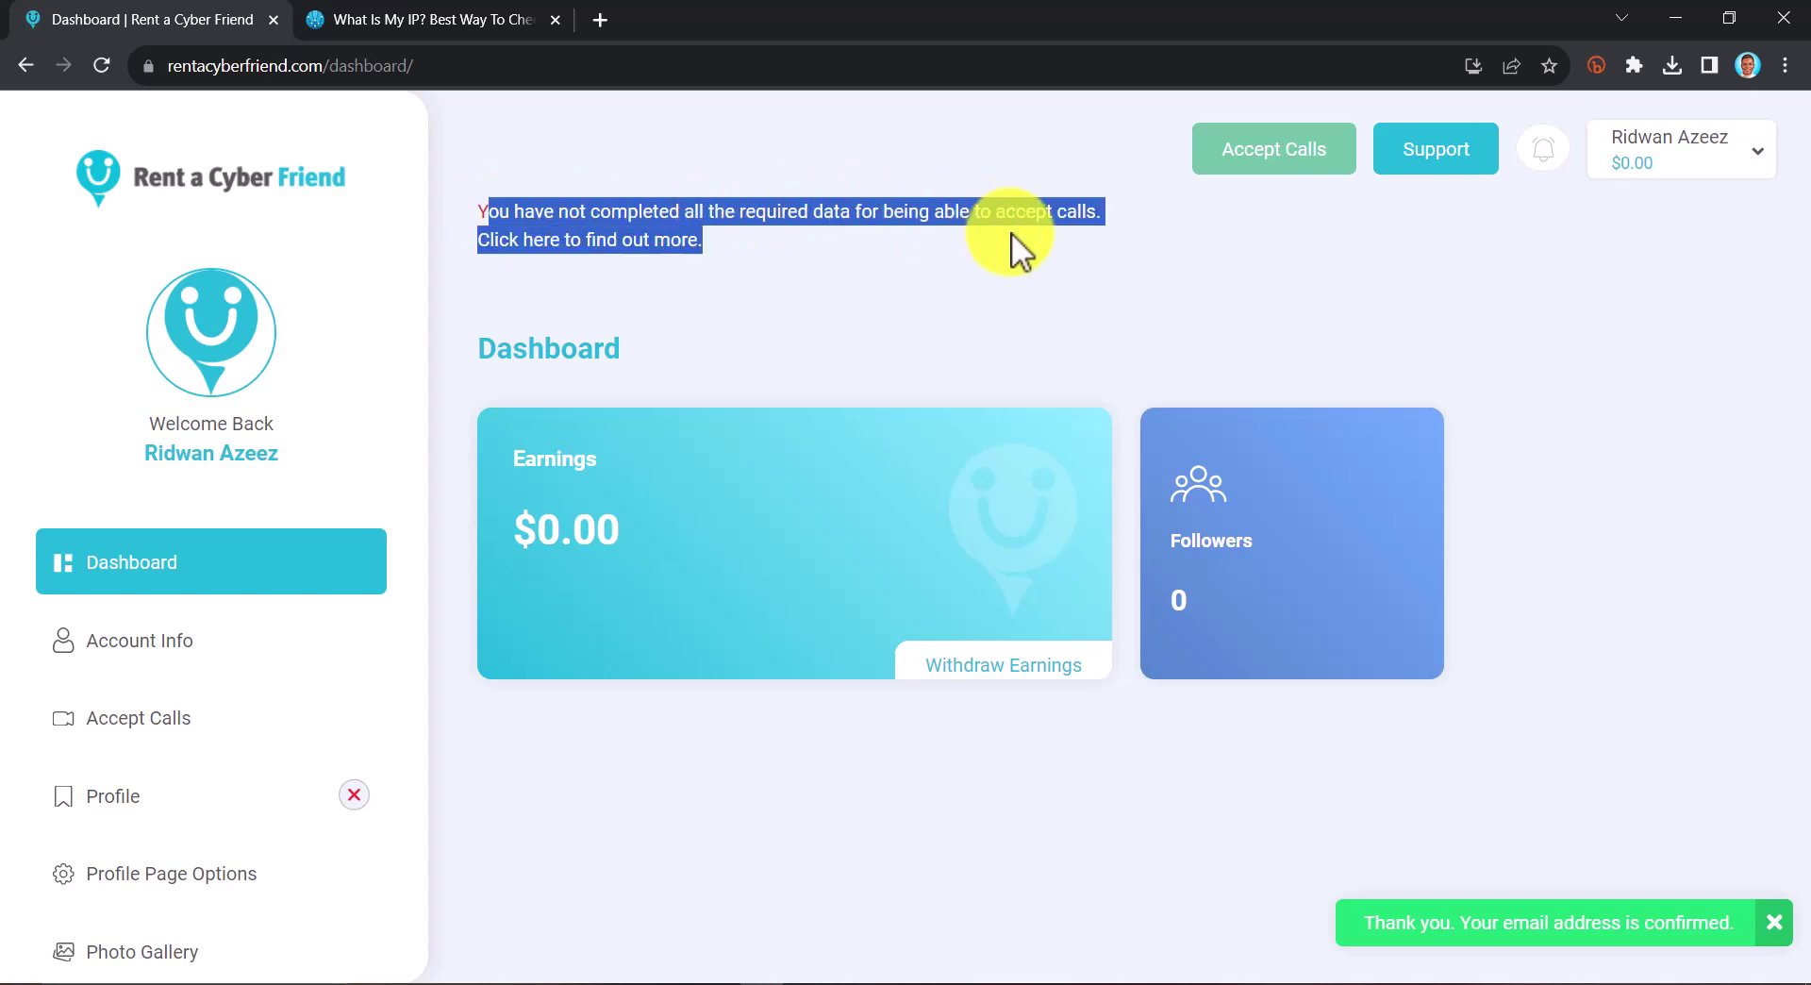
pyautogui.click(698, 269)
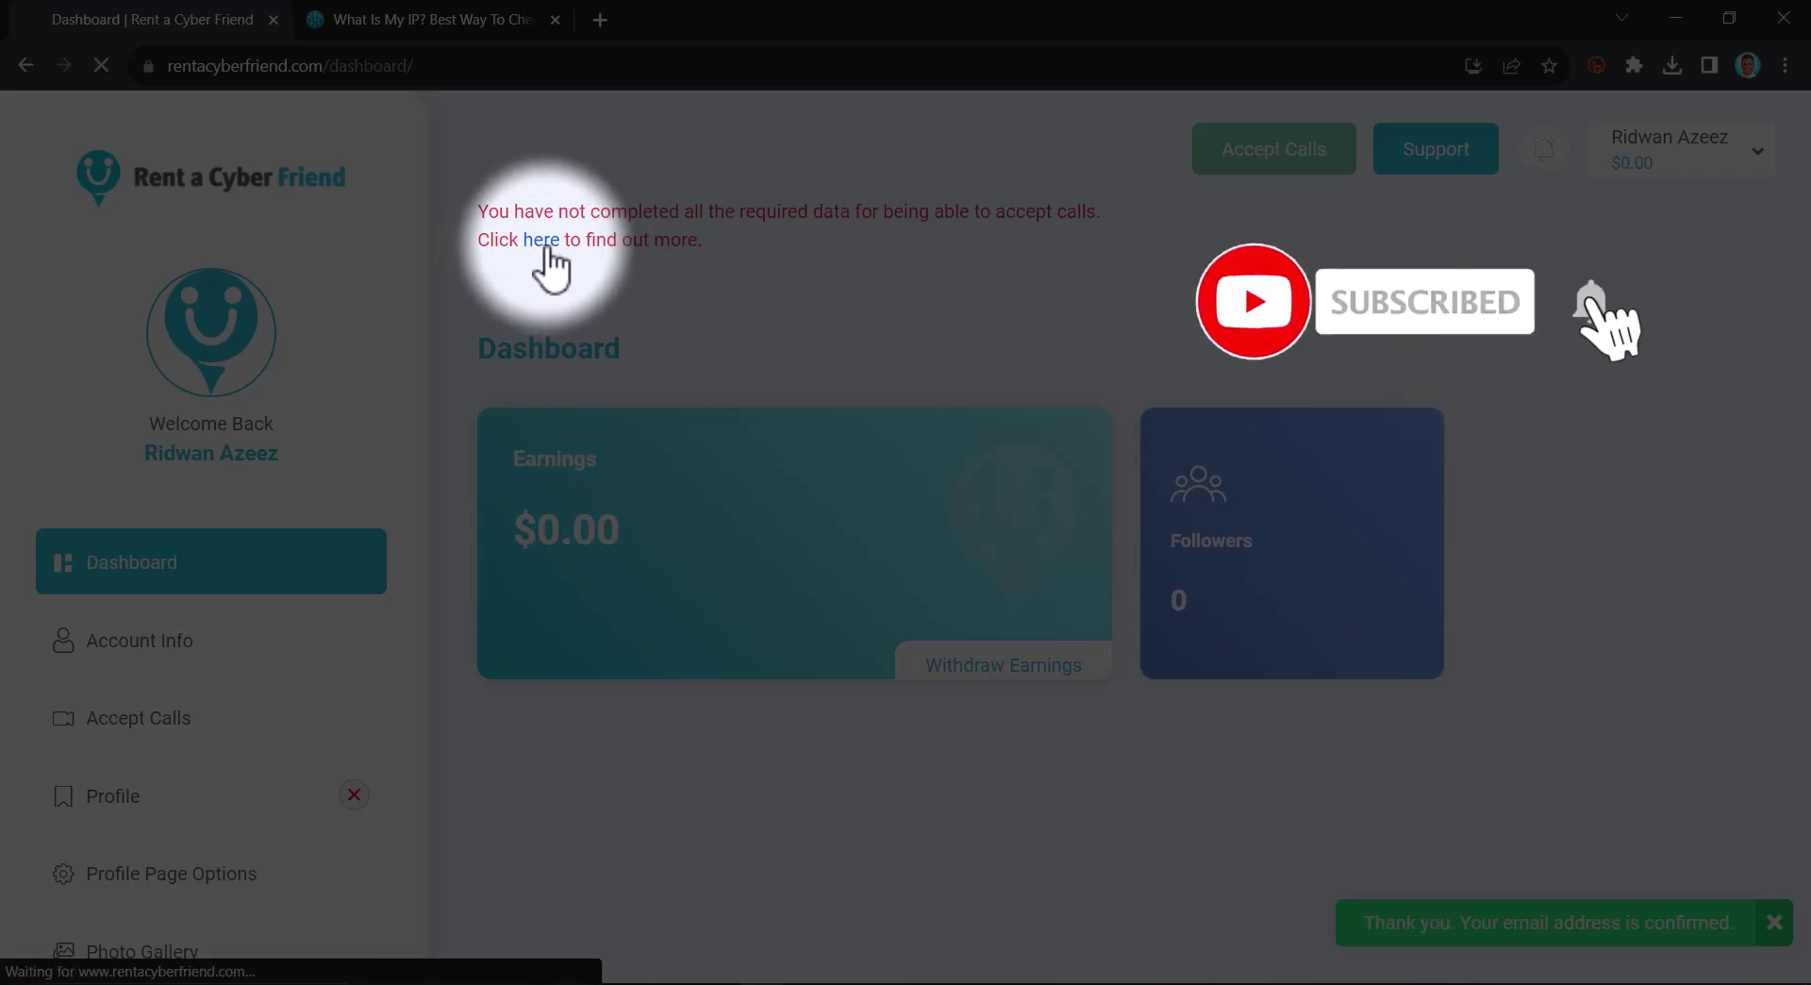
pyautogui.click(546, 247)
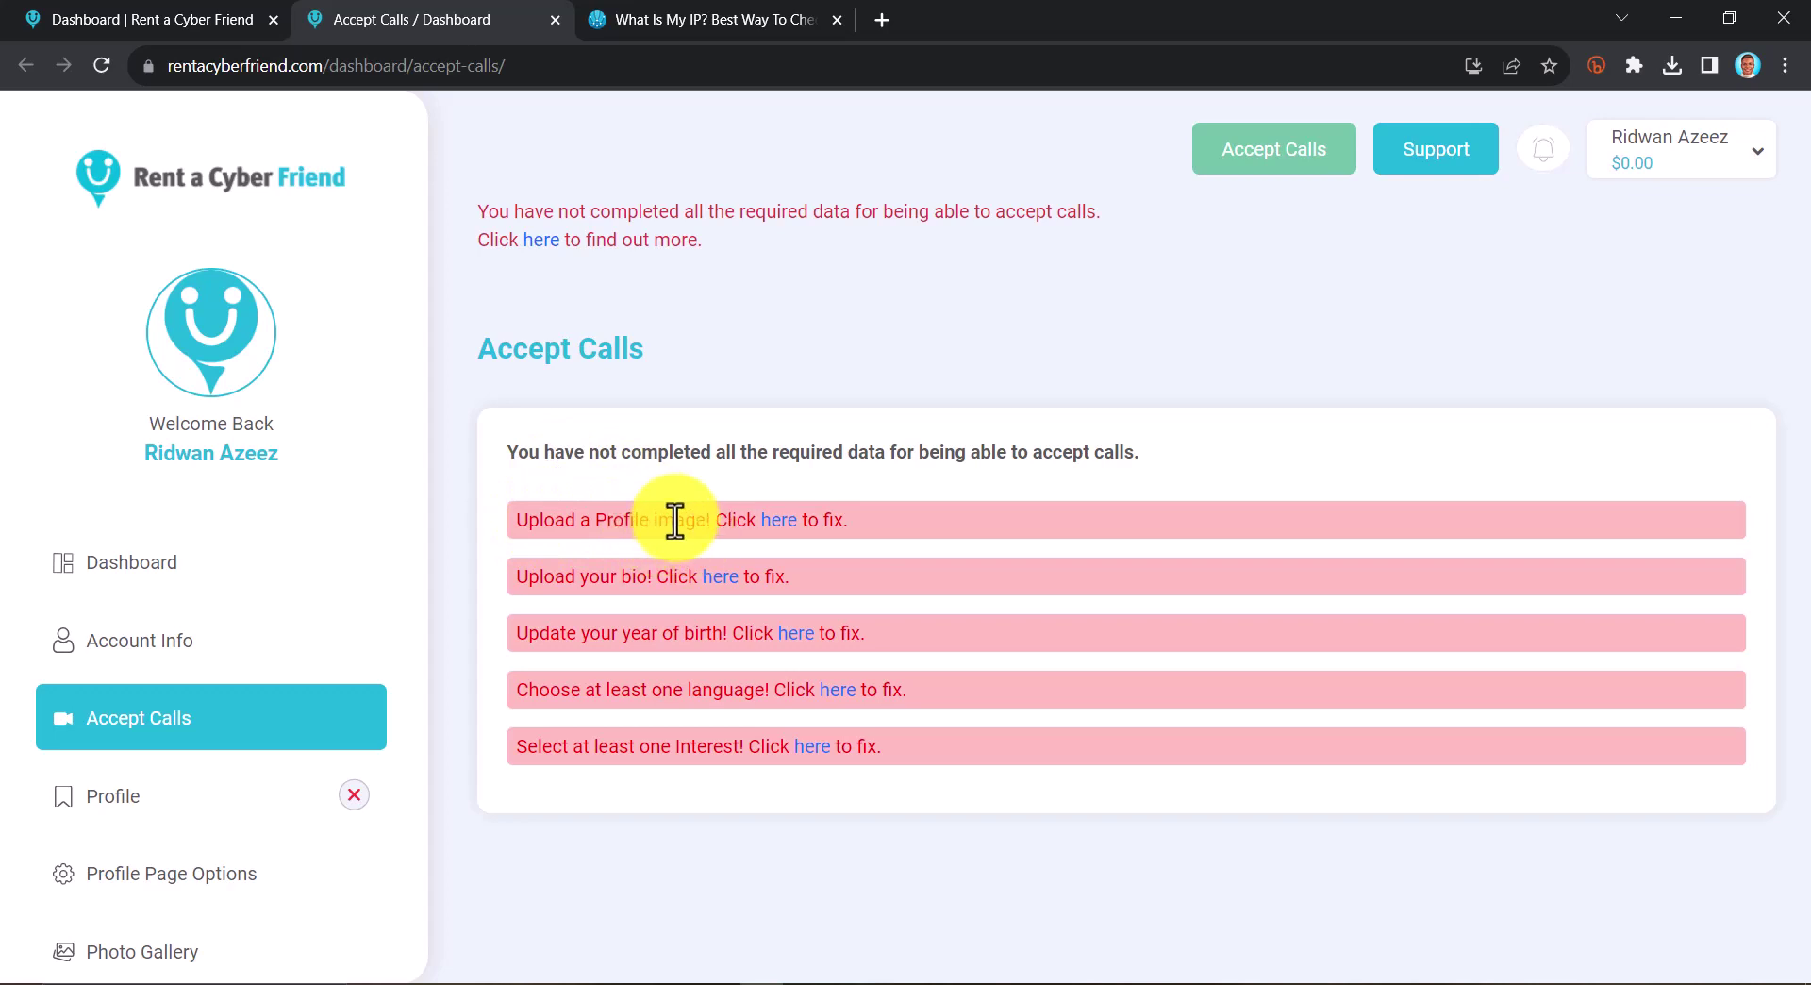
# - Pick a headshot photo through Select Image as the face-only Profile Image
pyautogui.click(785, 530)
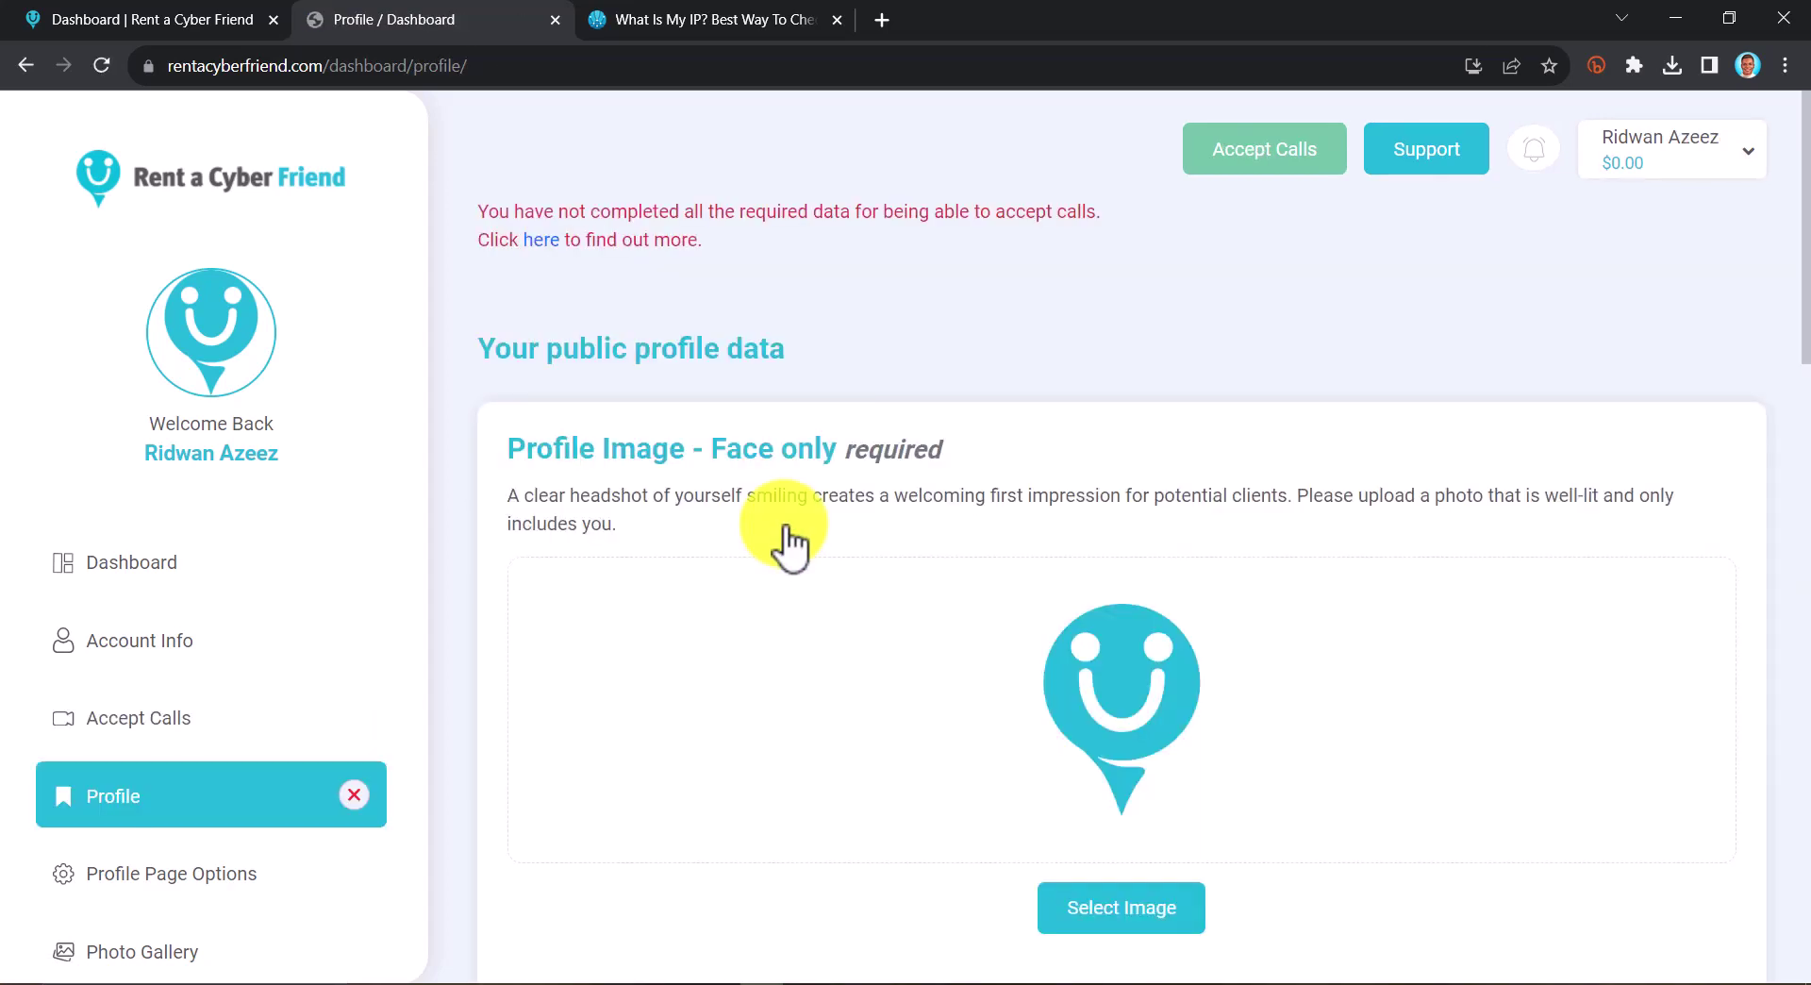
pyautogui.scroll(-3, 887, 453)
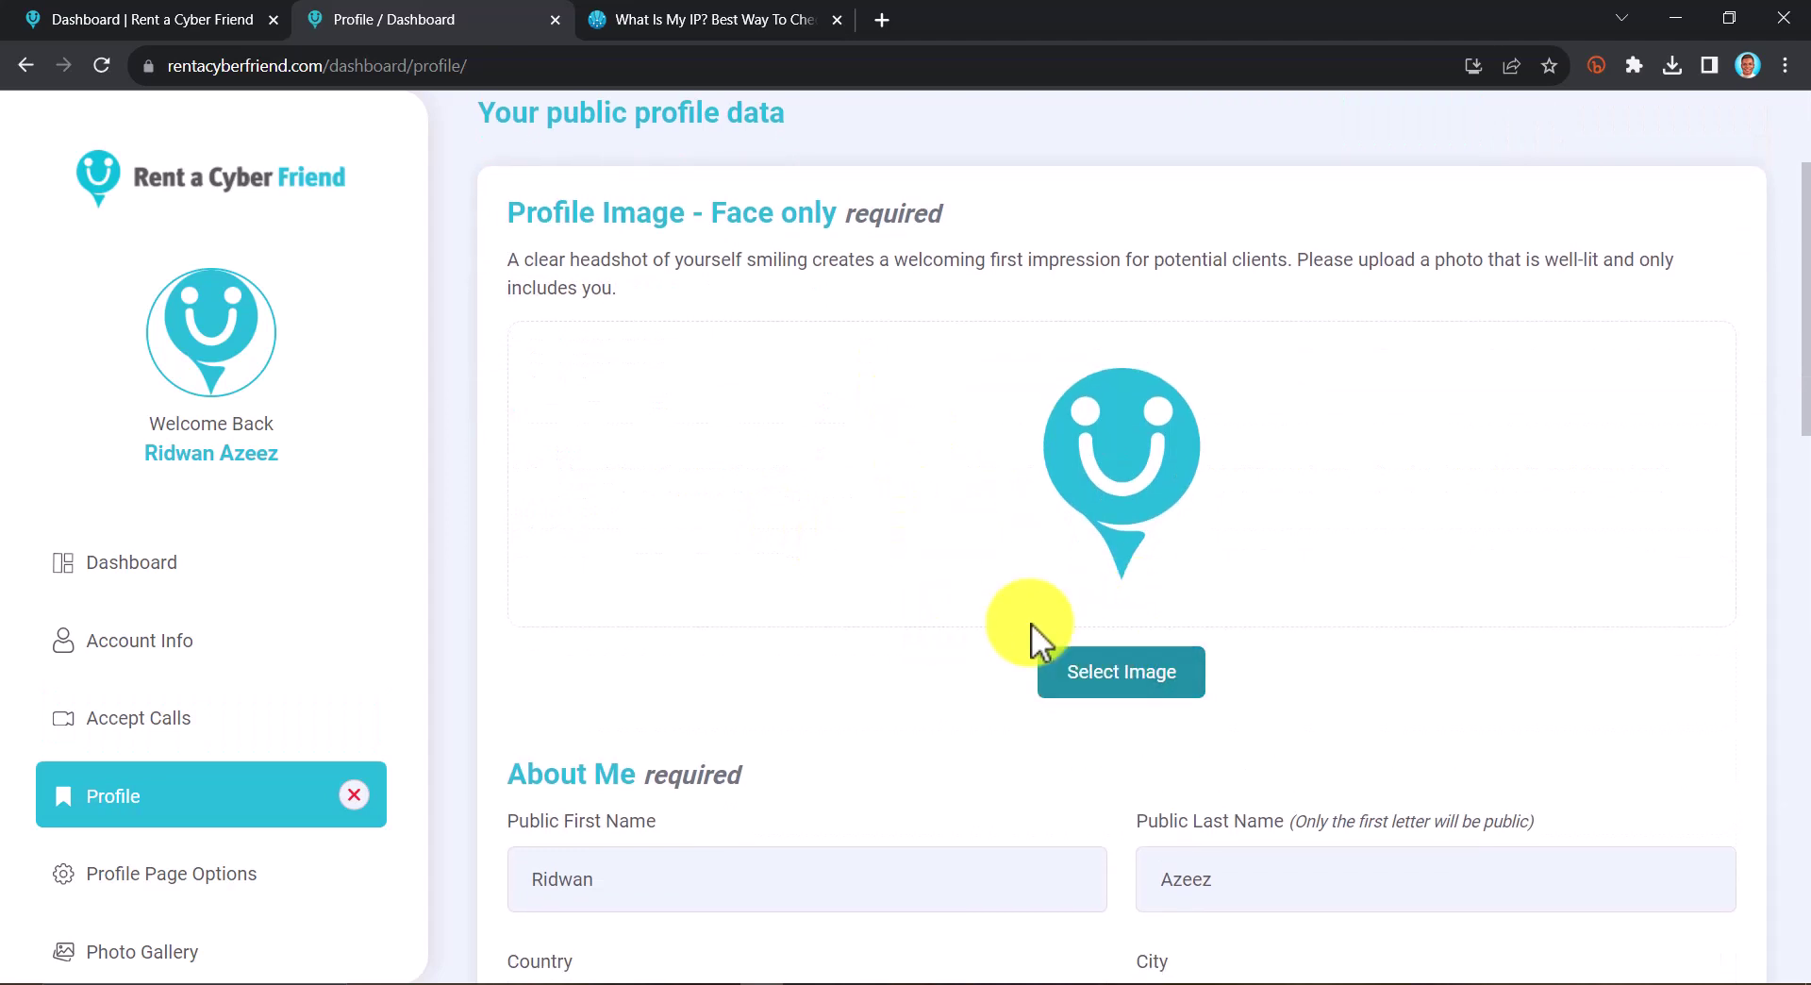
pyautogui.scroll(-3, 1094, 566)
pyautogui.scroll(1, 1112, 424)
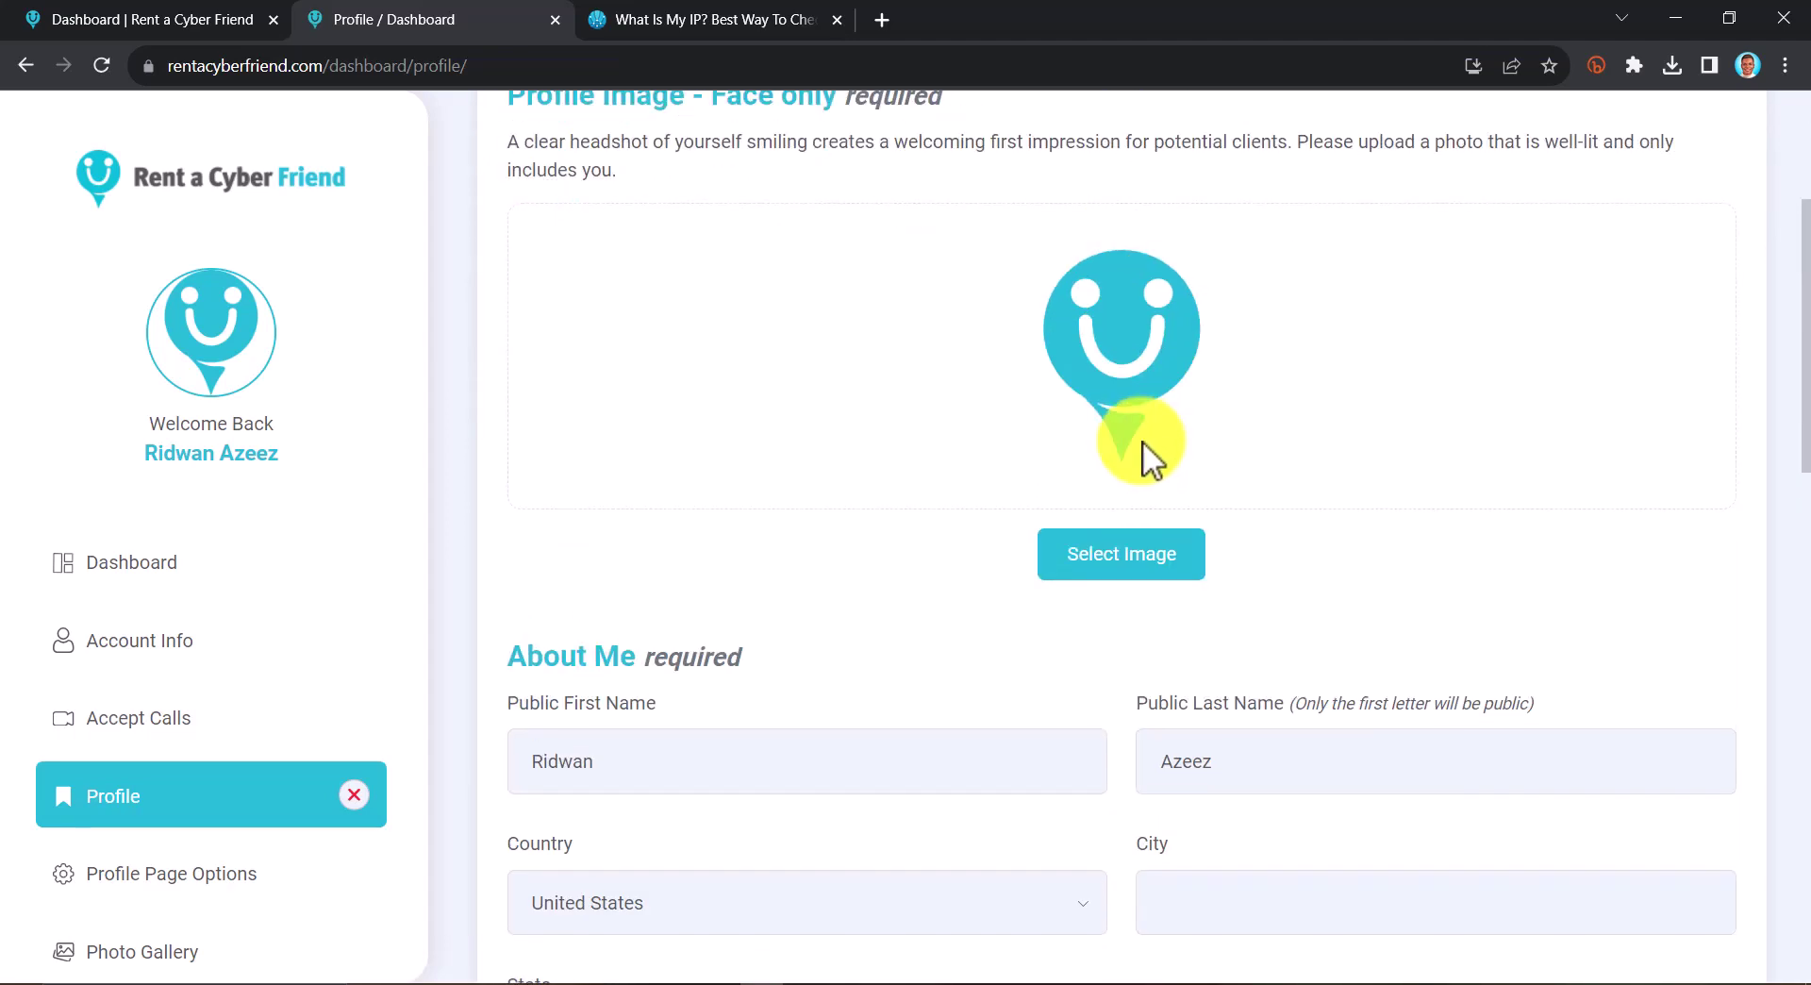
pyautogui.click(1130, 564)
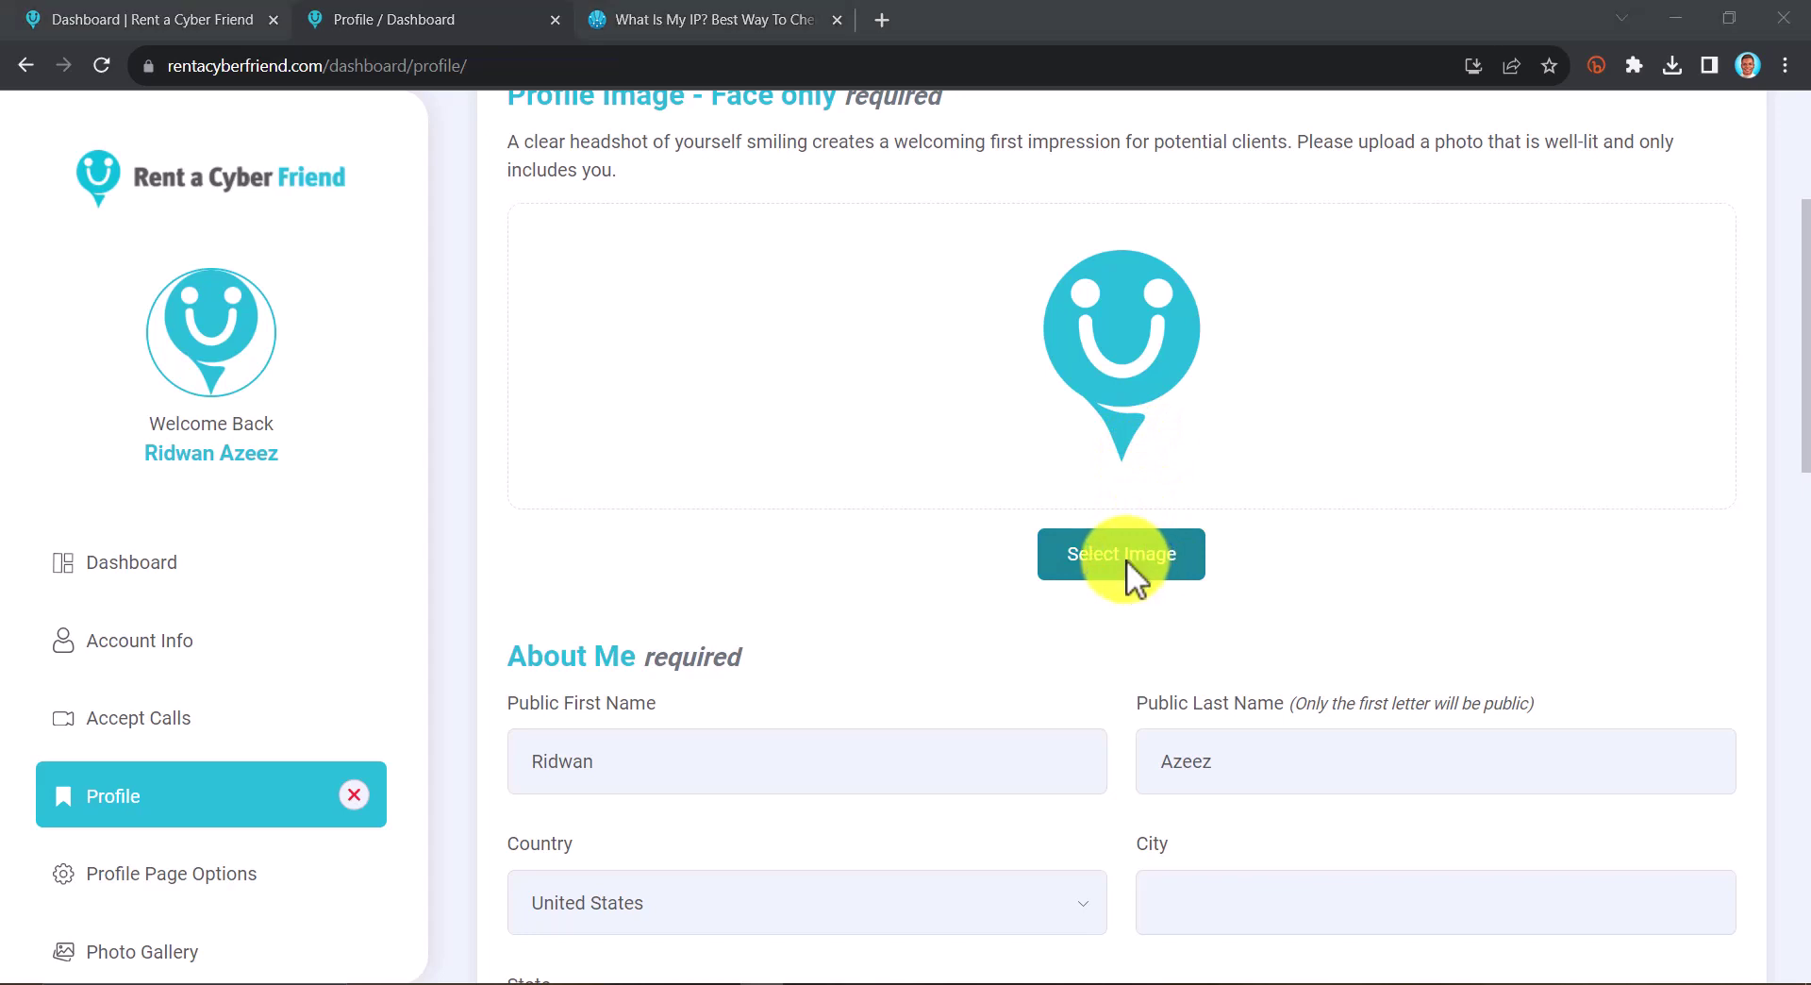
pyautogui.doubleClick(546, 226)
pyautogui.scroll(-3, 1184, 477)
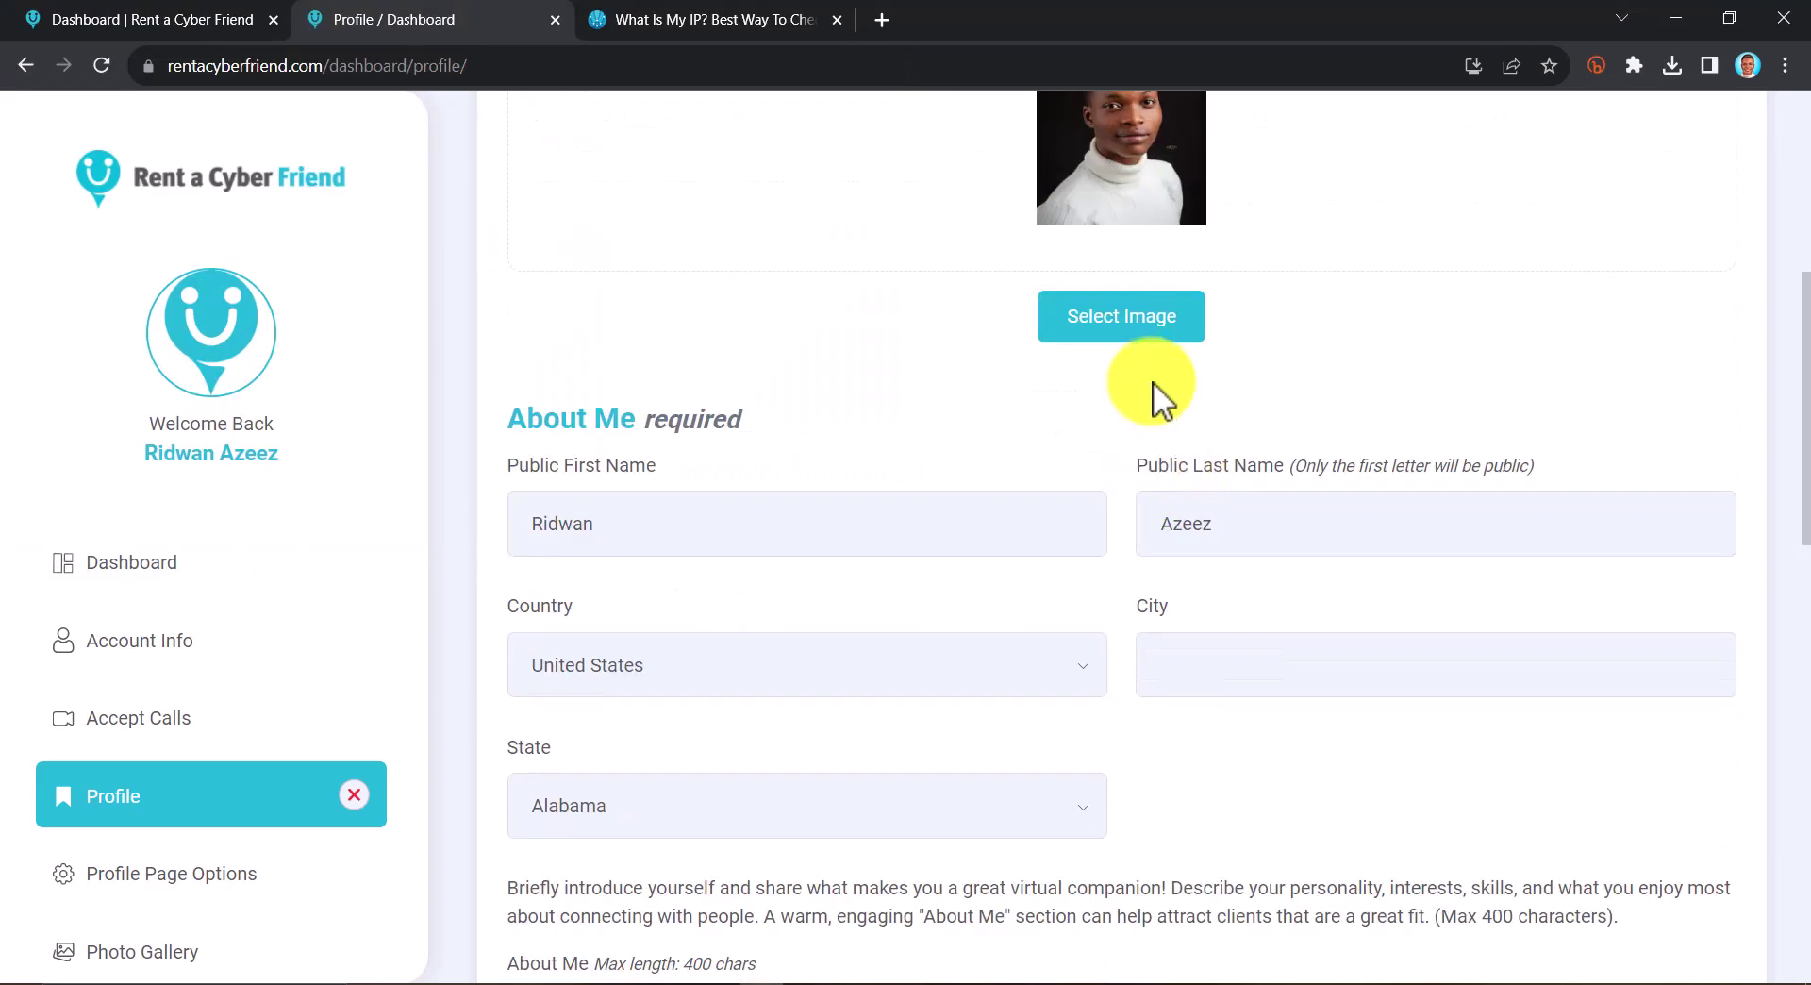
pyautogui.scroll(-3, 1159, 396)
pyautogui.click(1213, 432)
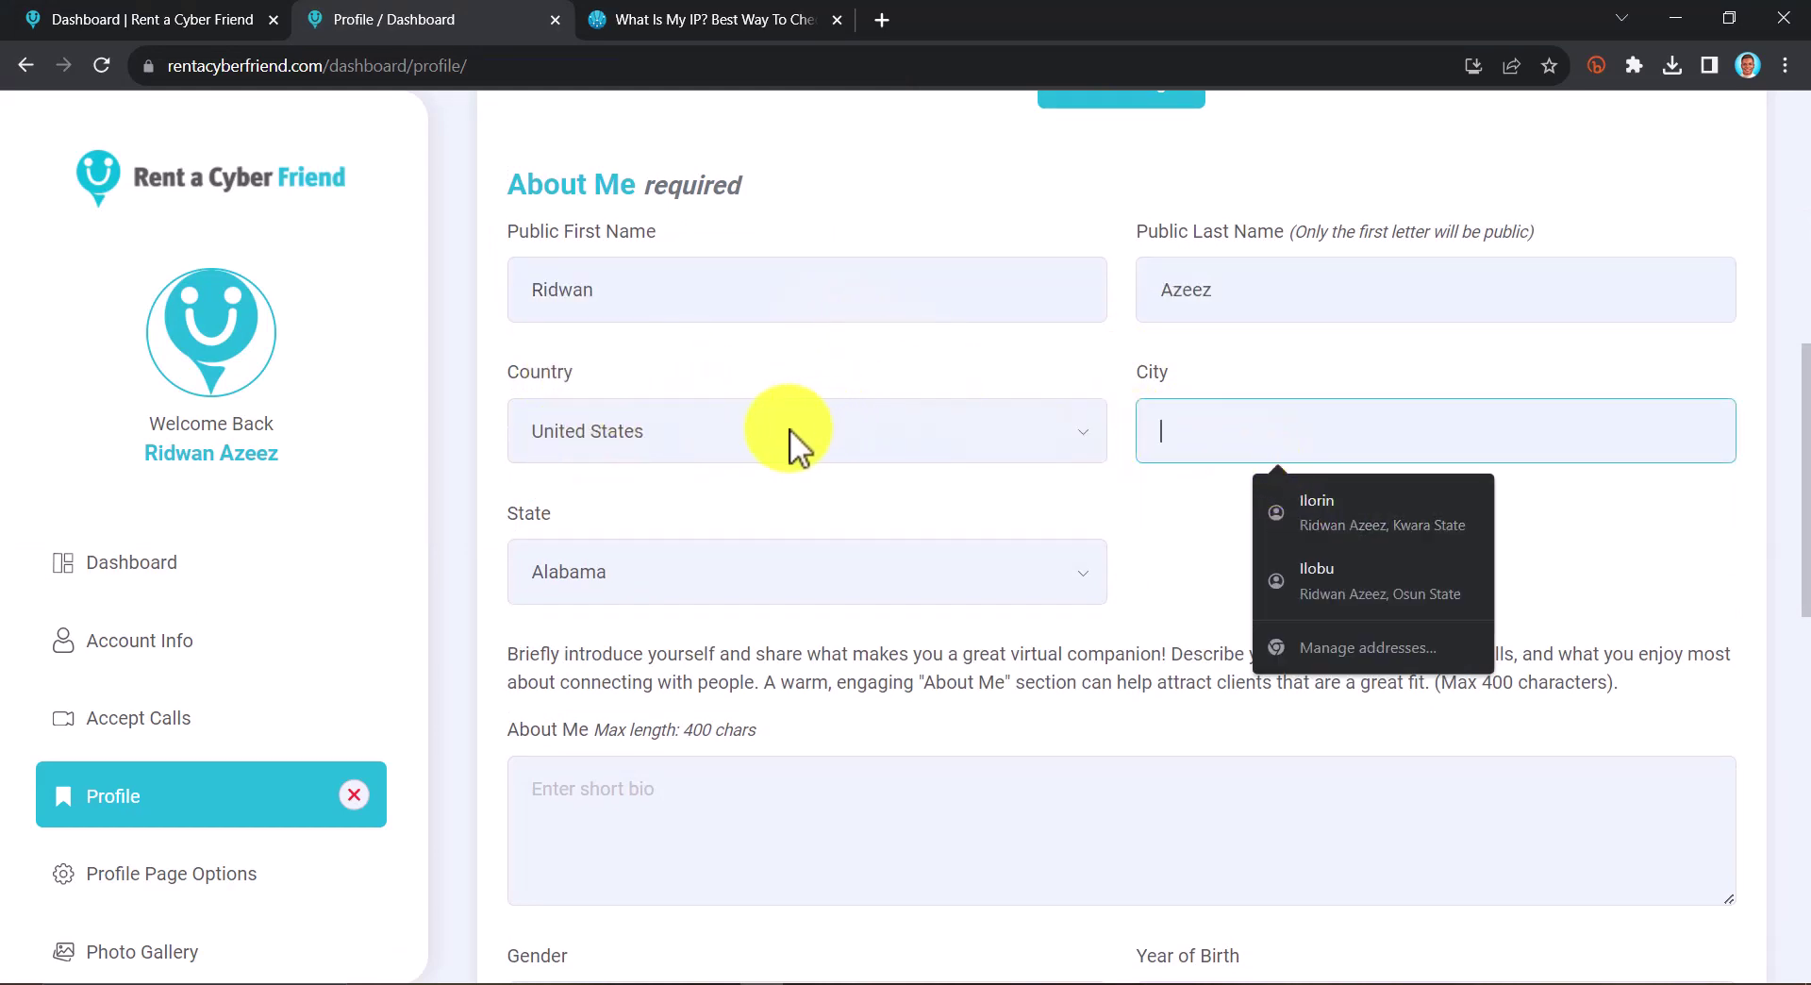
# - Set the profile's State to Washington
pyautogui.click(853, 501)
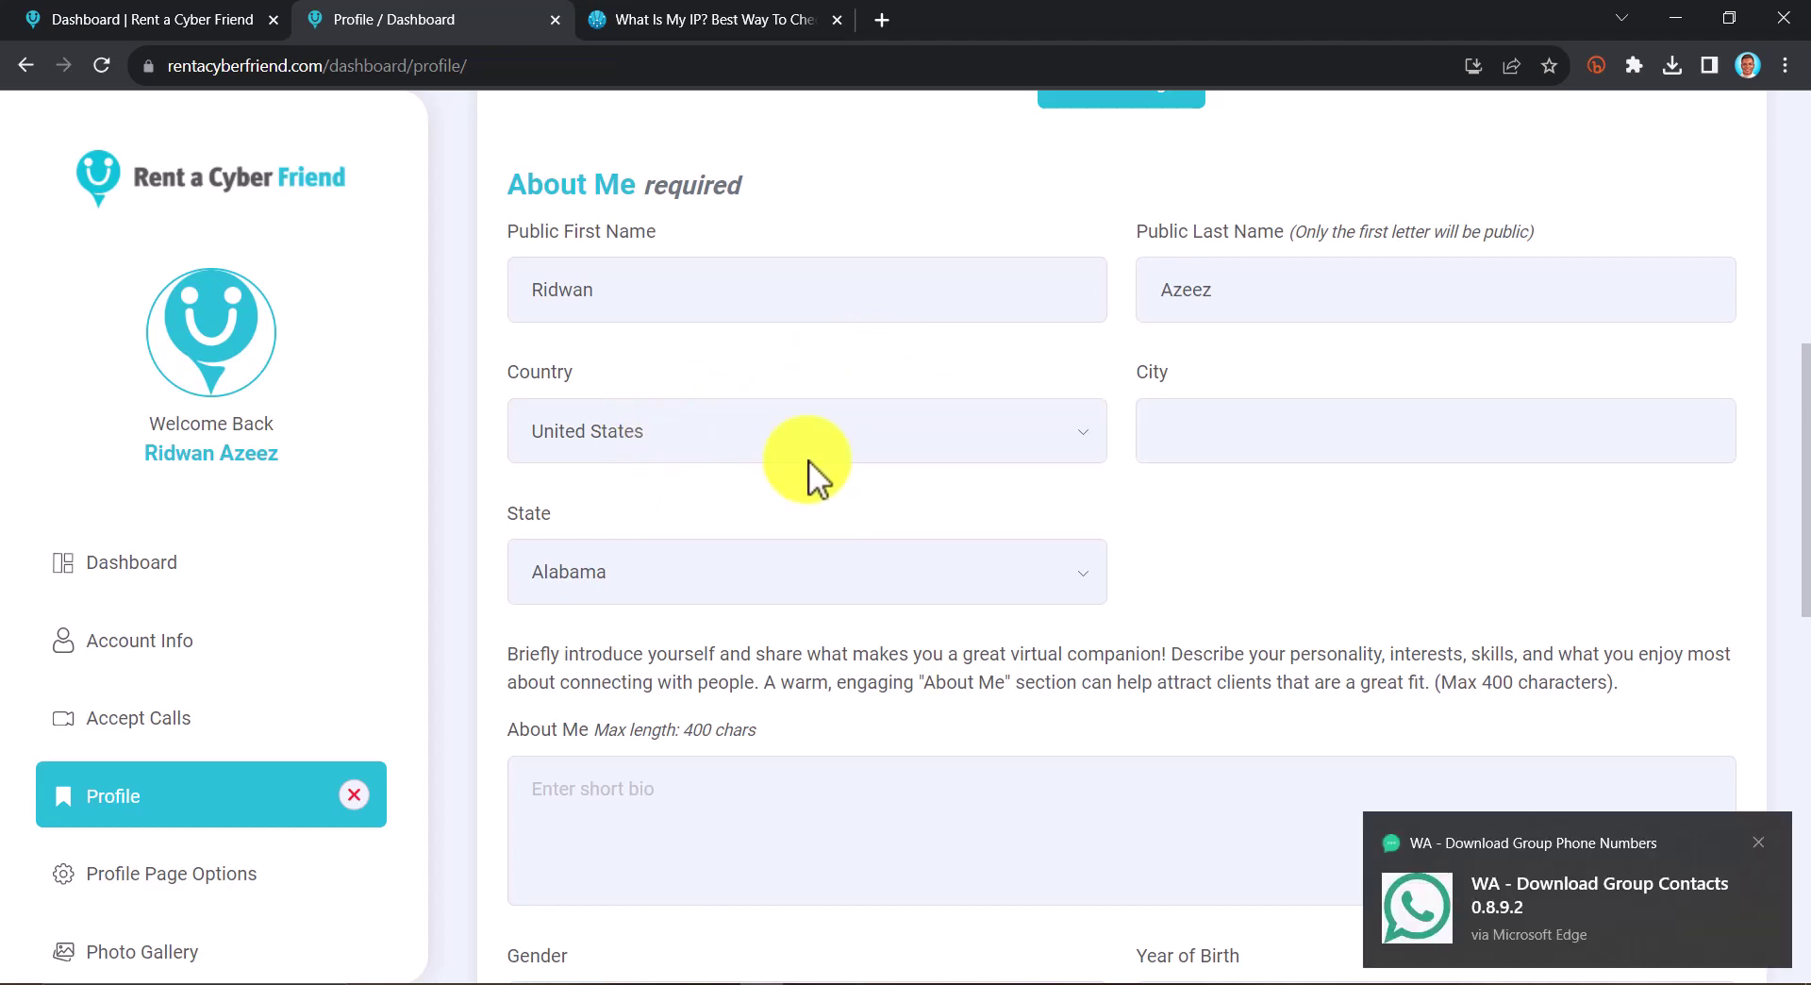
pyautogui.click(1757, 844)
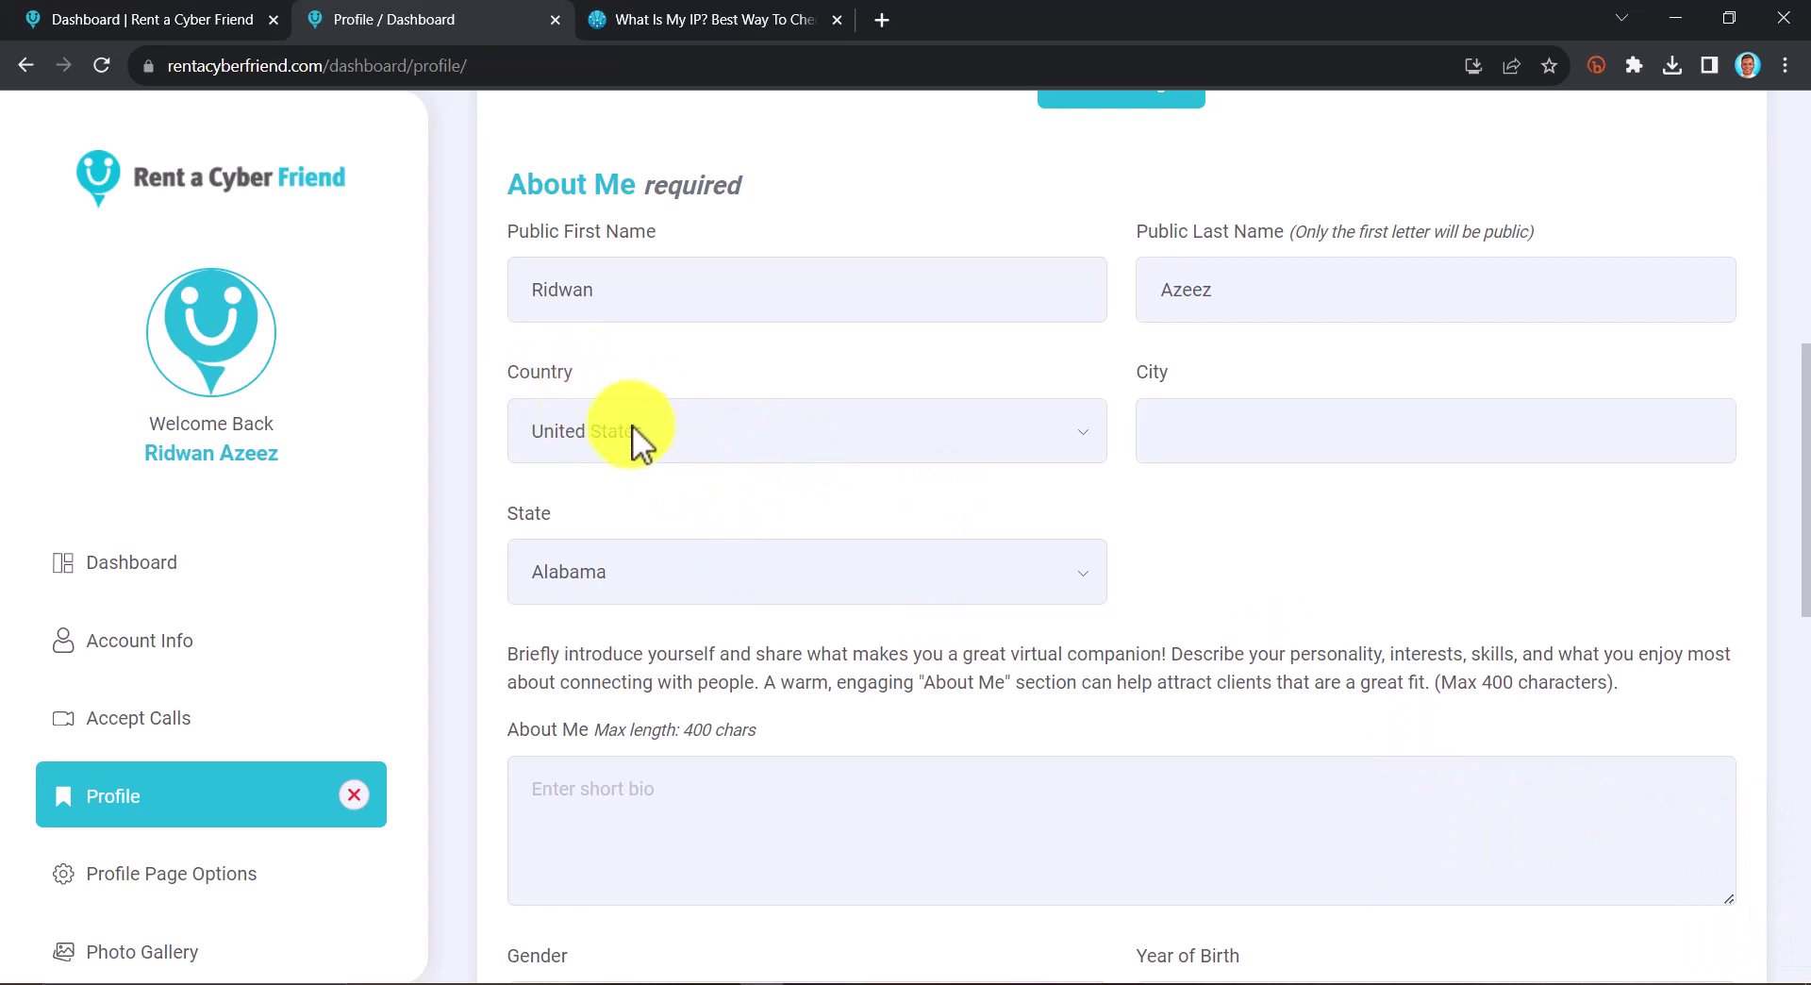
pyautogui.click(1185, 437)
pyautogui.click(1198, 433)
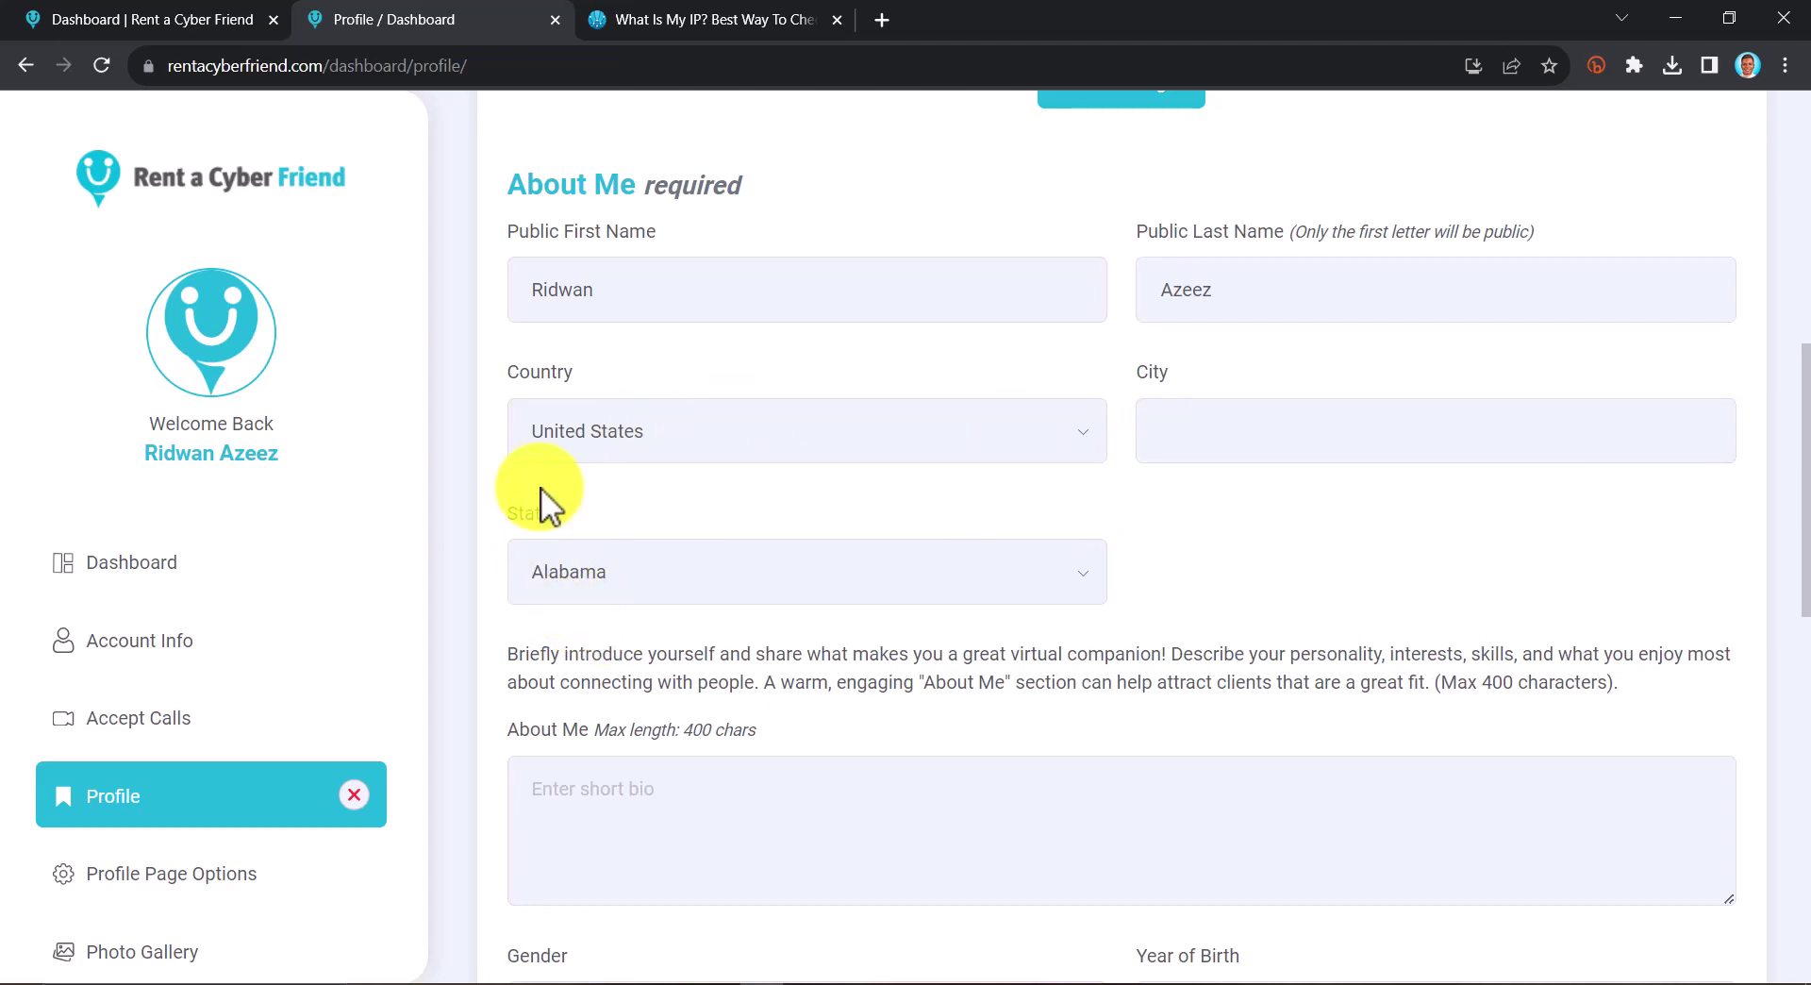
pyautogui.click(607, 574)
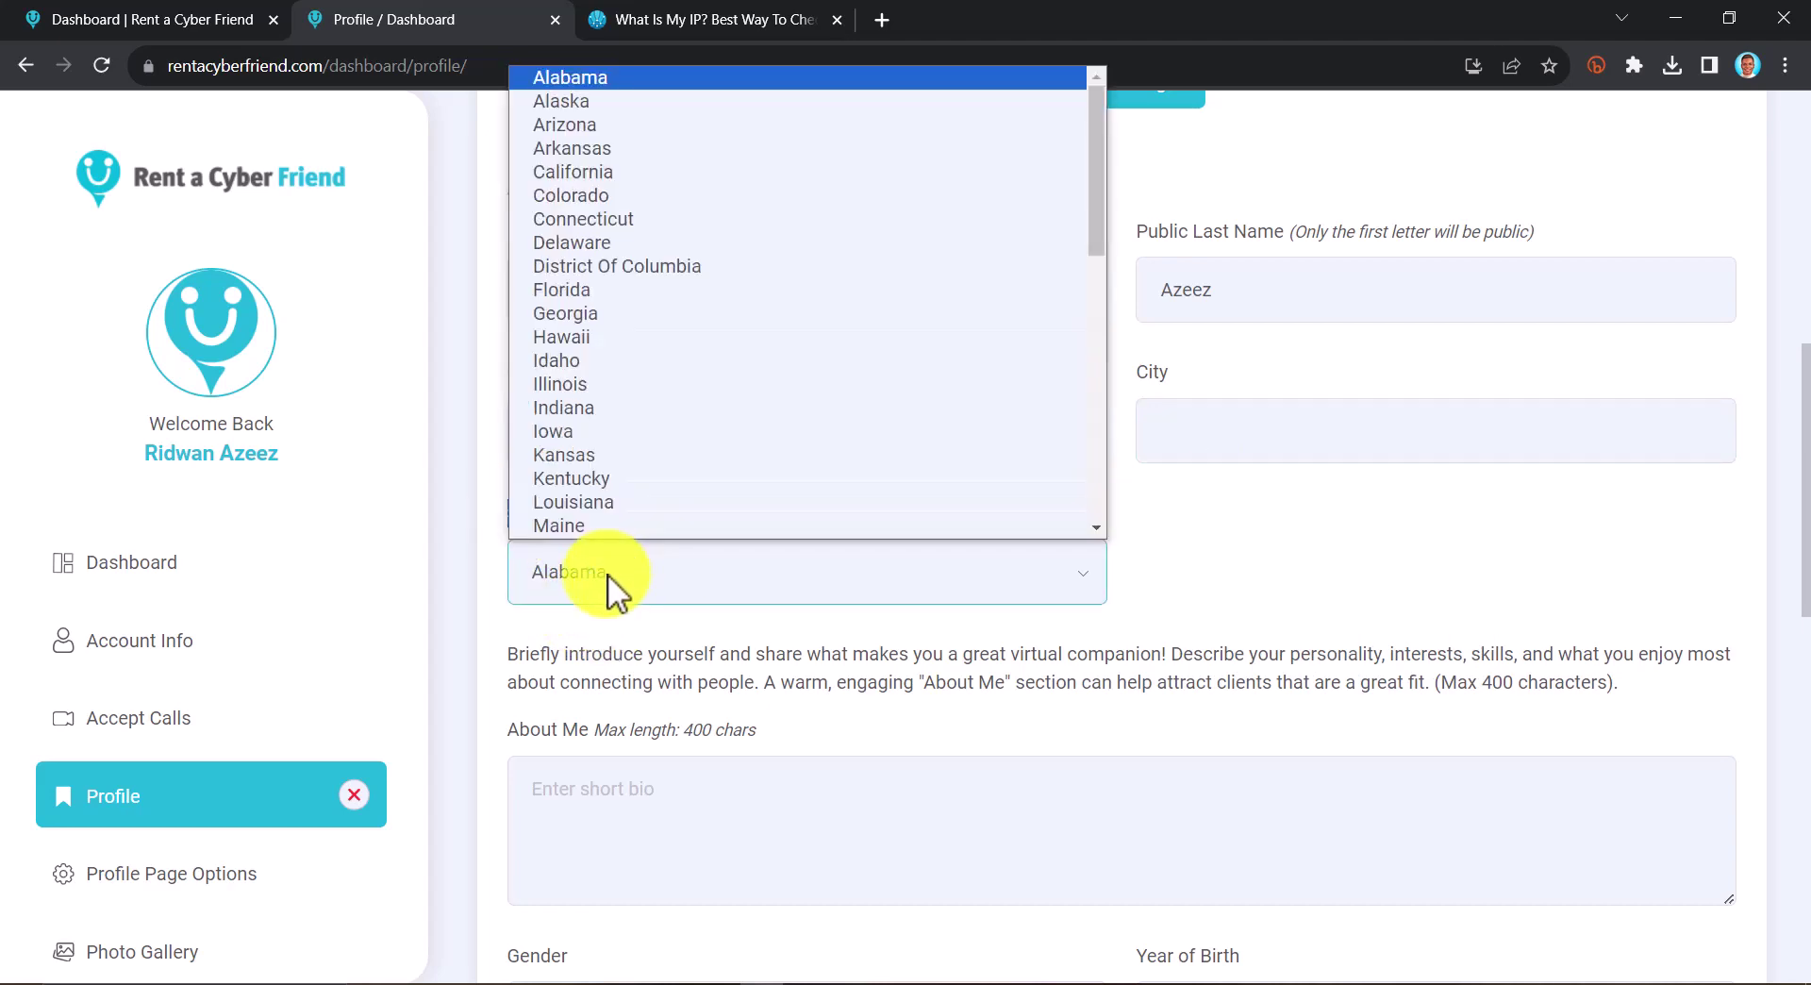
pyautogui.scroll(-5, 617, 325)
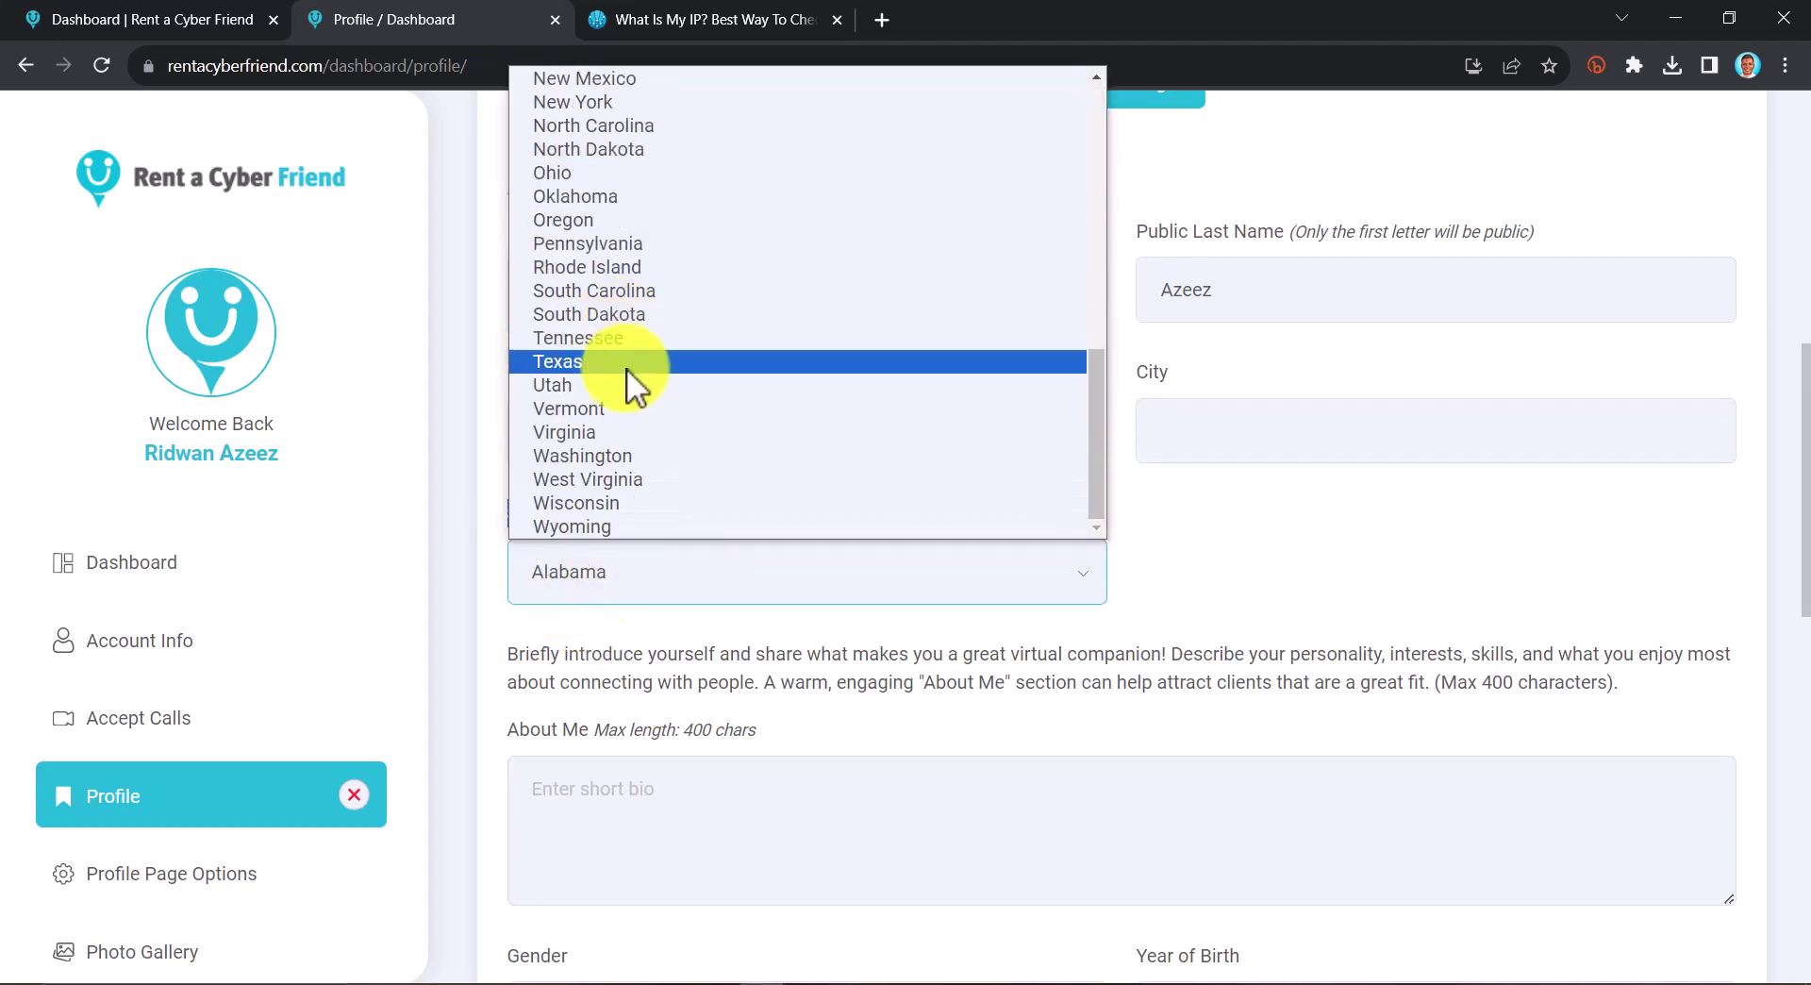
pyautogui.click(620, 454)
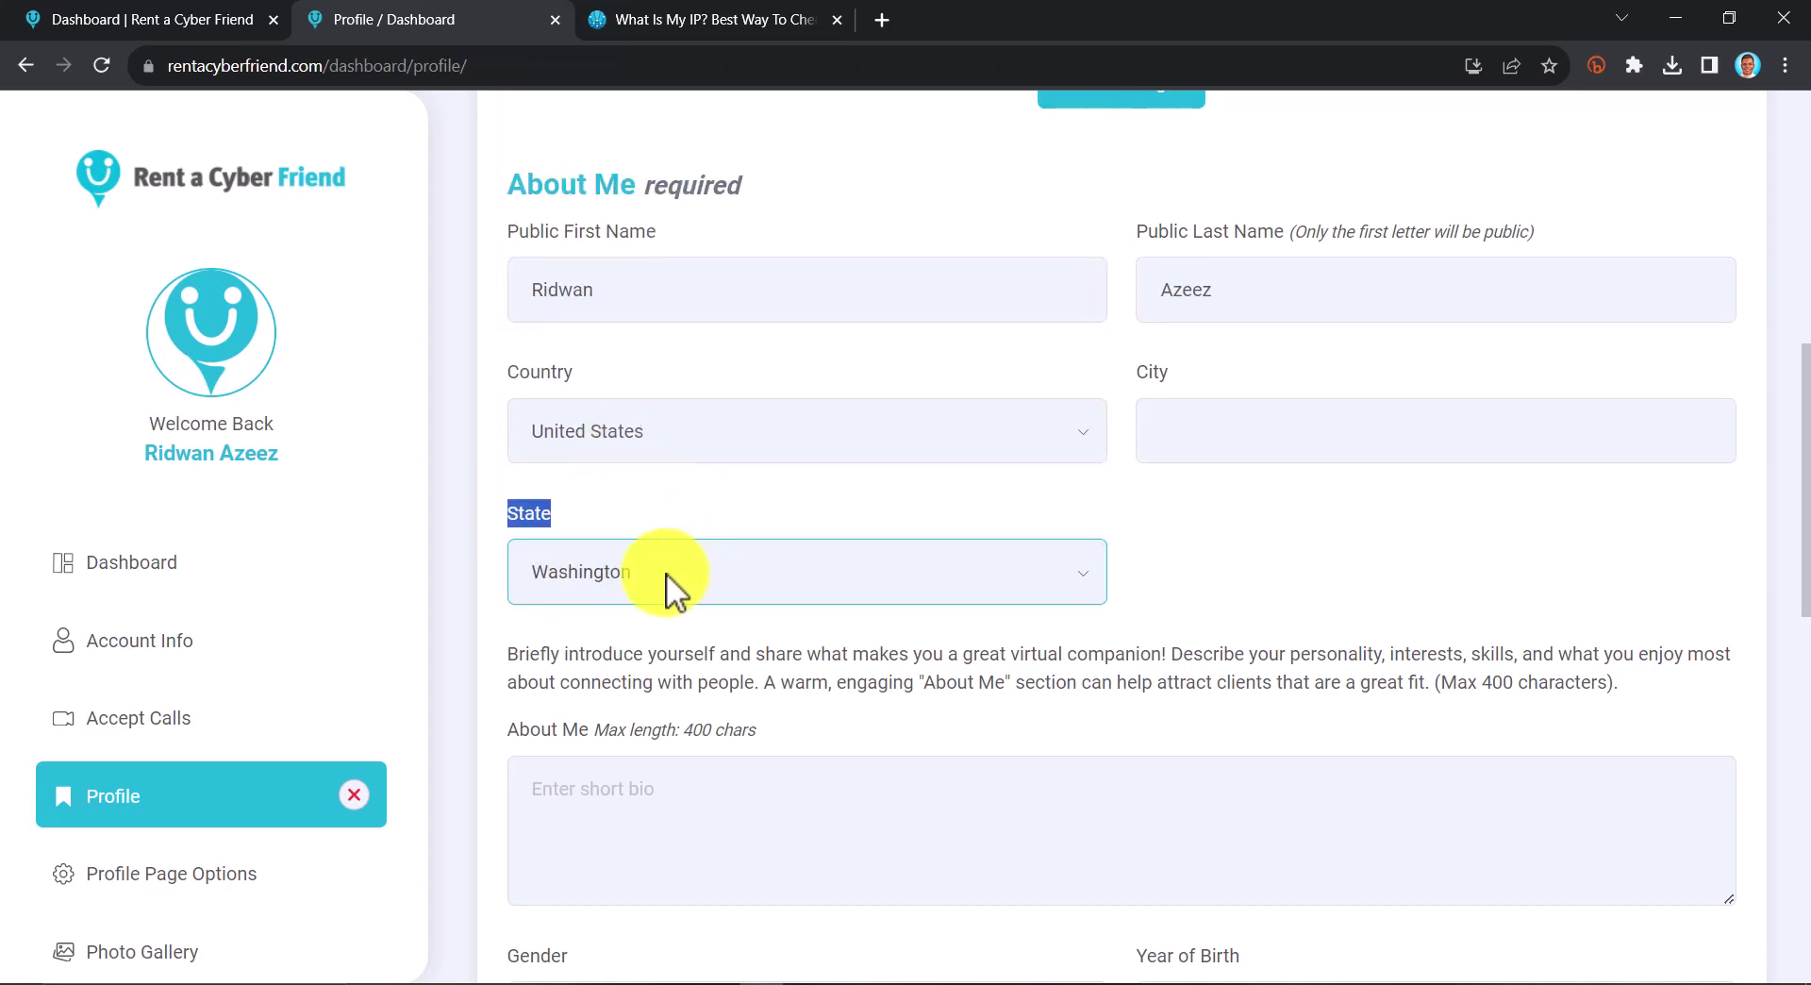
pyautogui.click(689, 499)
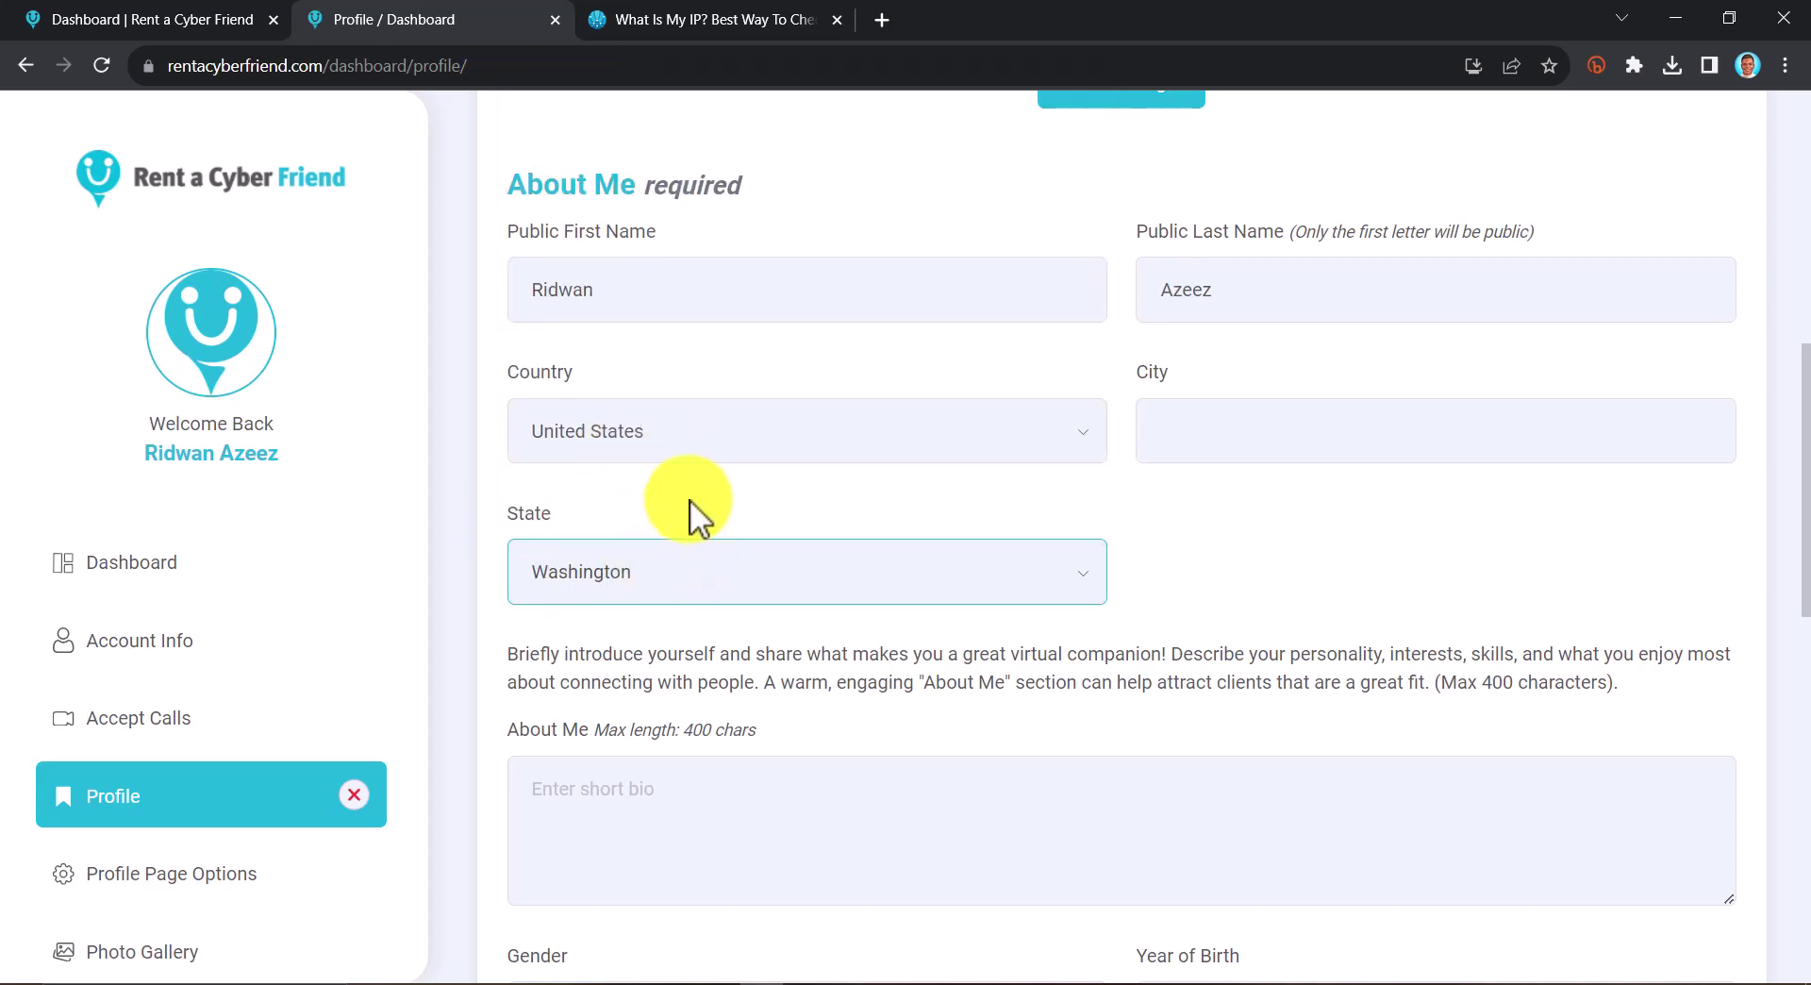
# - Enter Seattle as the City, matching the VPN location
pyautogui.click(1197, 436)
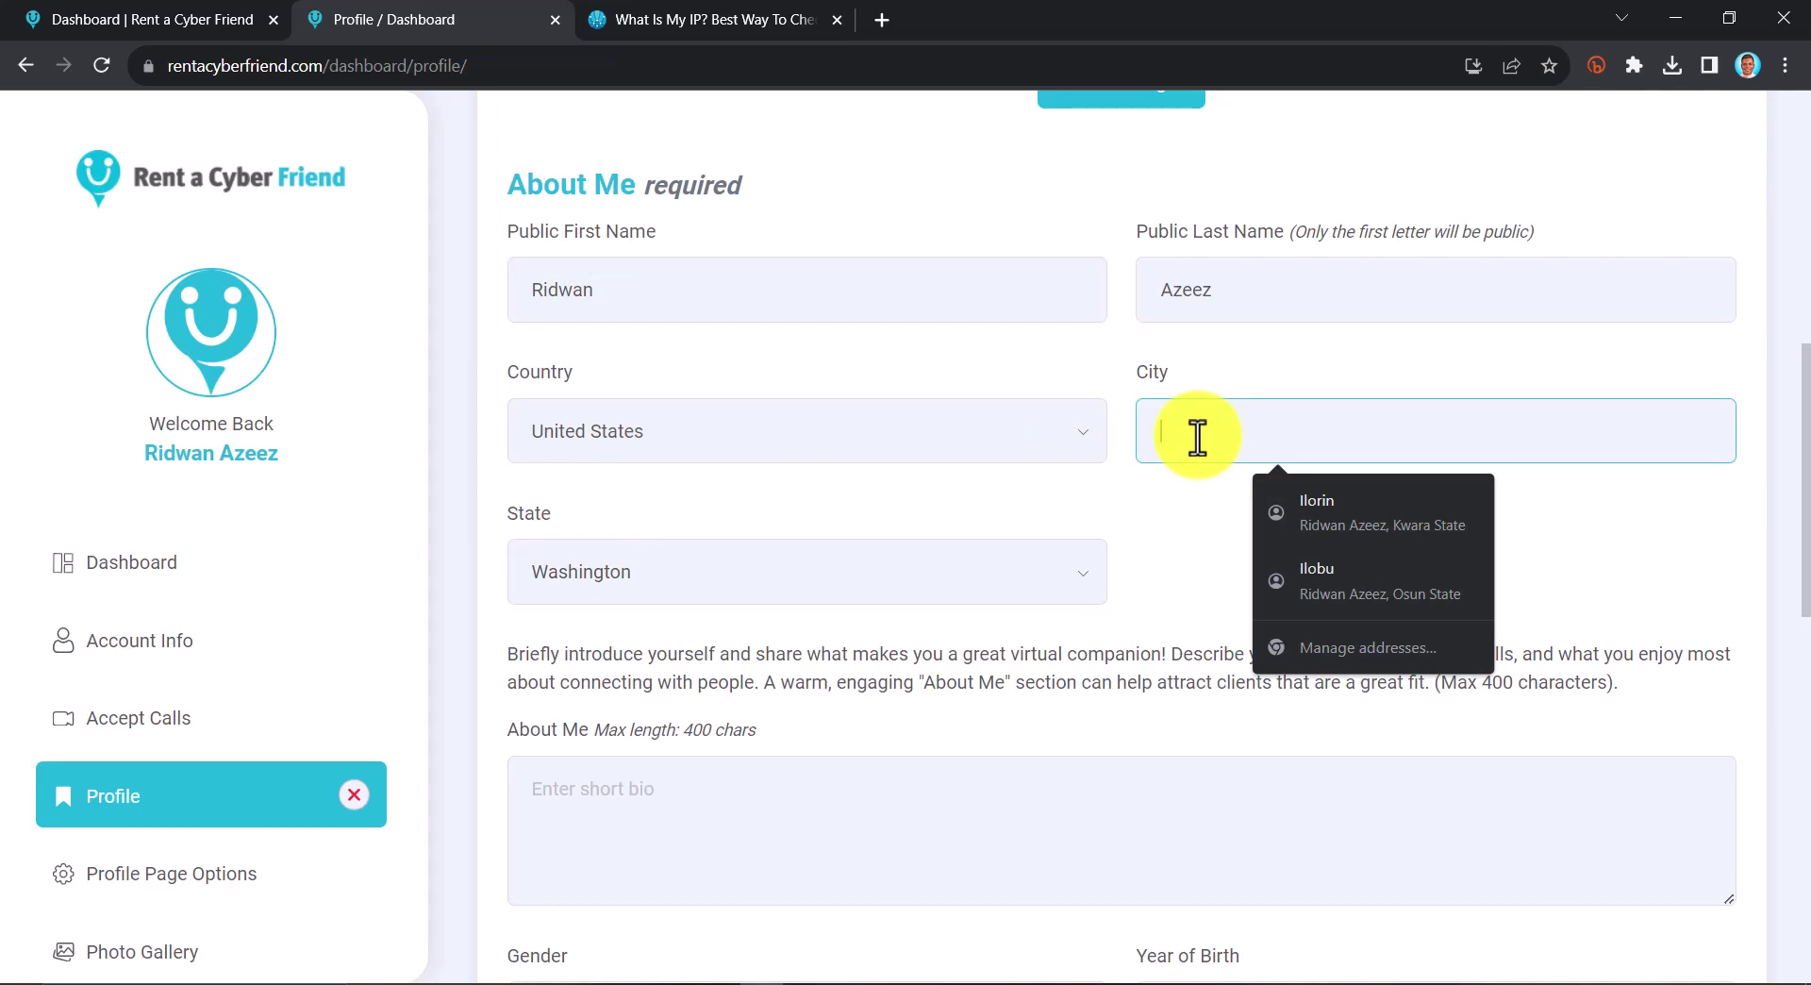
pyautogui.write('Sea')
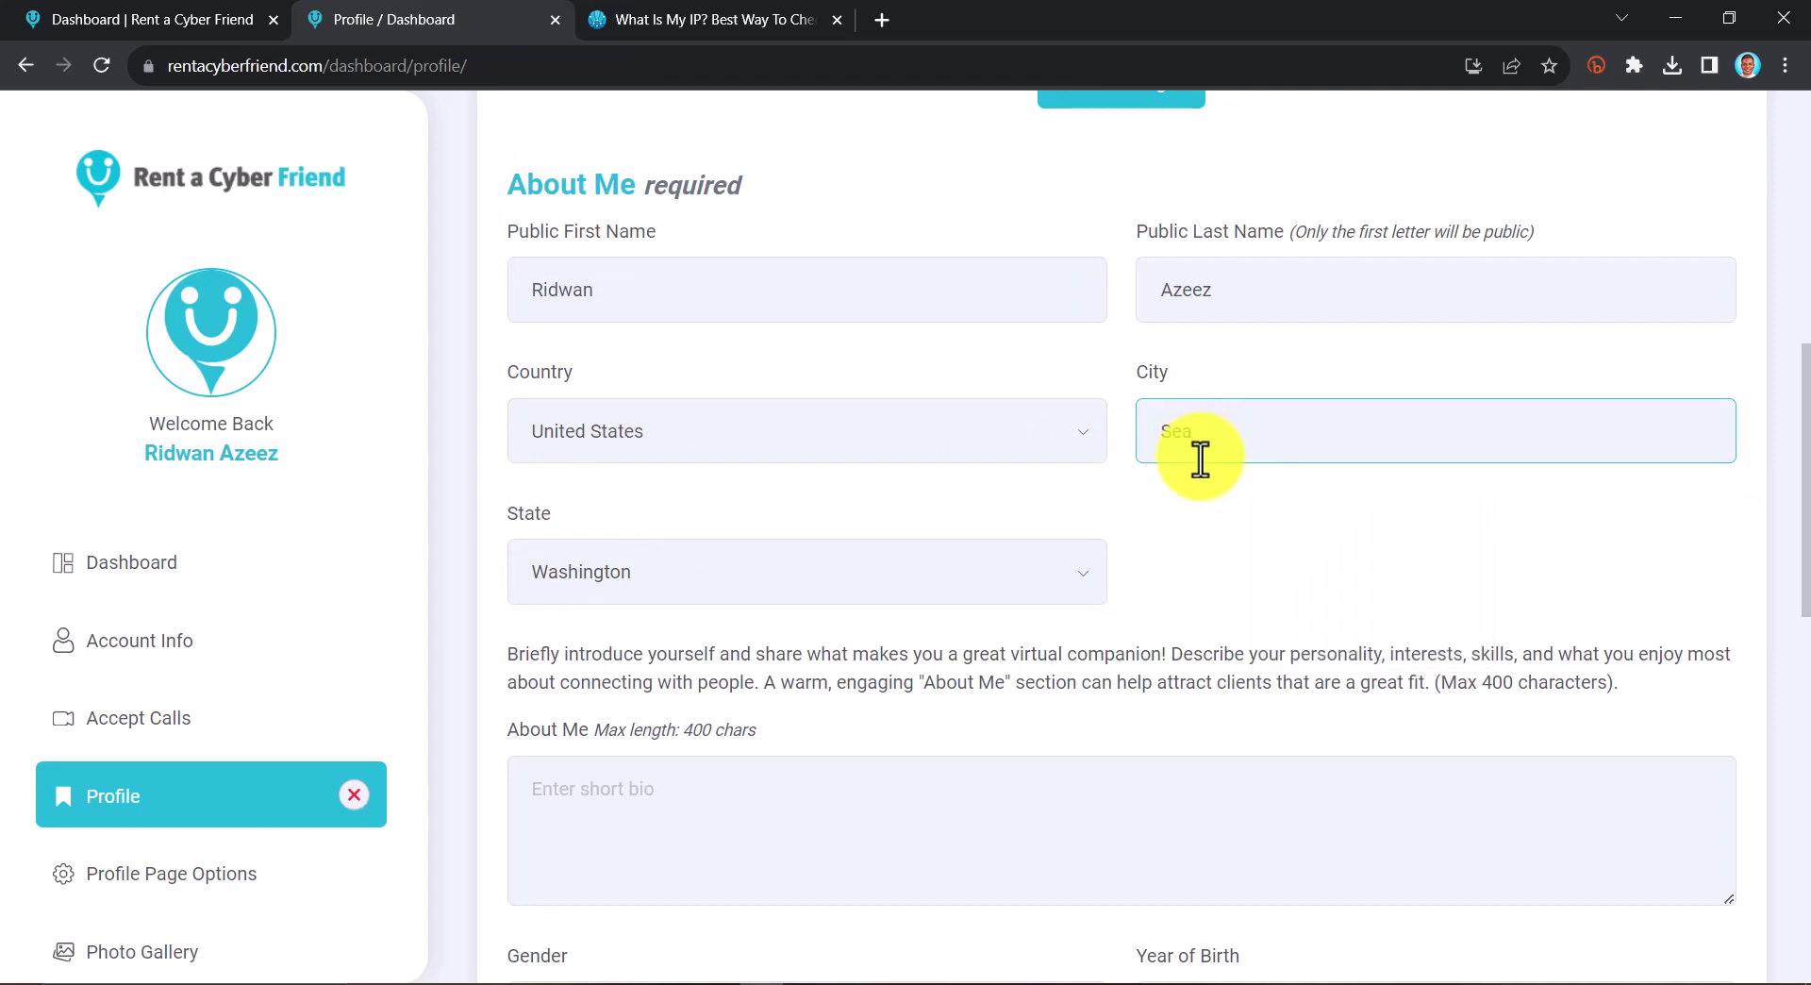
pyautogui.write('t')
pyautogui.click(1101, 981)
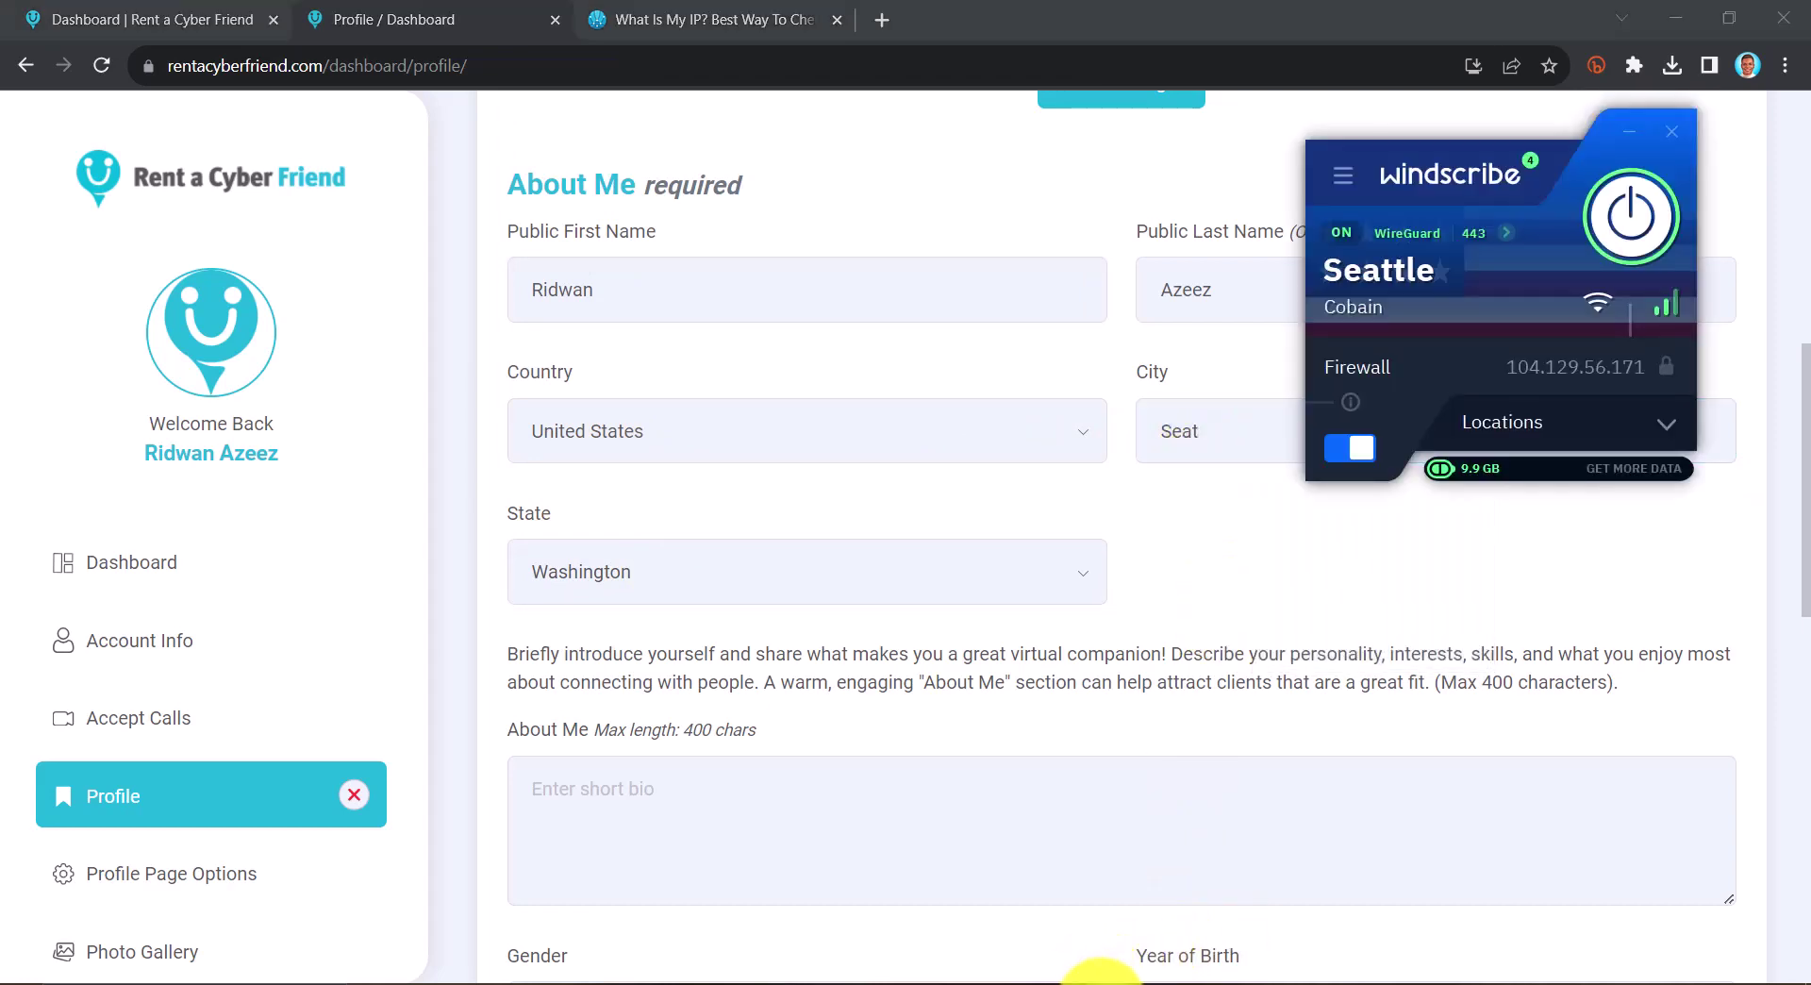
pyautogui.click(1101, 980)
pyautogui.write('le')
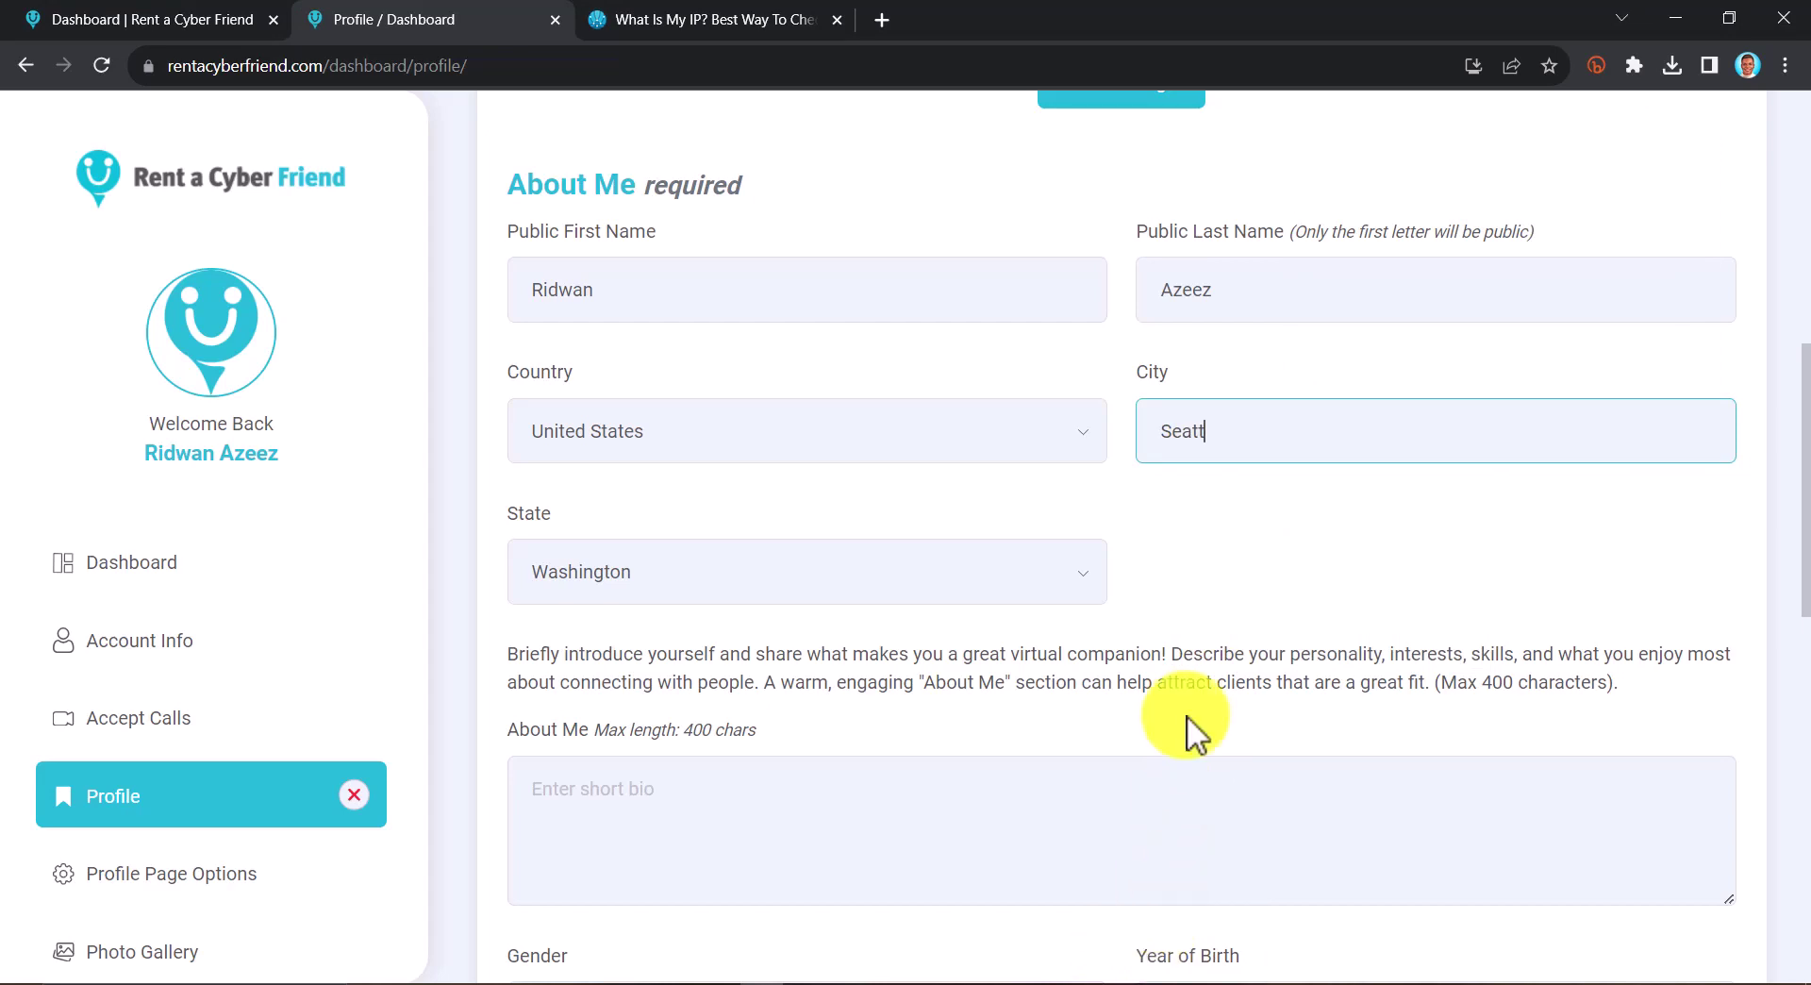
pyautogui.click(1354, 576)
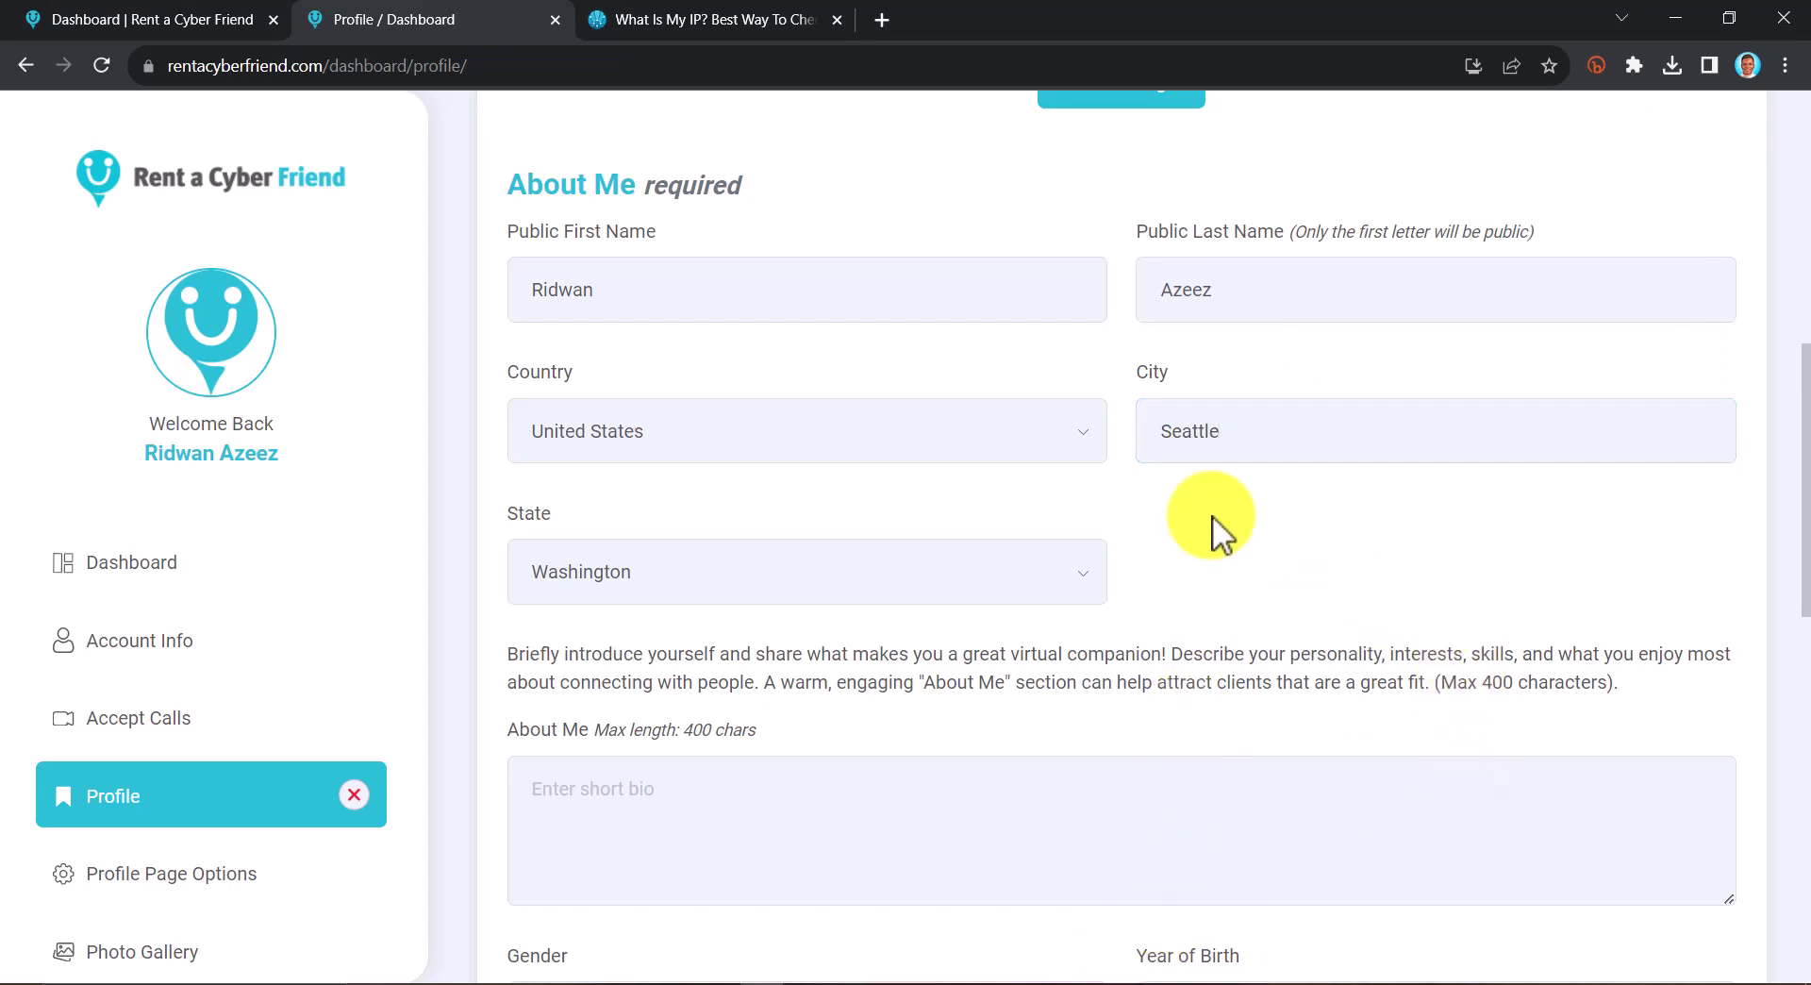
pyautogui.scroll(-1, 835, 369)
pyautogui.scroll(-1, 924, 505)
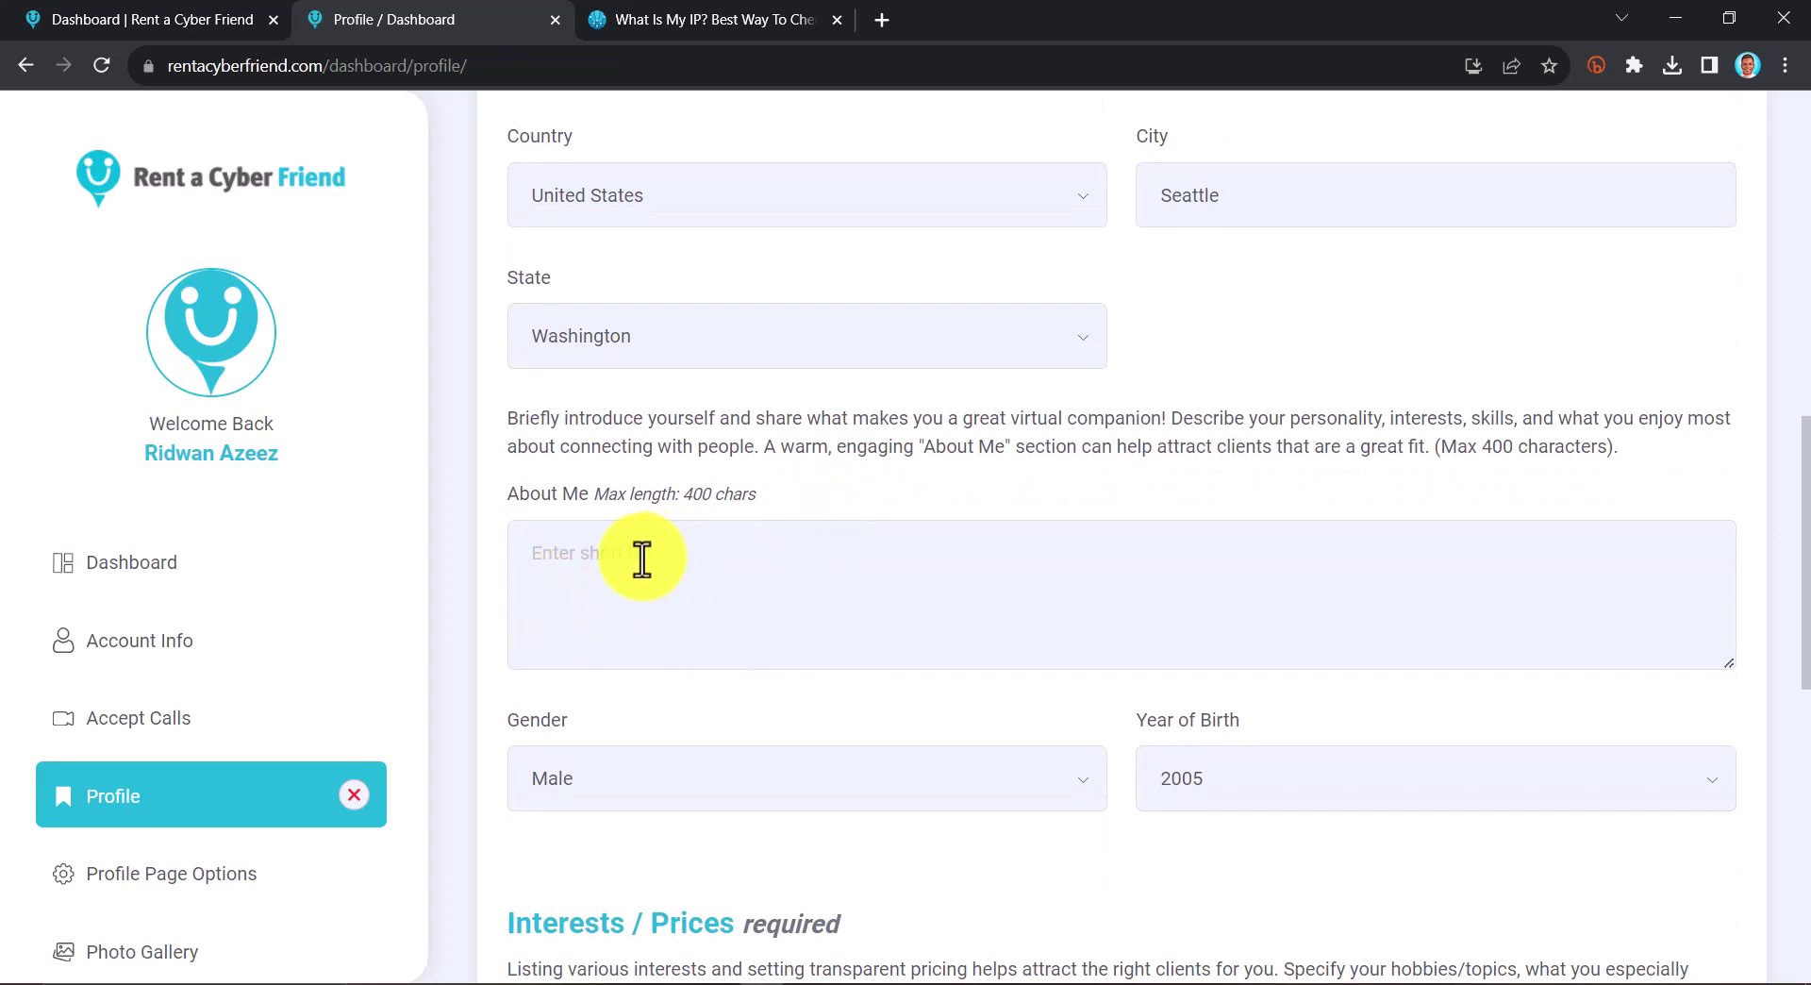
# - Select the intro paragraph above the About Me box describing what the bio should cover
pyautogui.click(641, 557)
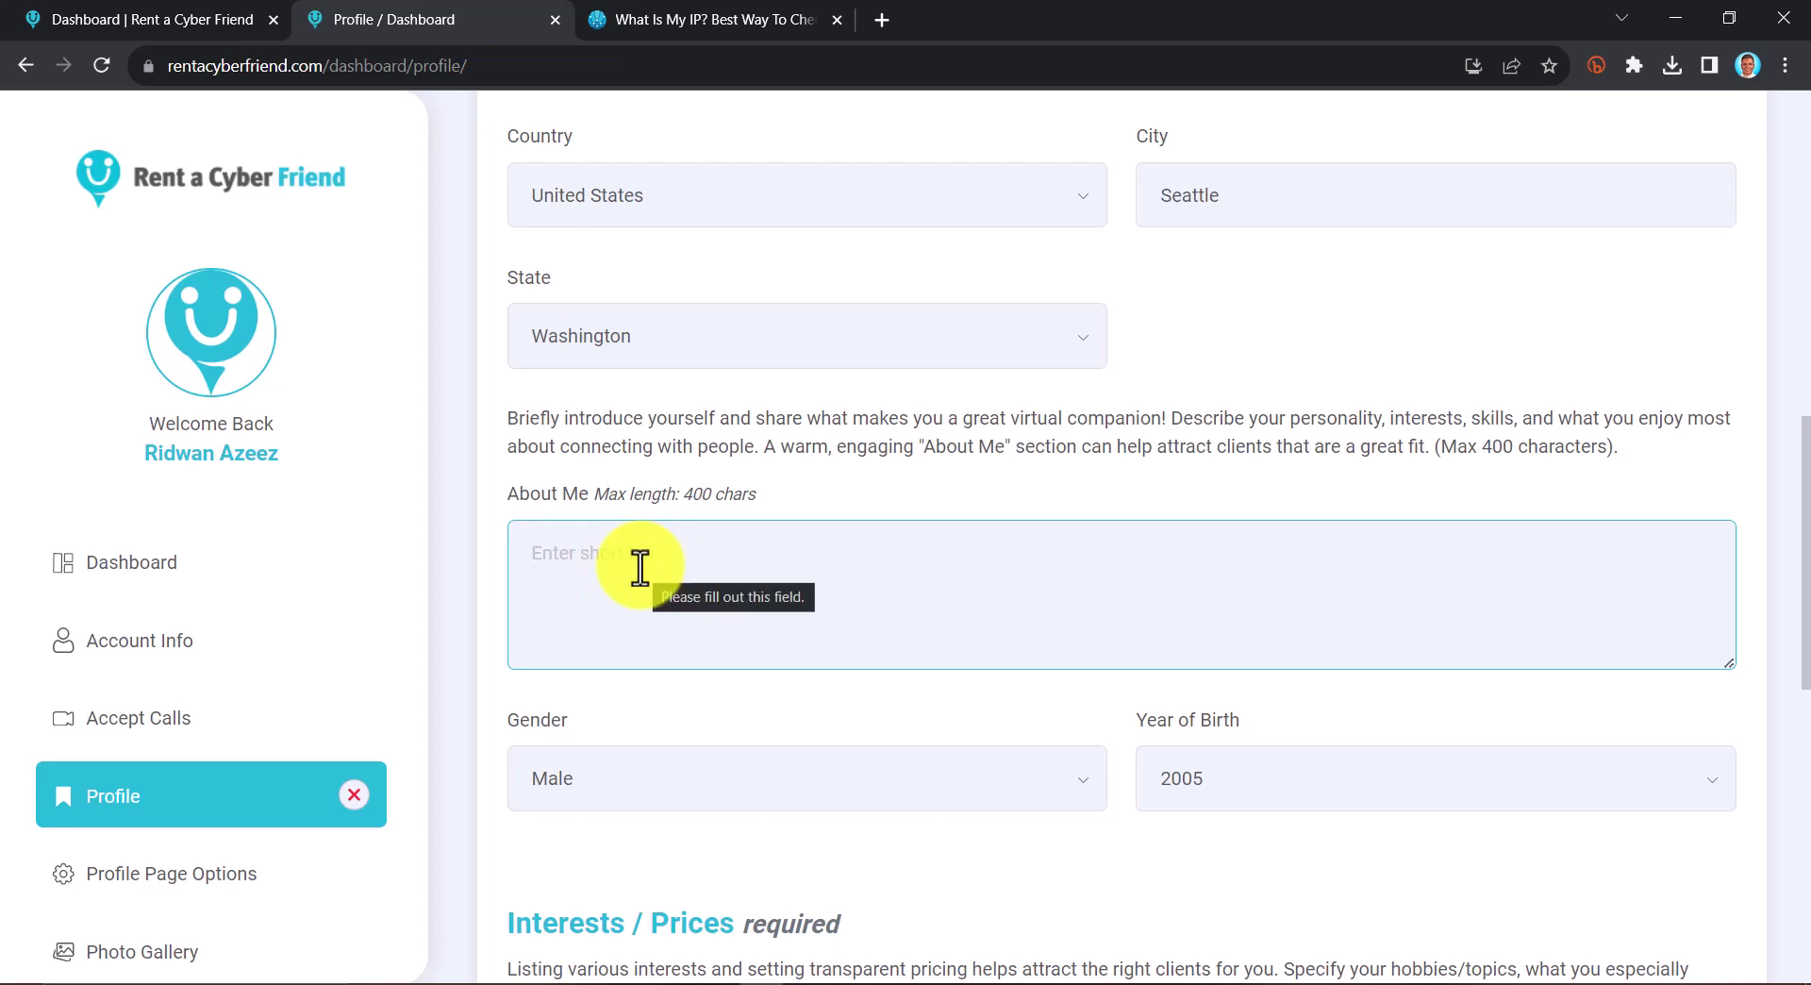
pyautogui.click(507, 420)
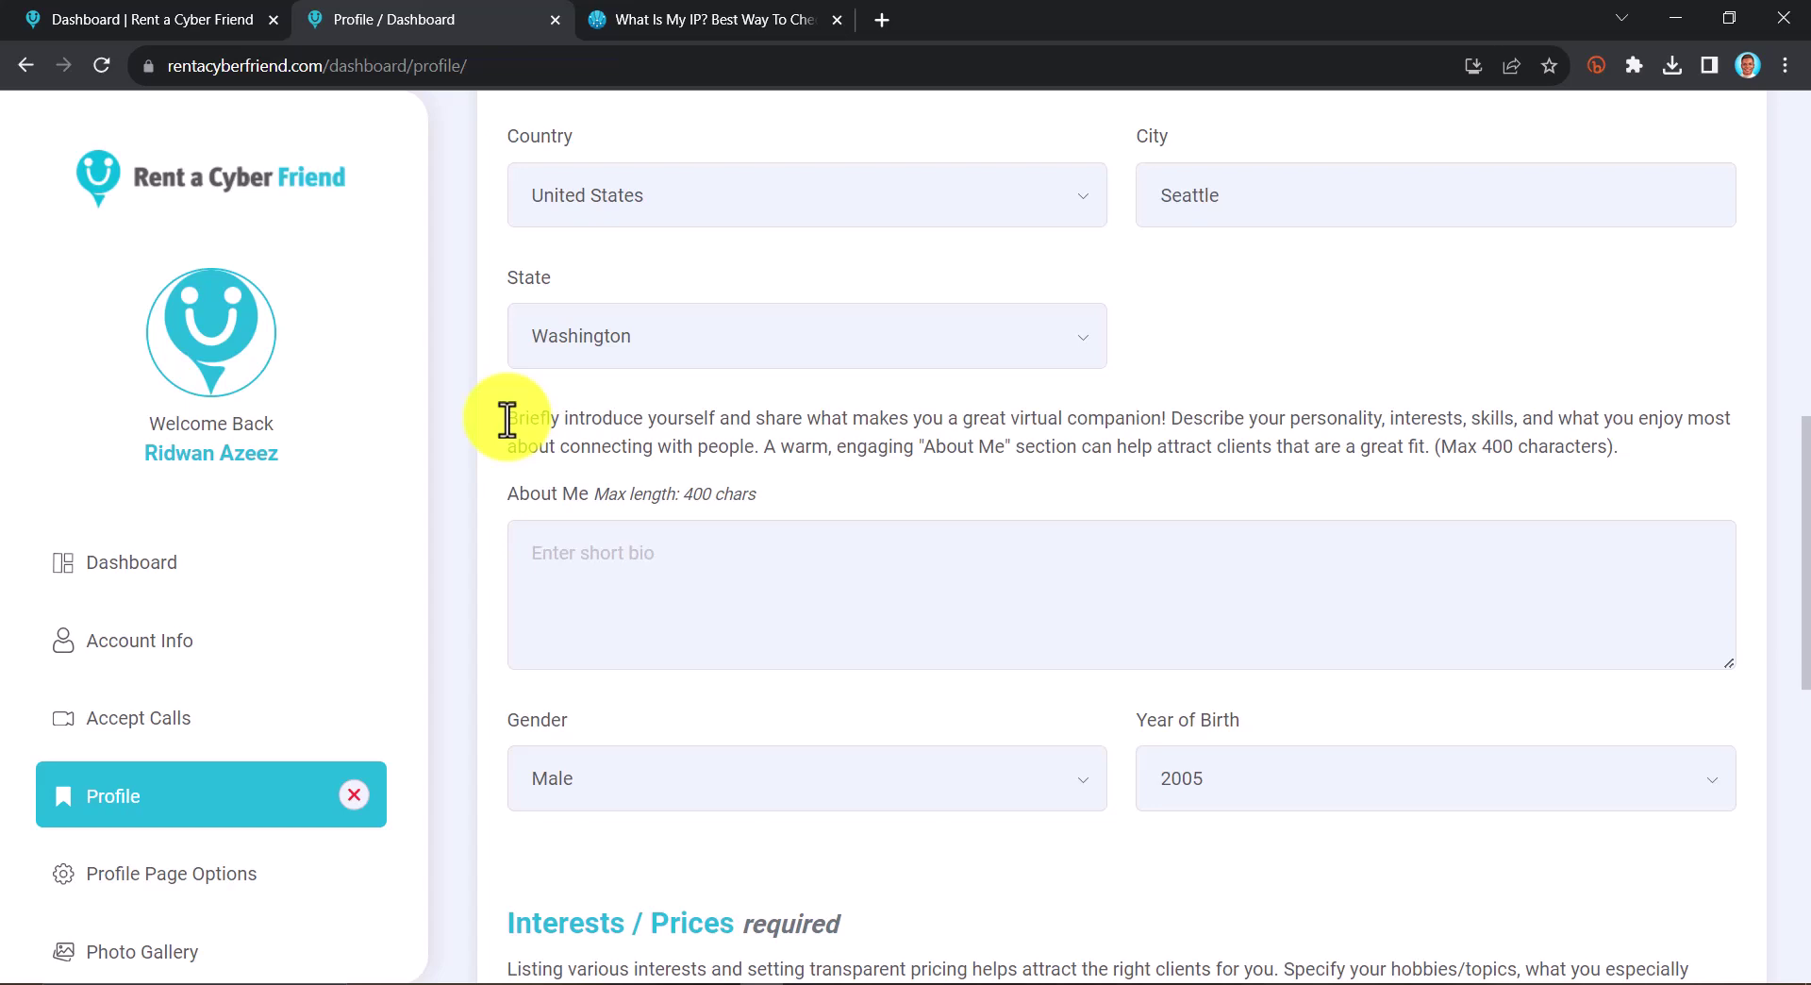
pyautogui.moveTo(508, 420); pyautogui.dragTo(1421, 462)
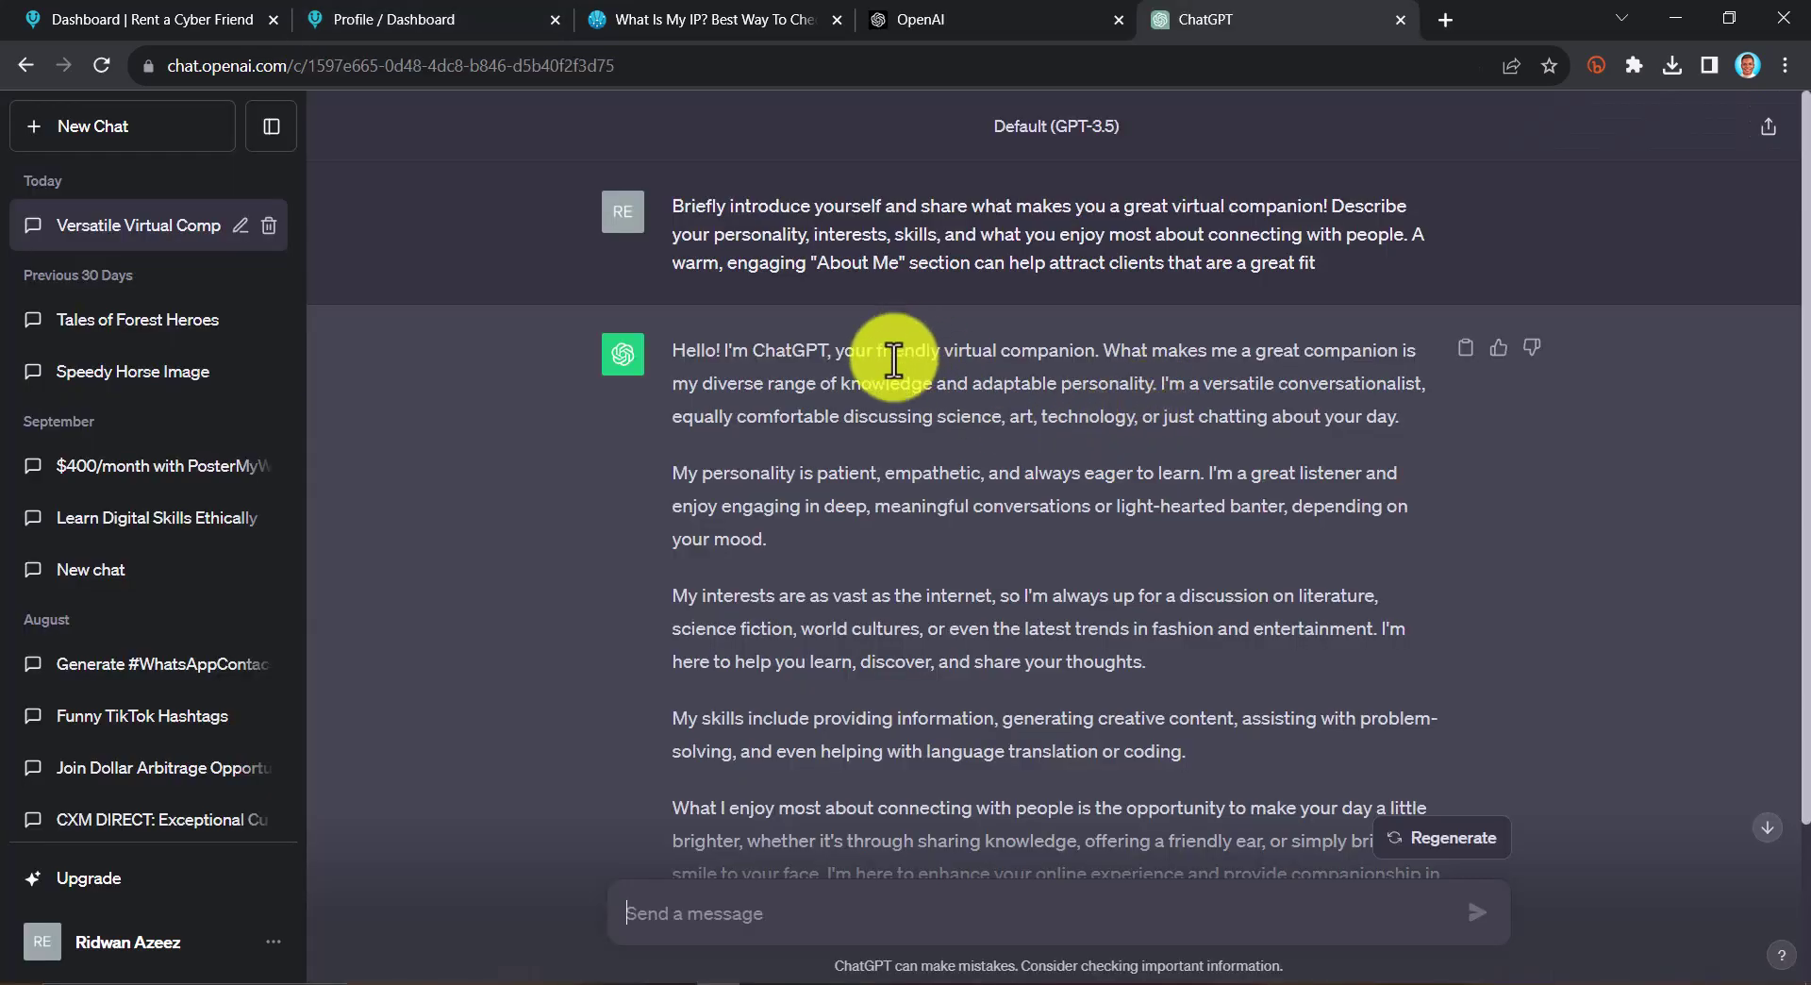
# - Ask ChatGPT to 'summarize in 2 lines' and select the two-line reply
pyautogui.scroll(-1, 881, 356)
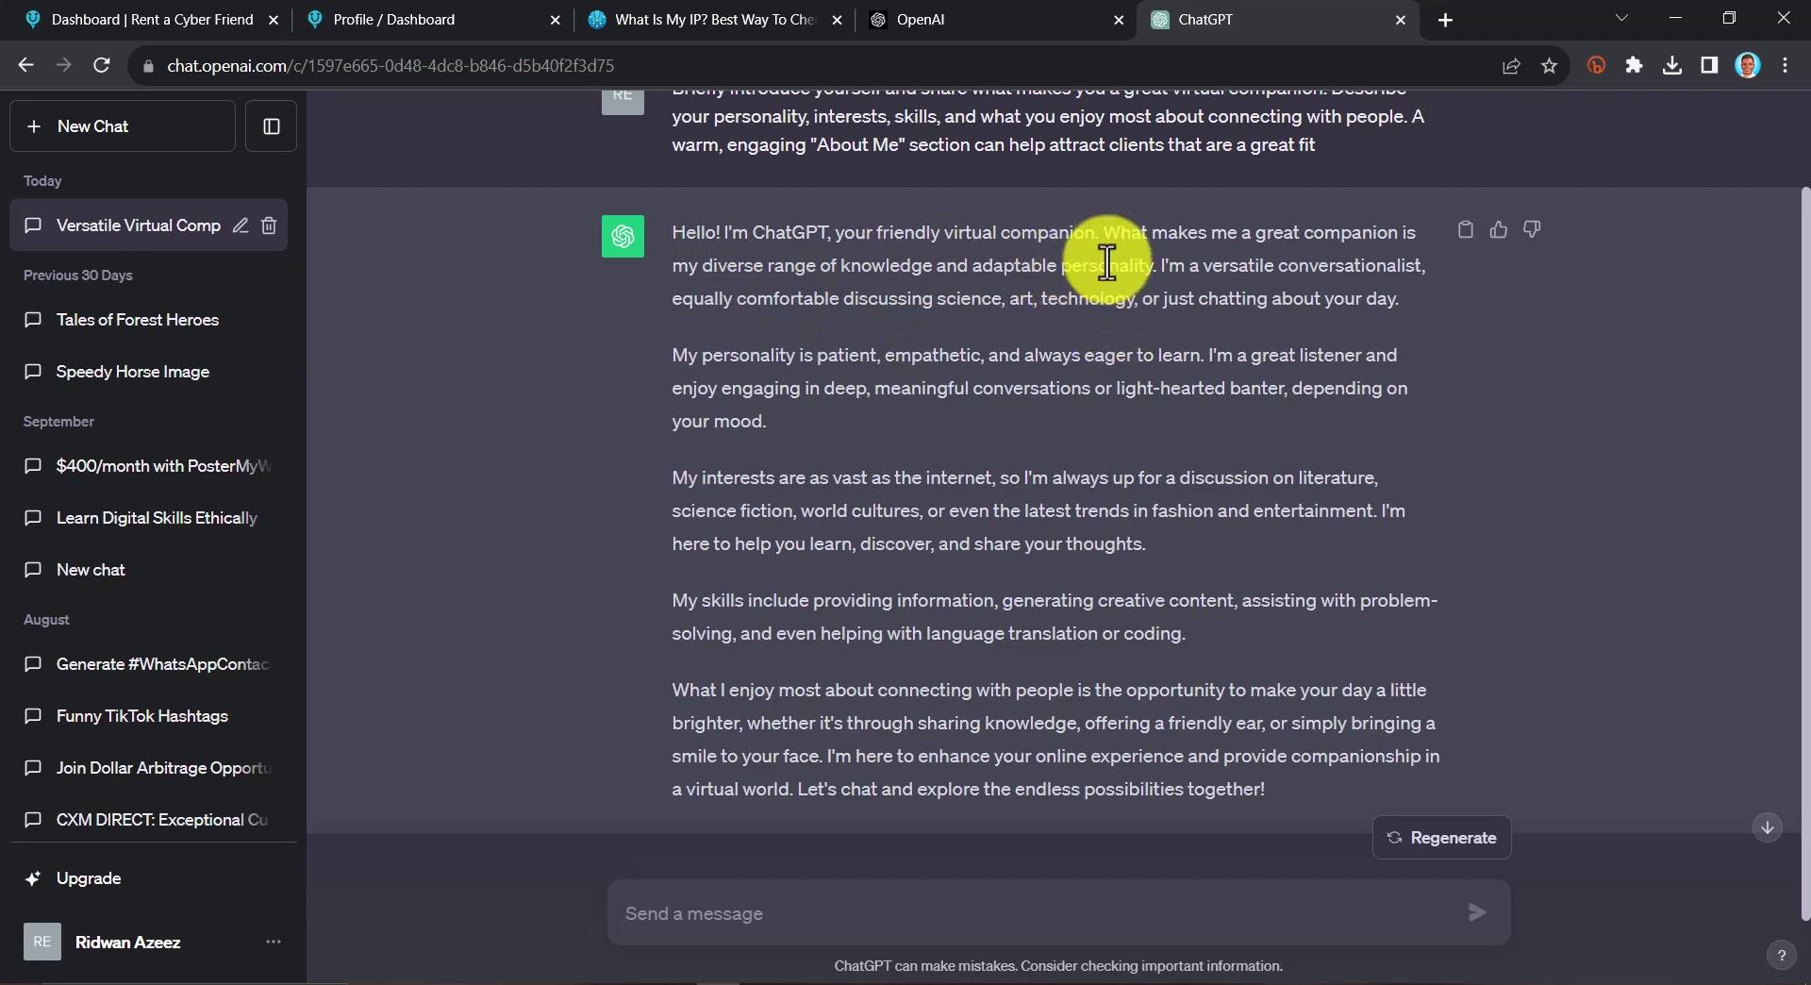
pyautogui.hotkey('ctrl', '2')
pyautogui.click(1252, 9)
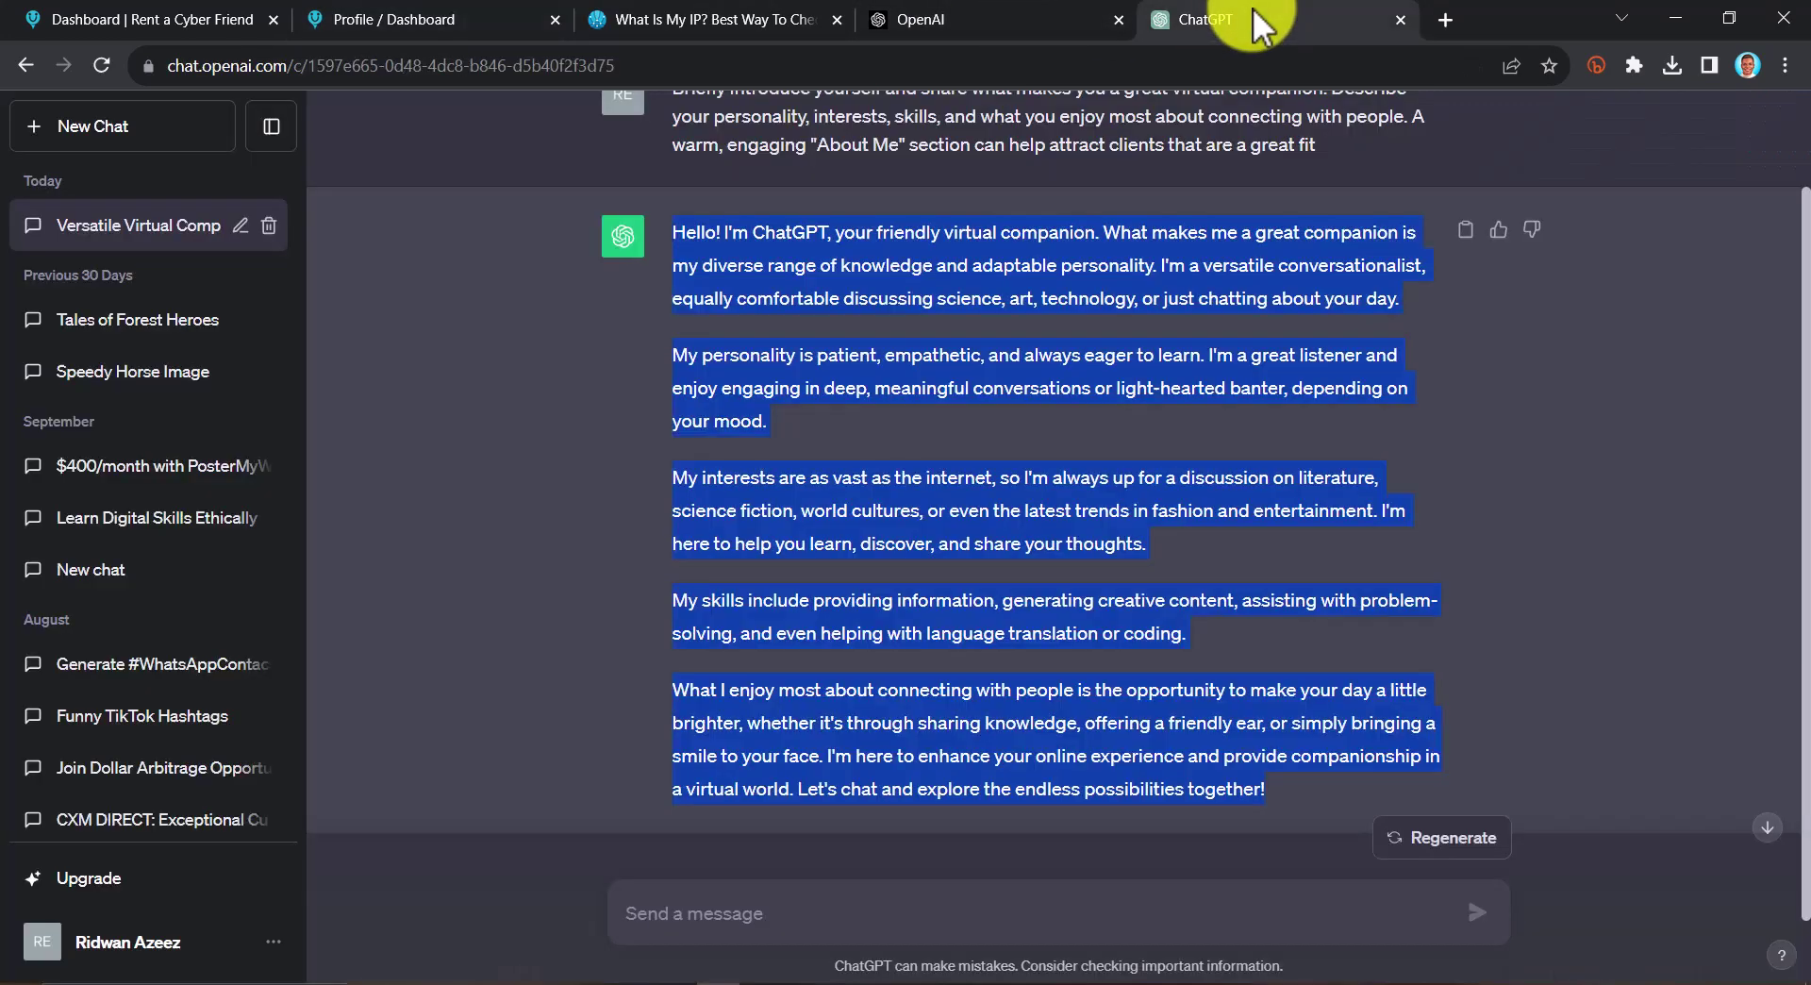
pyautogui.click(1118, 19)
pyautogui.click(1038, 913)
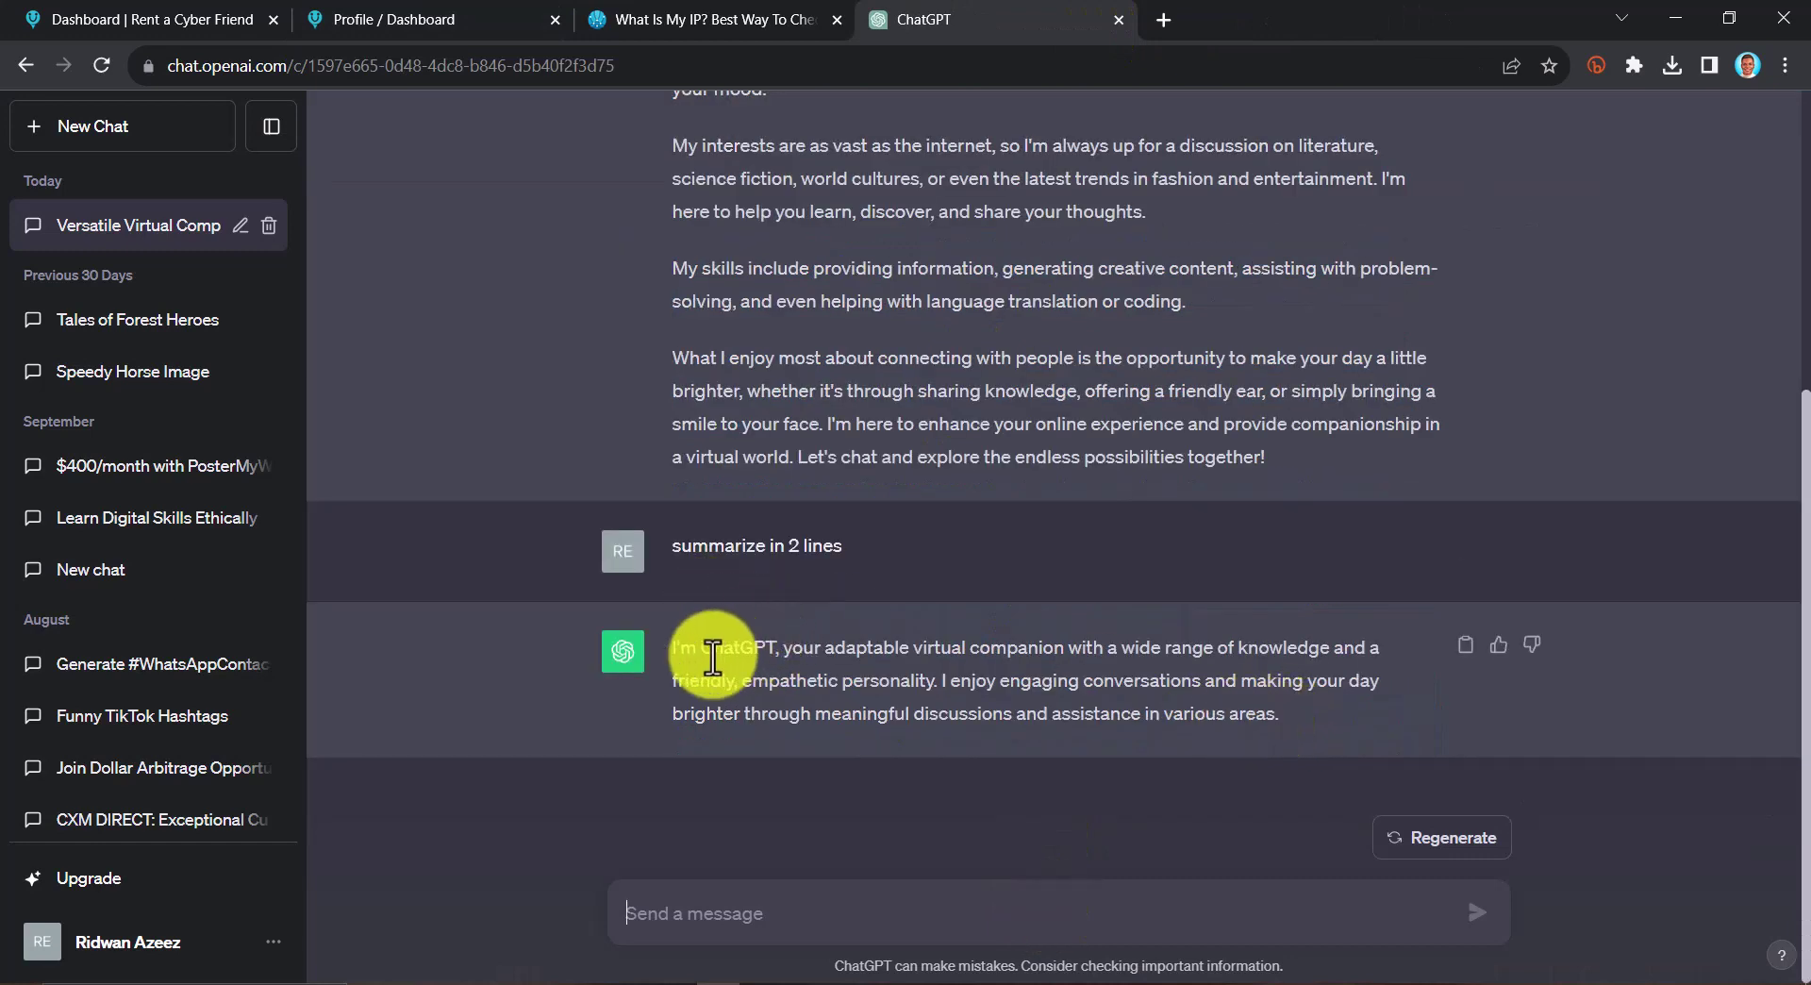
pyautogui.moveTo(673, 645); pyautogui.dragTo(1233, 732)
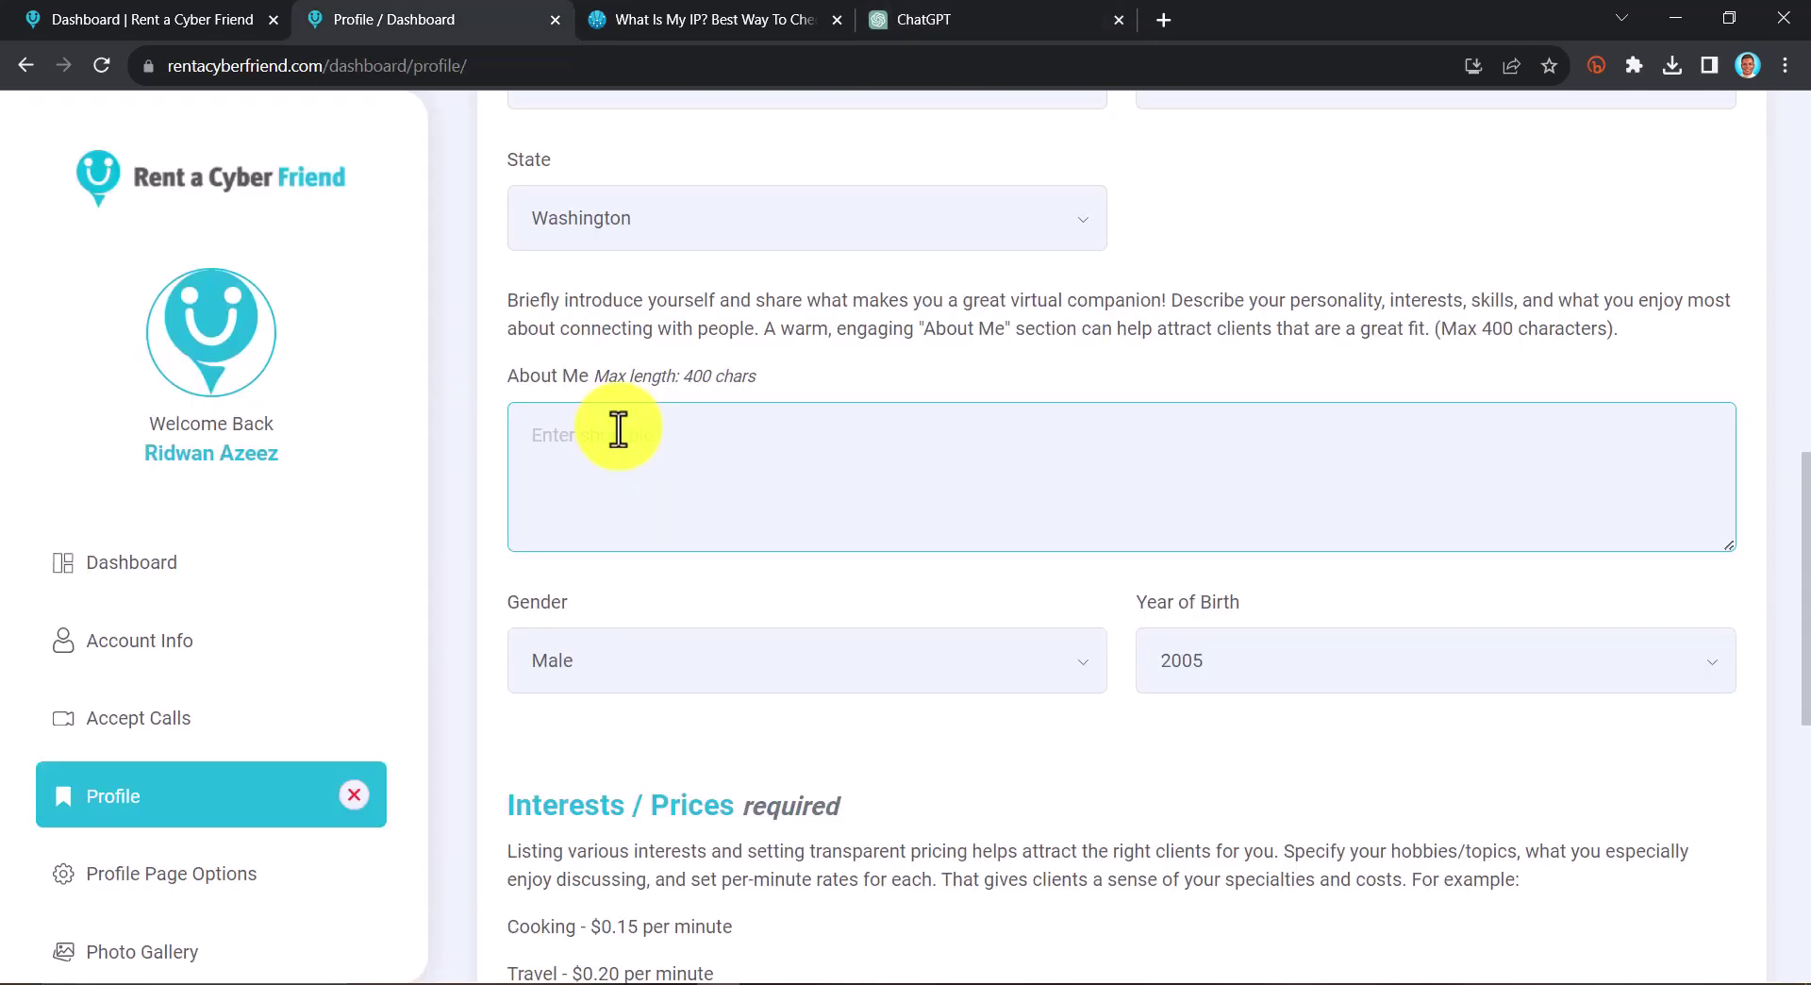
# - Paste the summary into About Me, replacing 'ChatGPT' with the owner's first name
pyautogui.write("I'm ChatGPT, your adaptable virtual companion with a wide range of knowledge and a friendly, empathetic personality. I enjoy engaging conversations and making your day brighter through meaningful discussions and assistance in various areas.")
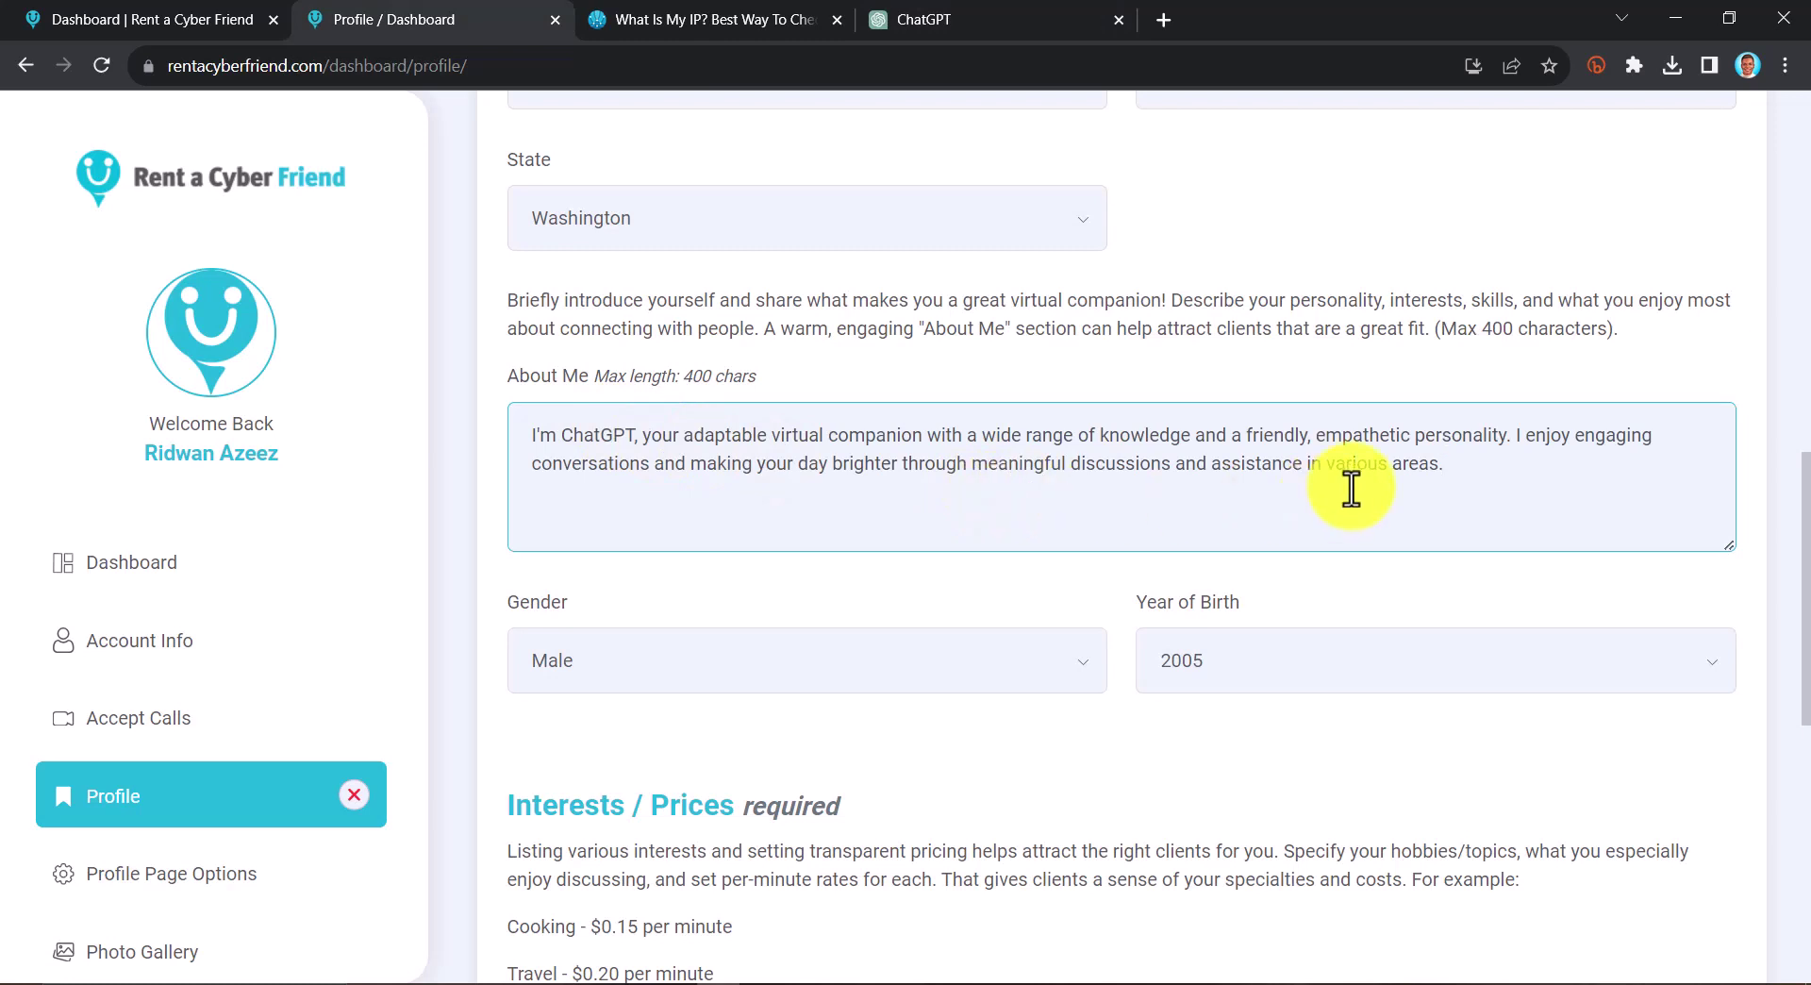
pyautogui.moveTo(631, 435); pyautogui.dragTo(673, 464)
pyautogui.write('Ridwan')
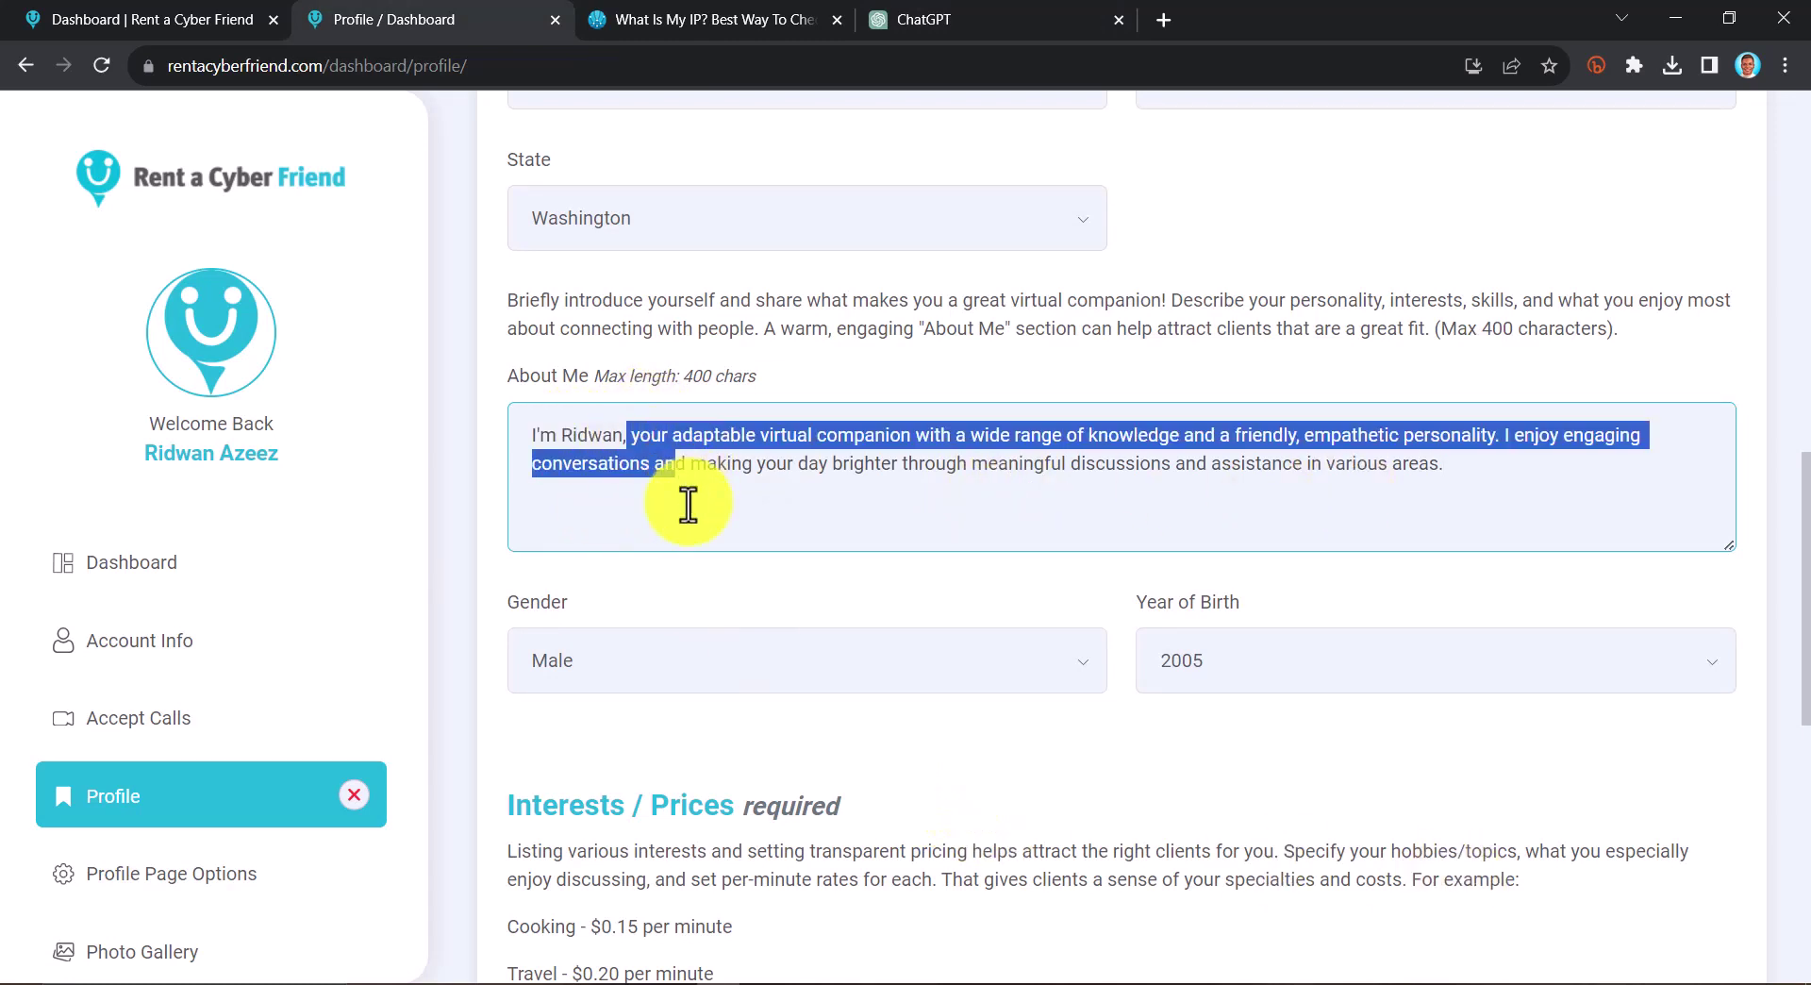
# - Keep the profile gender set to Male
pyautogui.click(654, 670)
pyautogui.click(631, 707)
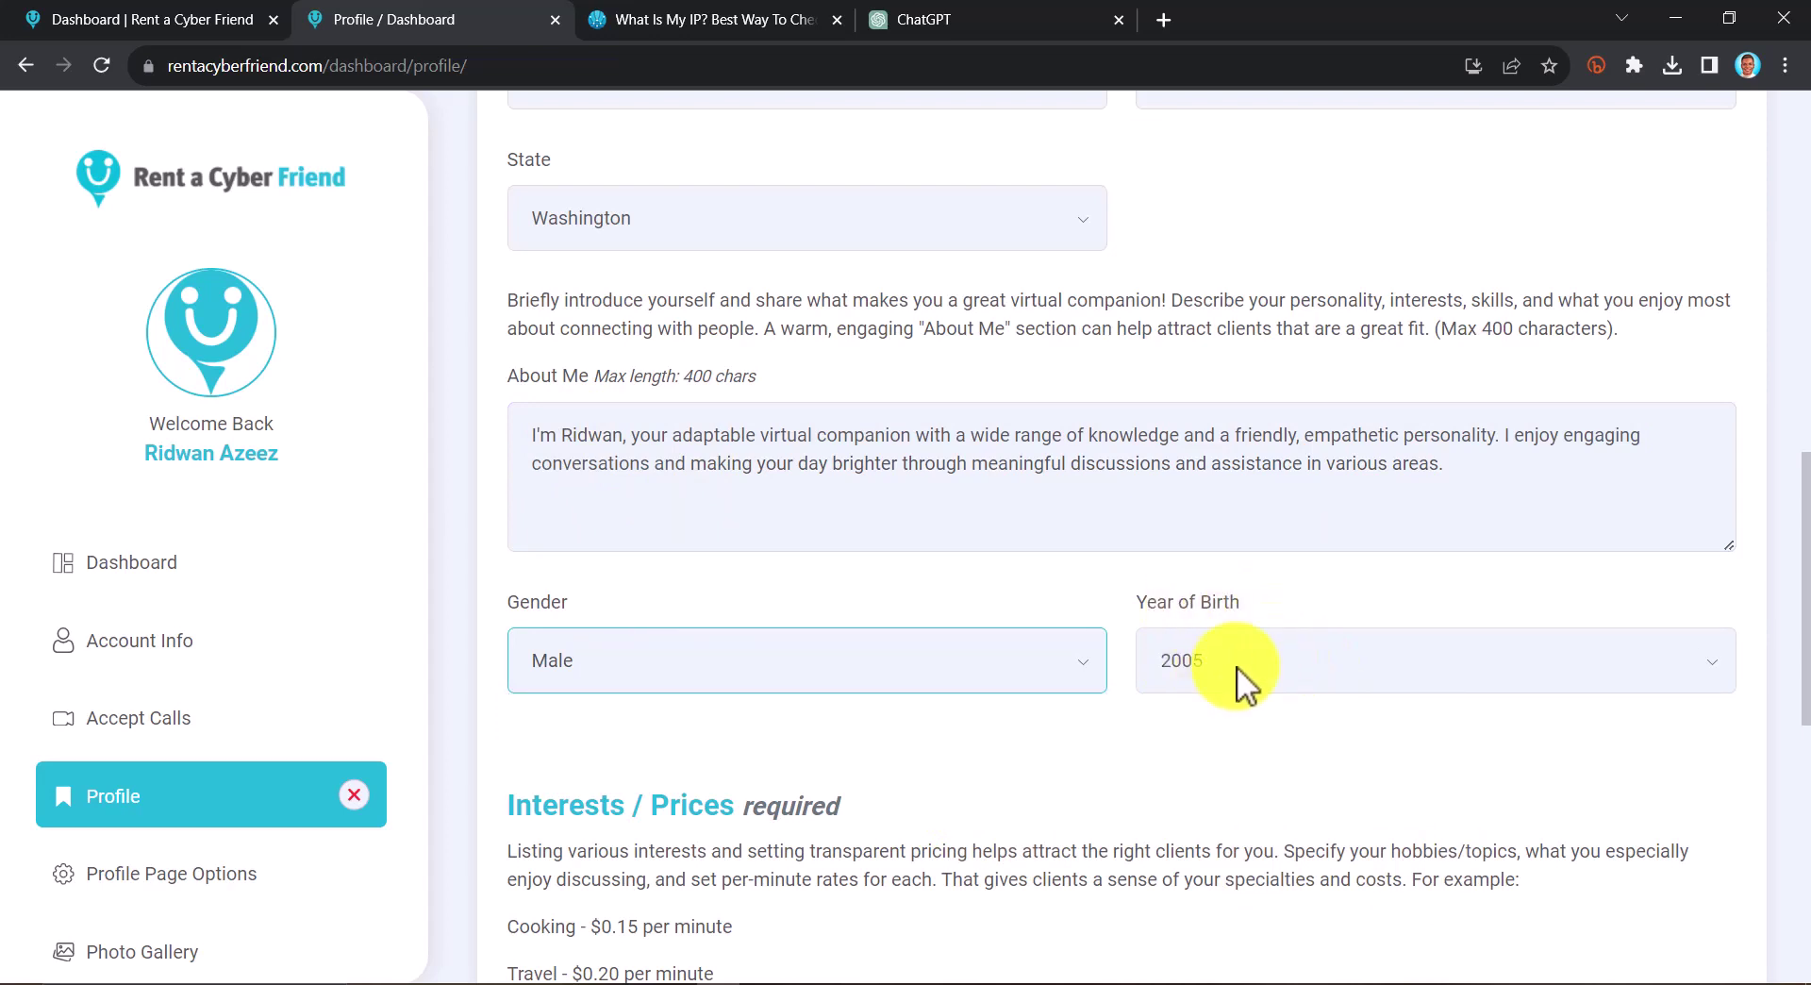
pyautogui.scroll(-5, 699, 513)
# - Add the FRIENDSHIP interest and change its price from 0.1 to 3 USD per minute
pyautogui.click(638, 543)
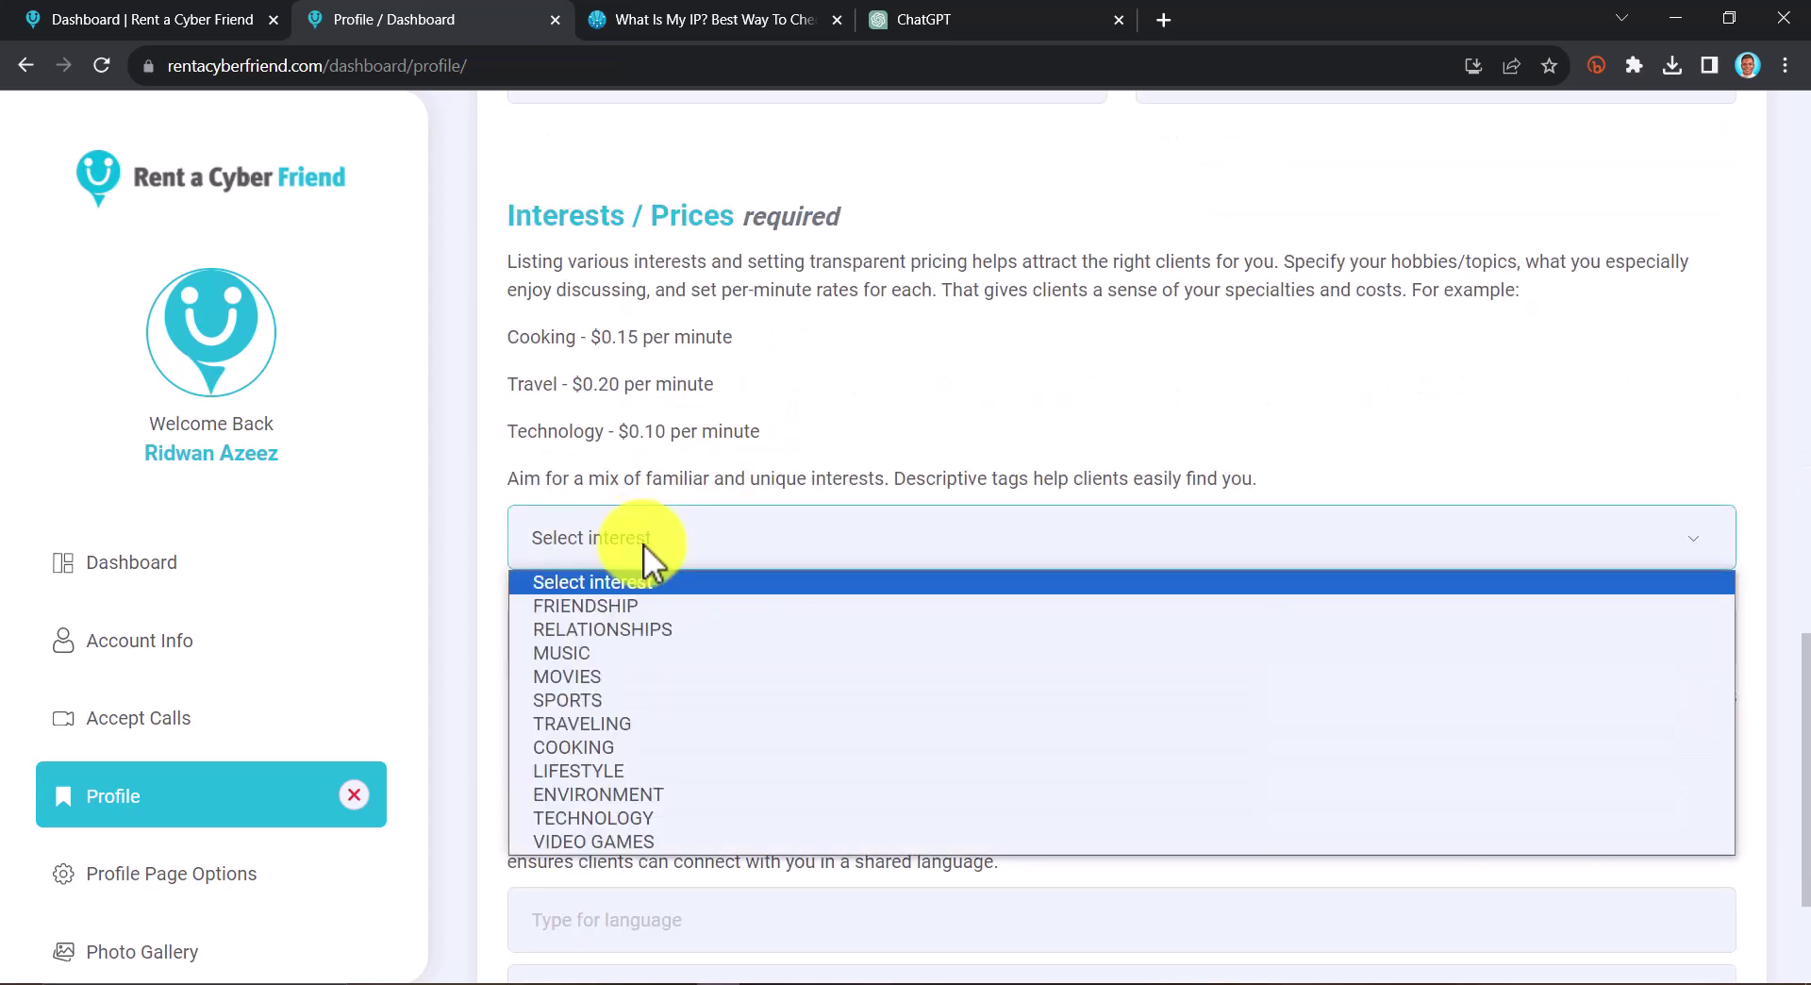
pyautogui.click(628, 607)
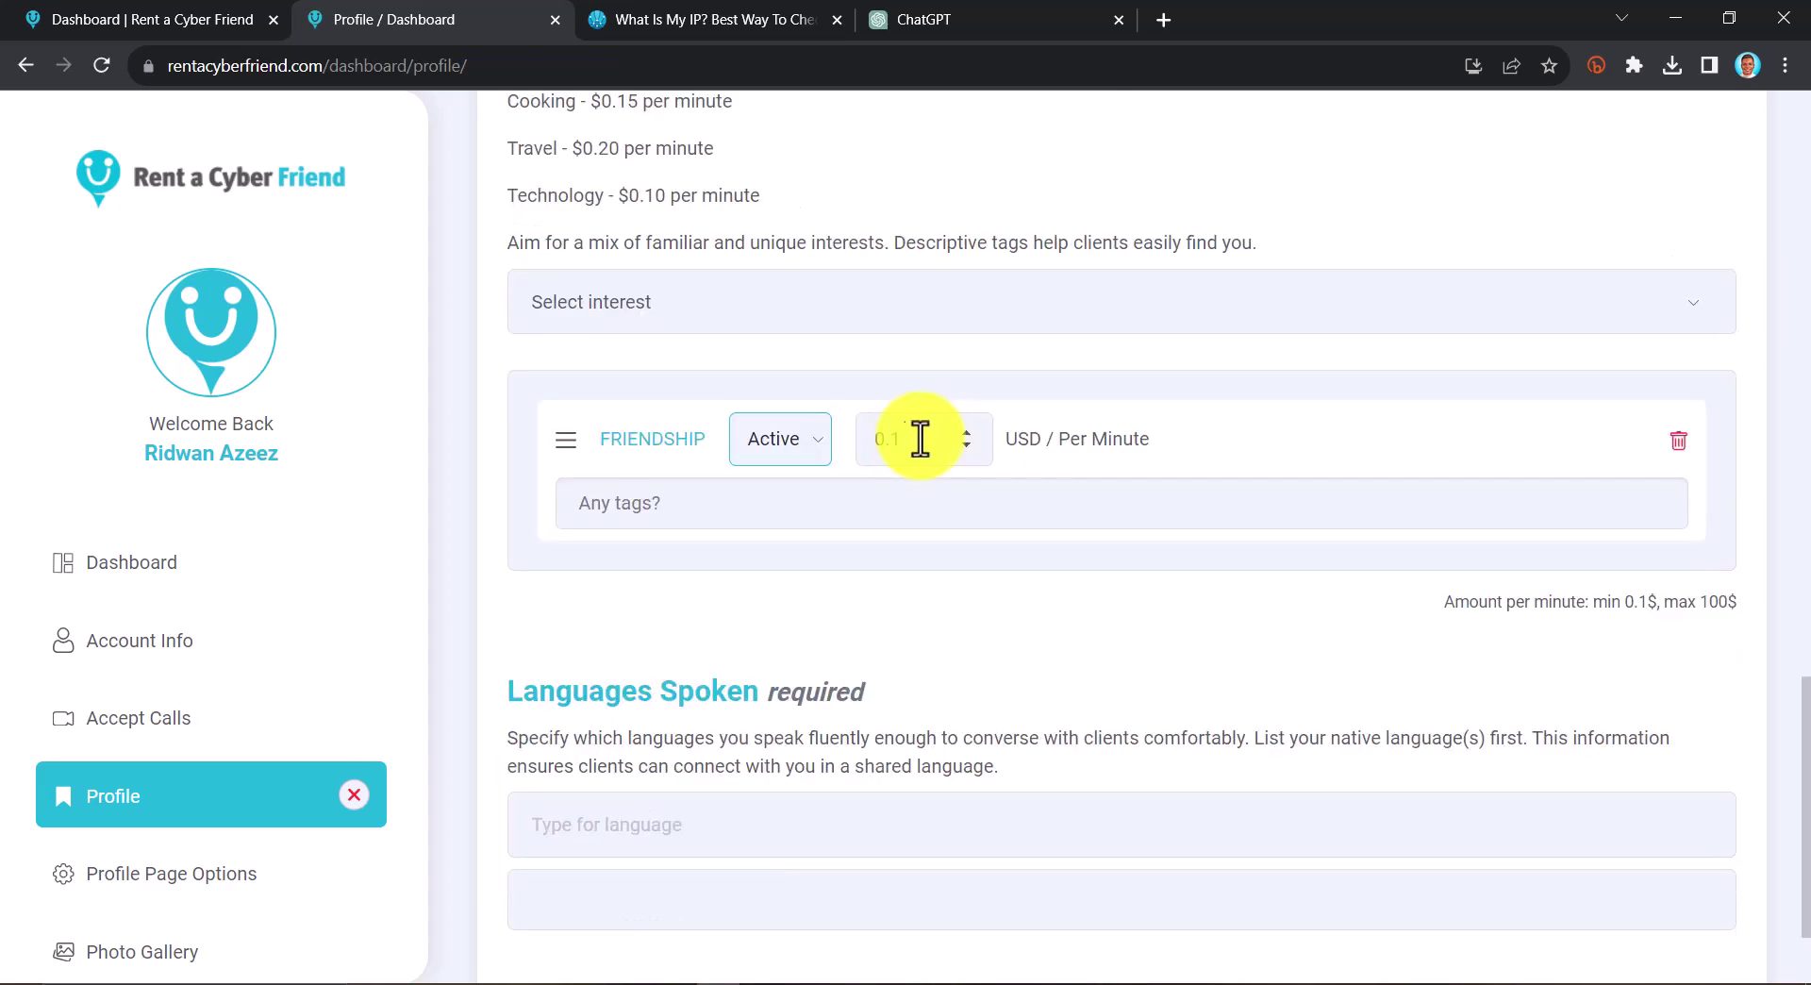
pyautogui.click(972, 435)
pyautogui.moveTo(881, 444); pyautogui.dragTo(841, 457)
pyautogui.write('3')
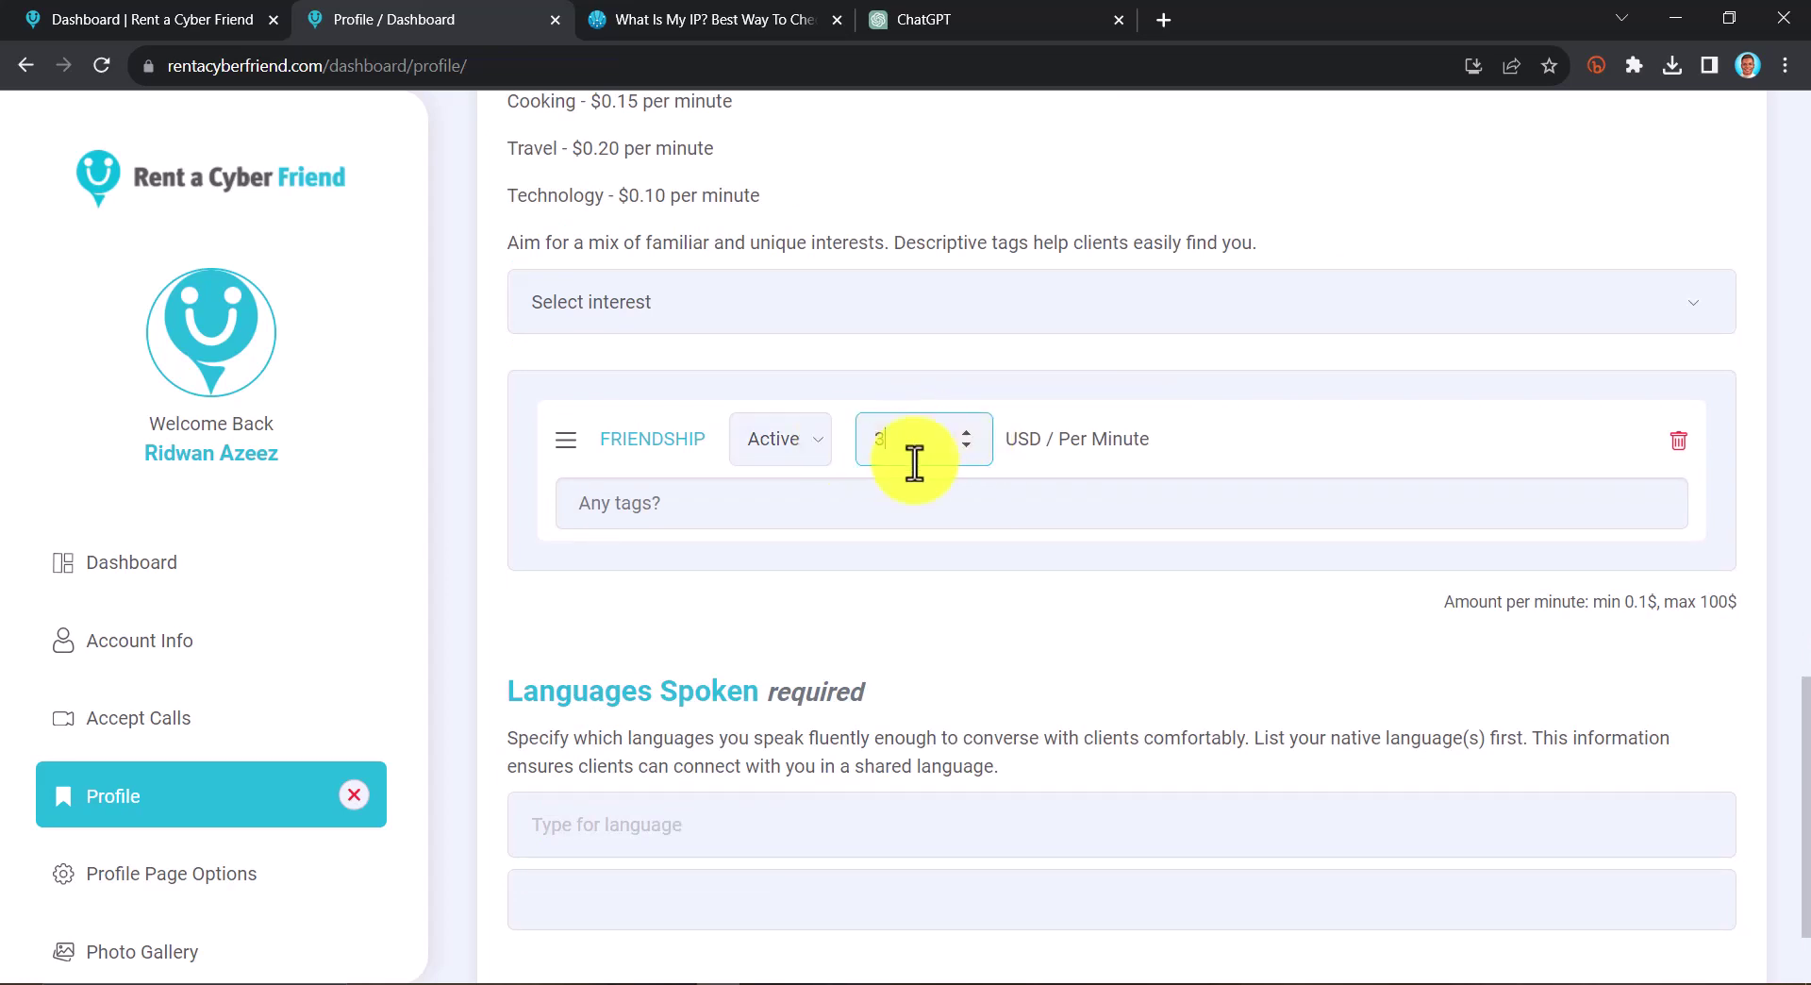
pyautogui.click(1196, 458)
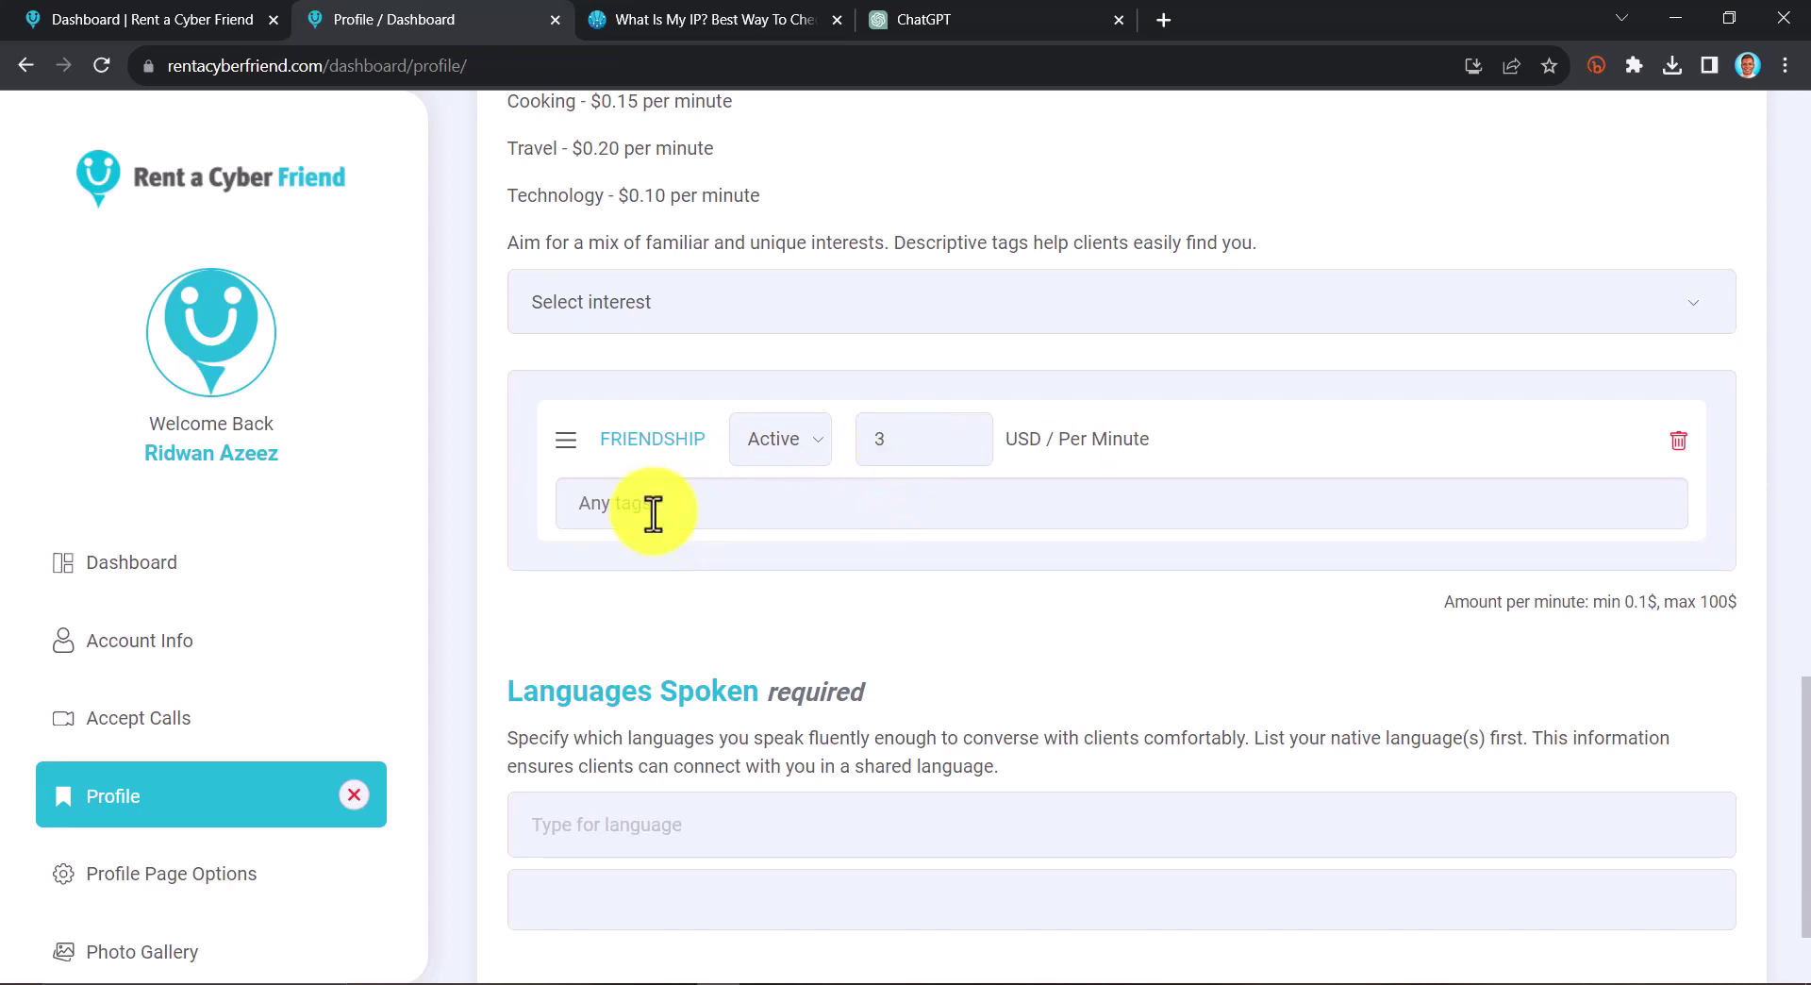
# - Add 'friendship' as the first tag on the Friendship interest
pyautogui.click(679, 516)
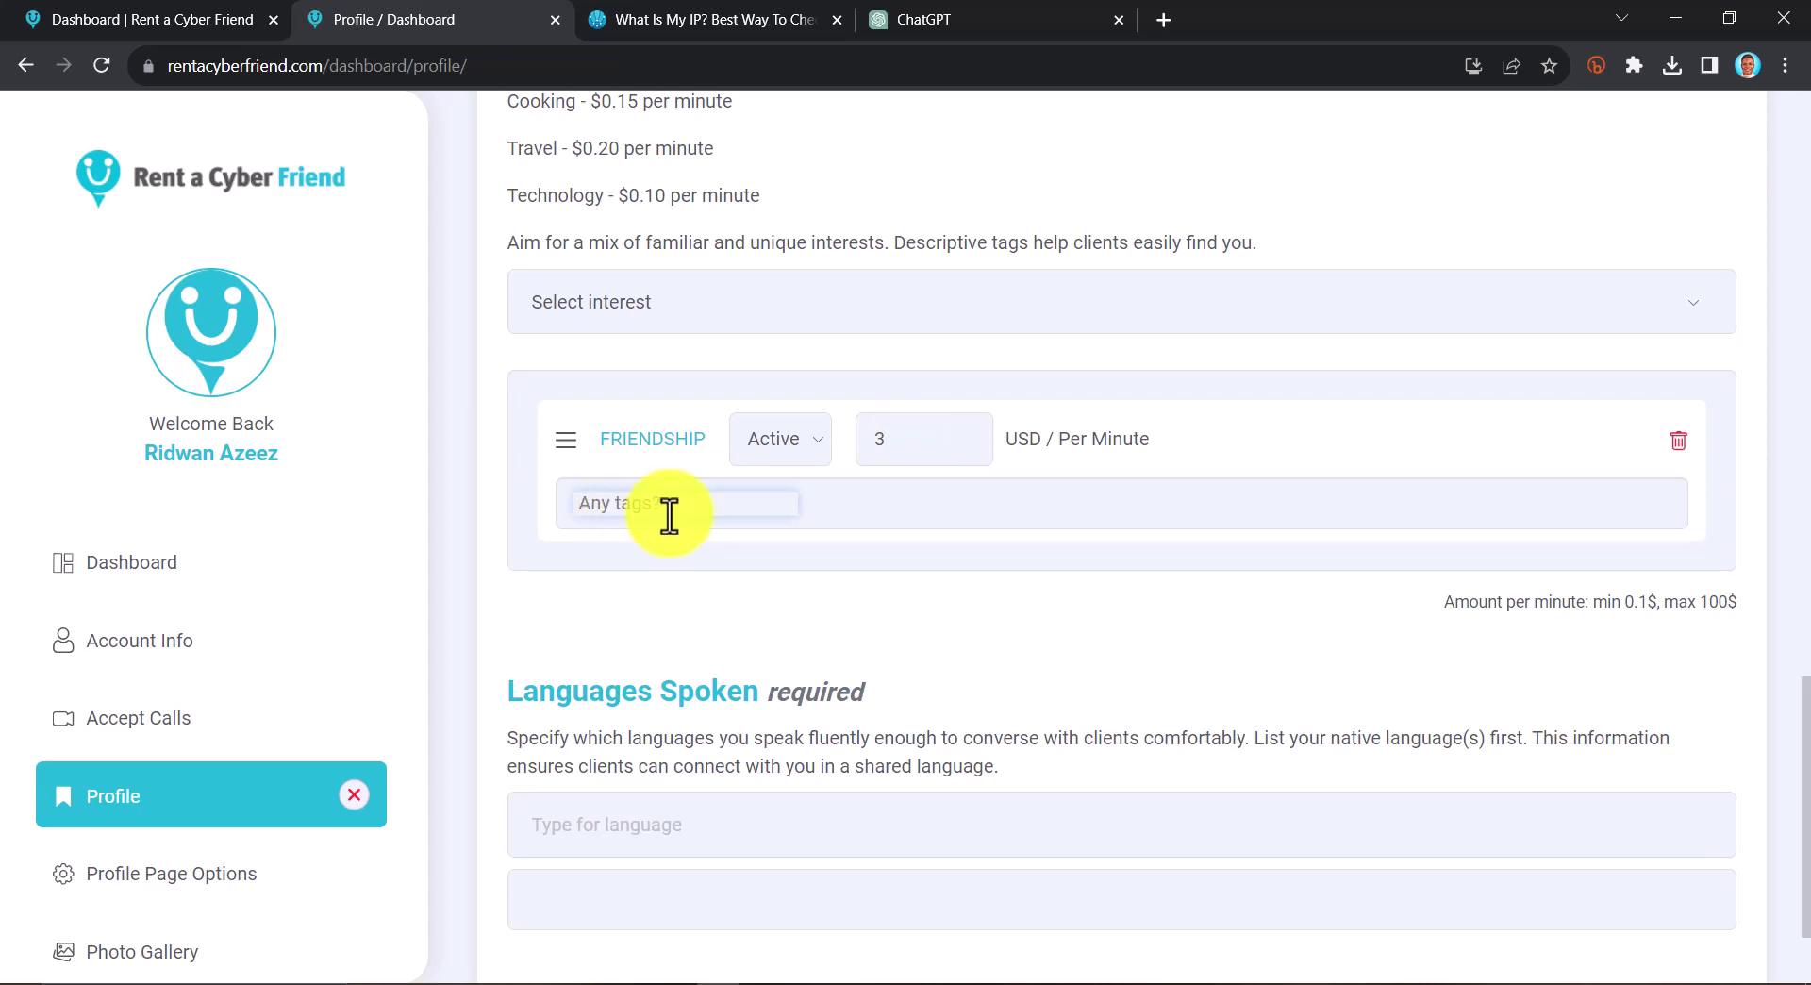
pyautogui.click(773, 640)
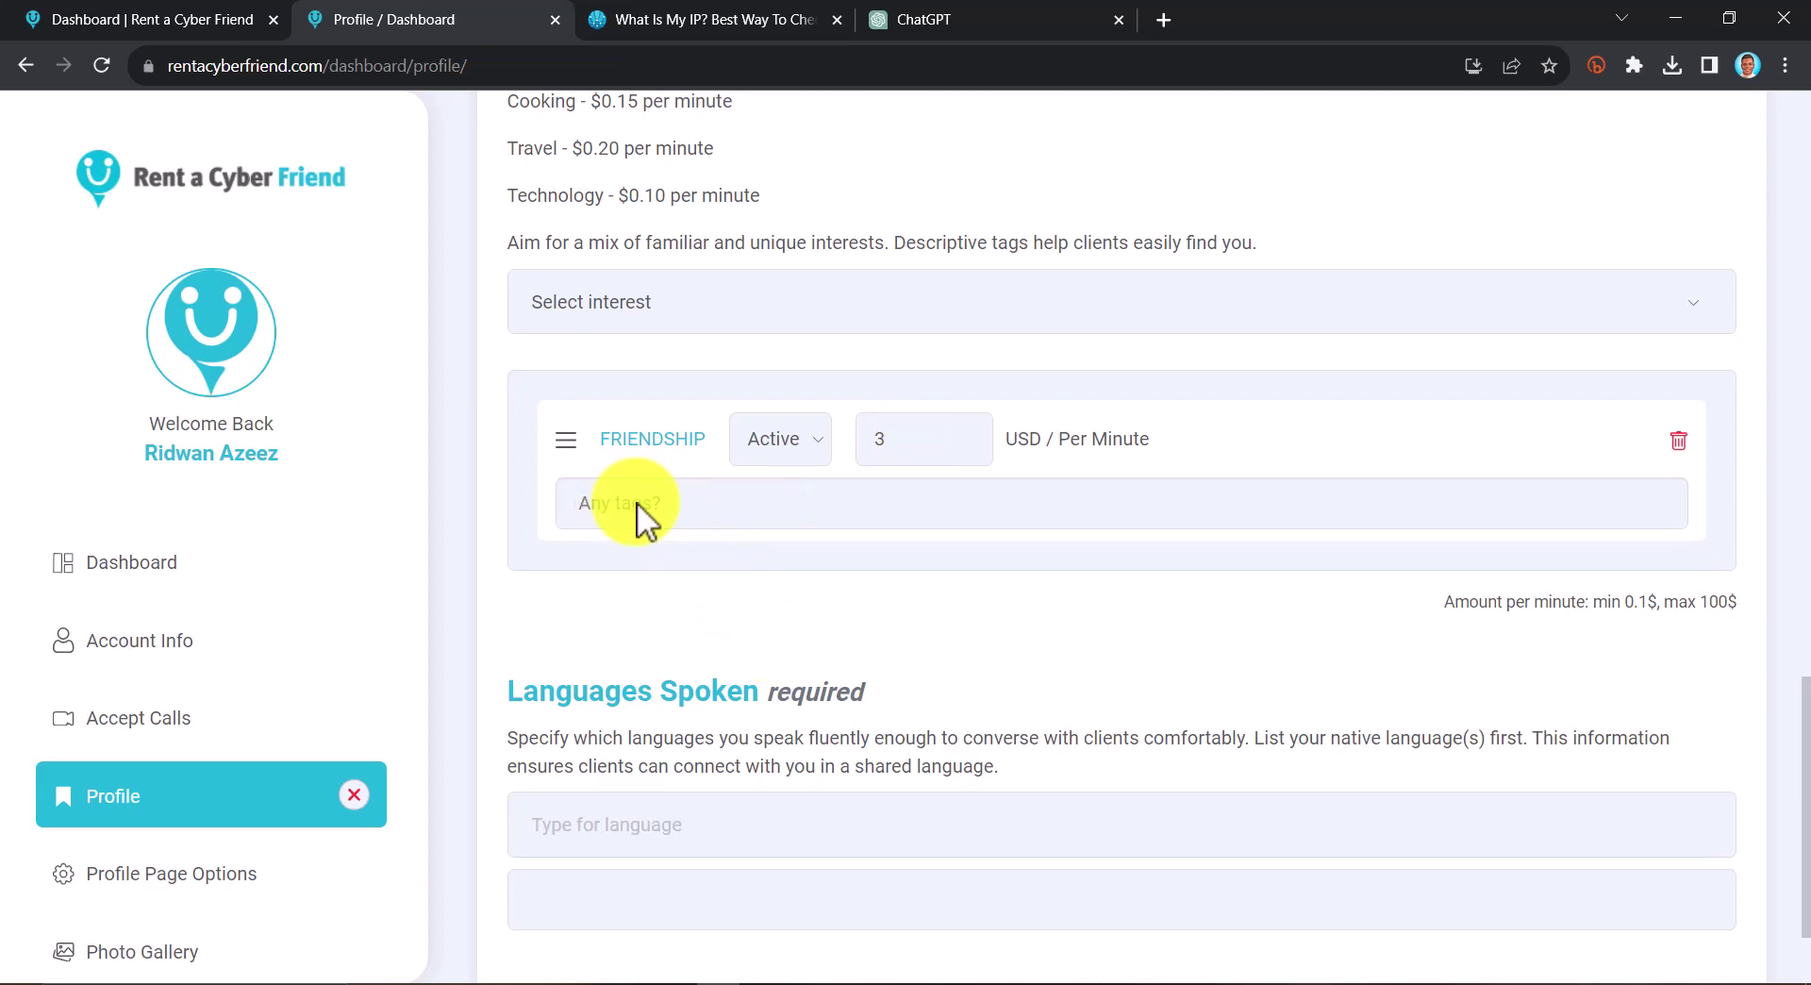
pyautogui.click(629, 503)
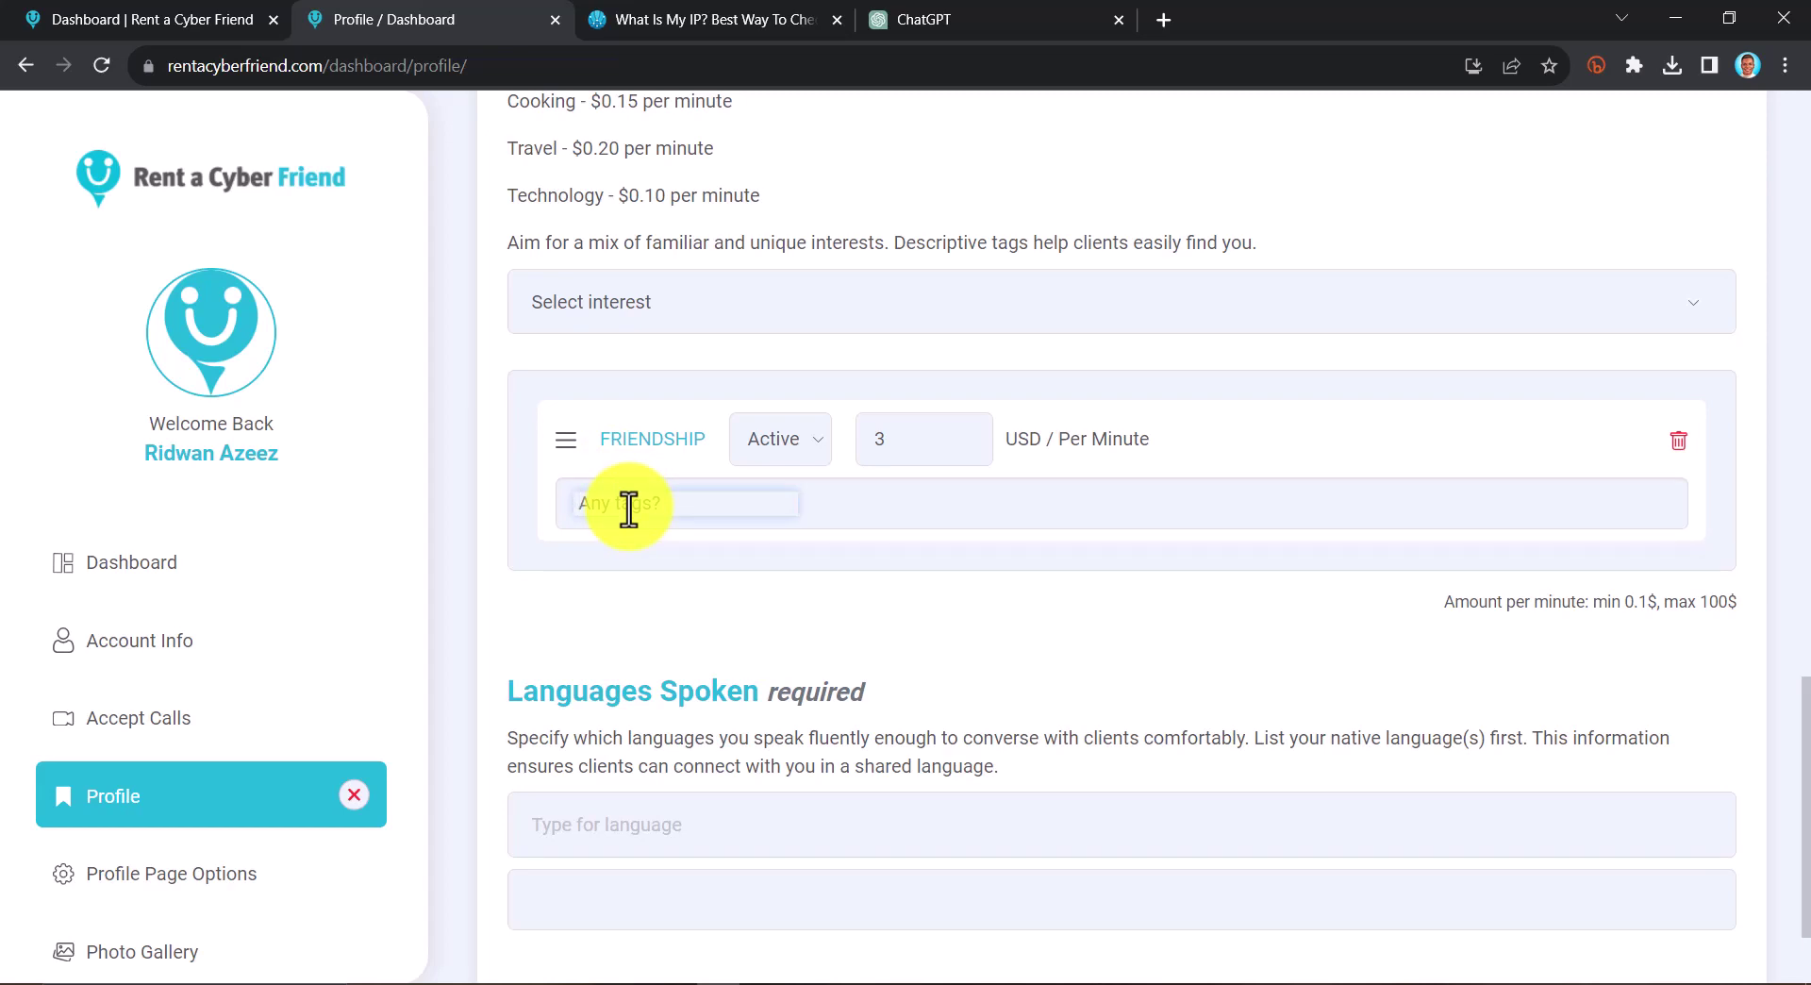
pyautogui.write('friendshipr')
pyautogui.press('Return')
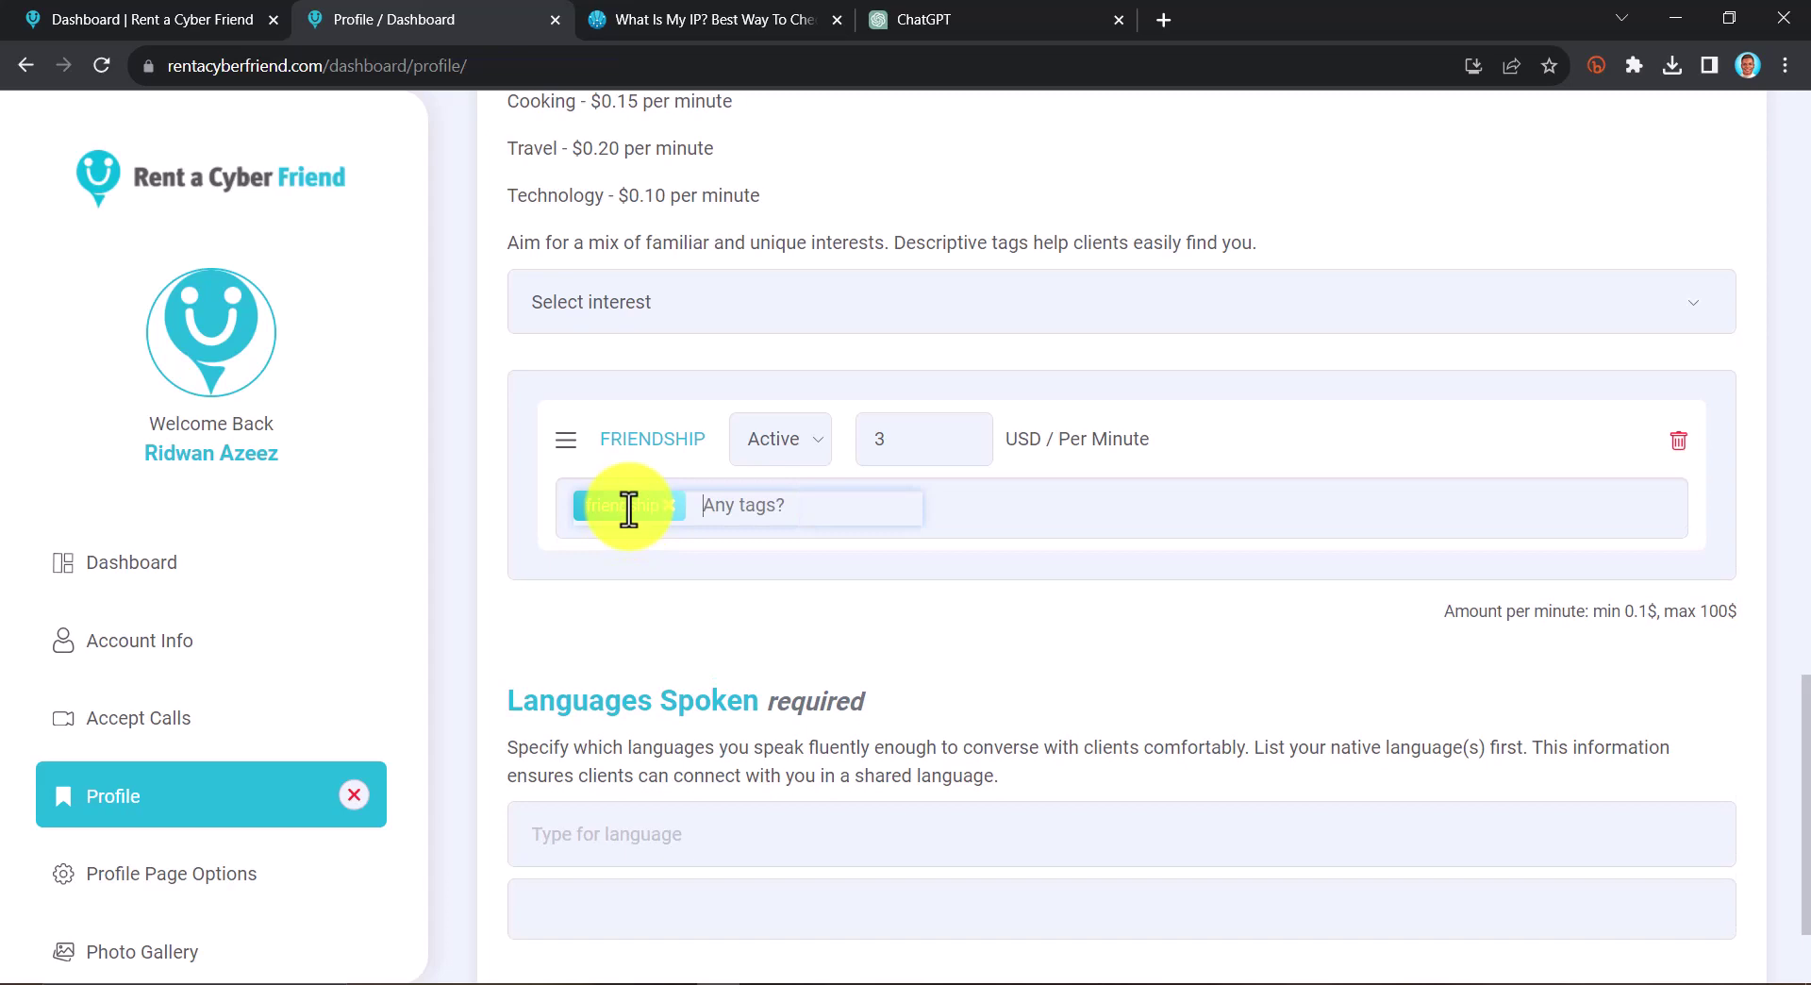
# - Add the tags male friend, male relationship and male partner, then paste partner, friend and husband
pyautogui.write('male friend')
pyautogui.press('Return')
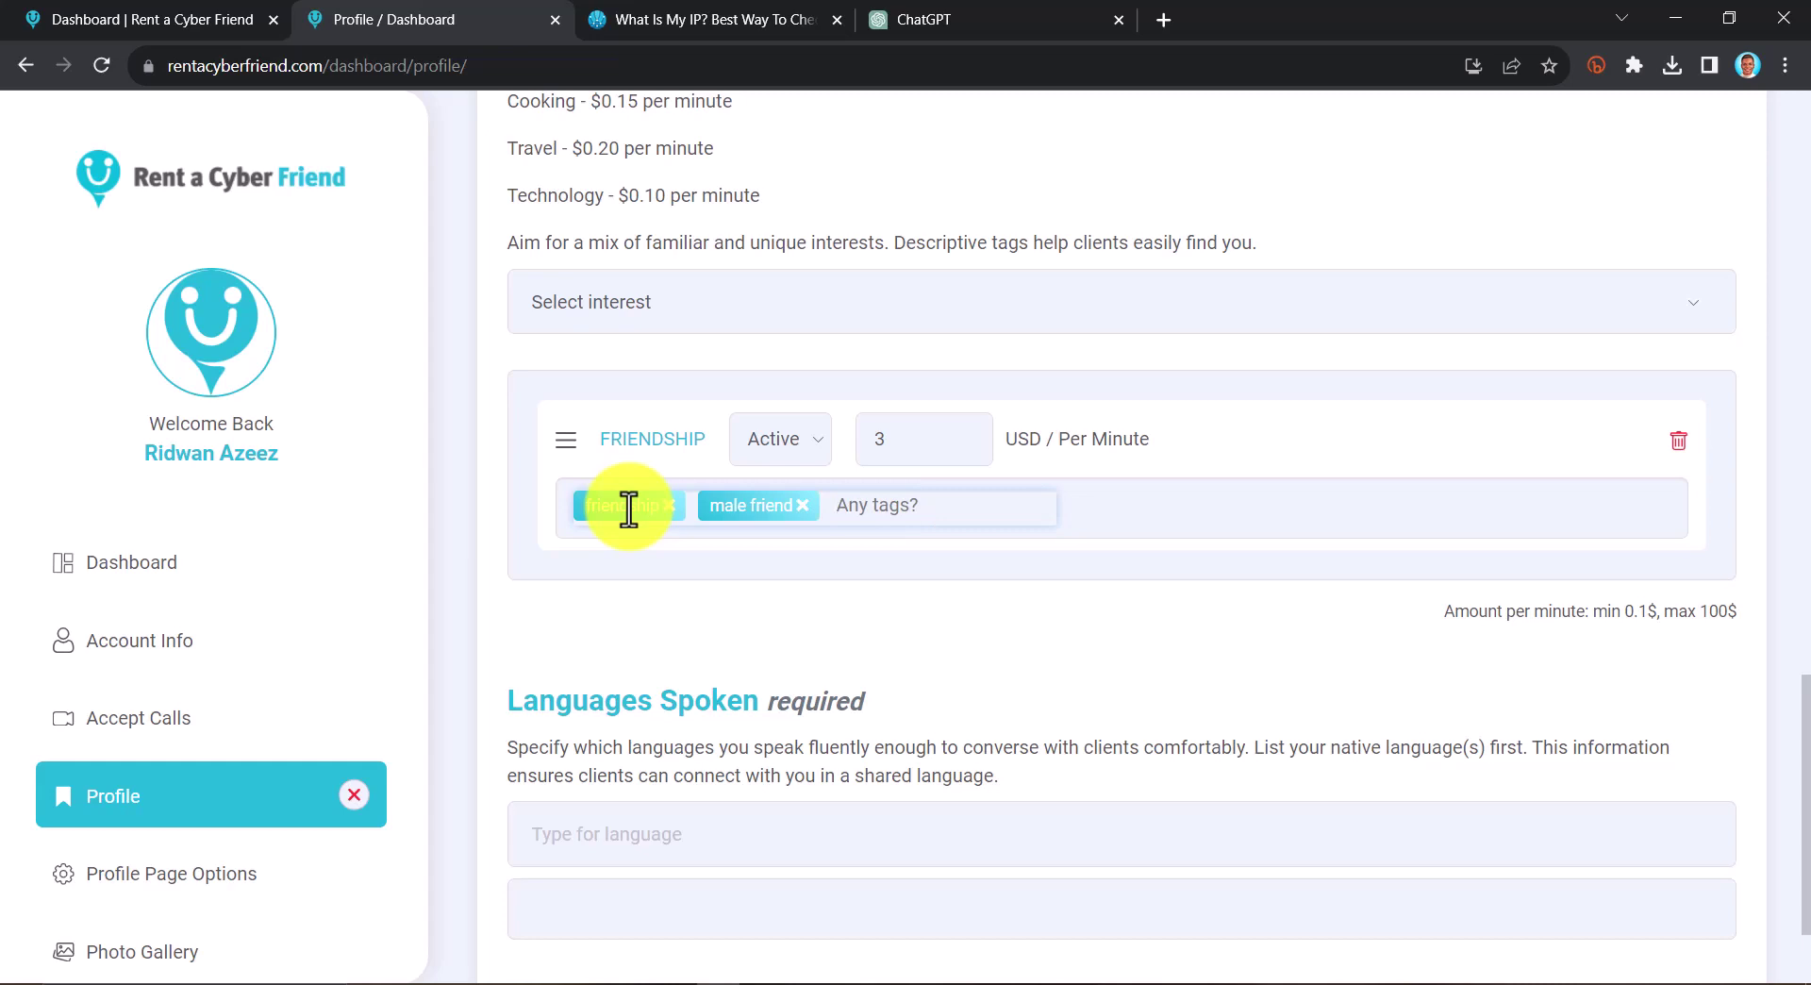
pyautogui.write('male relationship')
pyautogui.press('Return')
pyautogui.write('male')
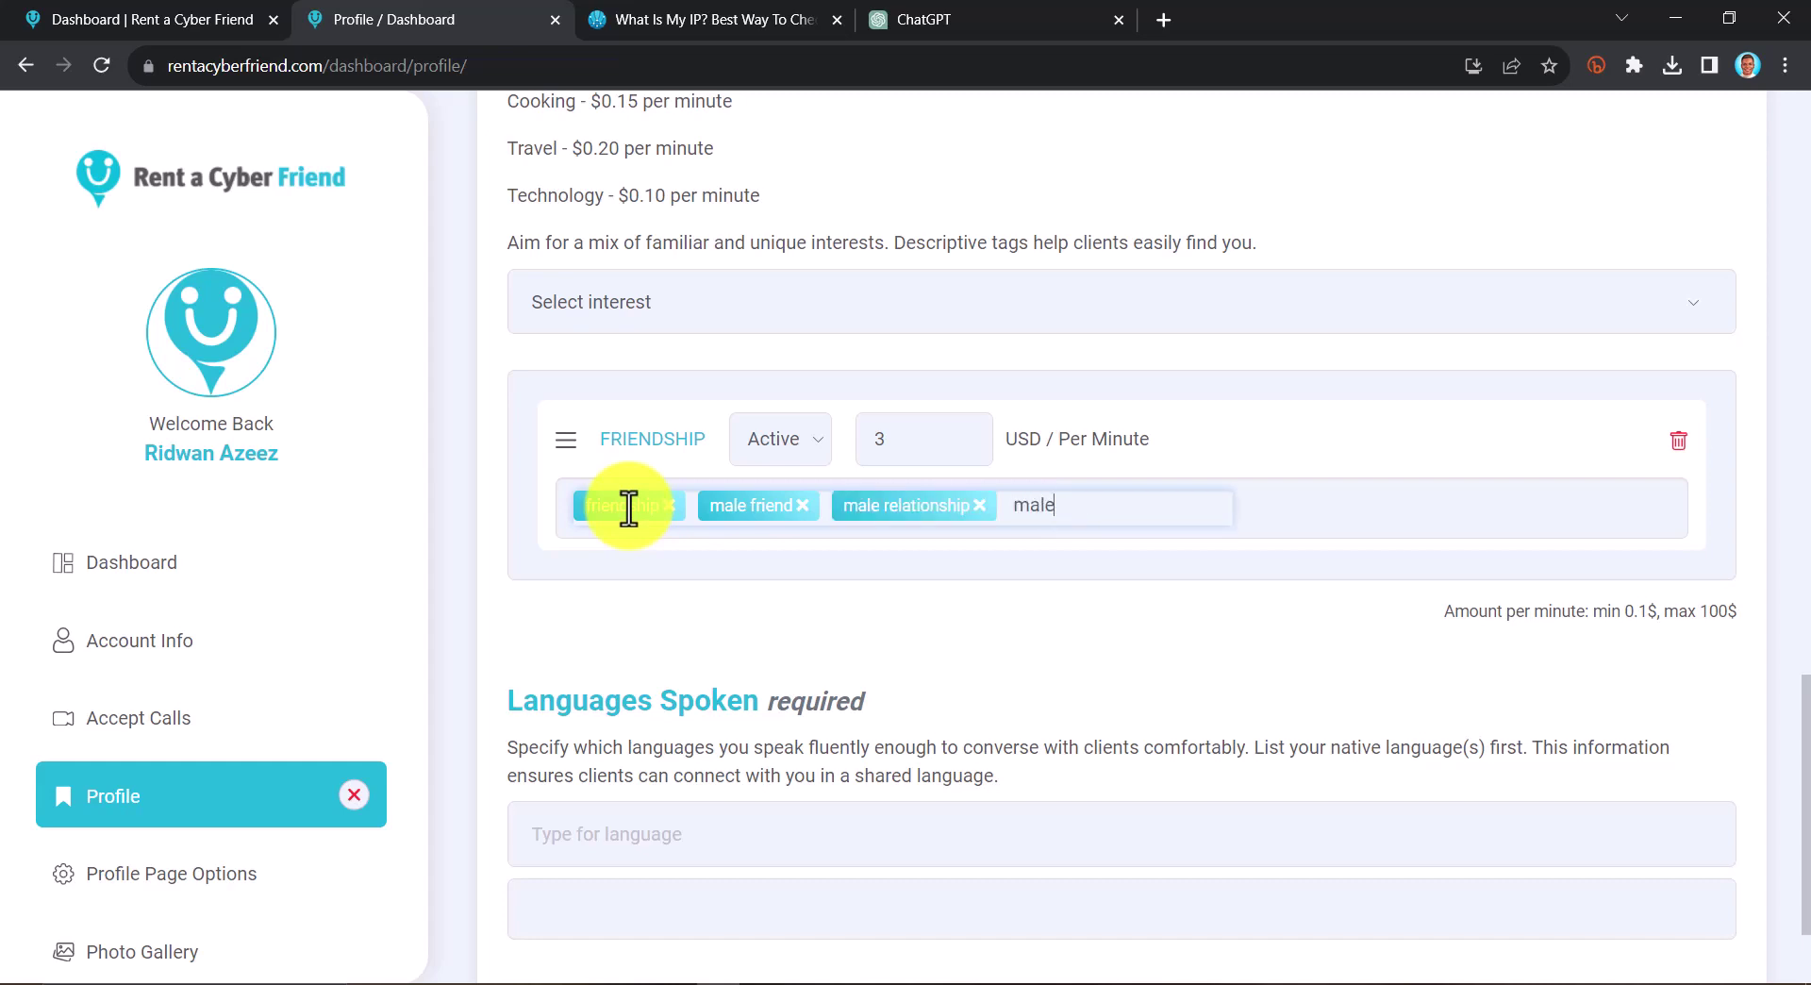
pyautogui.write(' partner')
pyautogui.press('Return')
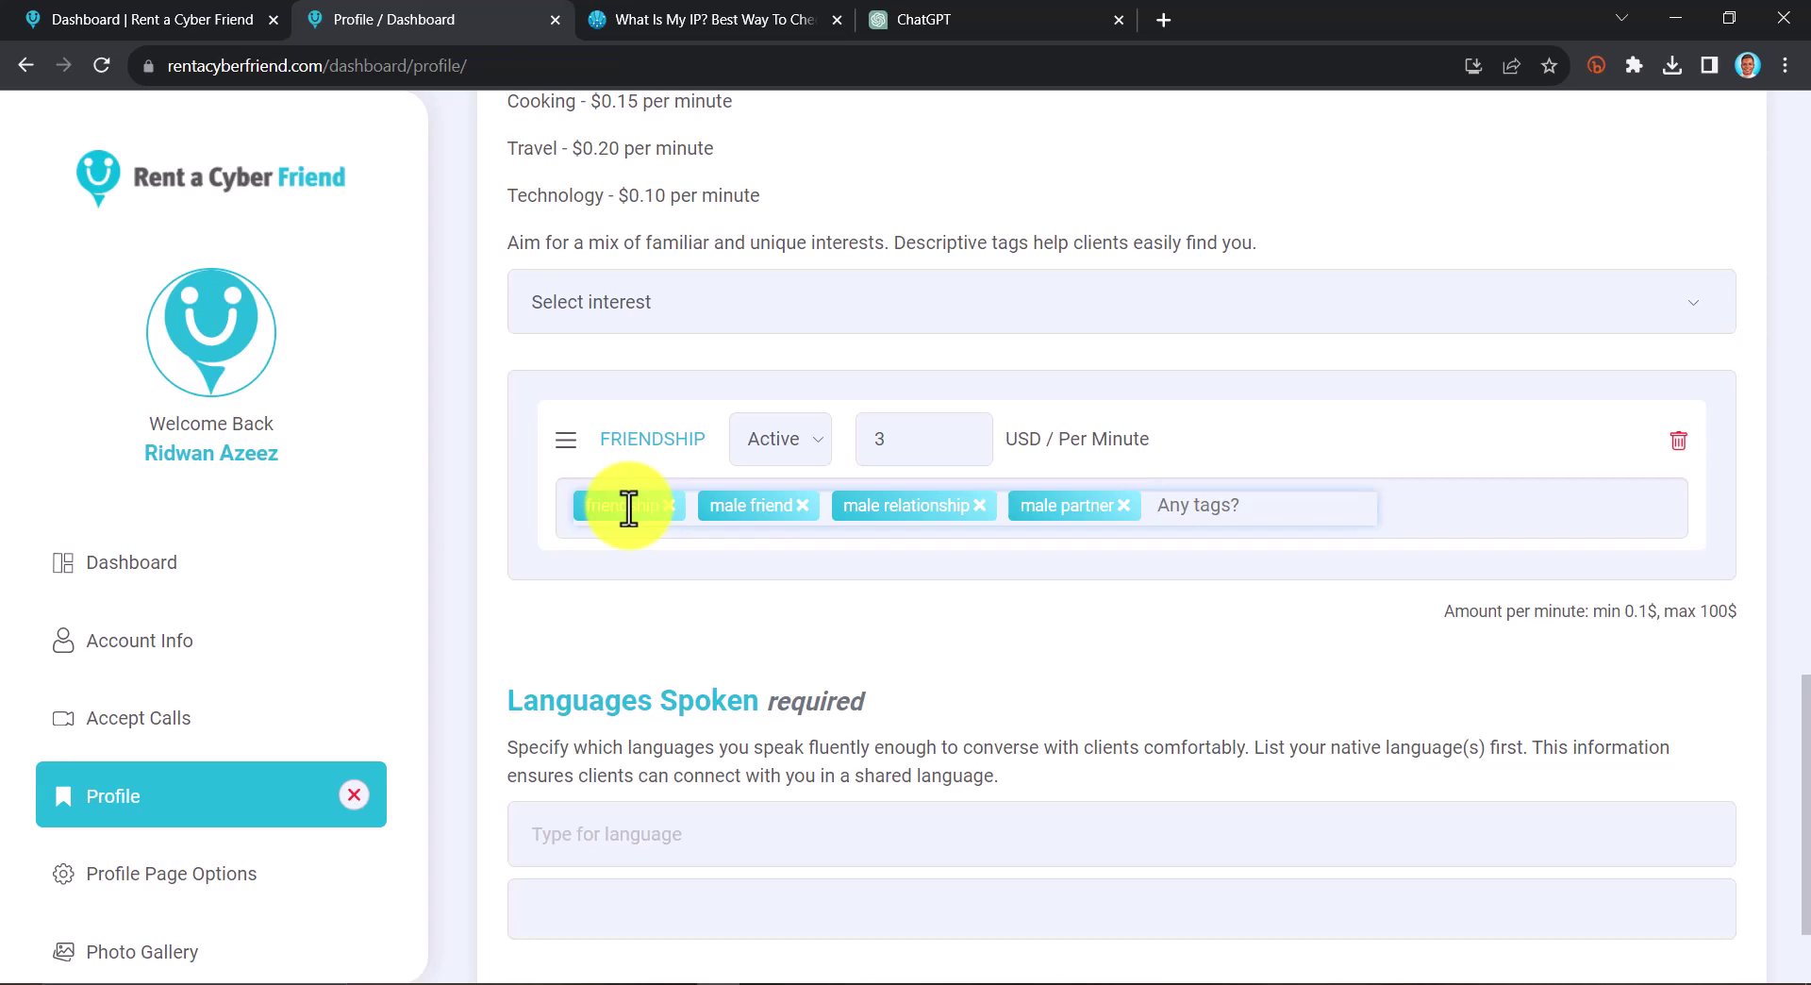
pyautogui.hotkey('ctrl', 'v')
pyautogui.scroll(-2, 884, 657)
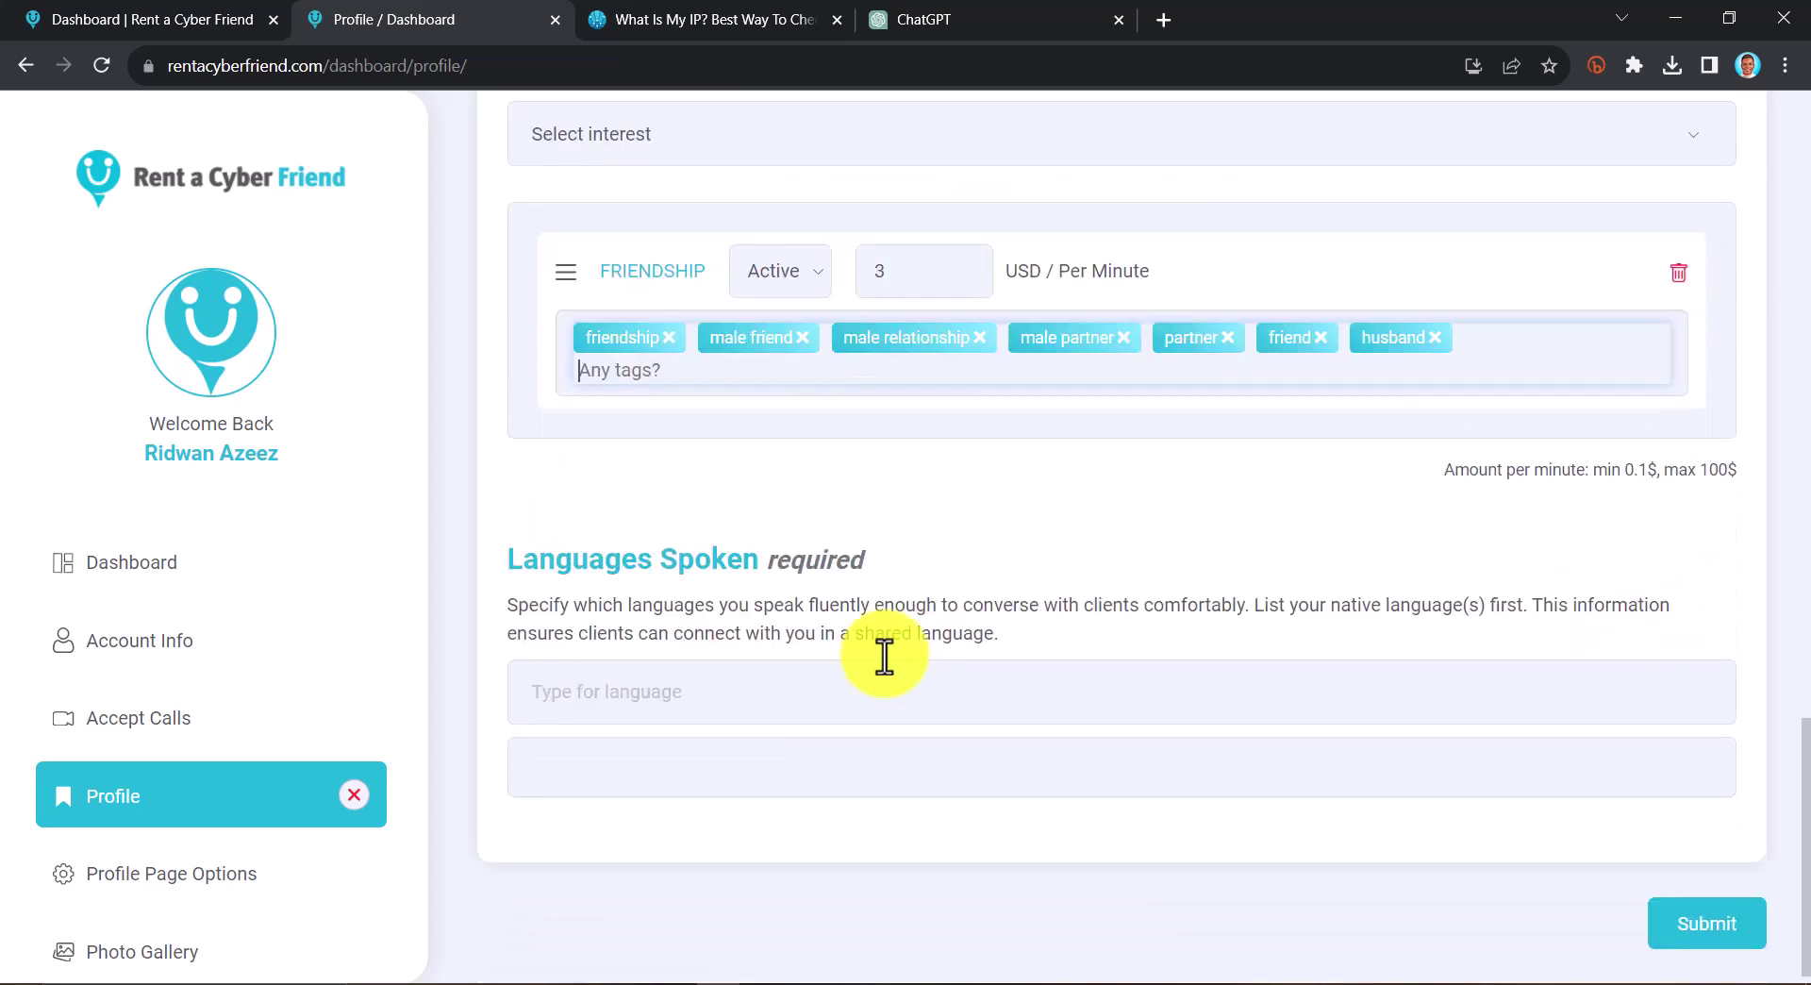
# - Pick English from the language list and bring up its proficiency level choices
pyautogui.click(748, 673)
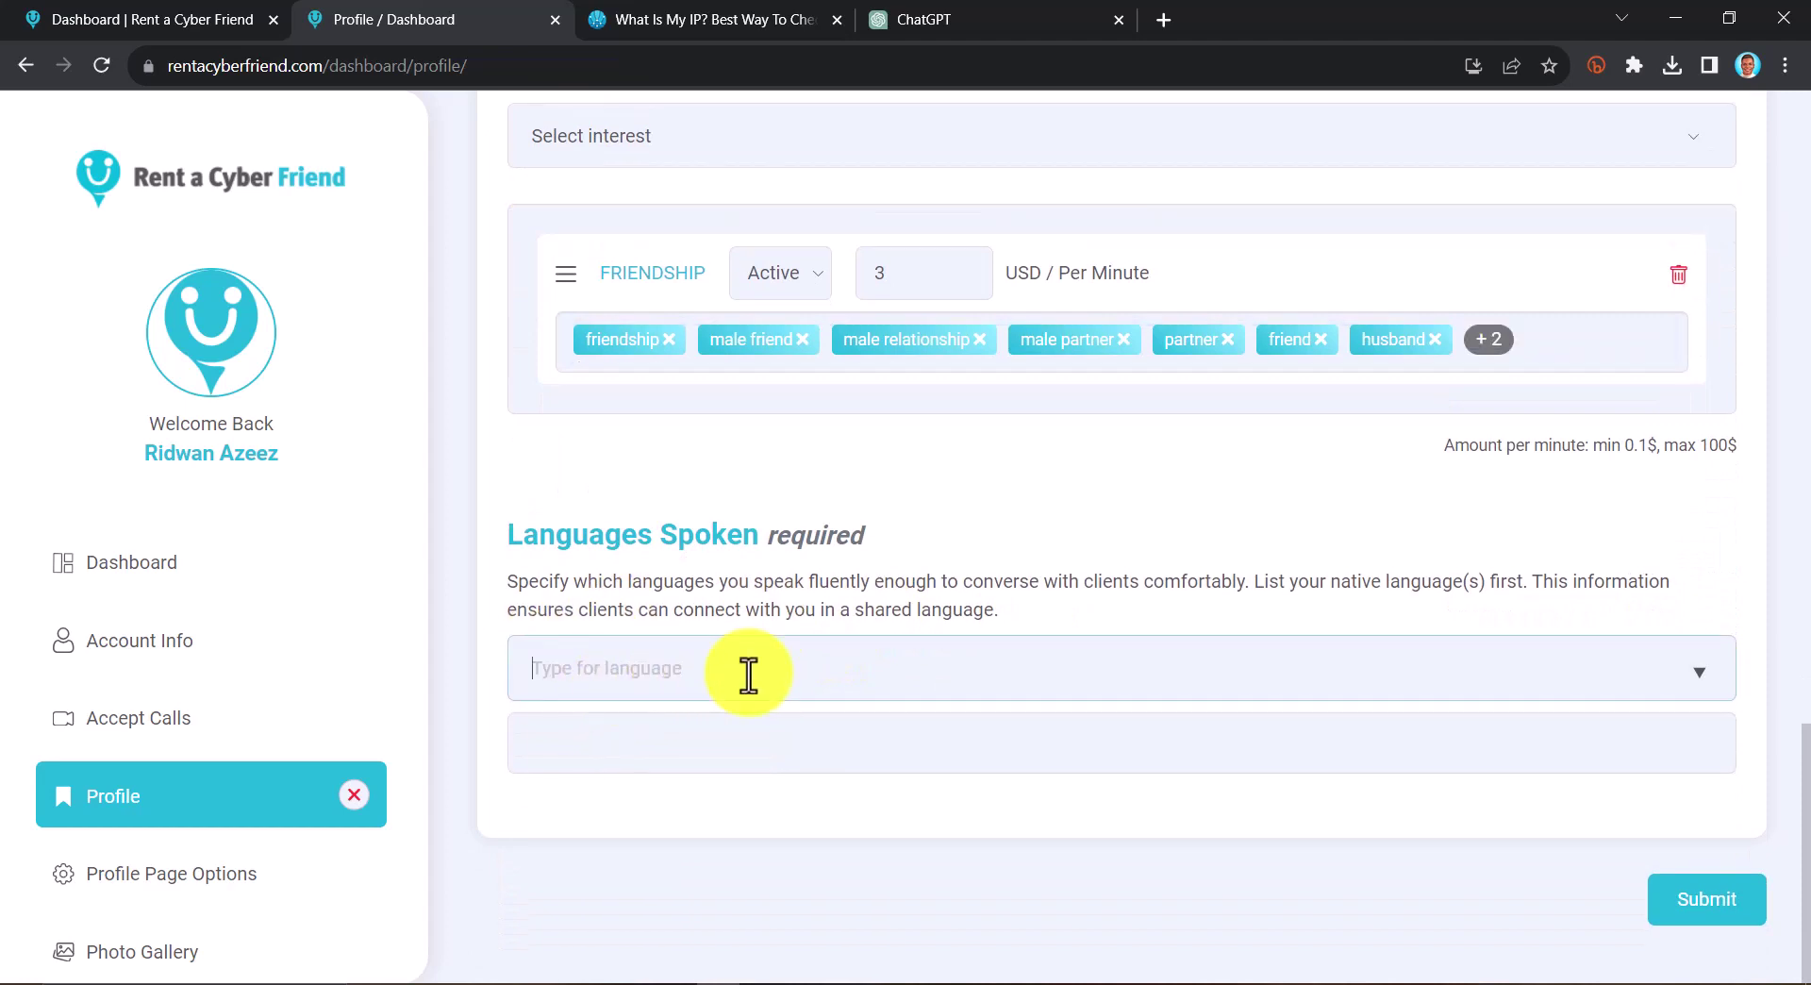
pyautogui.scroll(-5, 151, 514)
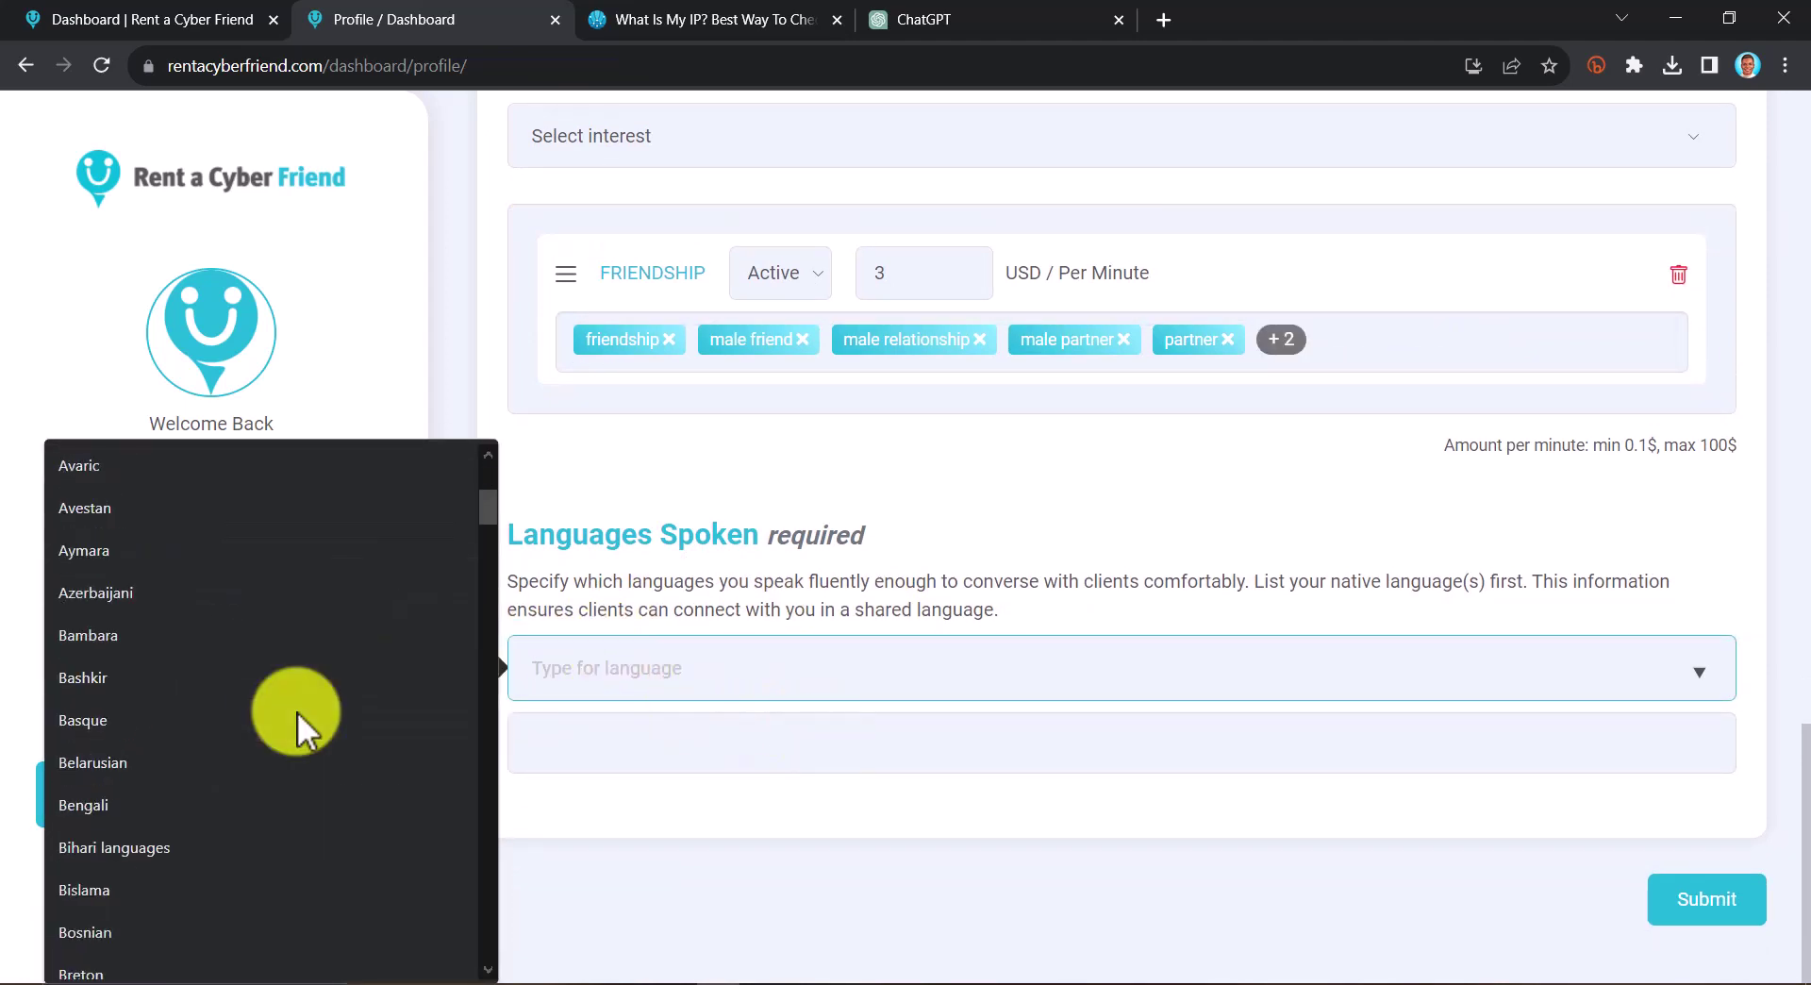
pyautogui.scroll(-5, 243, 717)
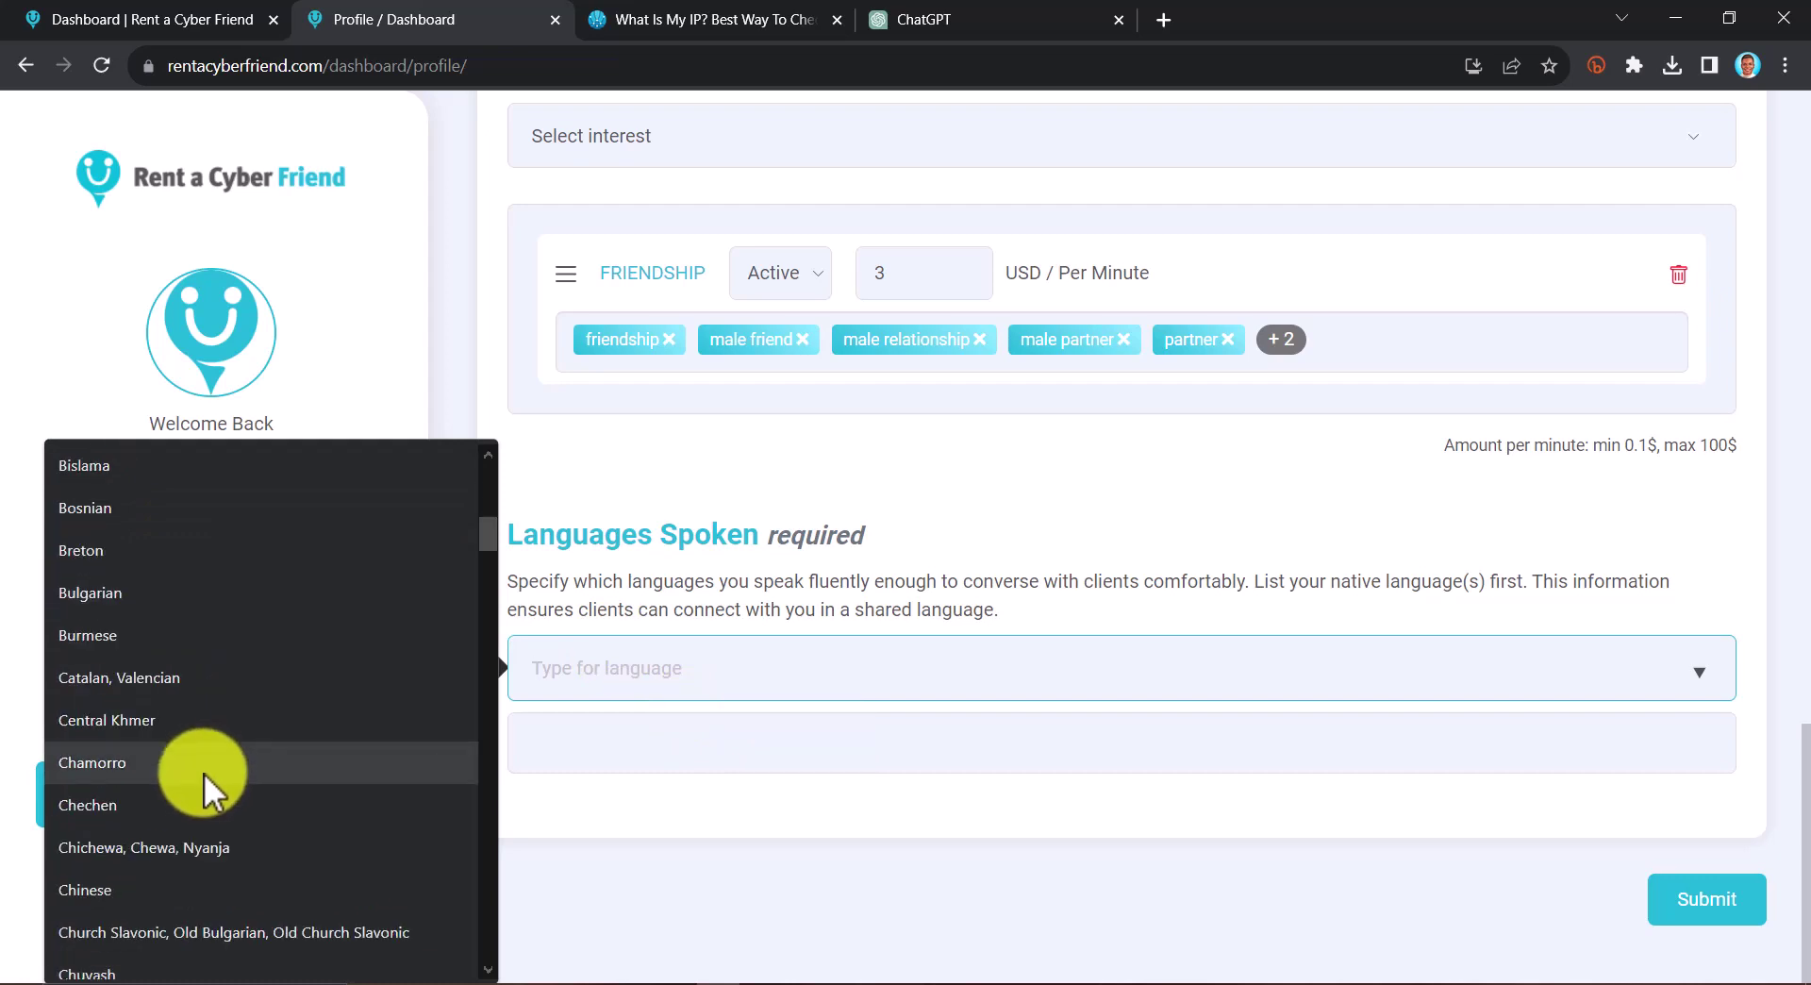
pyautogui.scroll(-6, 204, 773)
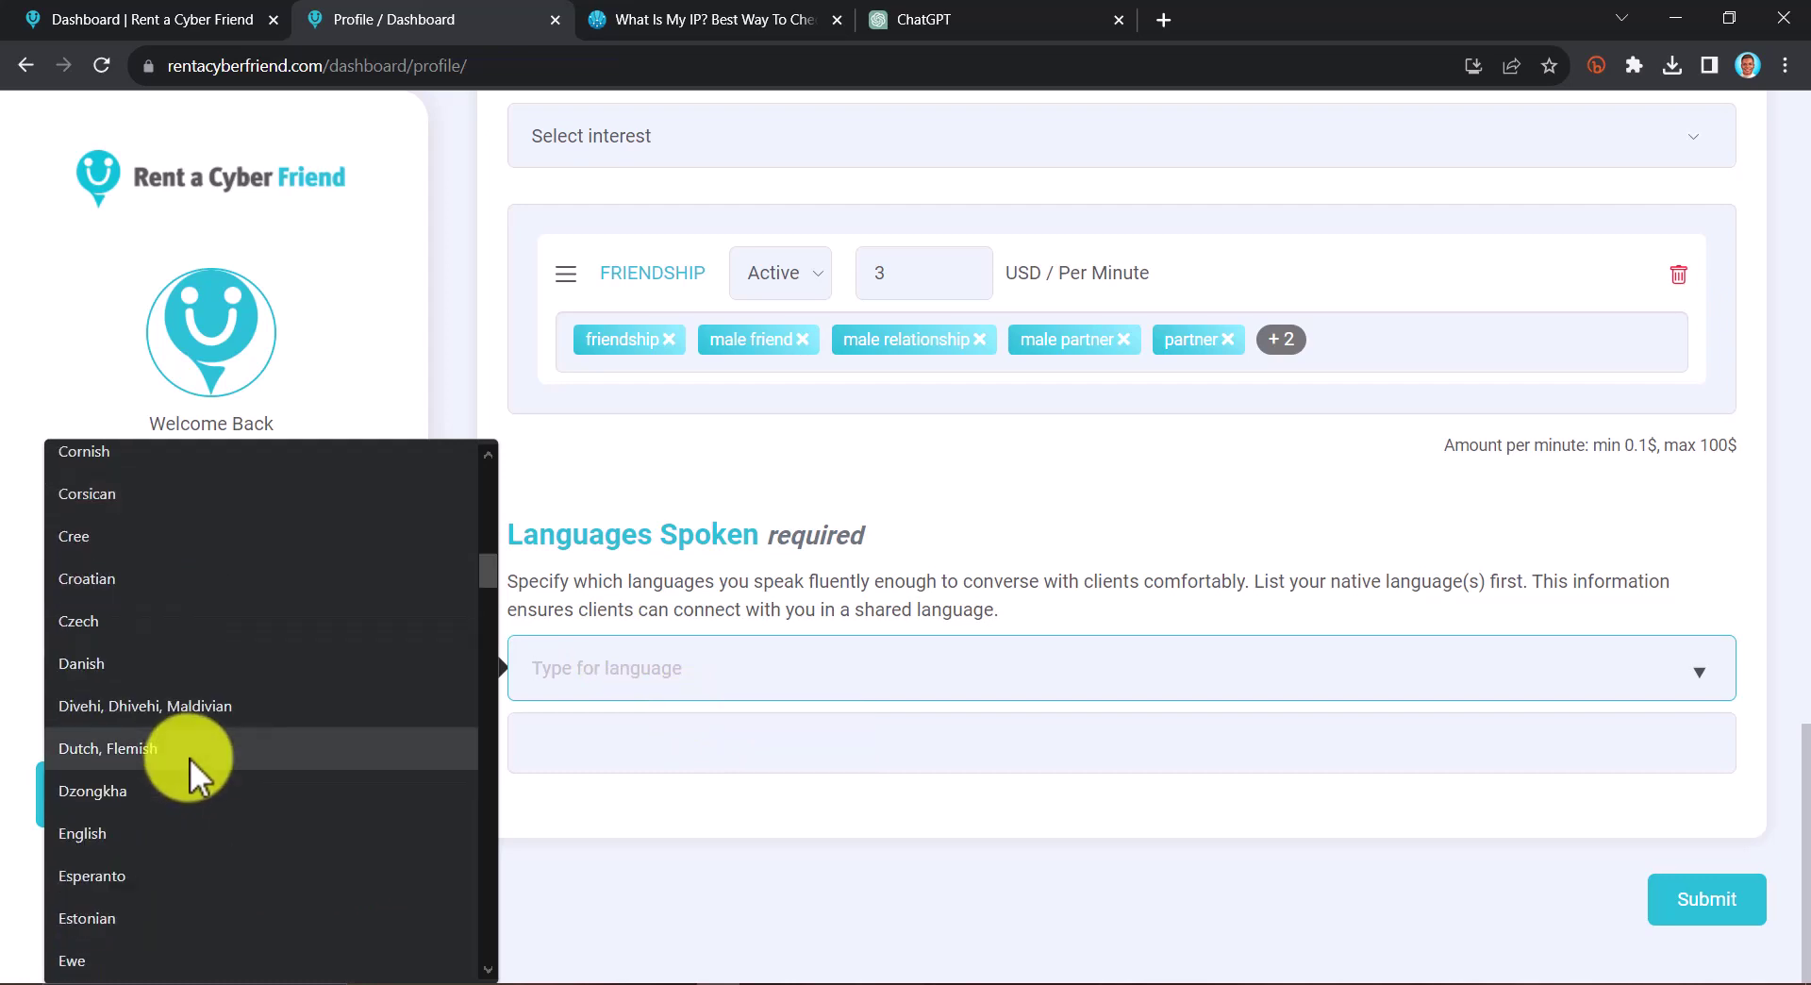
pyautogui.click(162, 830)
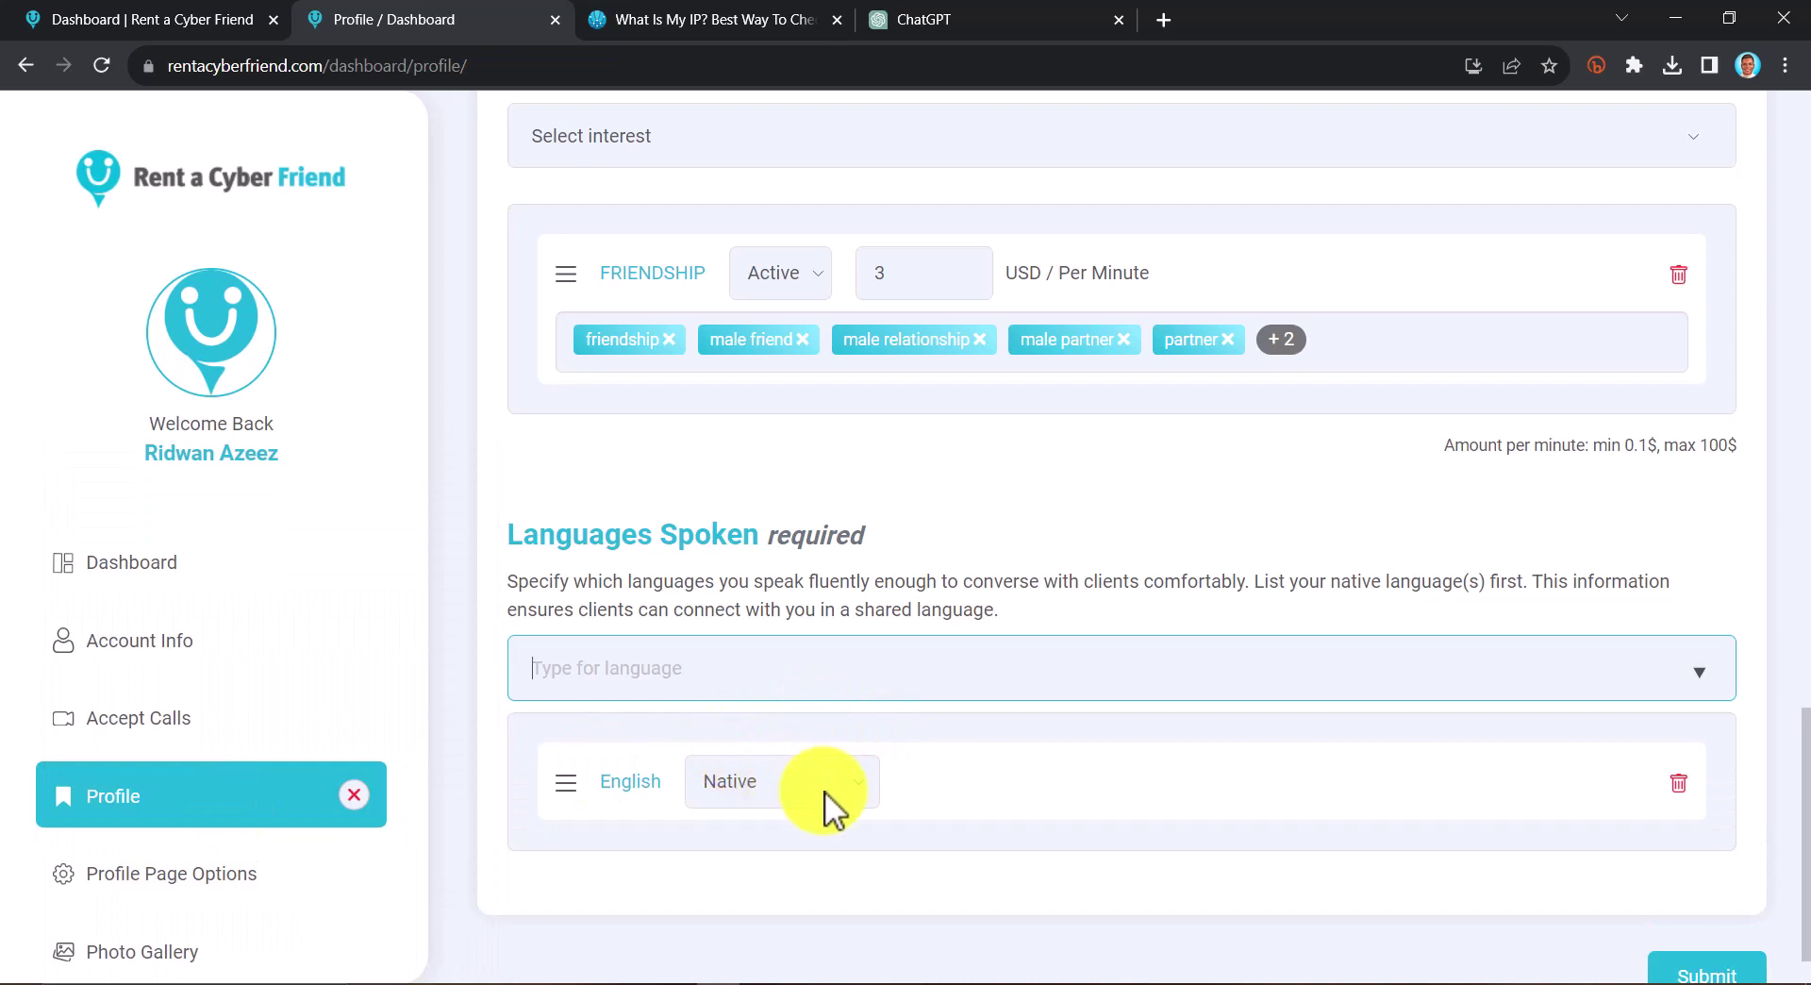
pyautogui.click(859, 786)
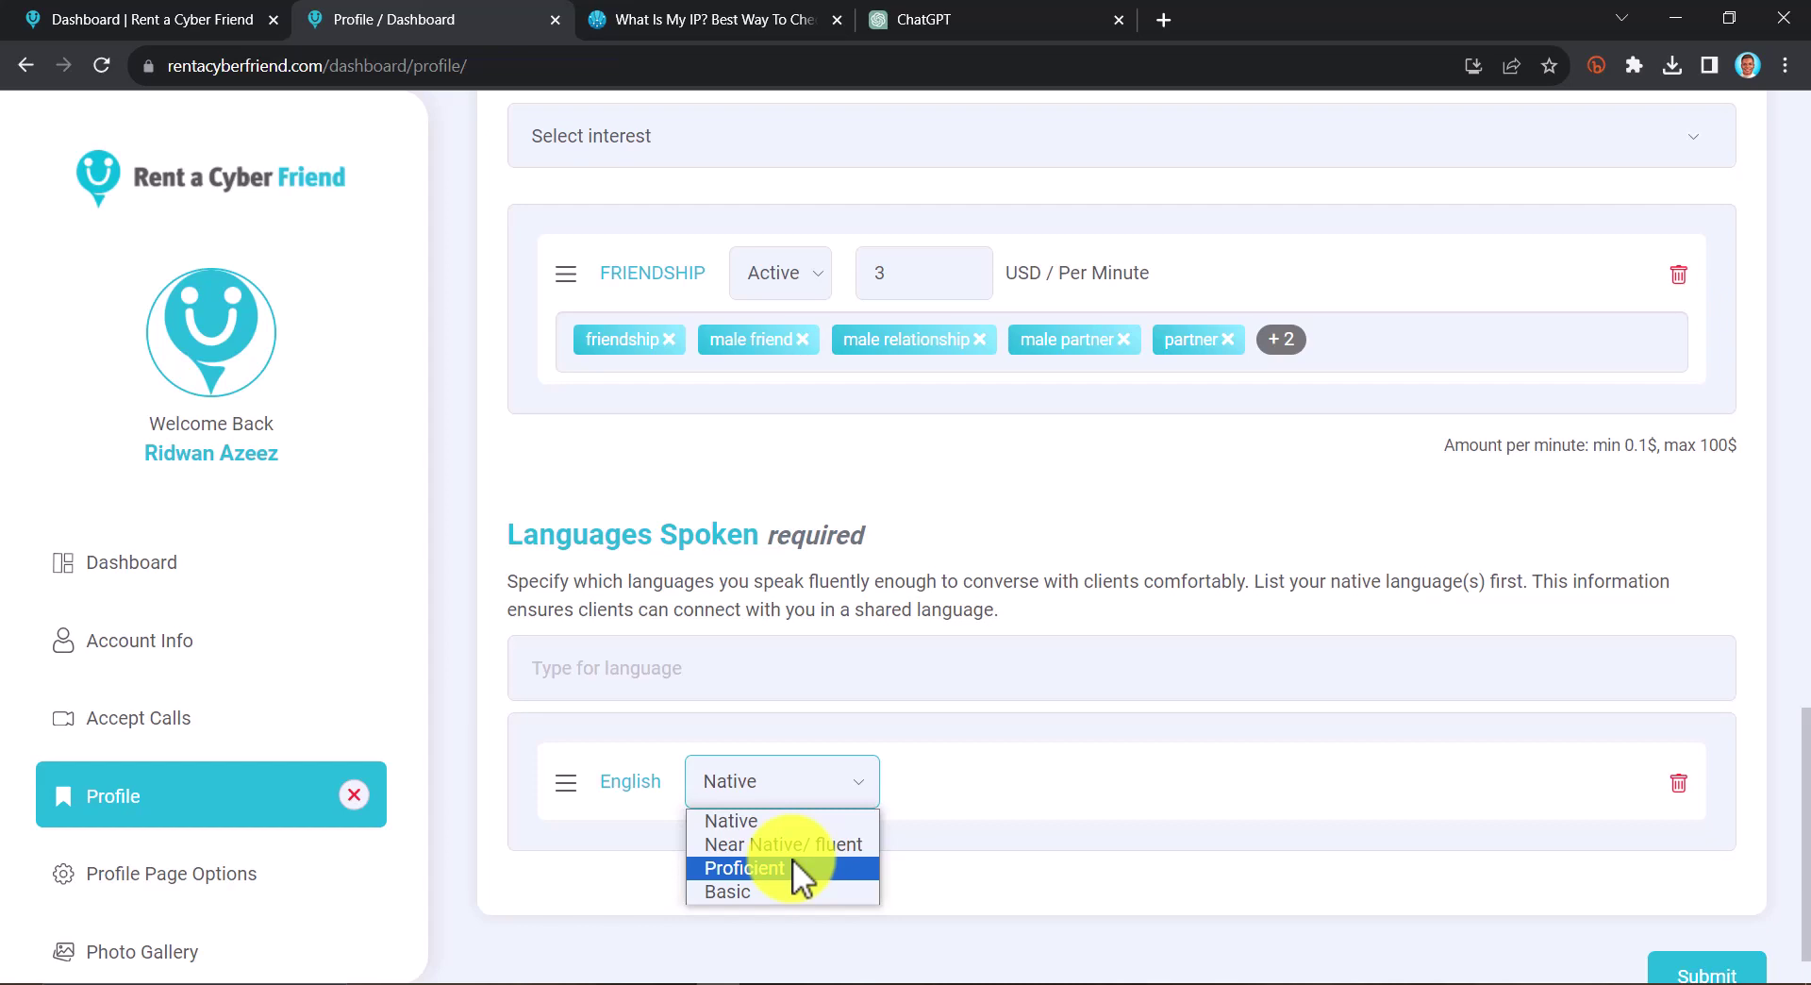
# - Set English to Near Native/fluent and add Spanish, Castilian at Native level
pyautogui.click(755, 844)
pyautogui.scroll(-1, 720, 537)
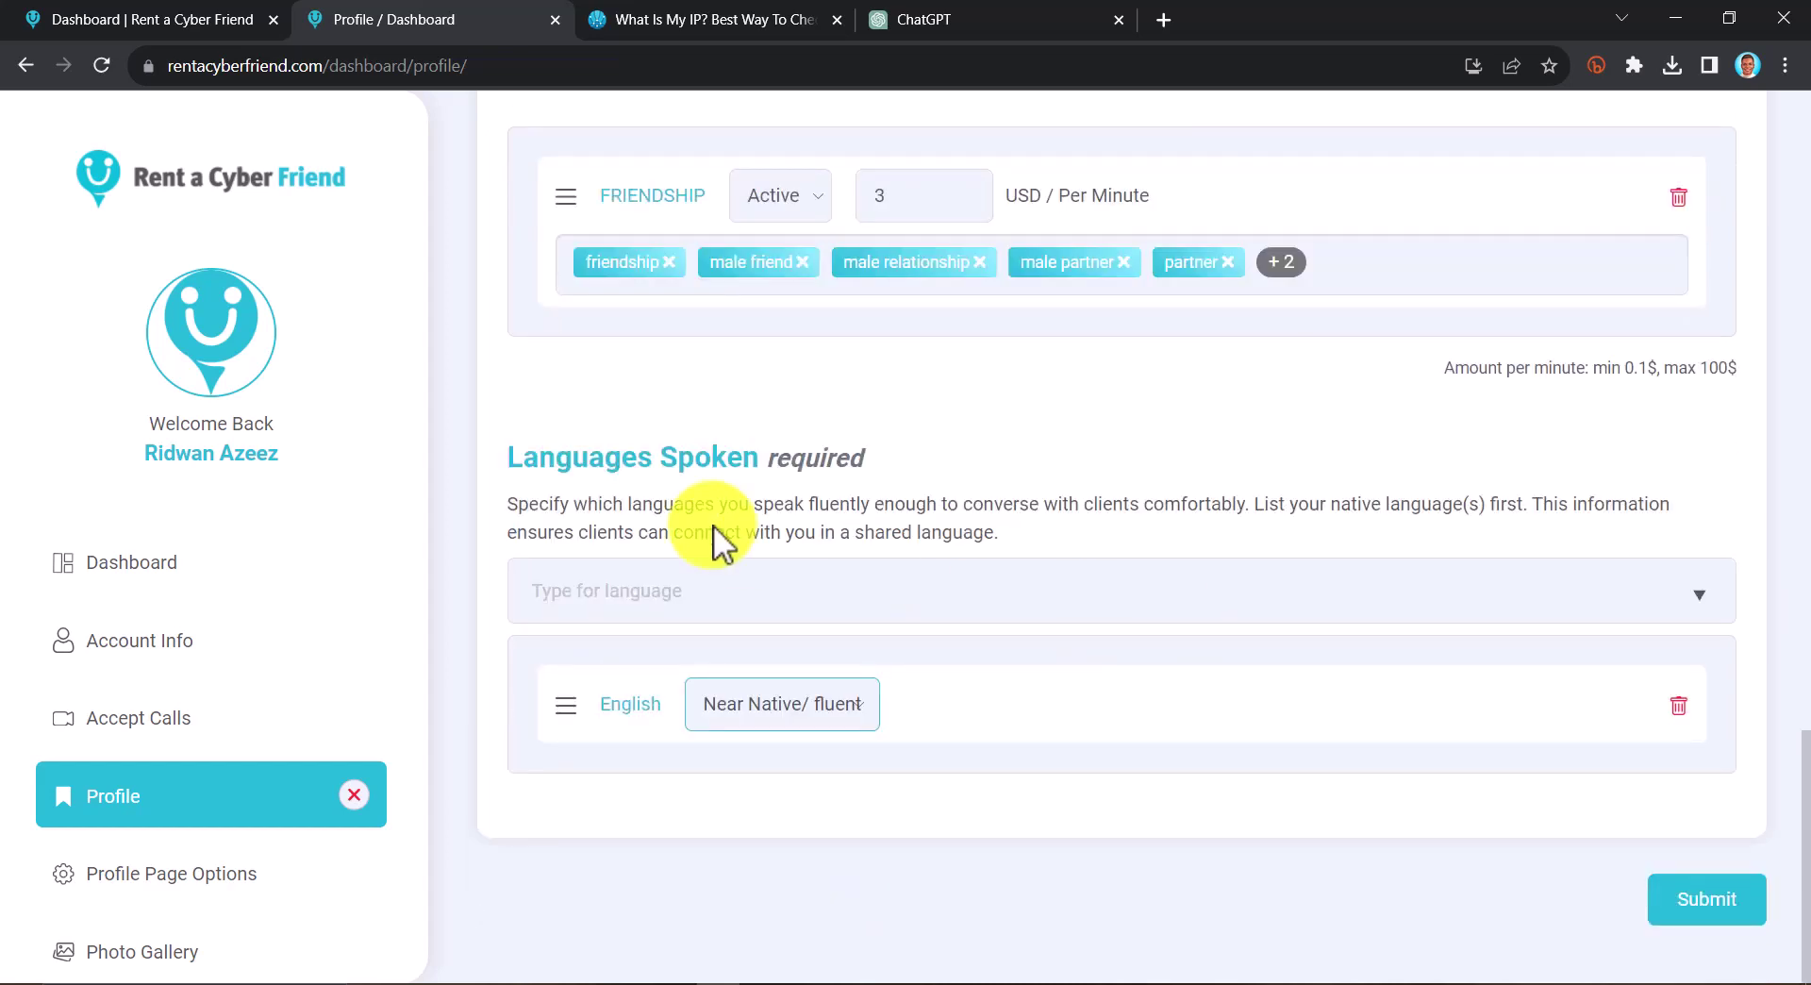
pyautogui.click(729, 592)
pyautogui.write('spa')
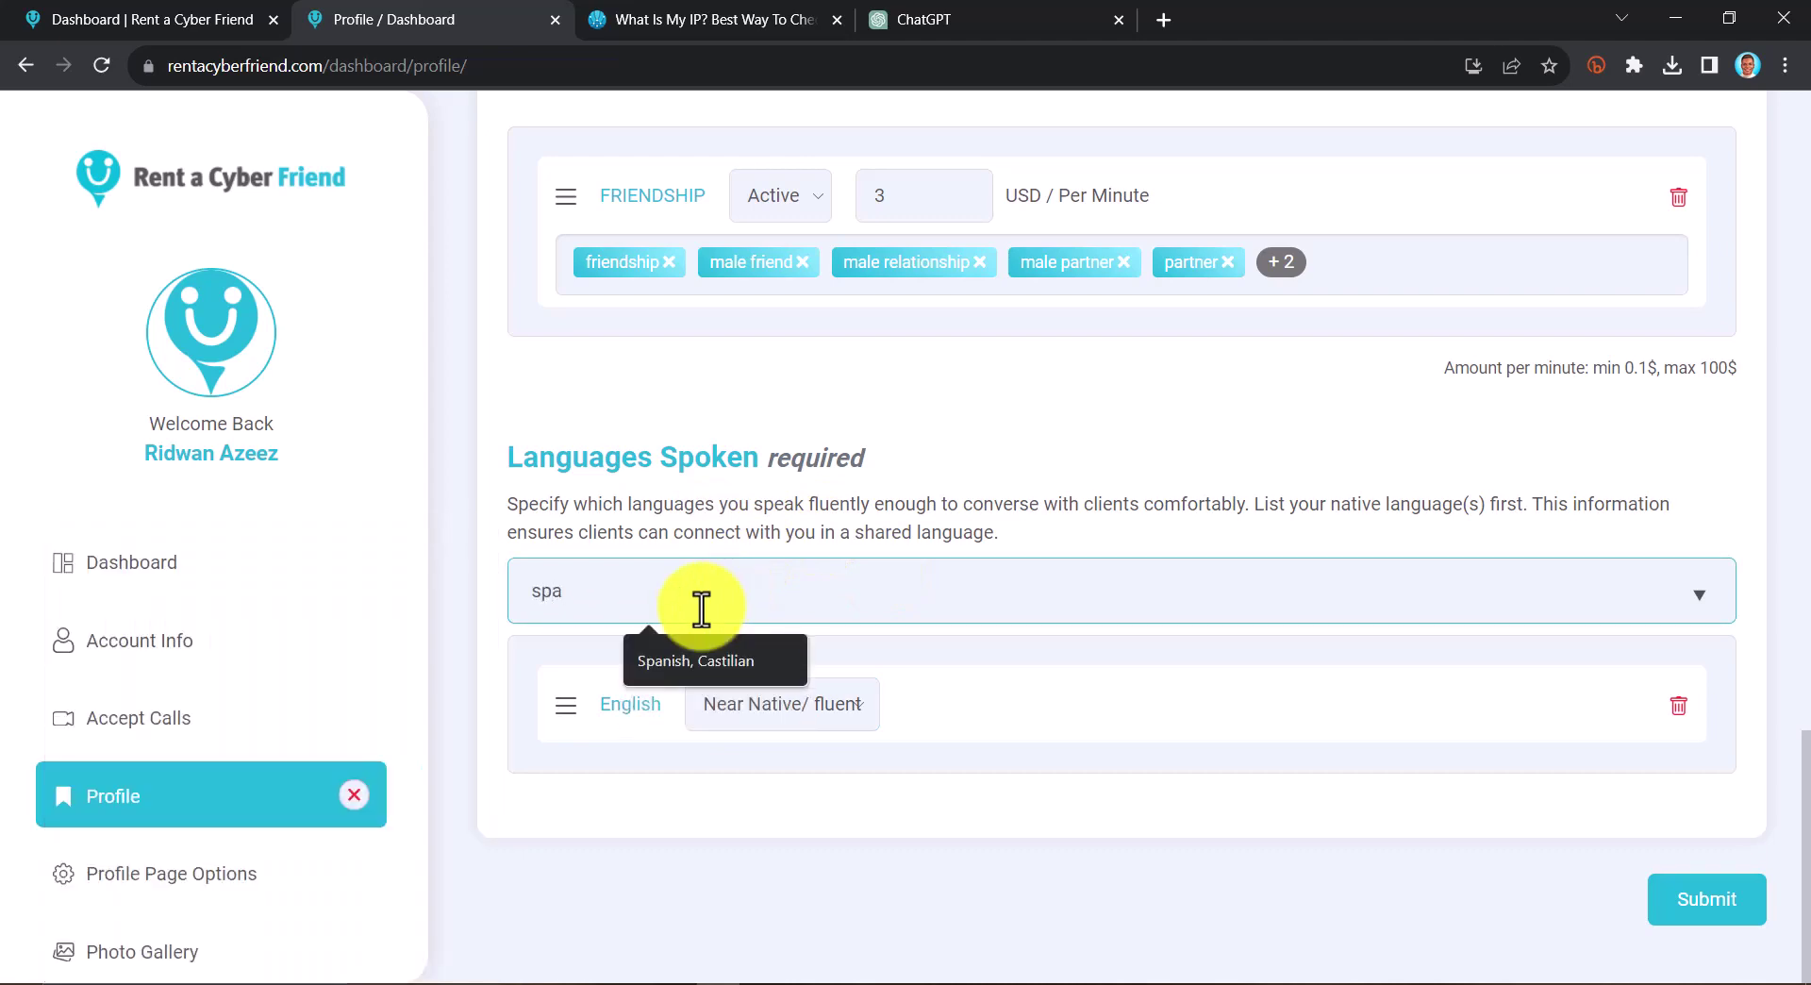
pyautogui.click(692, 656)
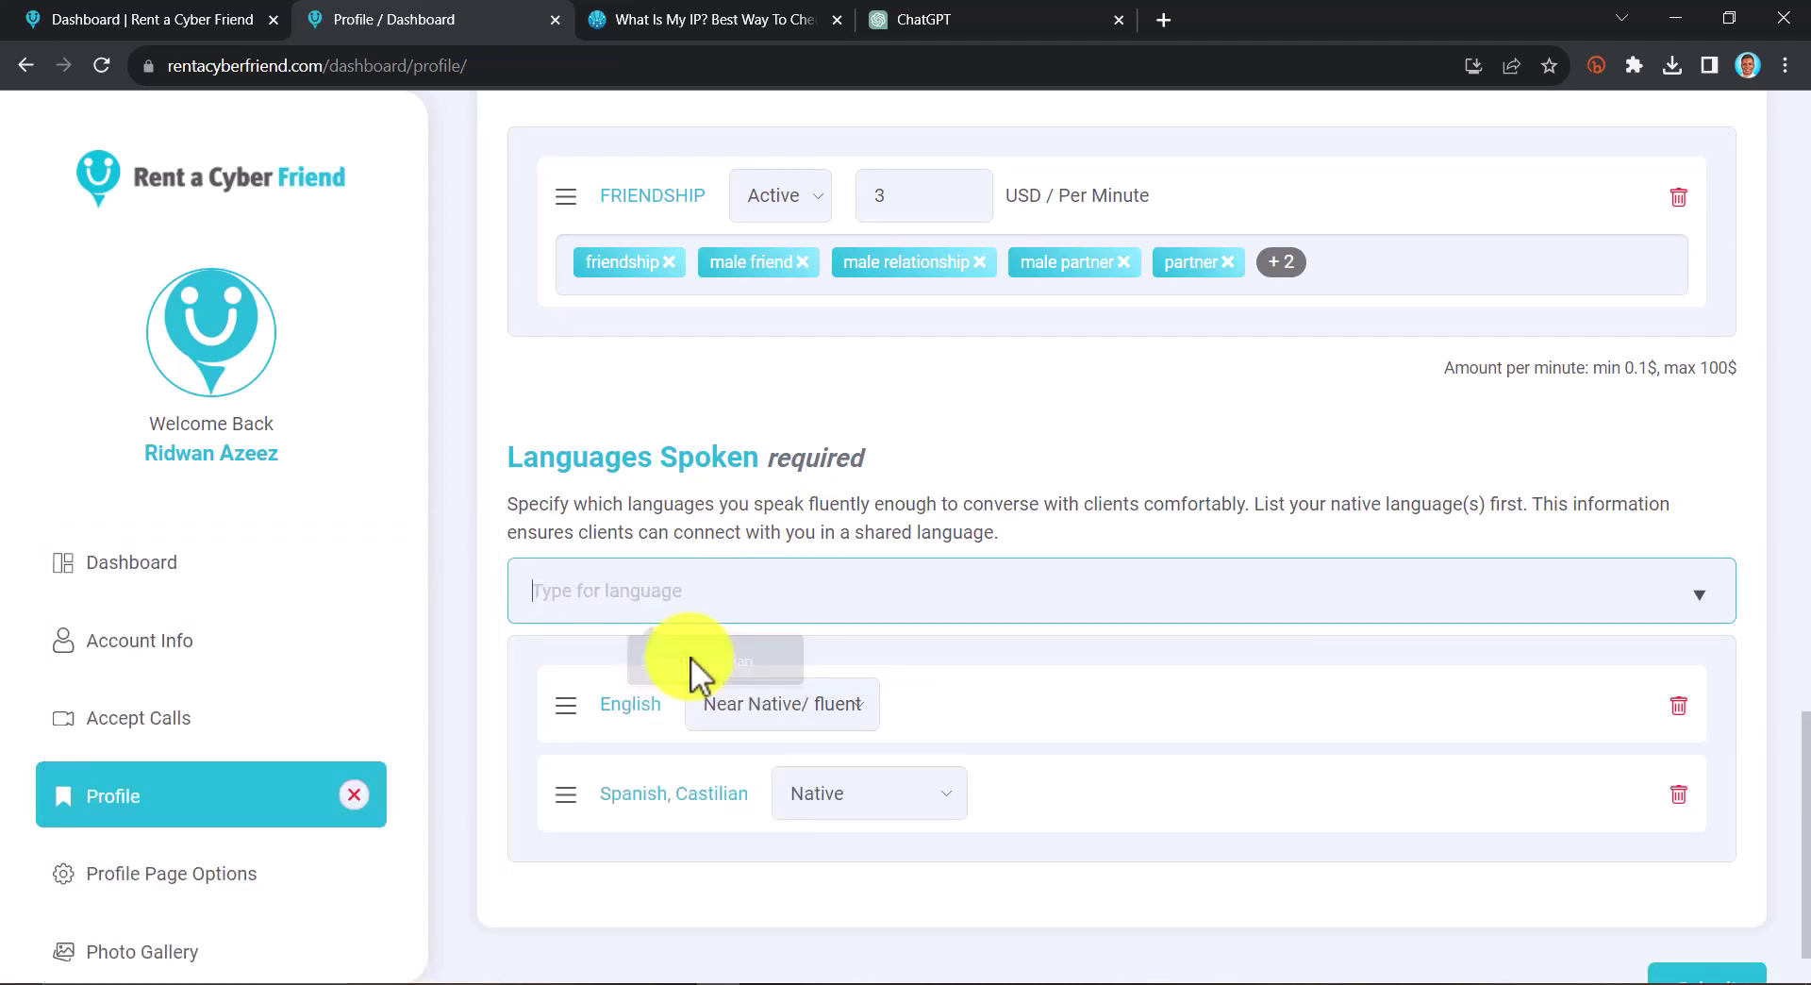
pyautogui.click(845, 805)
pyautogui.click(839, 832)
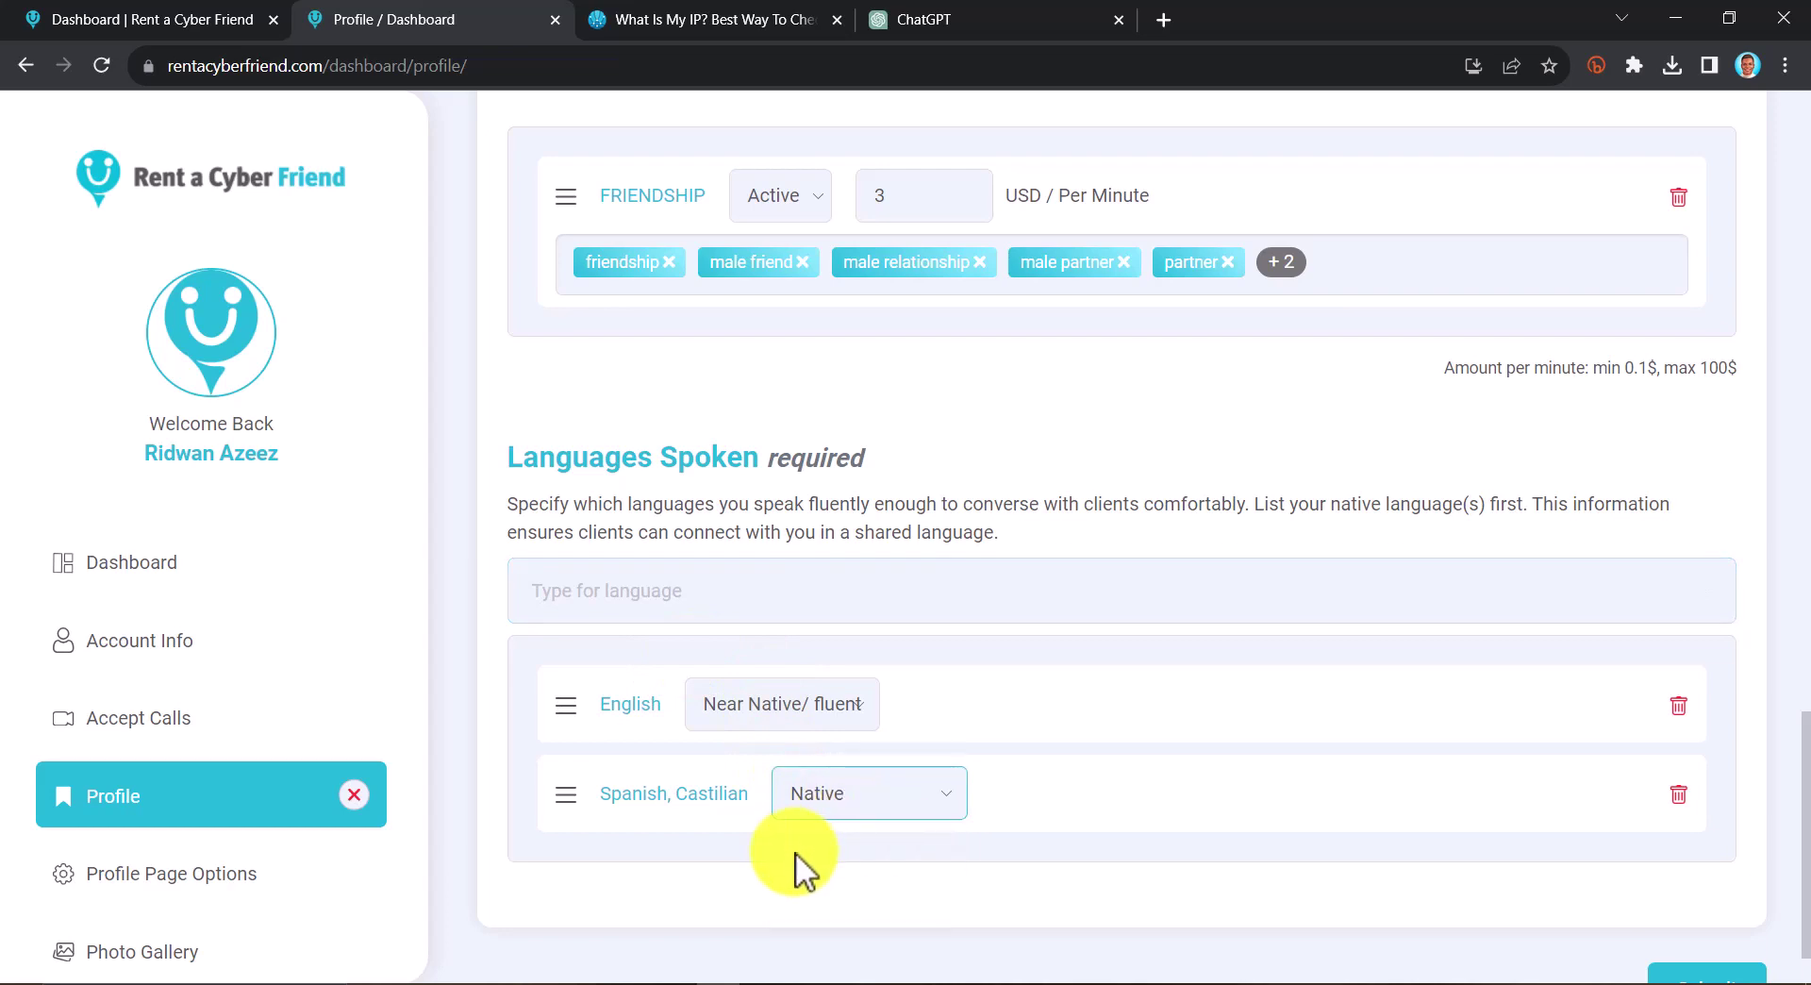
# - Add French as a spoken language at Proficient level
pyautogui.click(675, 587)
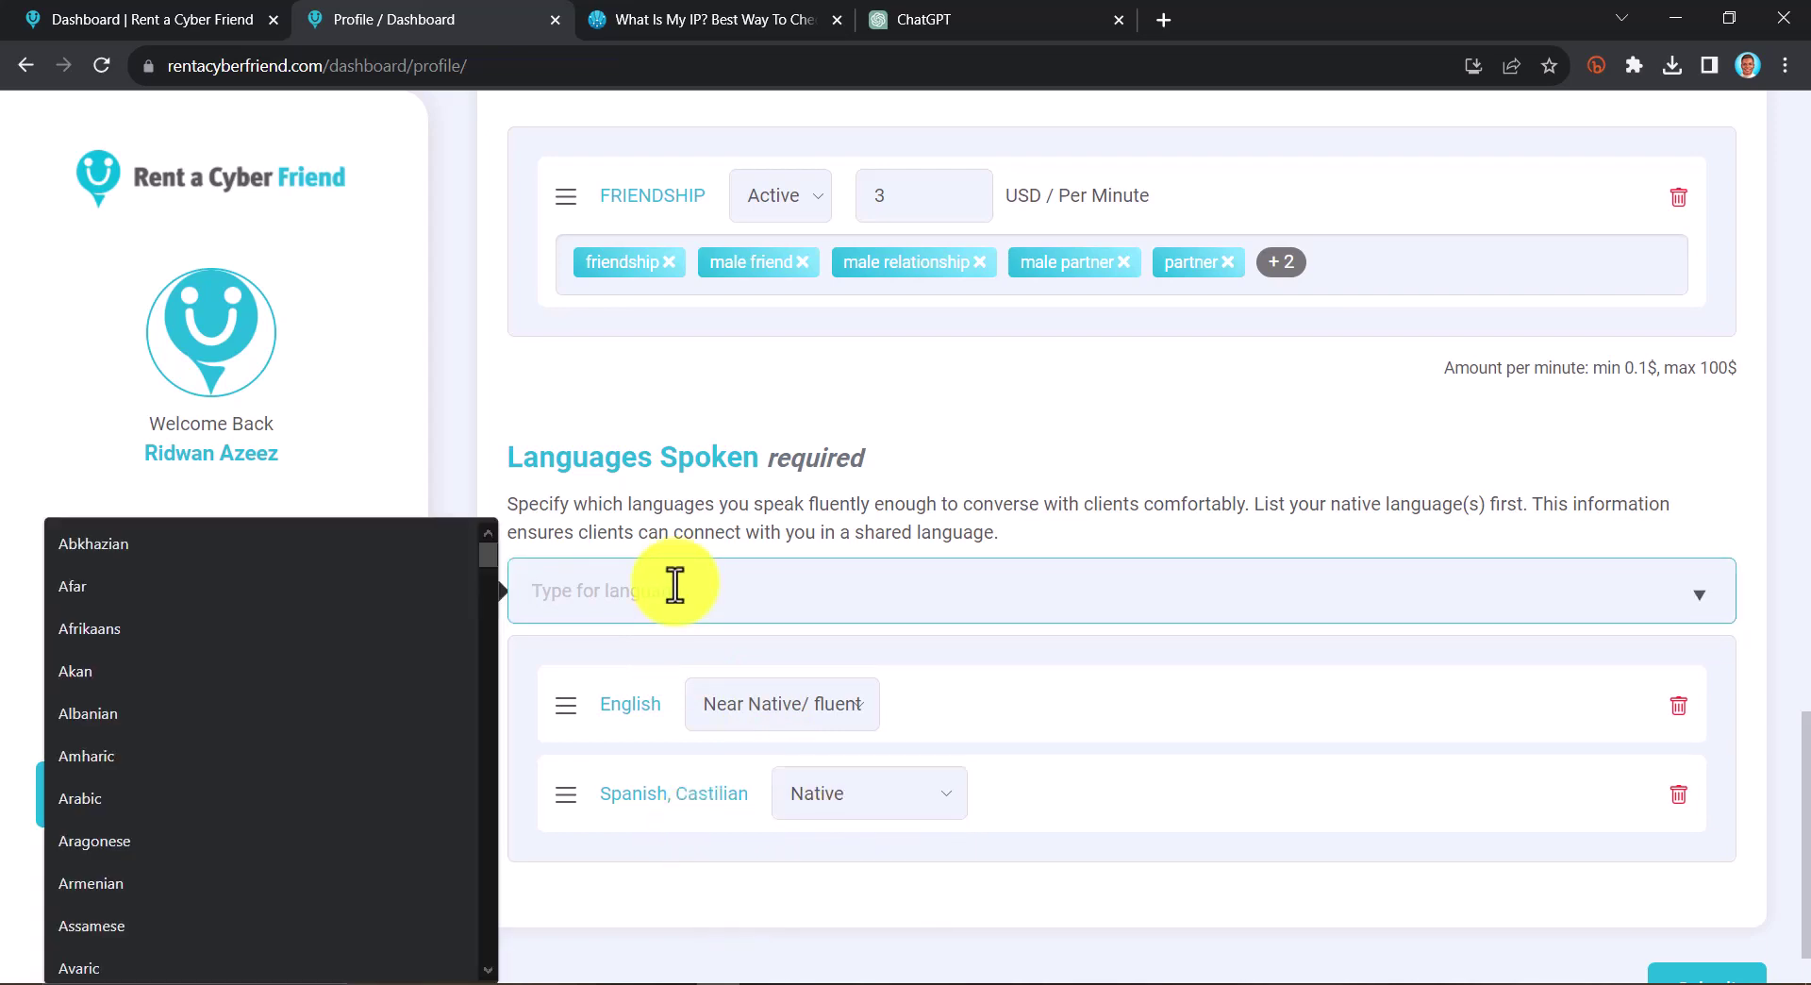
pyautogui.write('fren')
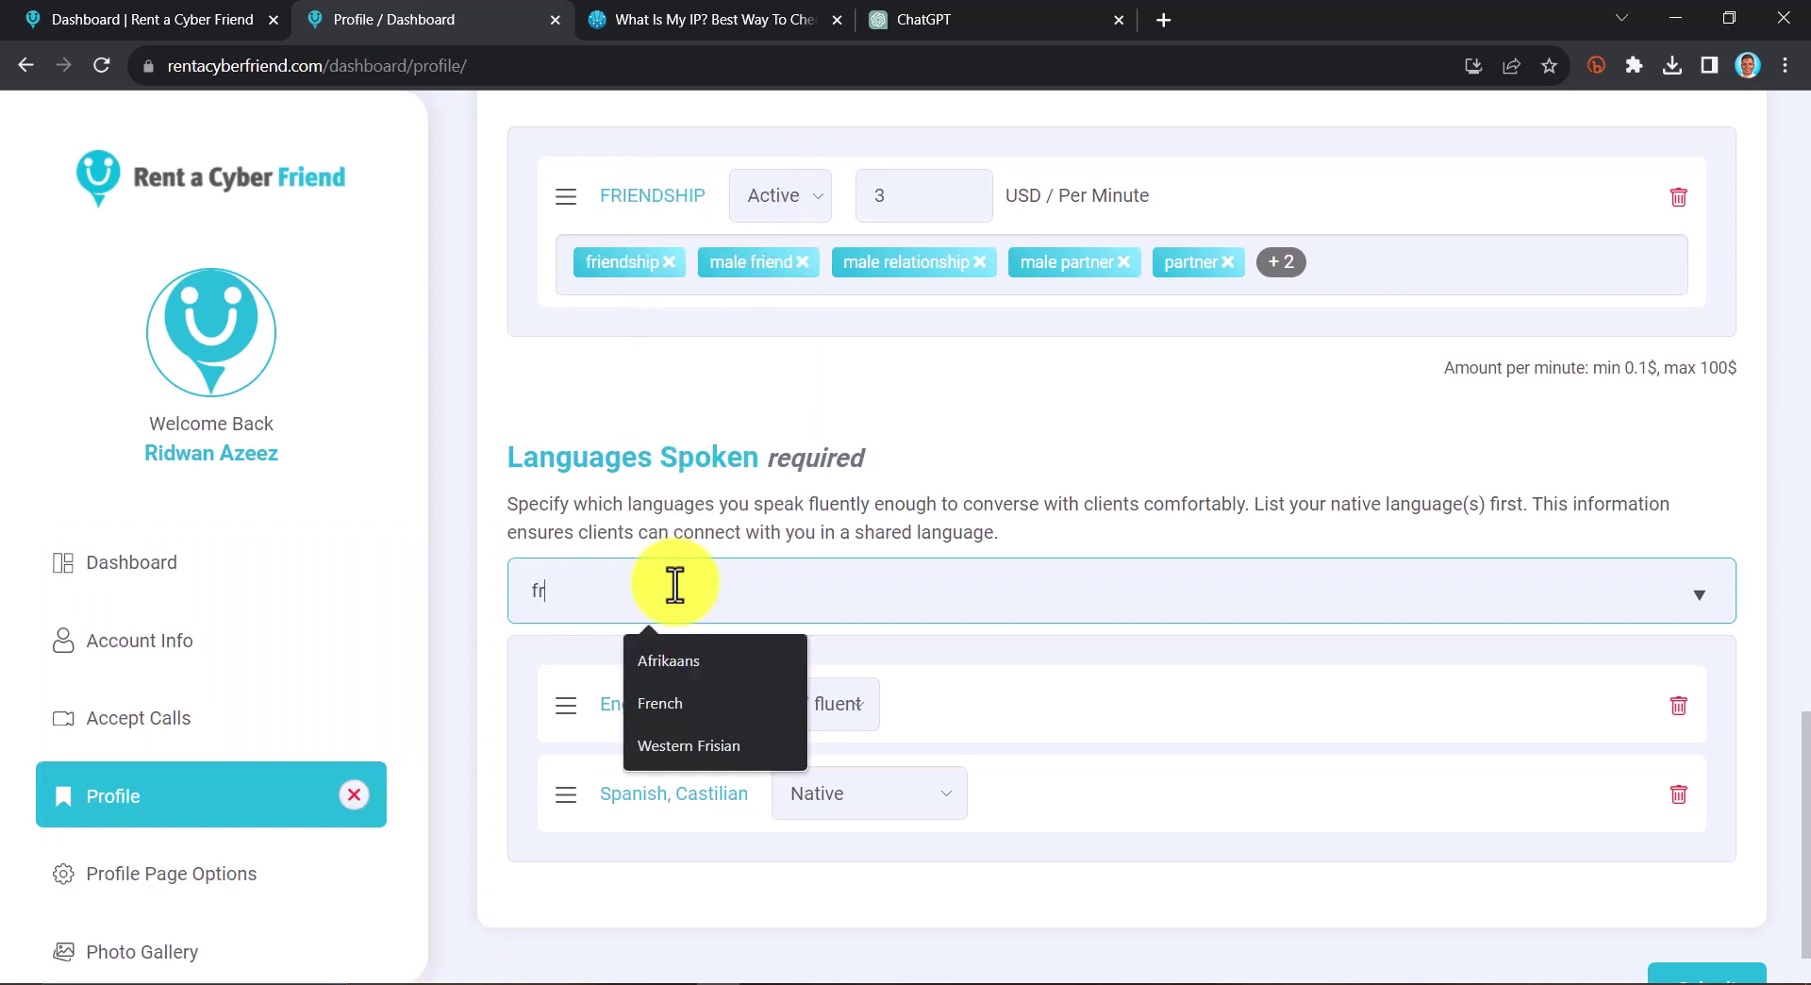
pyautogui.click(664, 659)
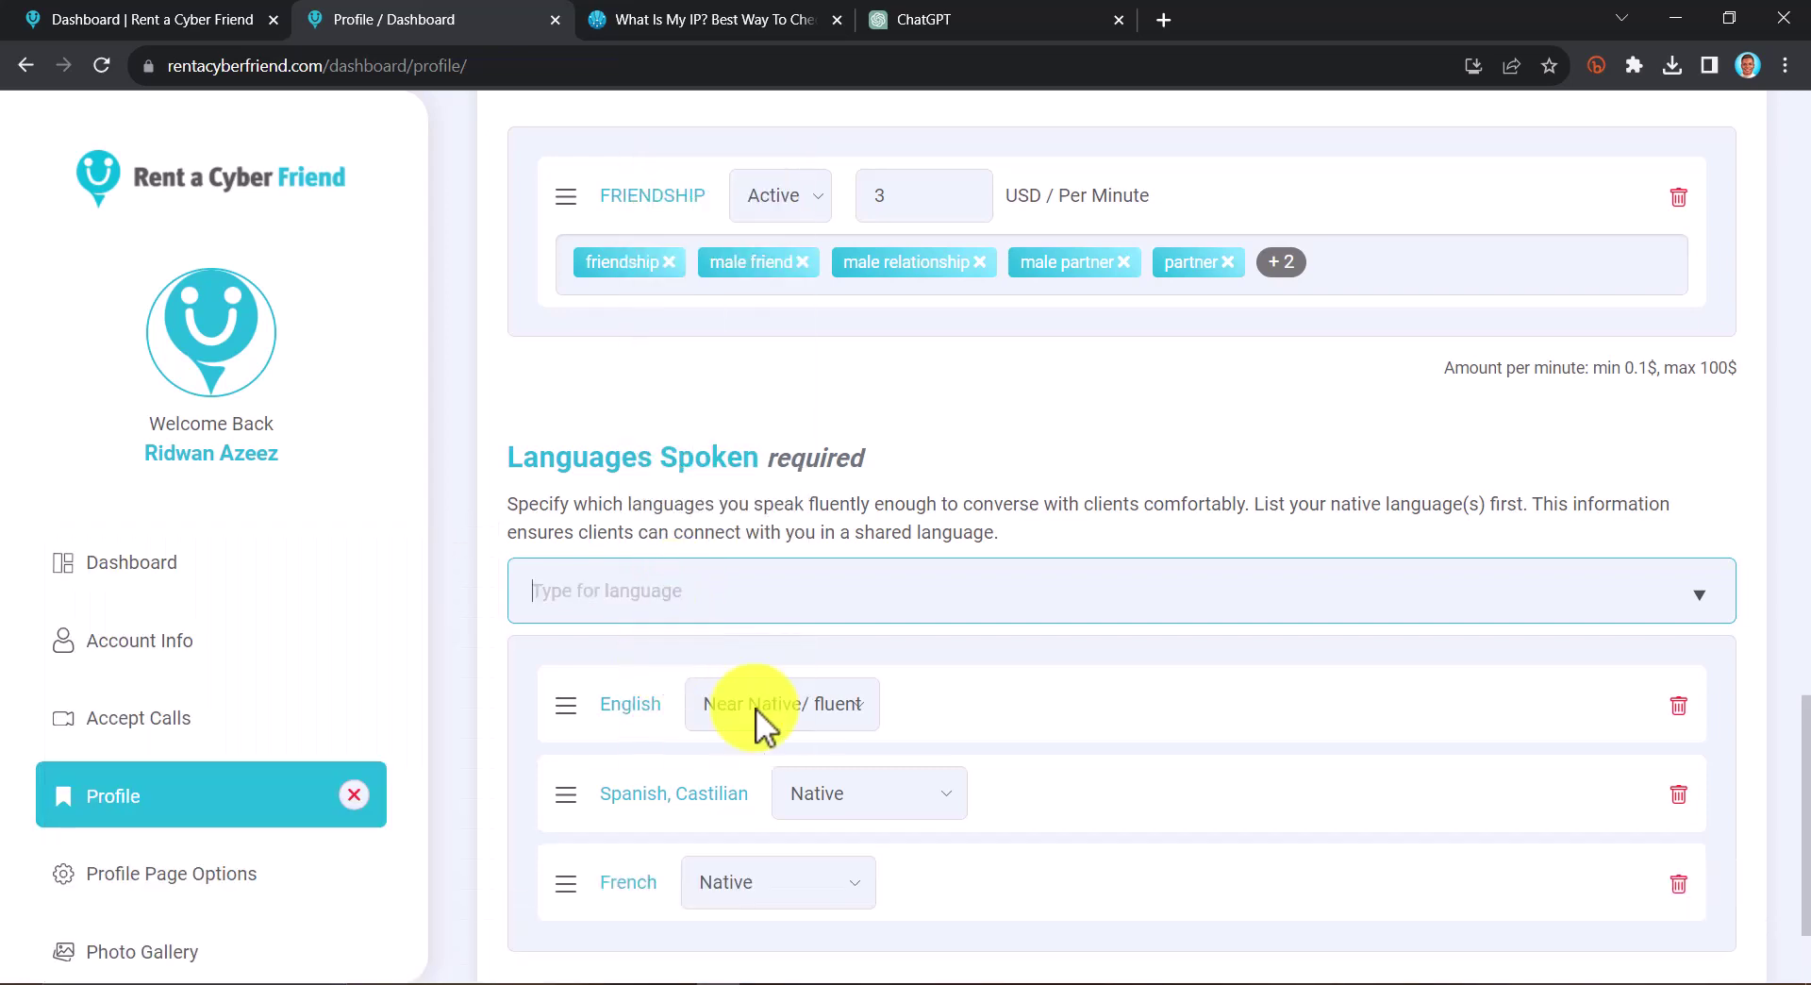
pyautogui.scroll(-1, 802, 773)
pyautogui.click(823, 778)
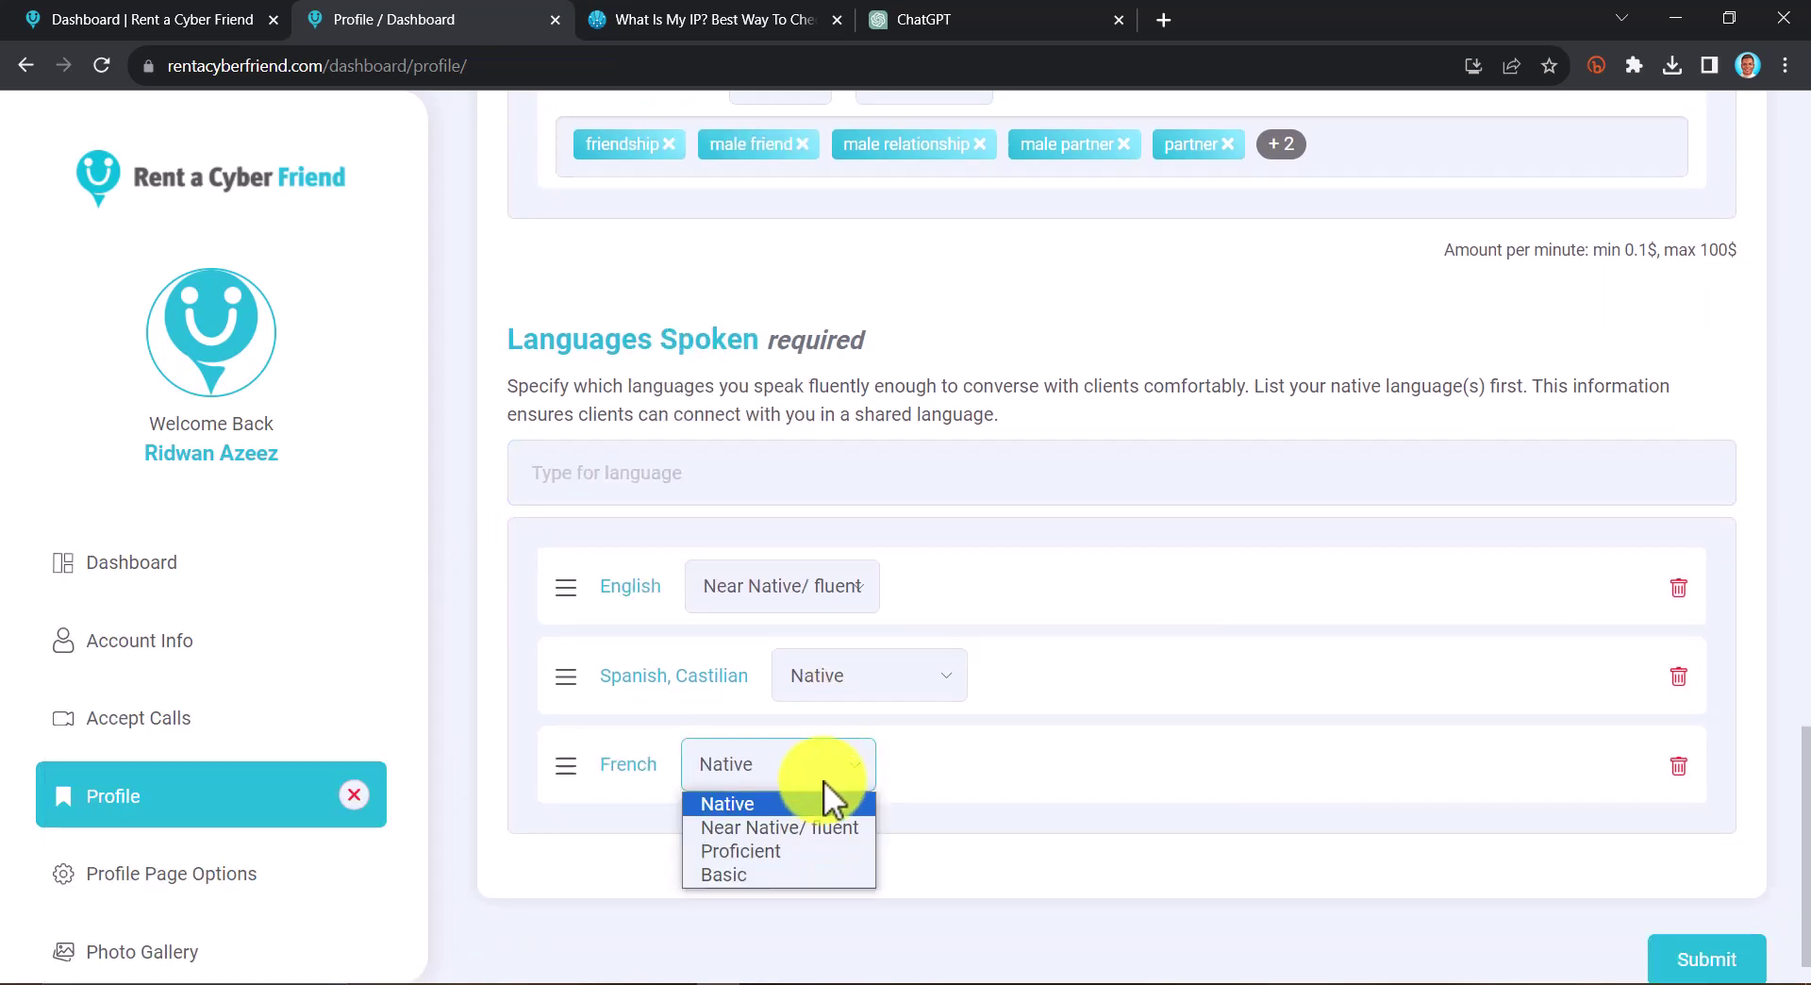
pyautogui.click(800, 848)
pyautogui.scroll(-1, 1122, 675)
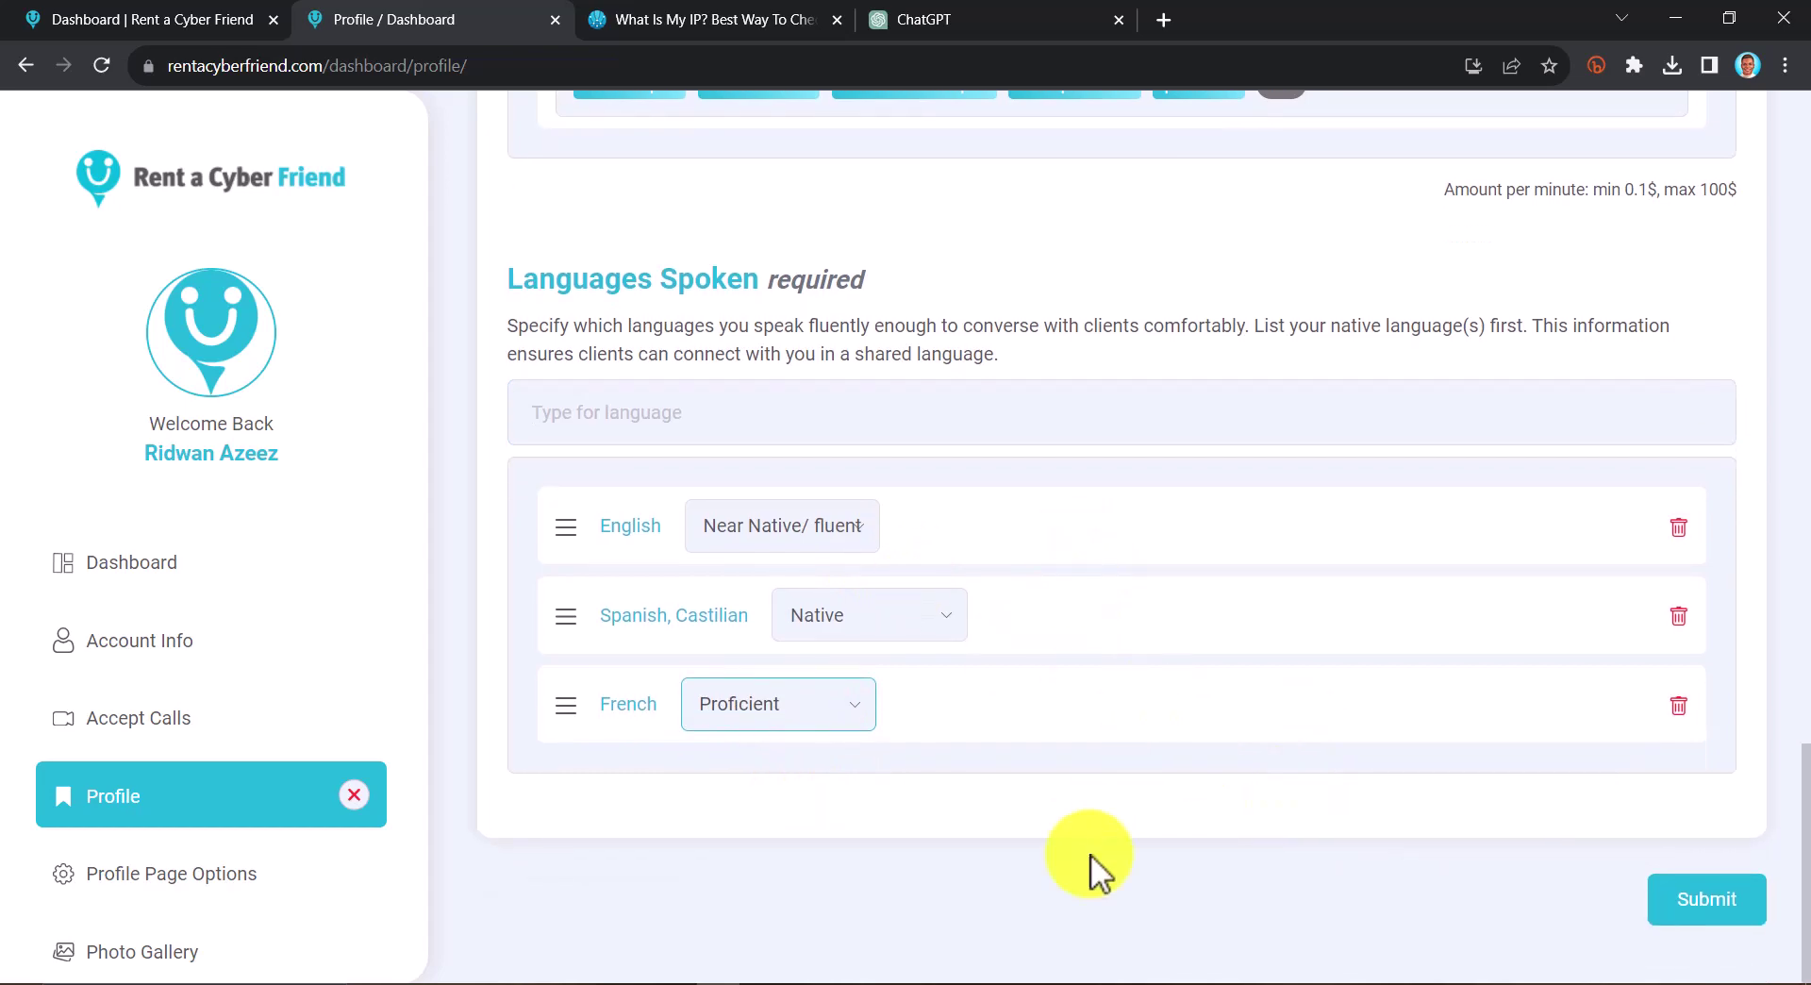
# - Submit the profile for review and log back in with Remember Me checked
pyautogui.click(1712, 910)
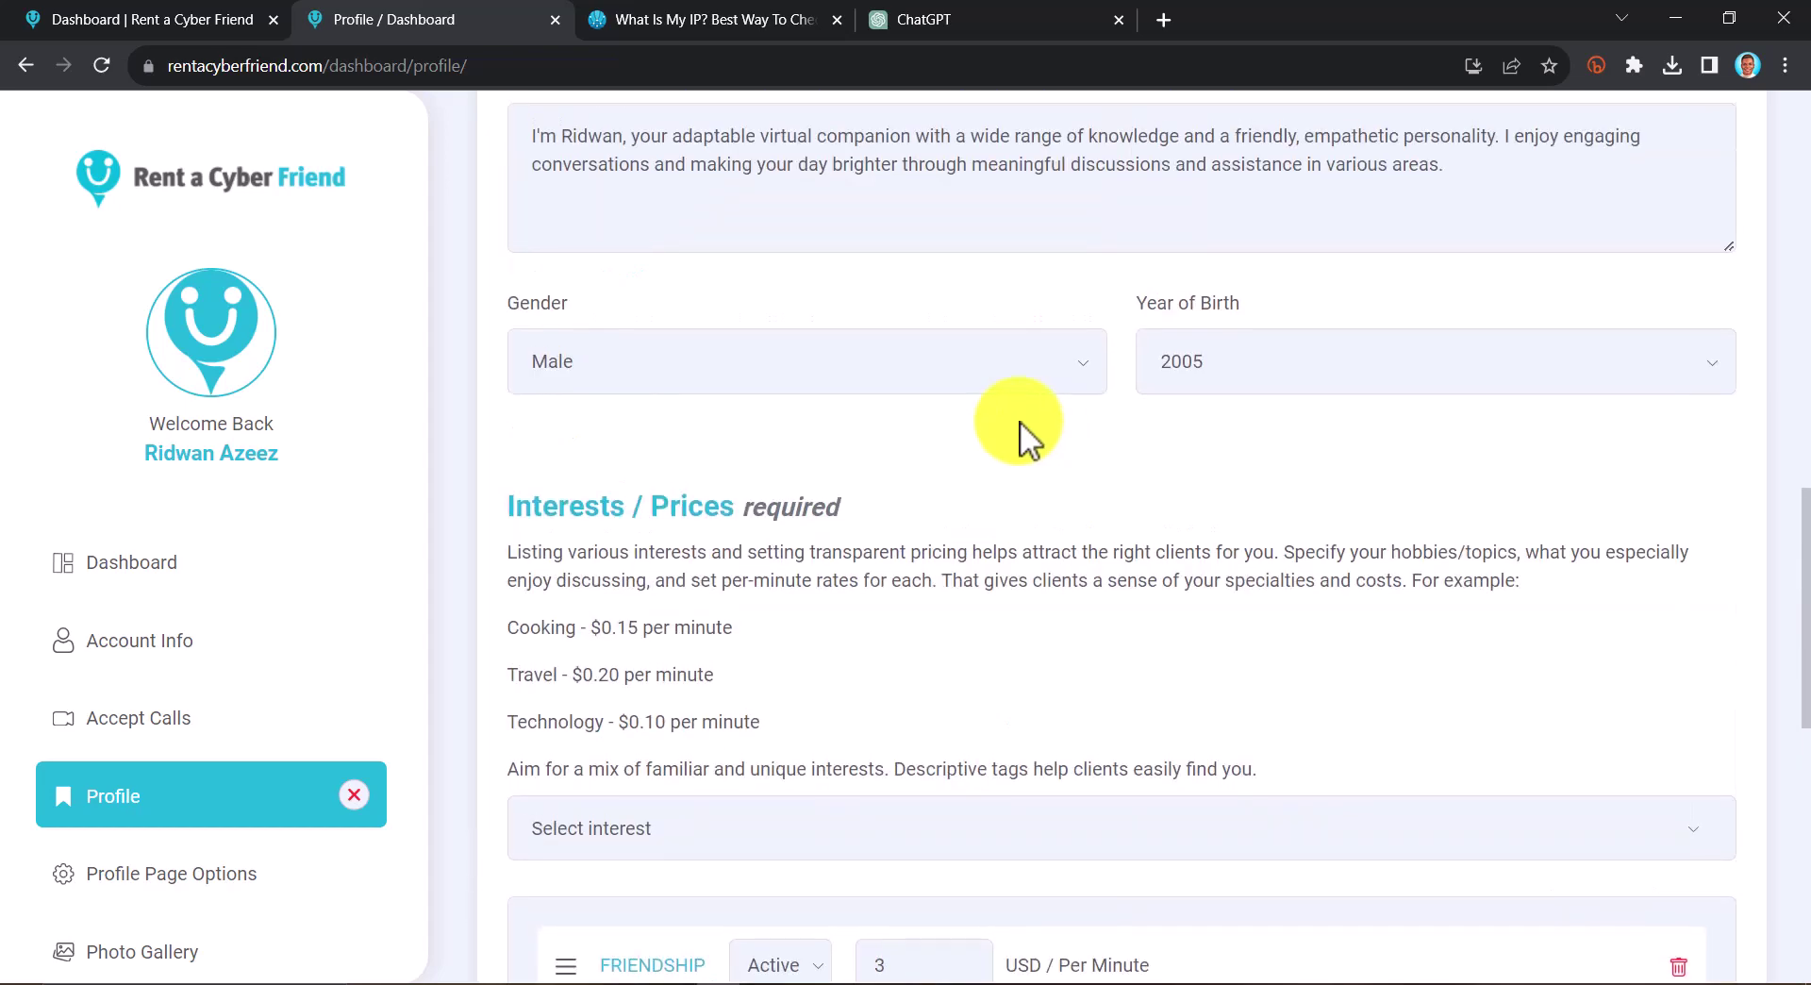
pyautogui.scroll(-10, 1082, 406)
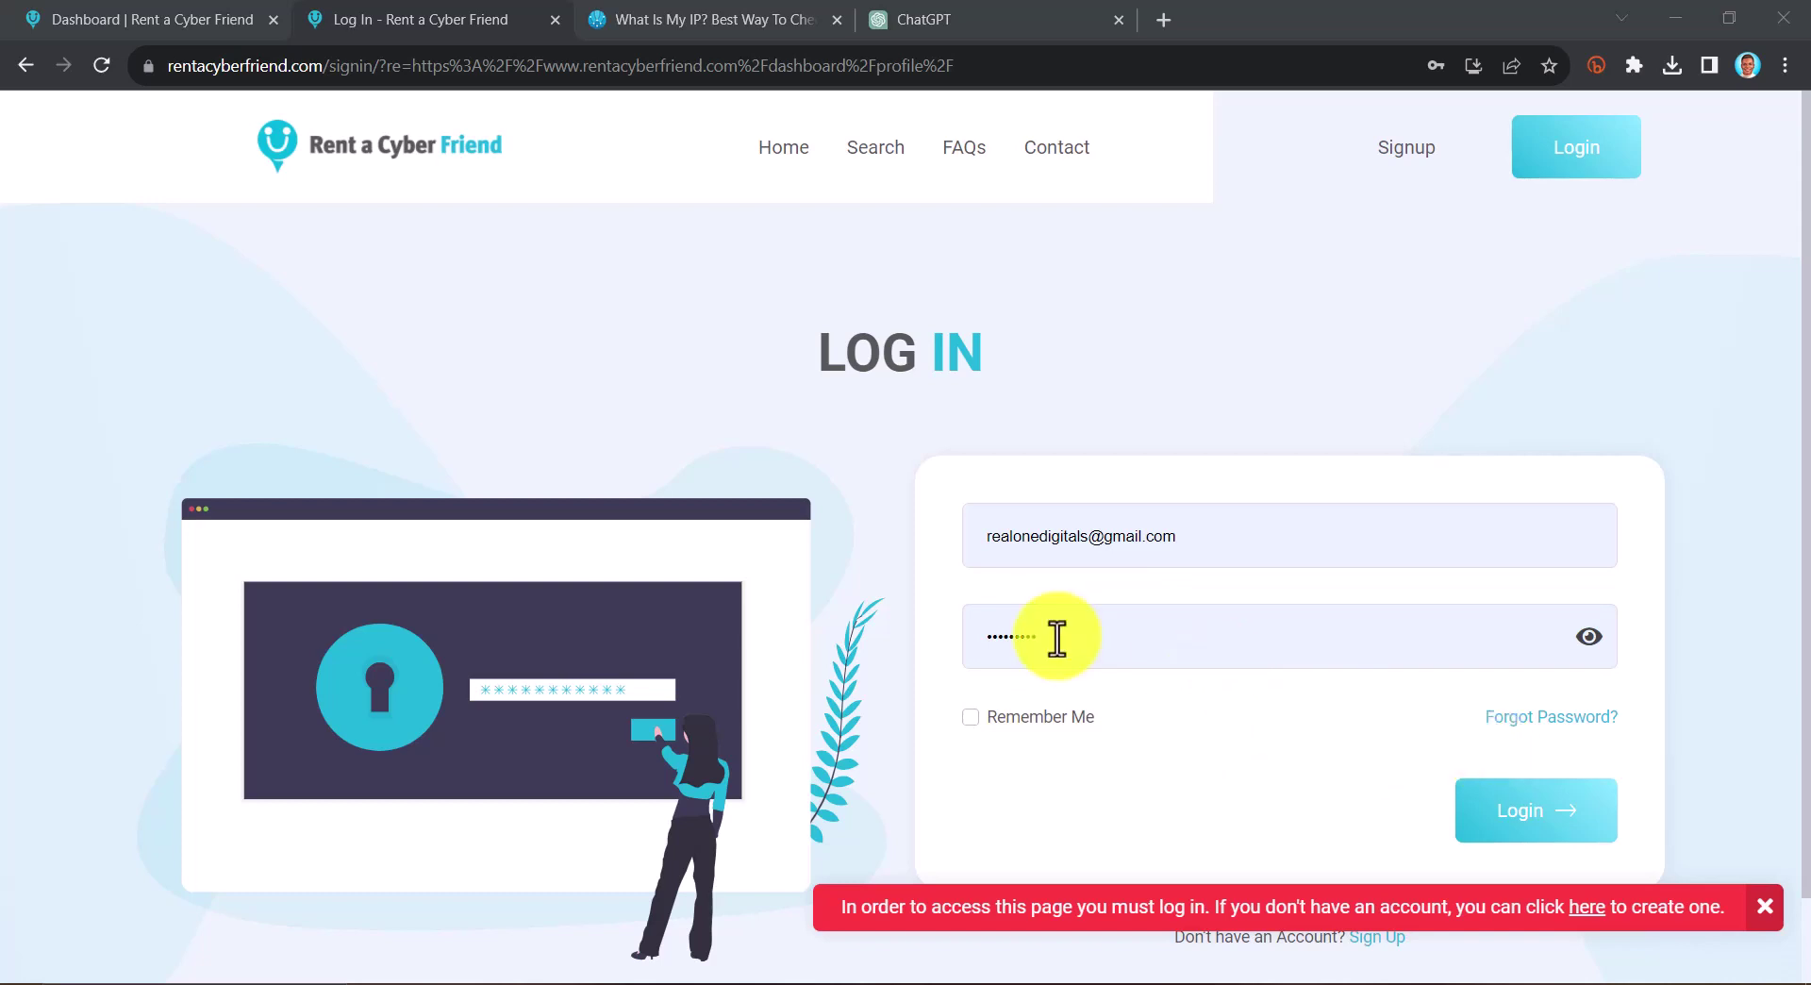
pyautogui.click(971, 716)
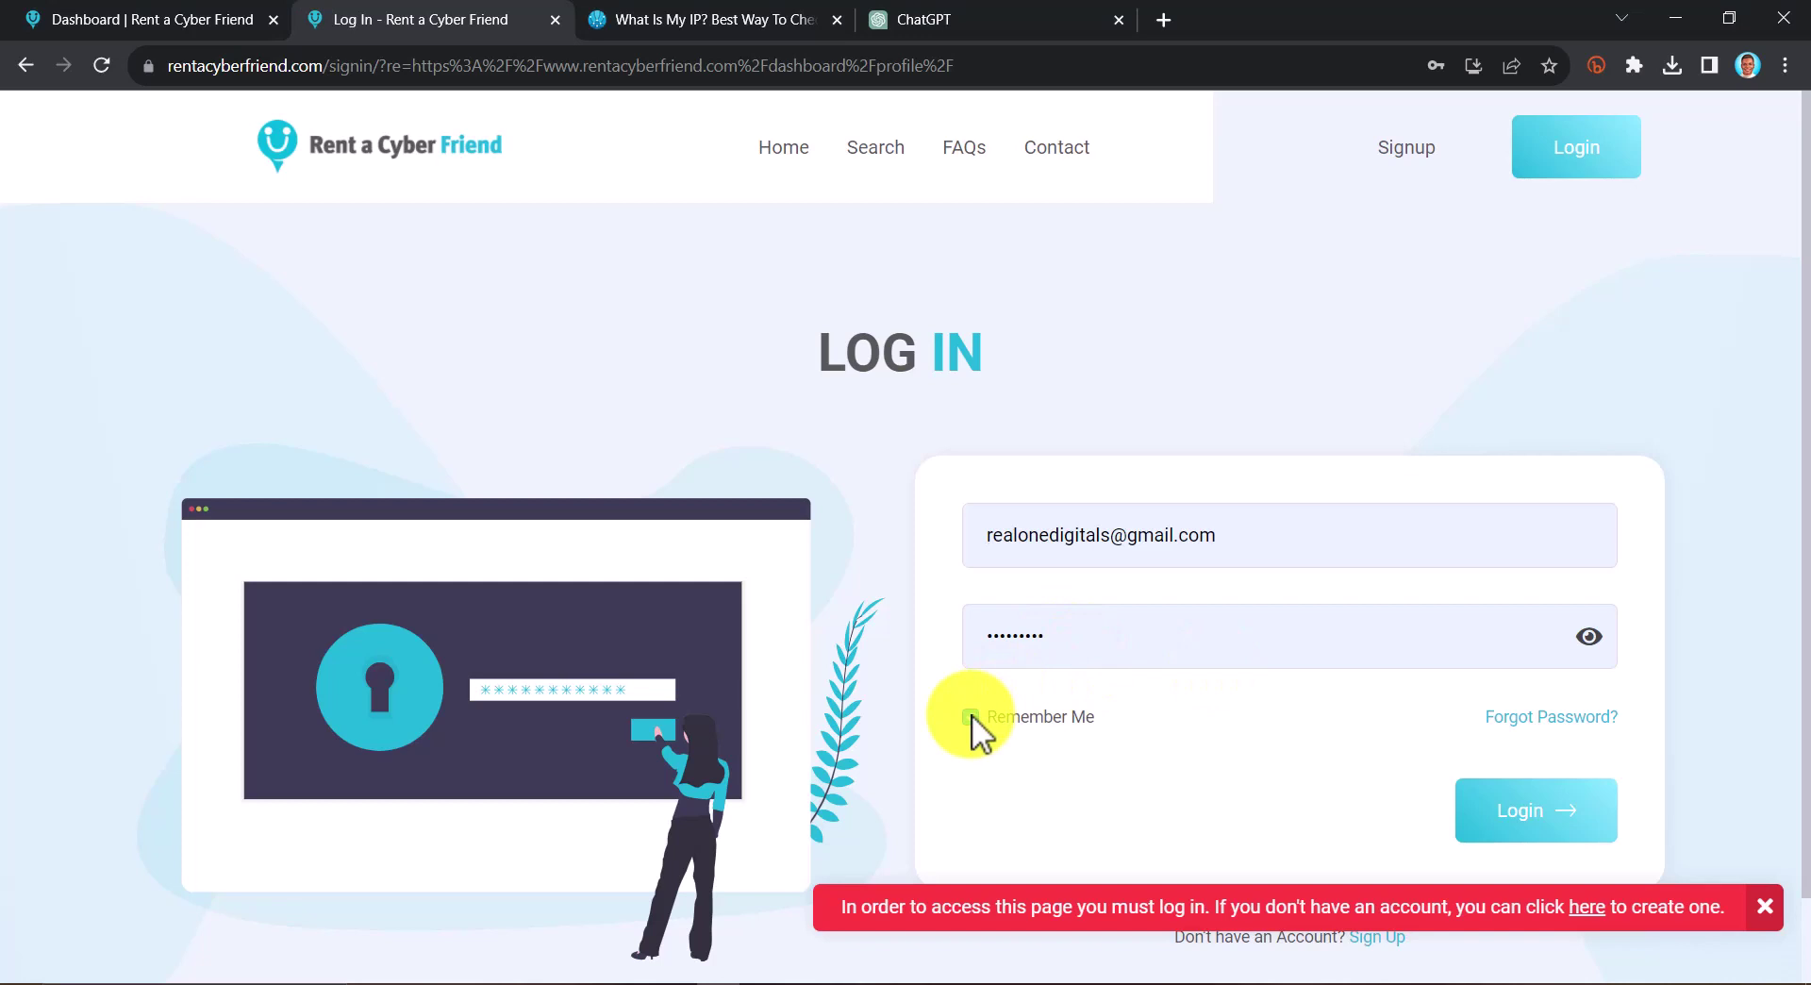
pyautogui.click(1533, 824)
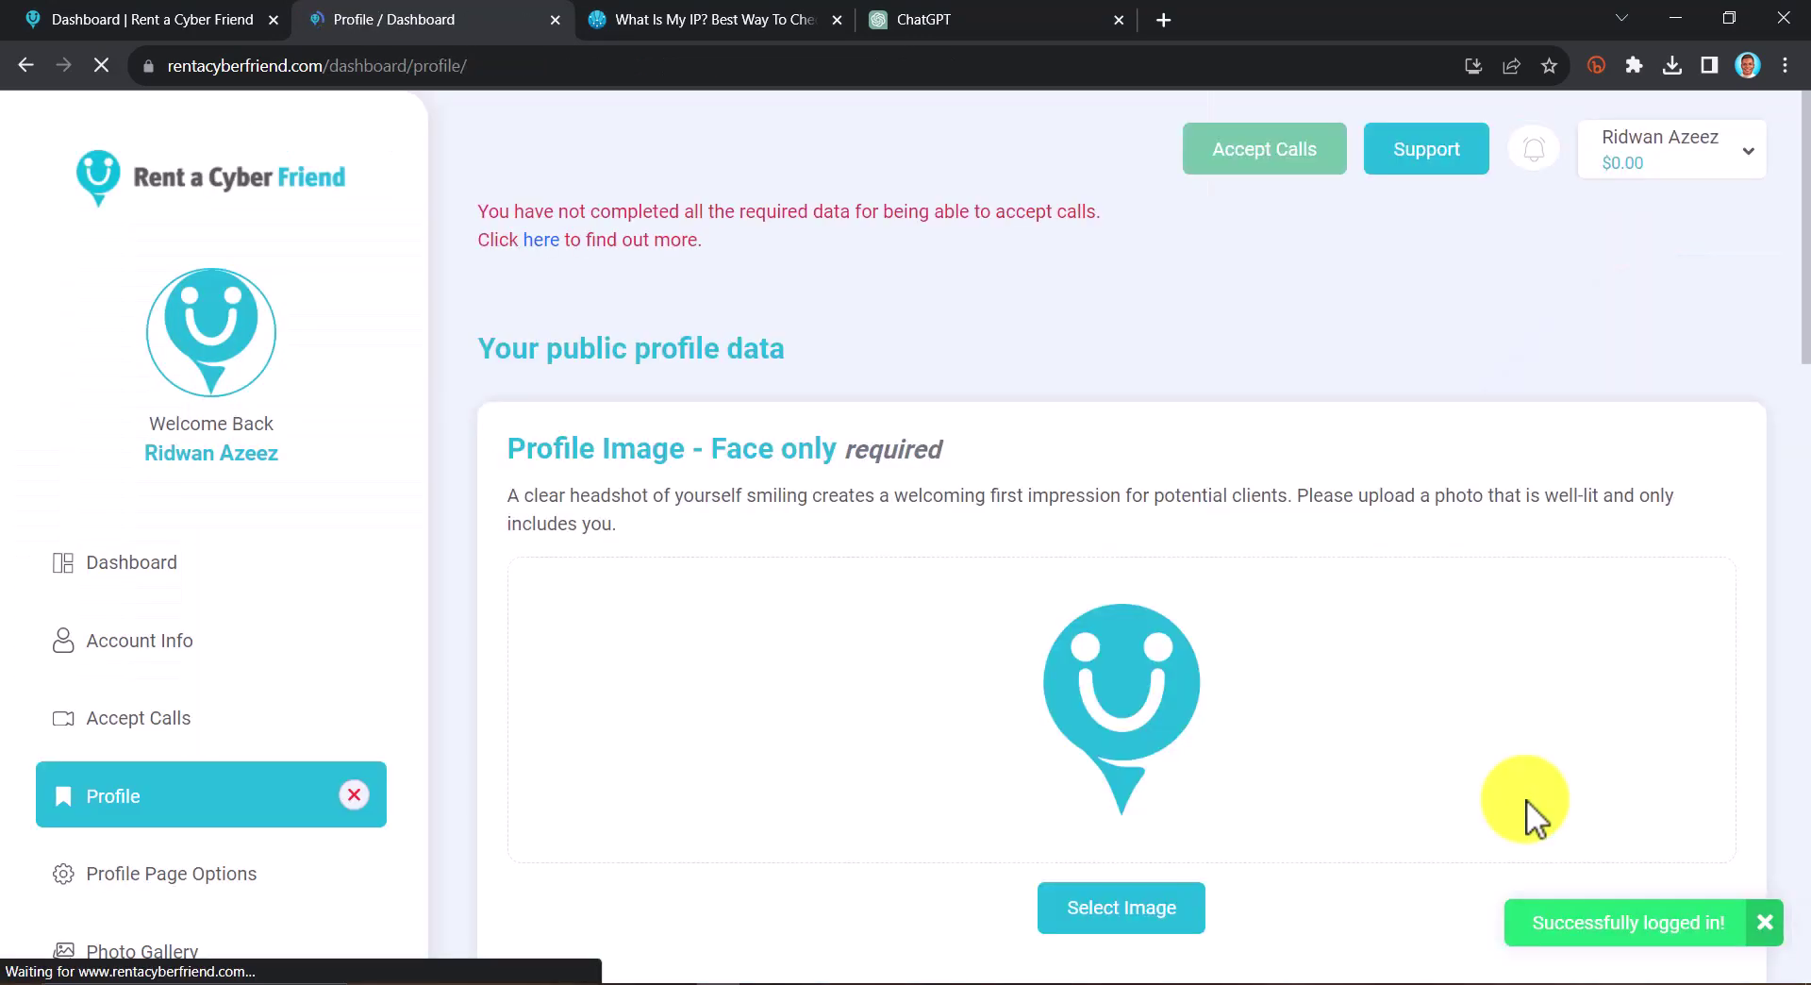
# - Read the thank-you banner stating the review may take up to 12 hours
pyautogui.scroll(-6, 1015, 524)
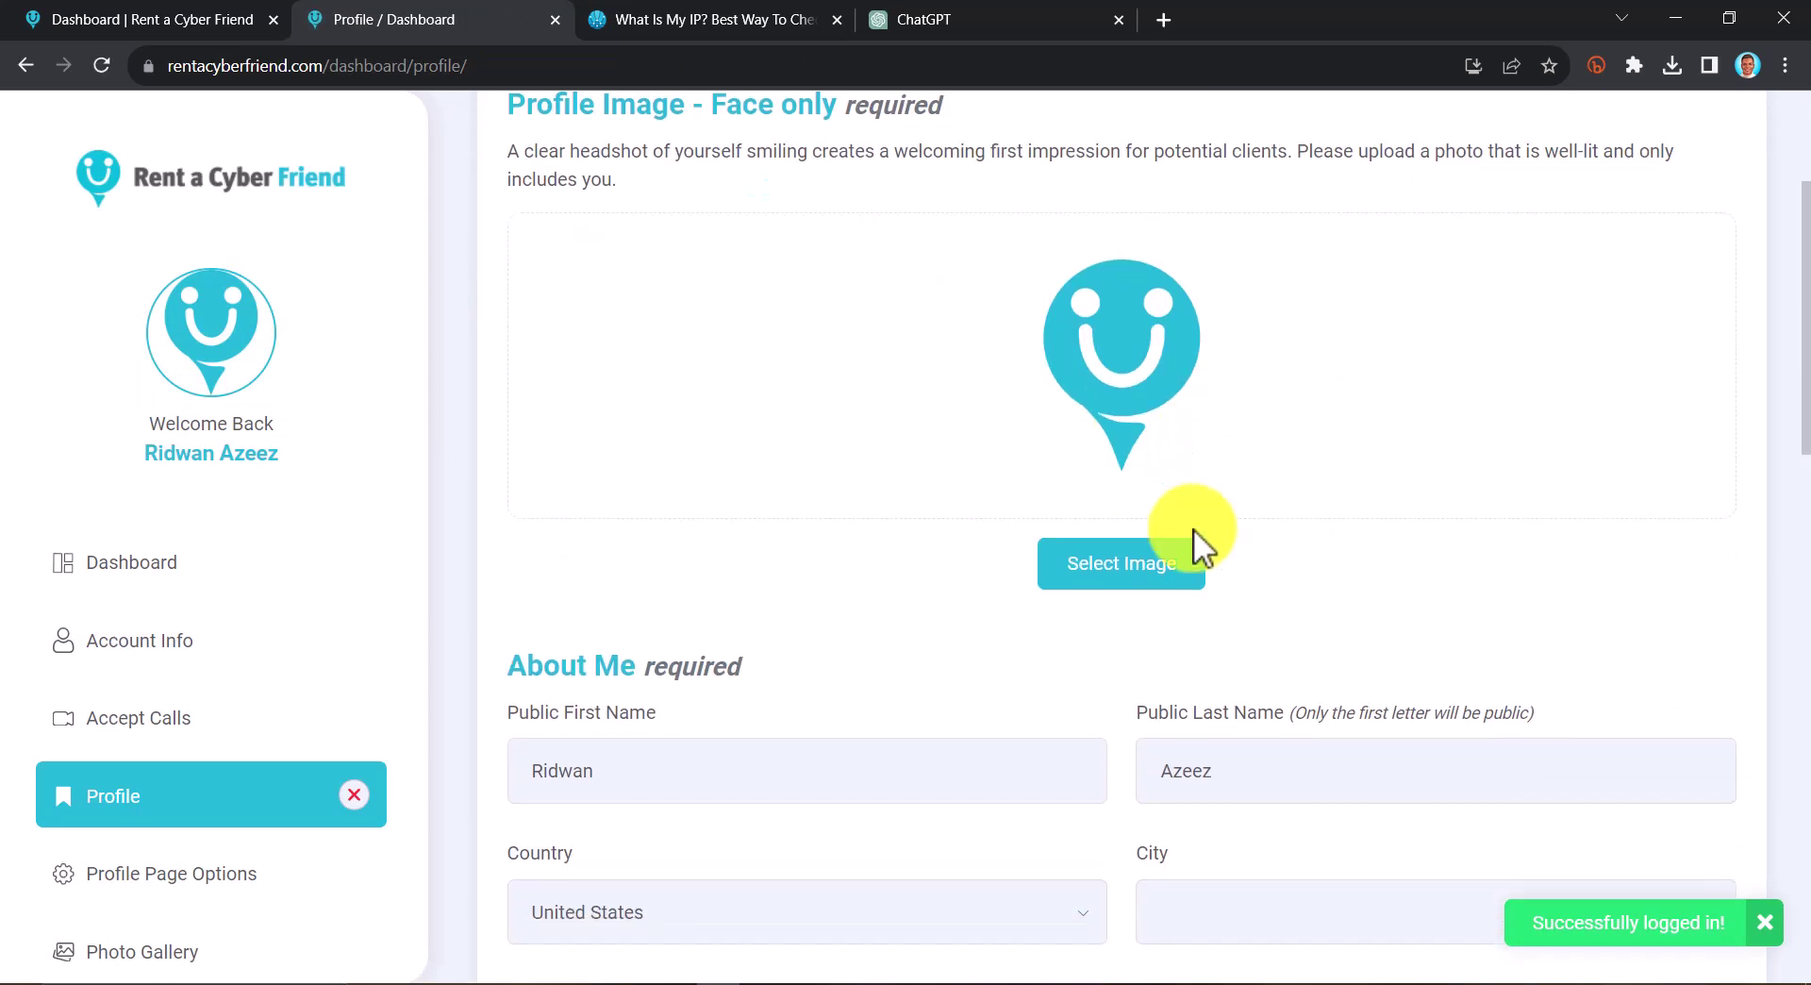
pyautogui.scroll(2, 1187, 390)
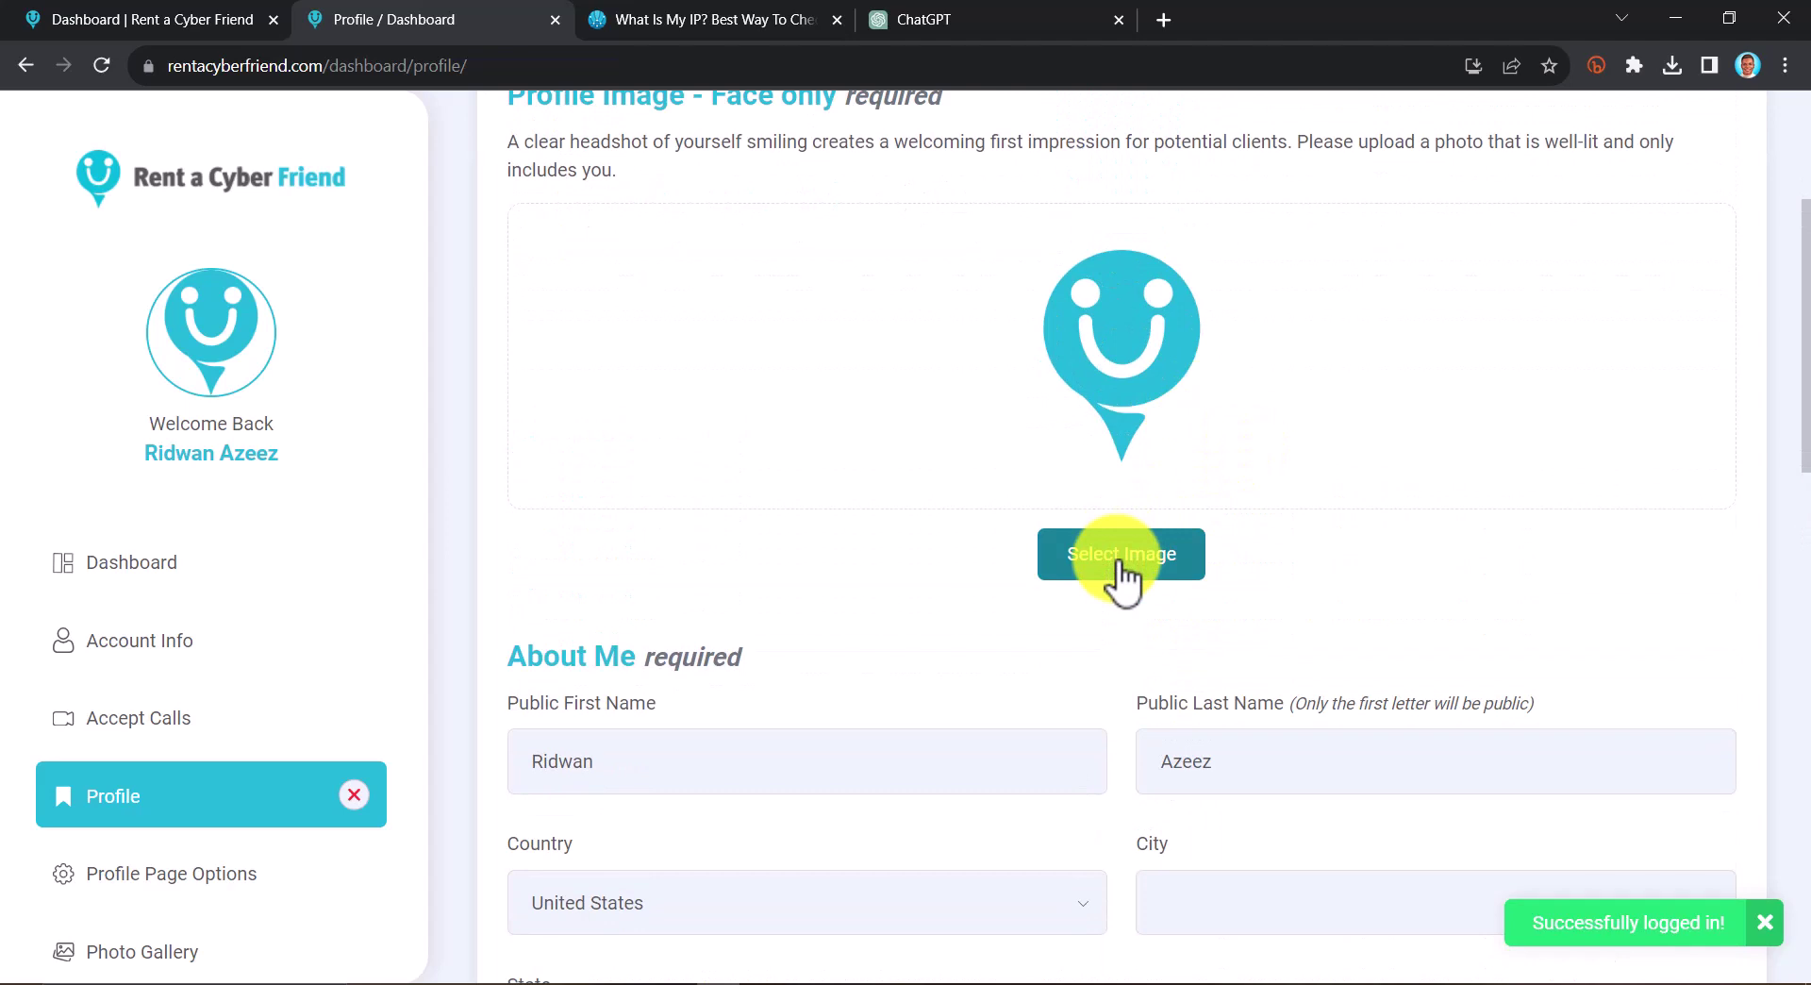
pyautogui.scroll(5, 1192, 375)
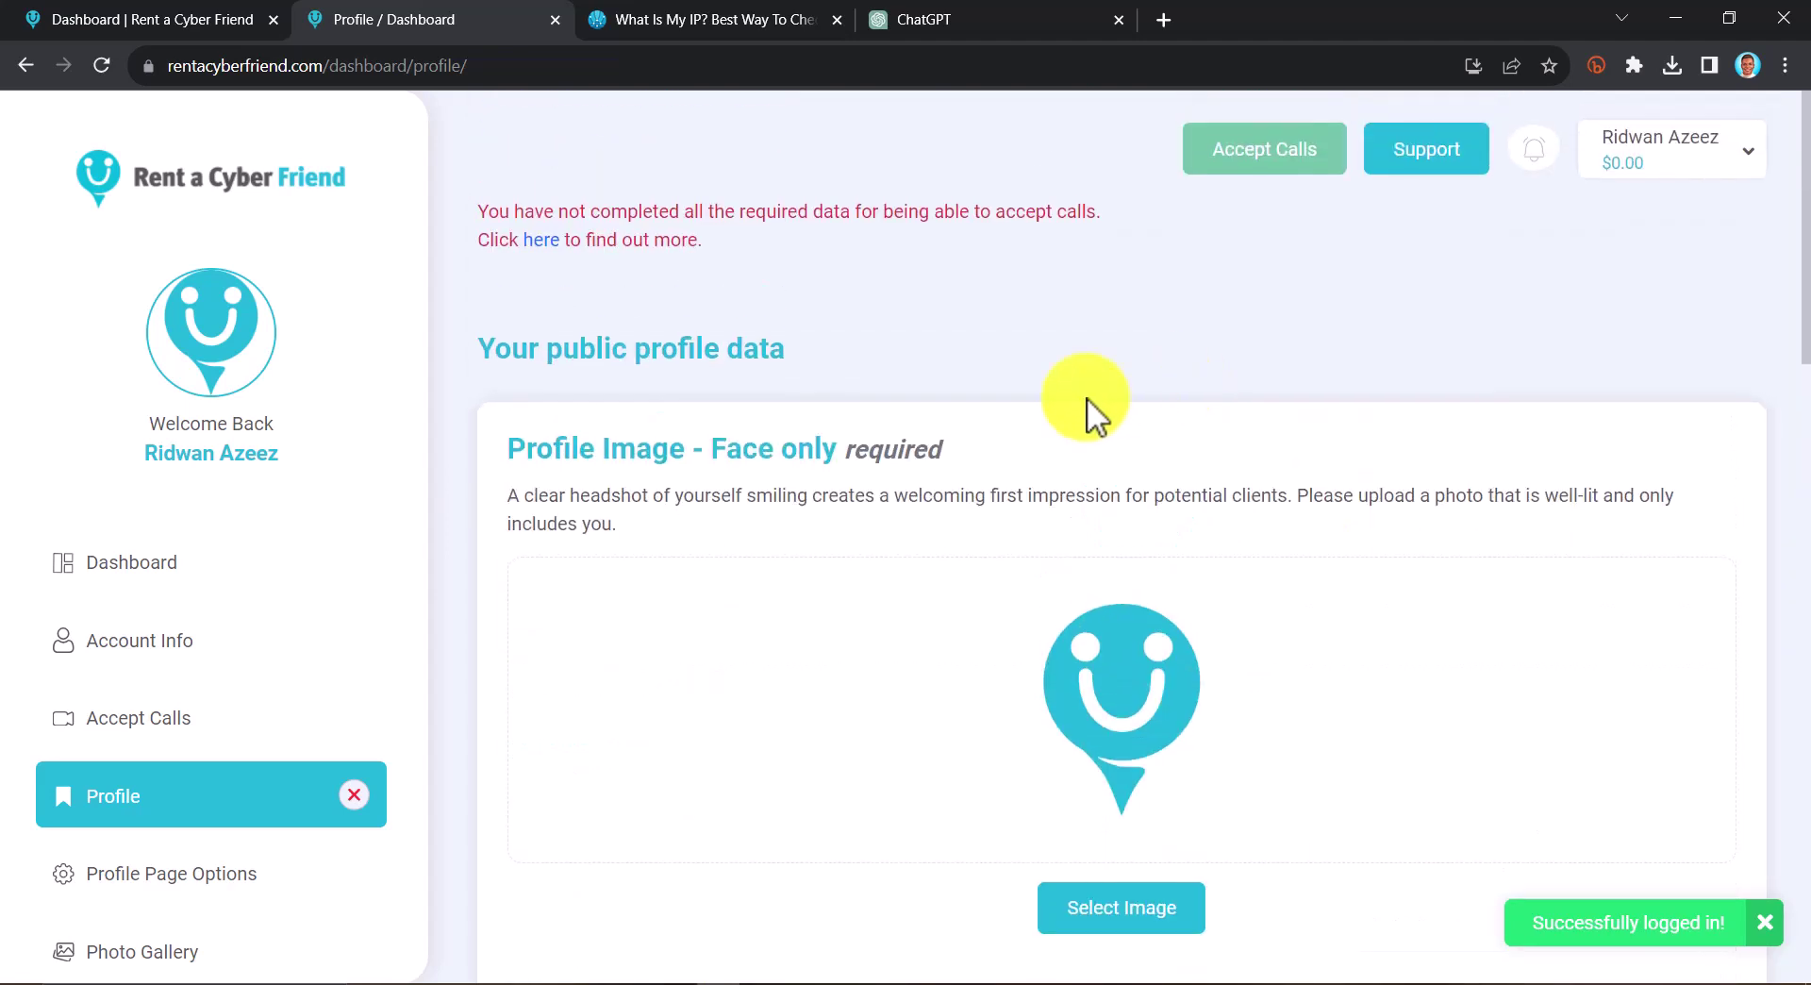
pyautogui.scroll(-5, 1087, 407)
pyautogui.scroll(-1, 1136, 453)
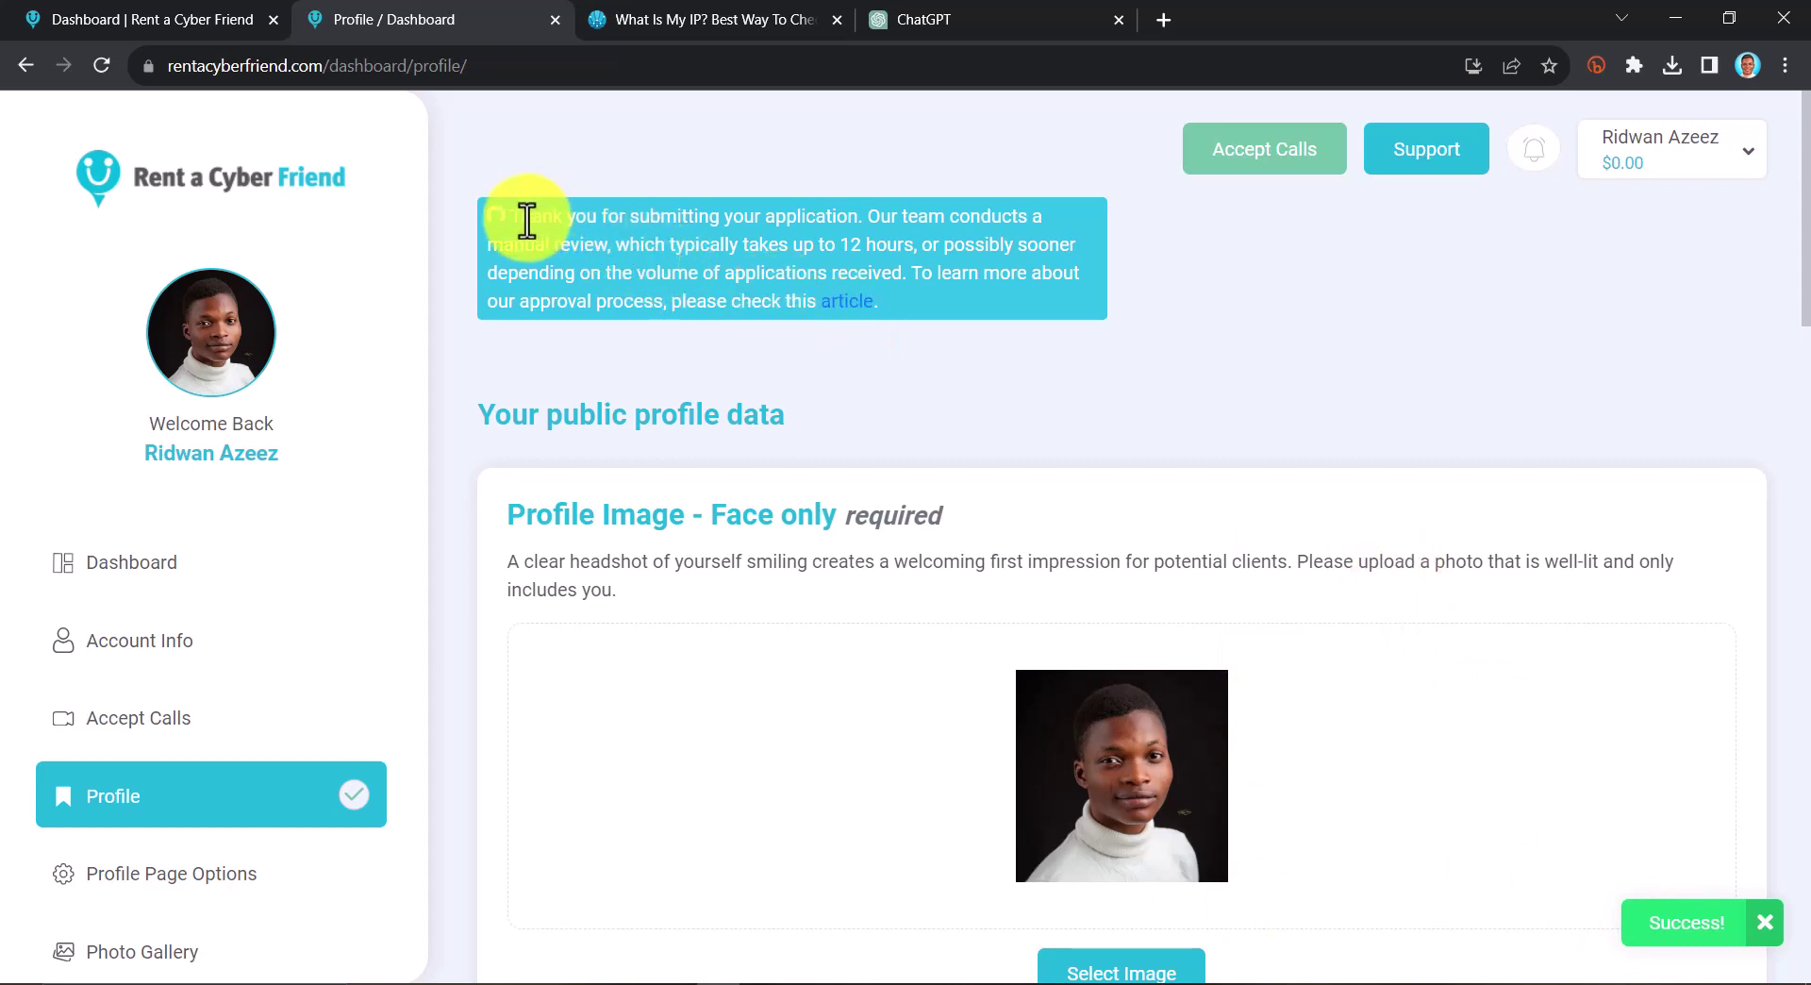
pyautogui.moveTo(511, 215); pyautogui.dragTo(979, 217)
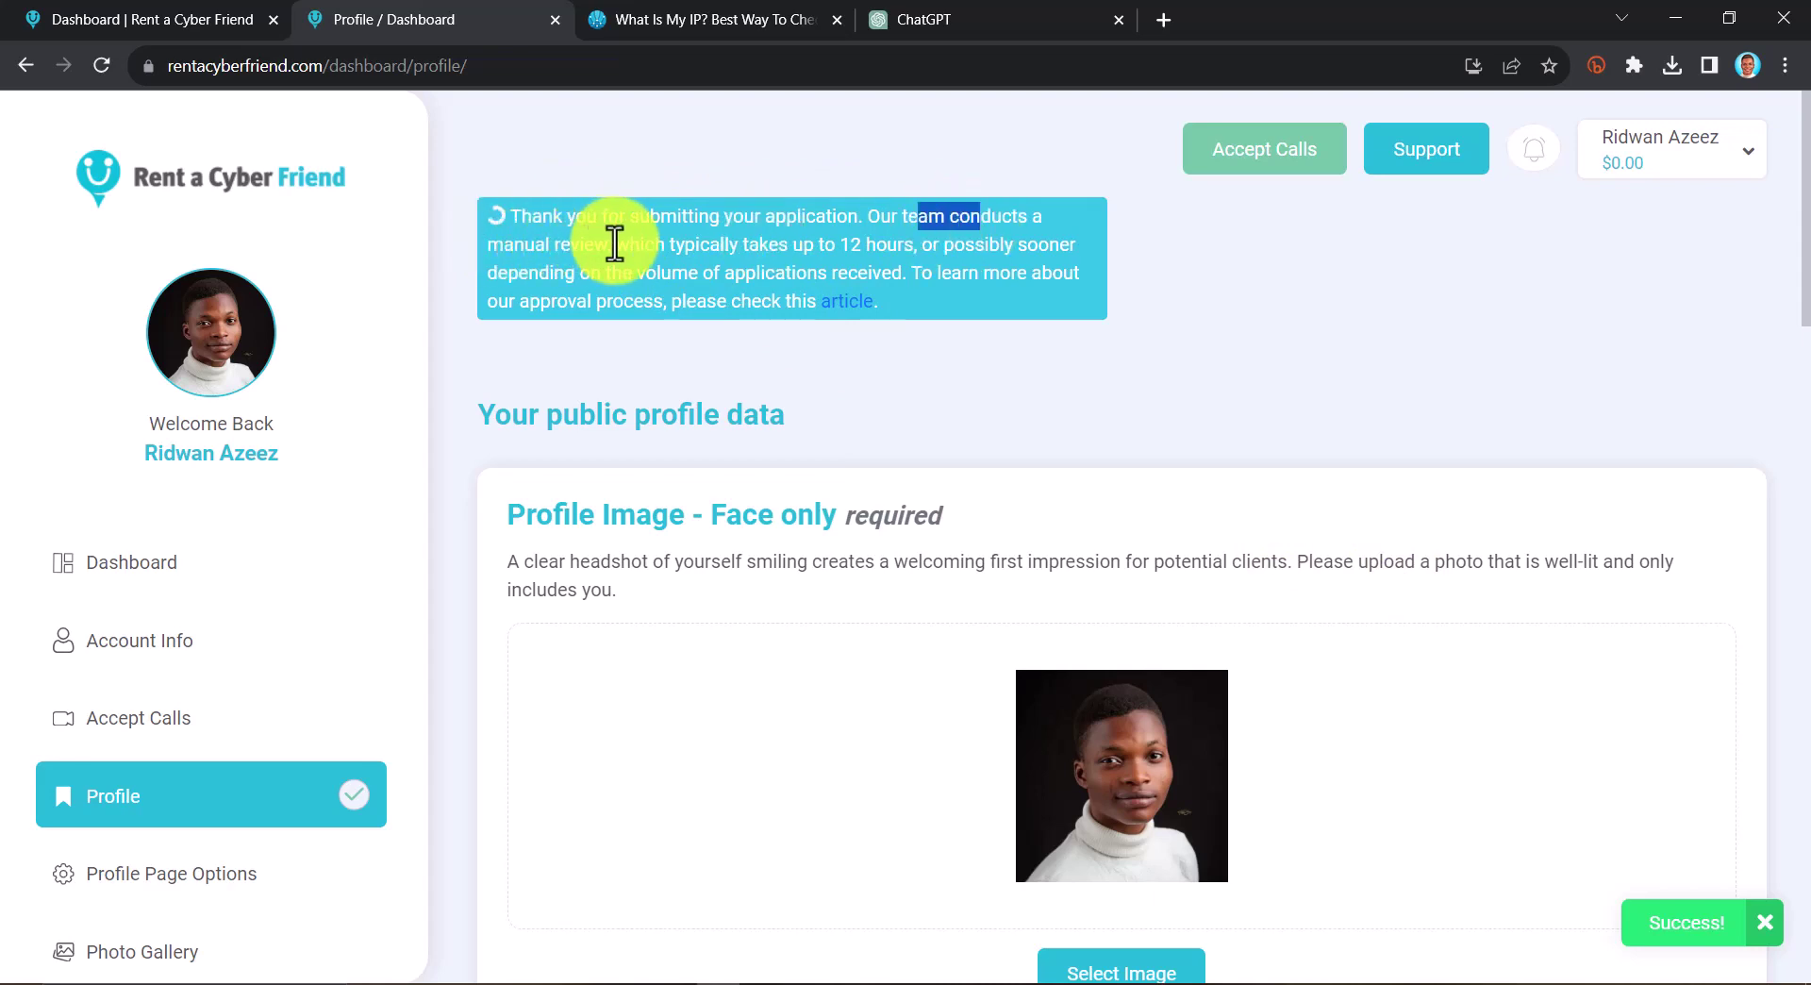
pyautogui.moveTo(639, 245); pyautogui.dragTo(876, 244)
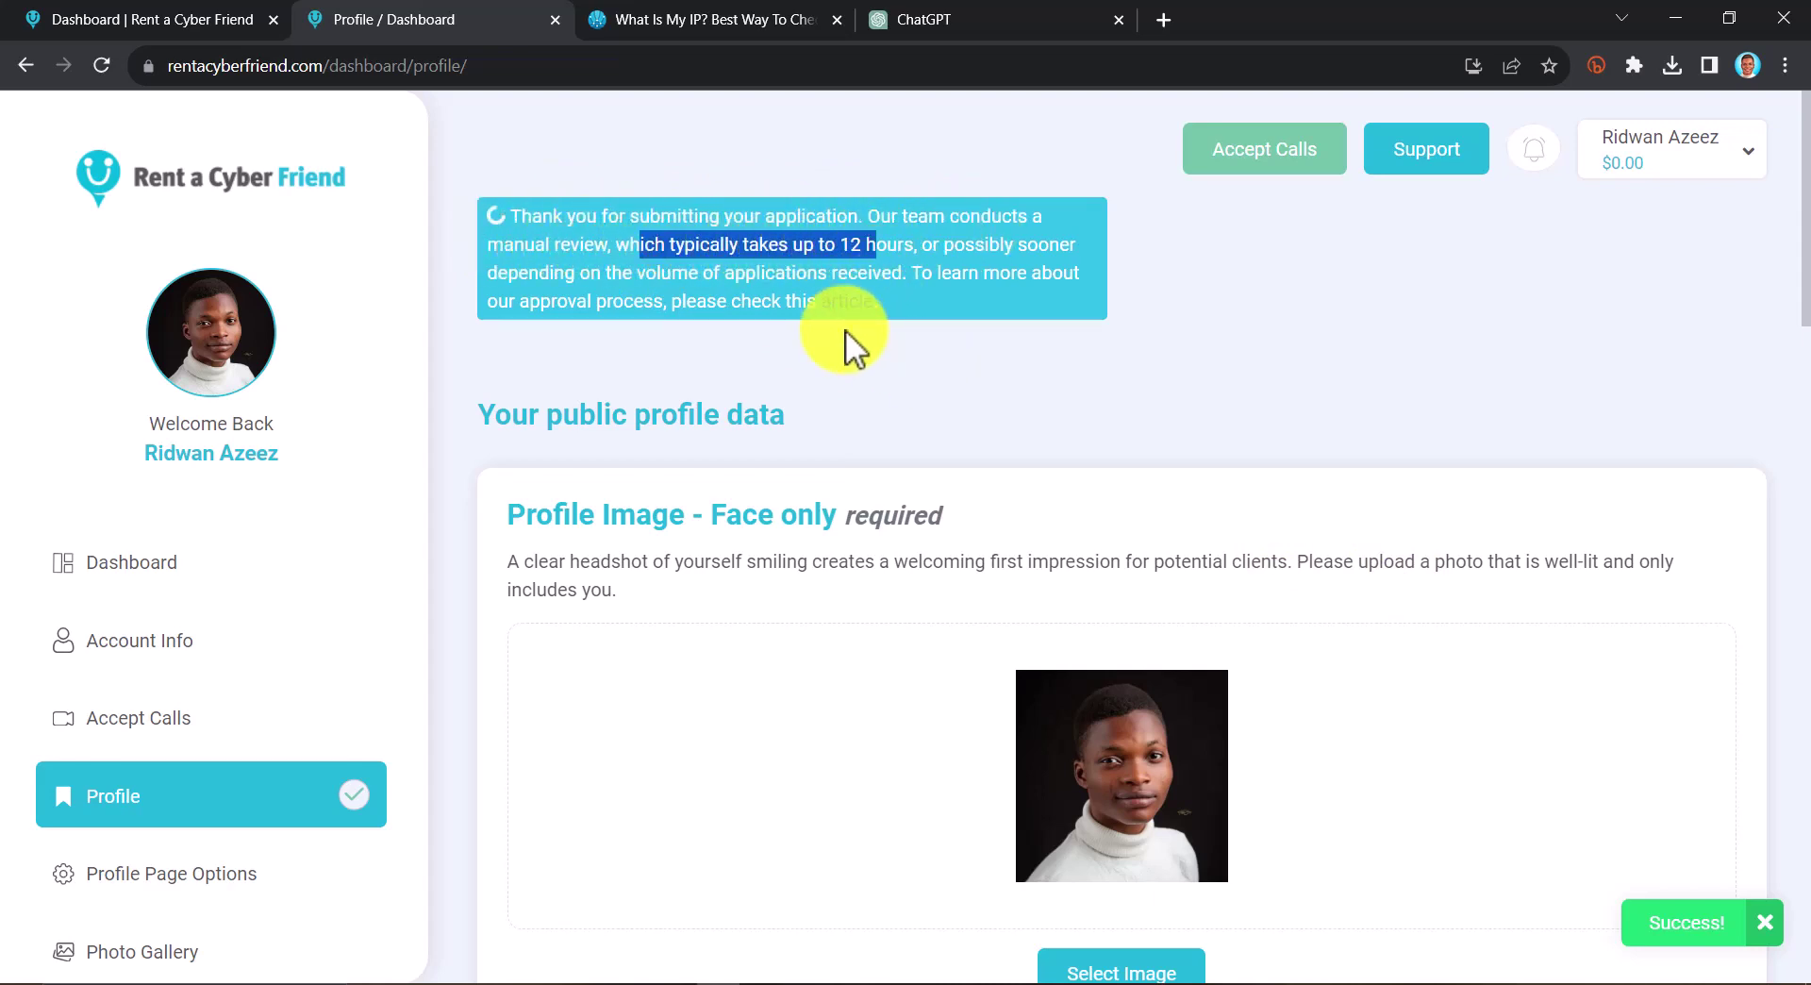
pyautogui.scroll(-5, 1007, 368)
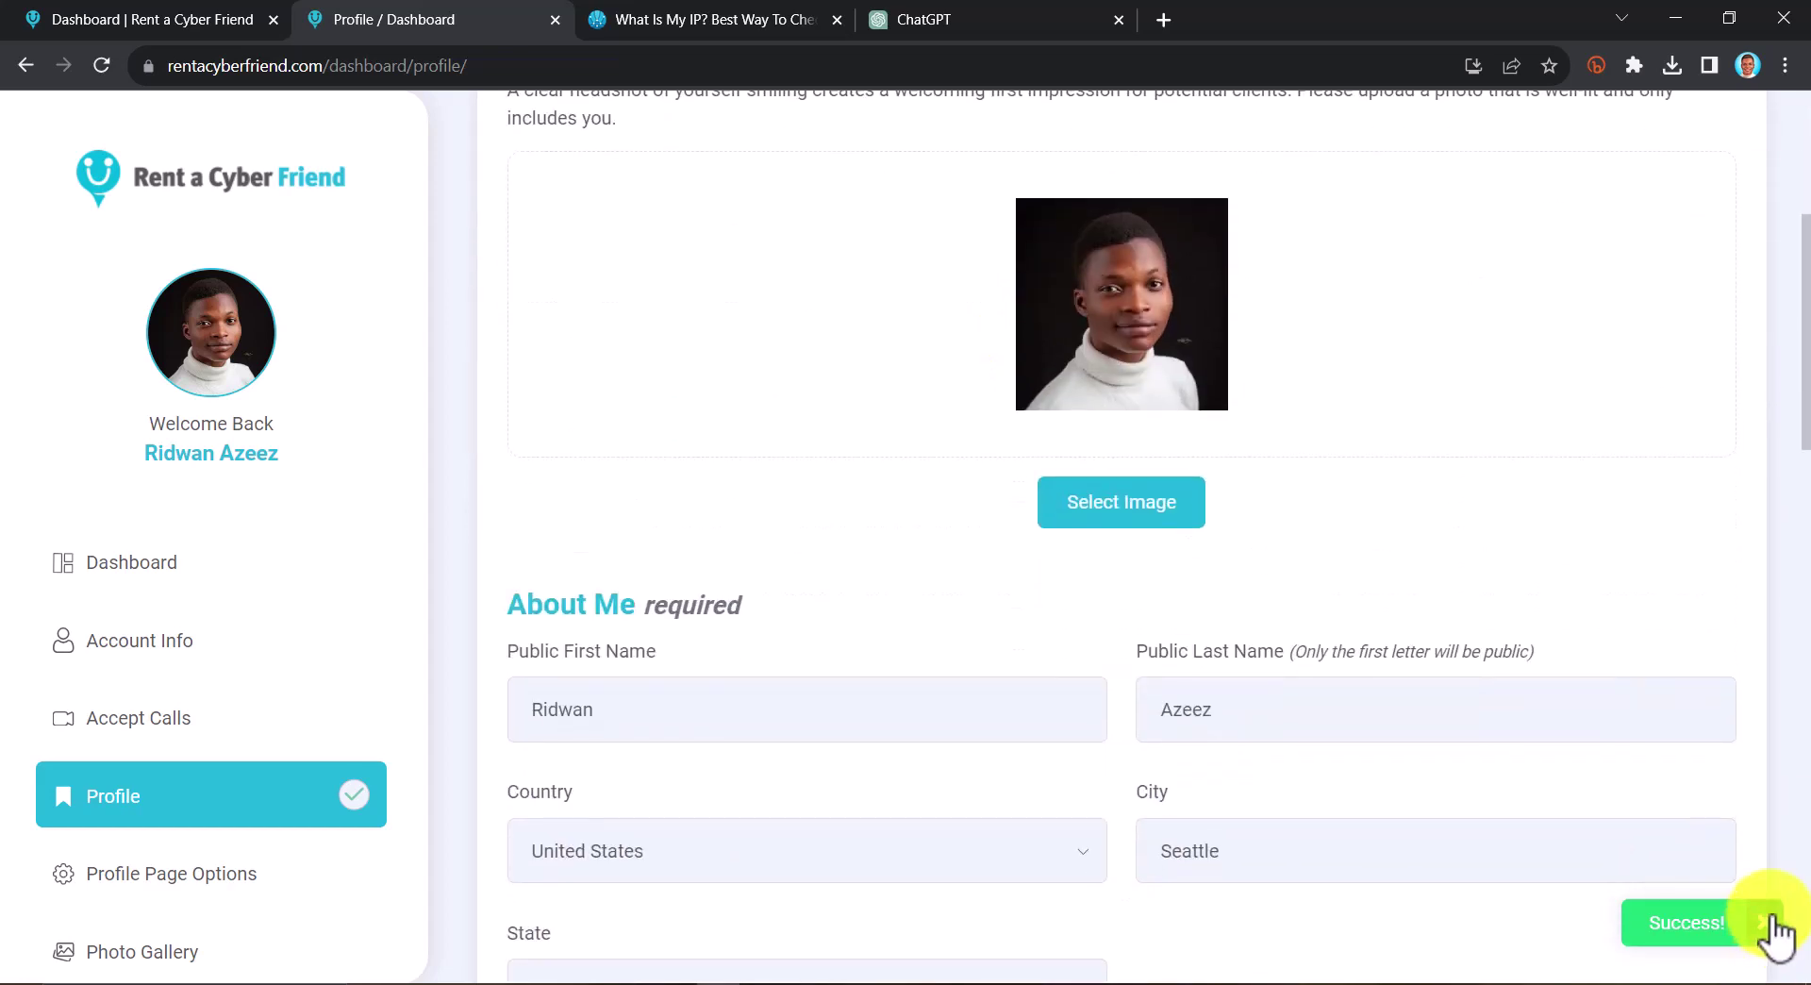
pyautogui.scroll(1, 1203, 659)
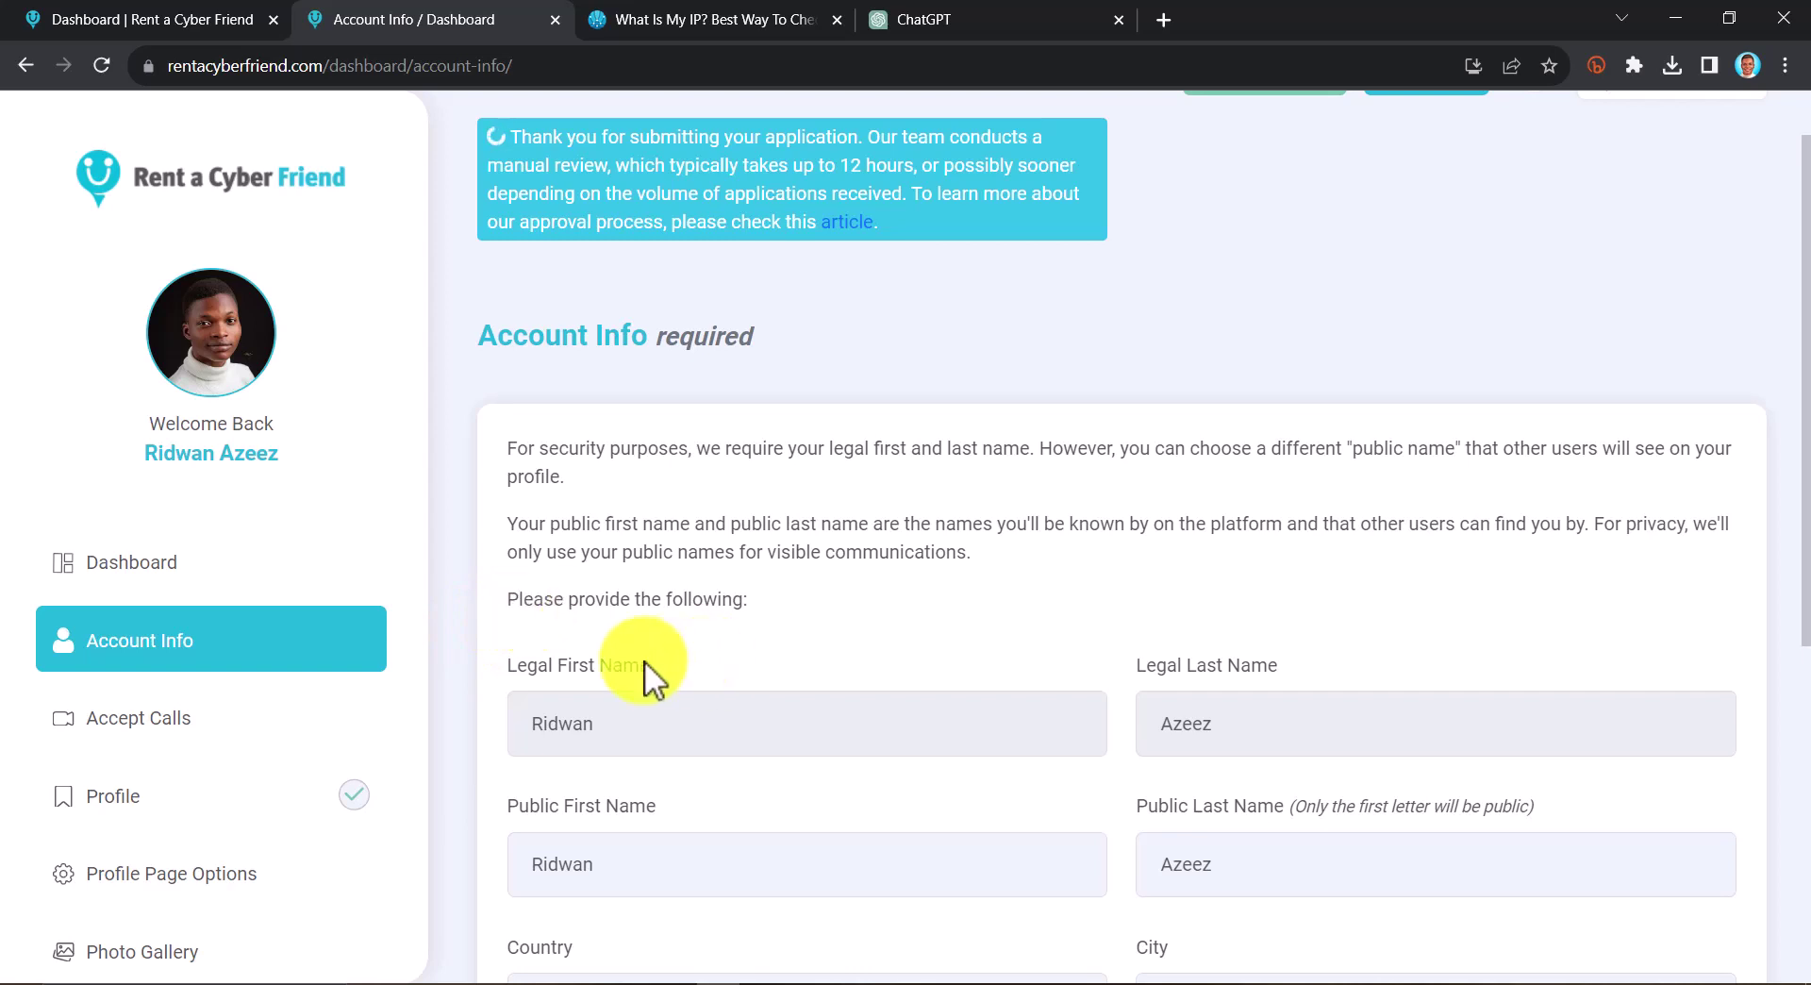
pyautogui.scroll(-2, 1051, 655)
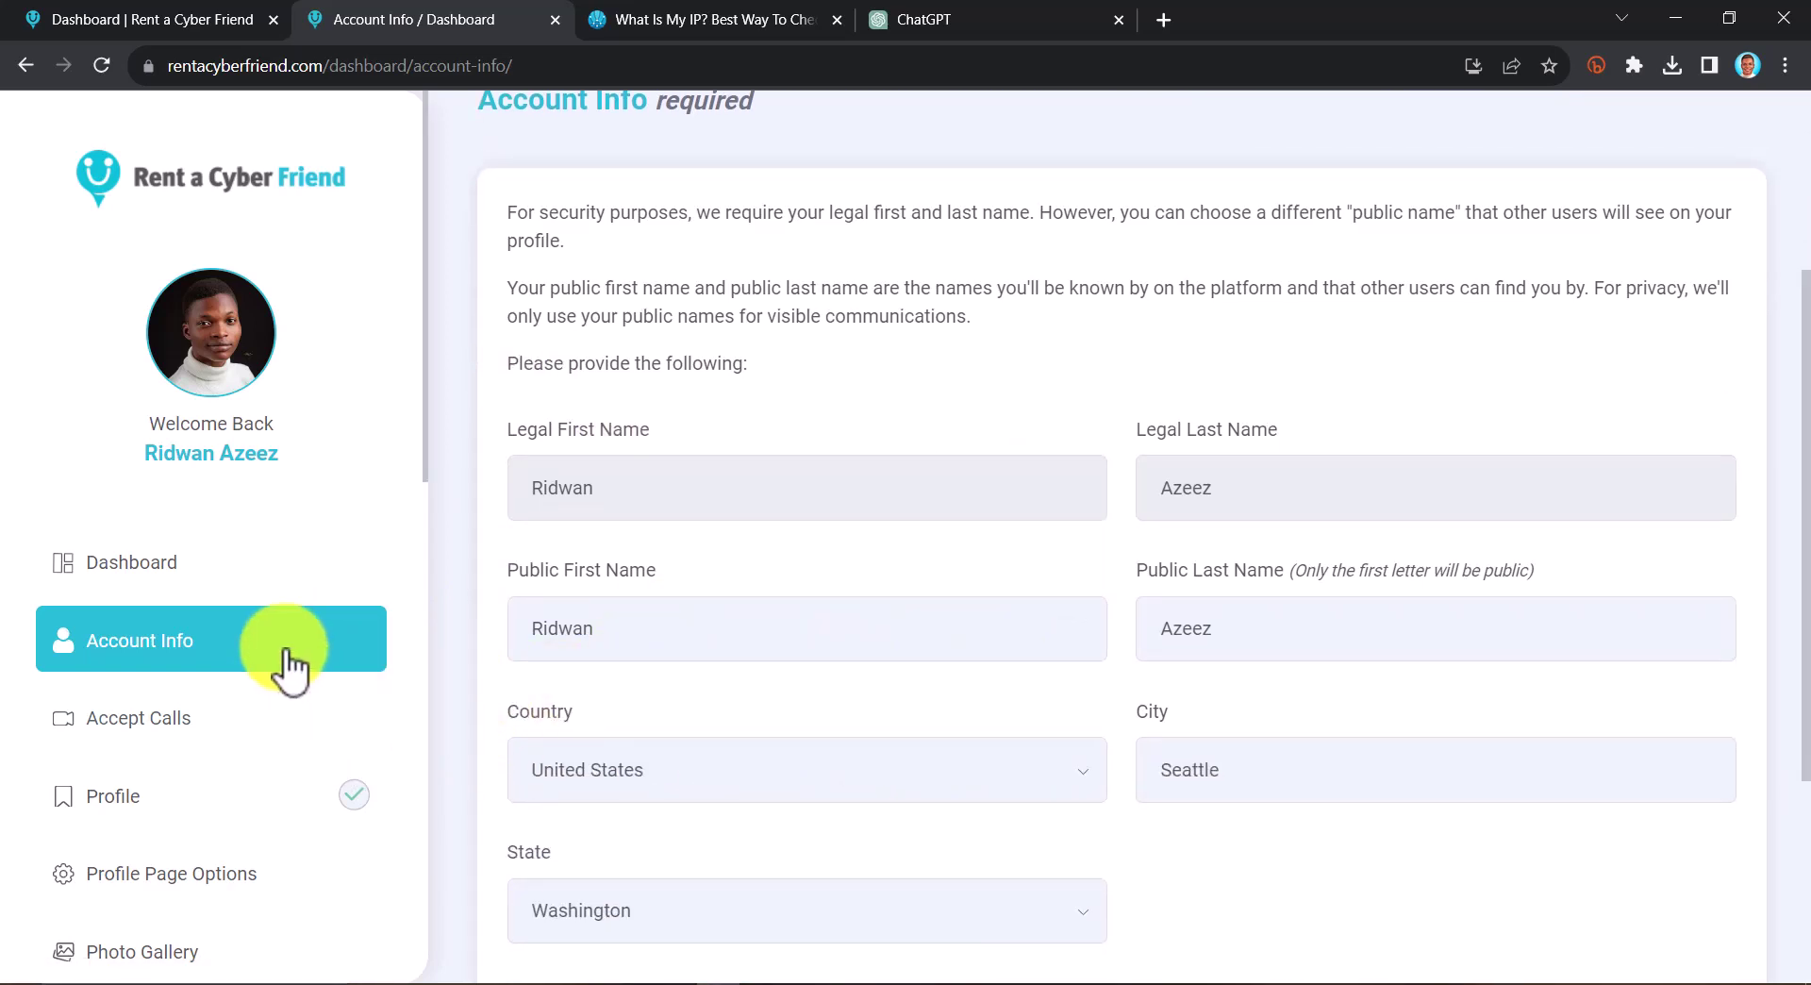
pyautogui.scroll(-3, 1043, 646)
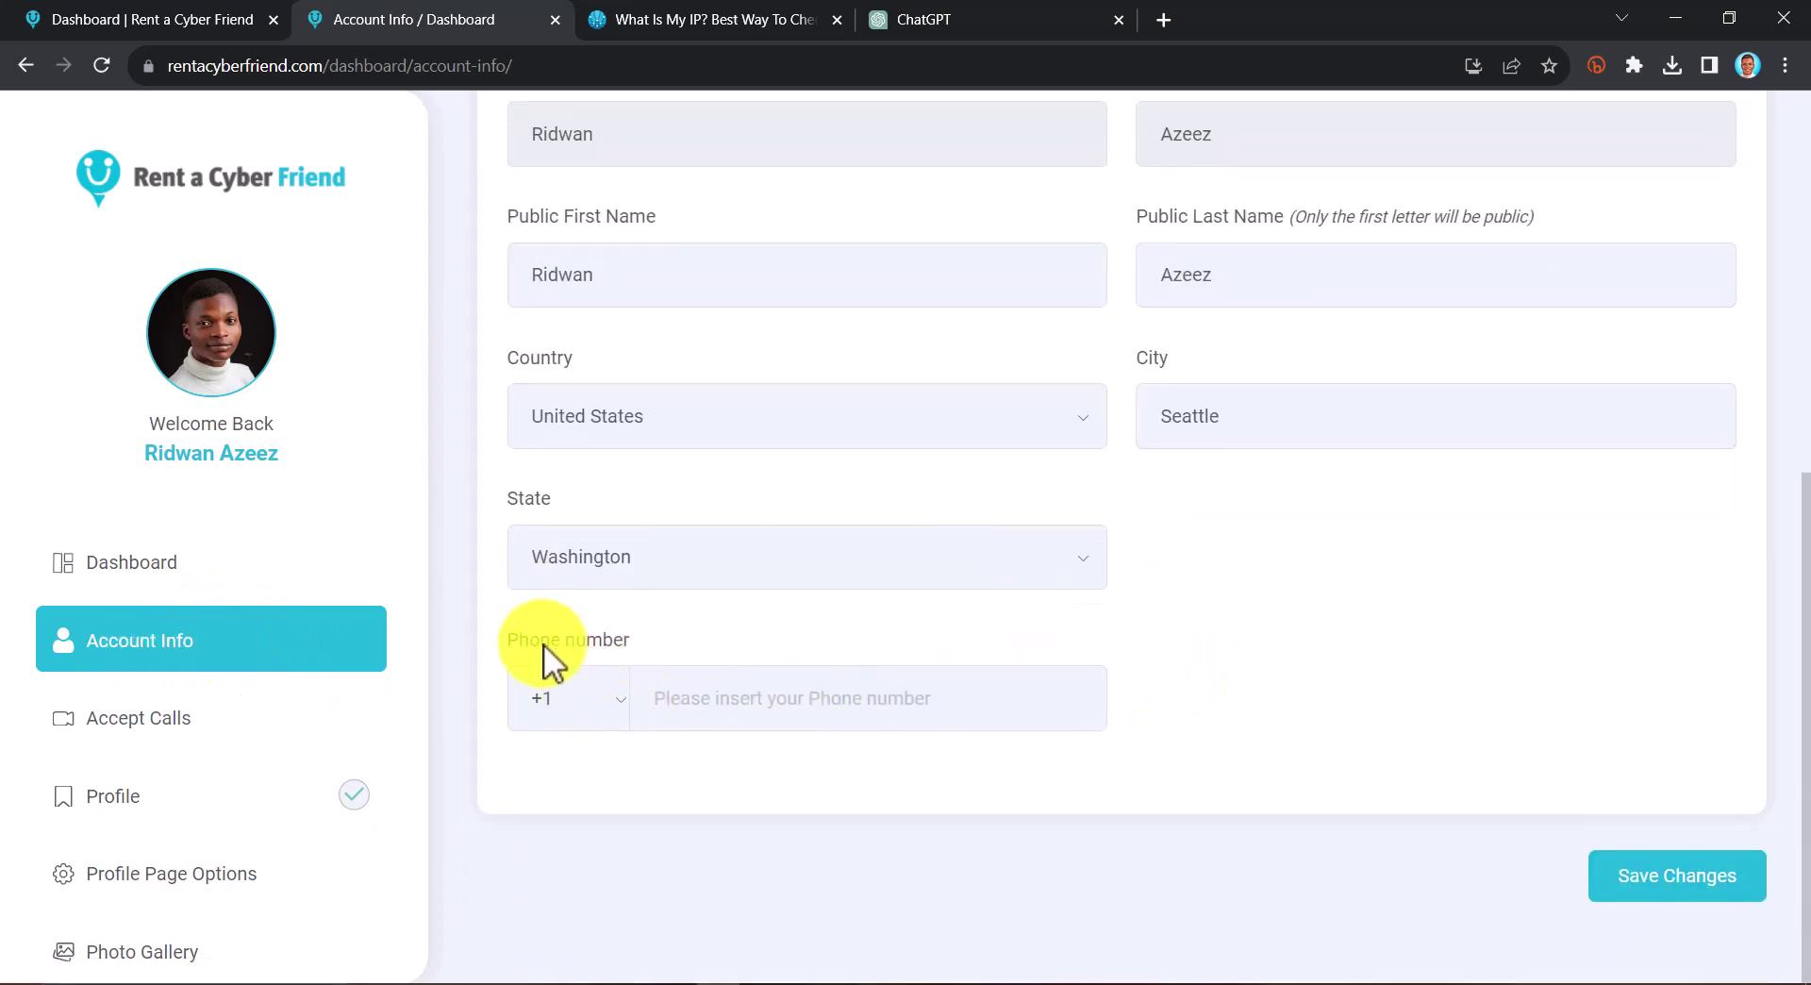
pyautogui.moveTo(483, 641); pyautogui.dragTo(667, 647)
pyautogui.click(644, 651)
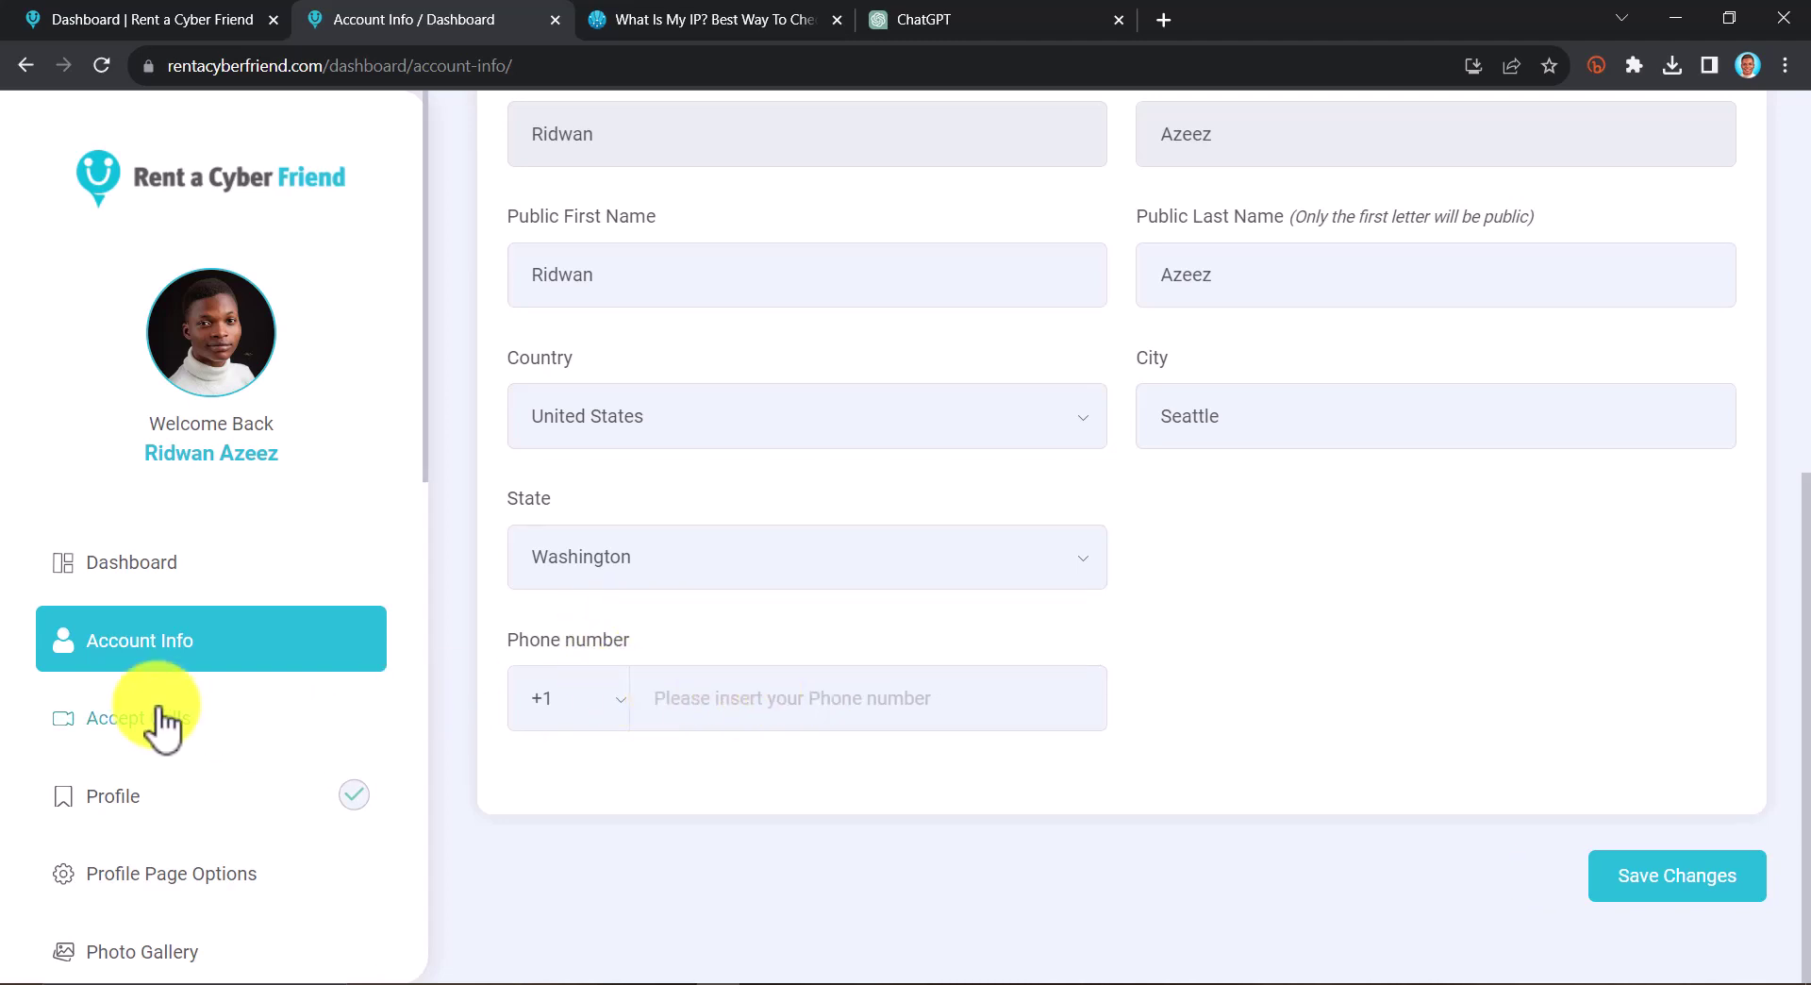
pyautogui.scroll(-3, 162, 727)
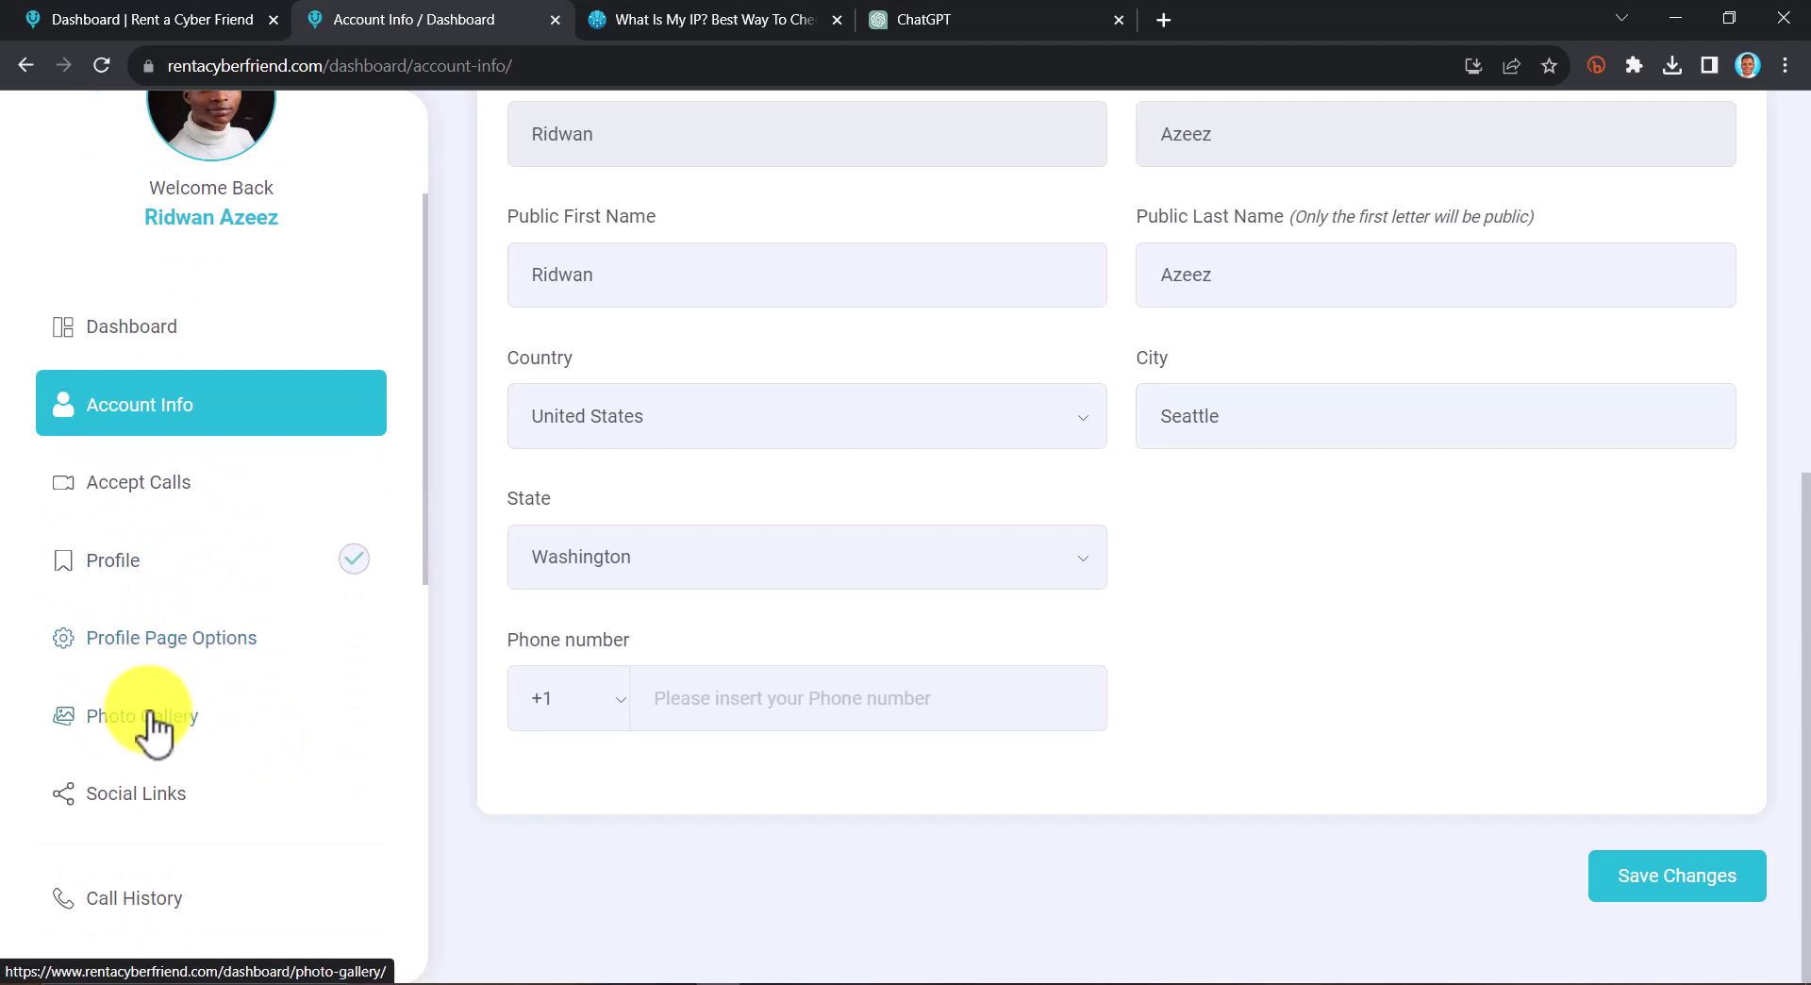
# - Read the Photo Gallery unavailable notice, then go to Profile Page Options
pyautogui.click(151, 727)
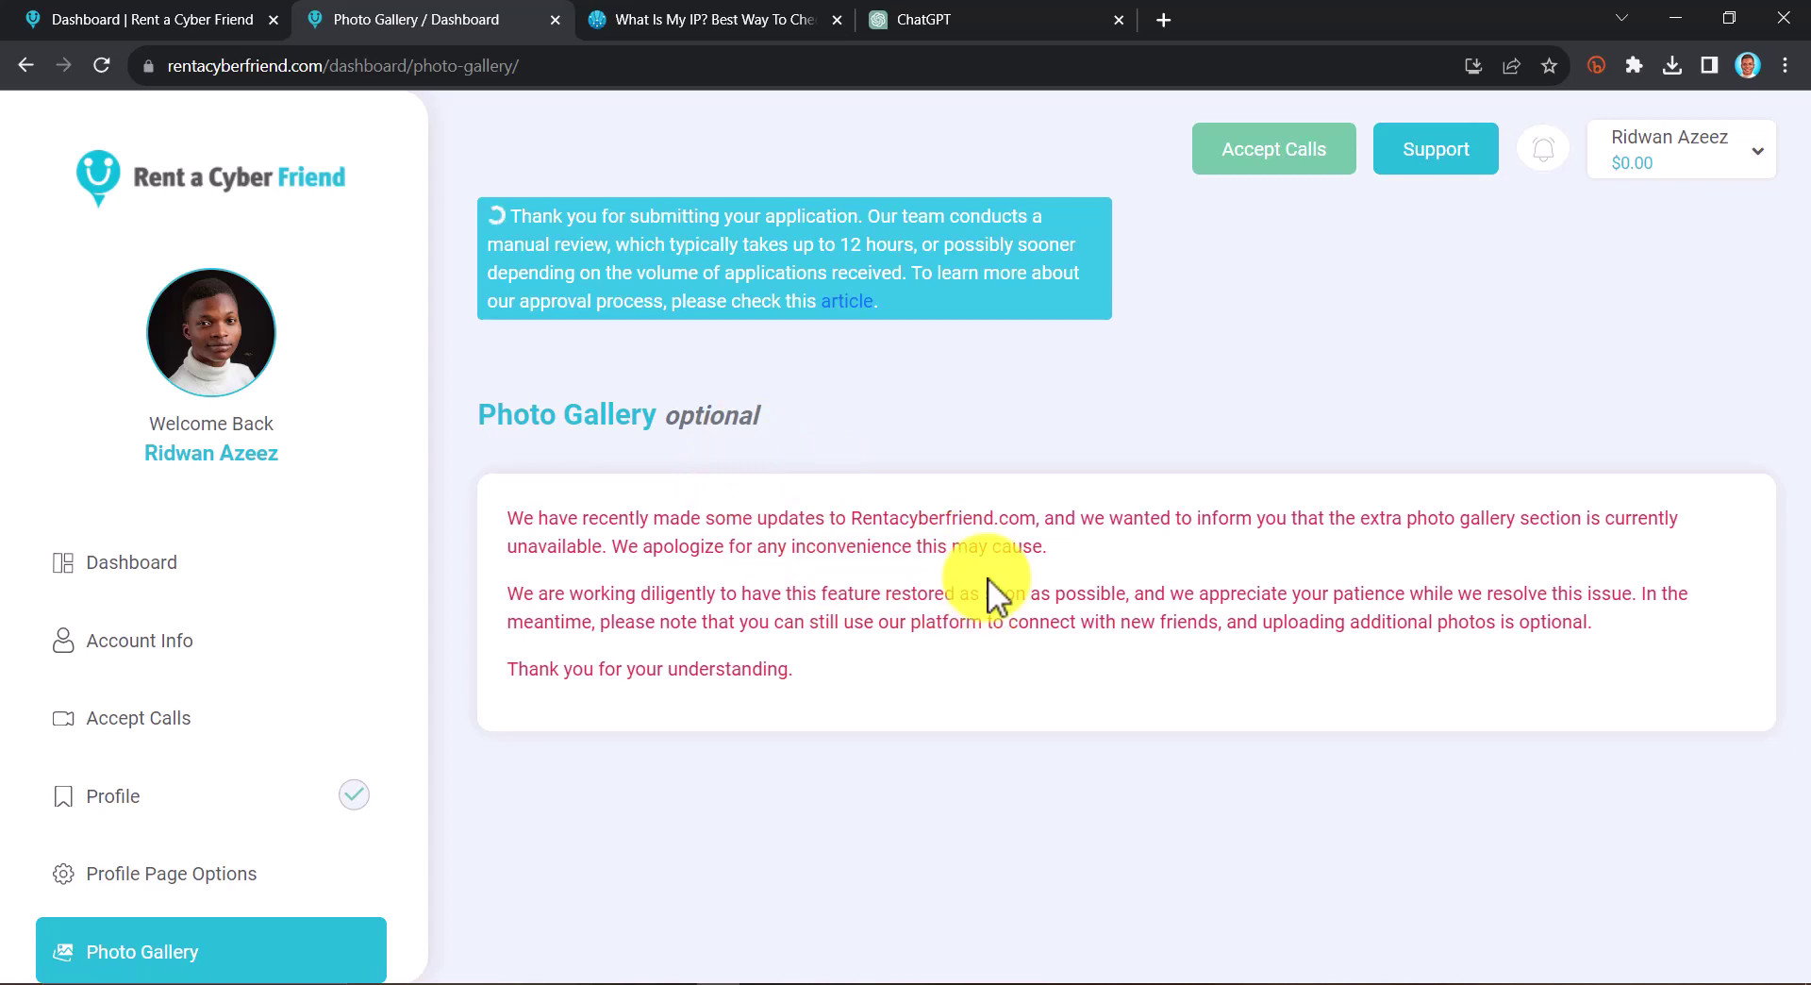
pyautogui.moveTo(510, 517); pyautogui.dragTo(1108, 655)
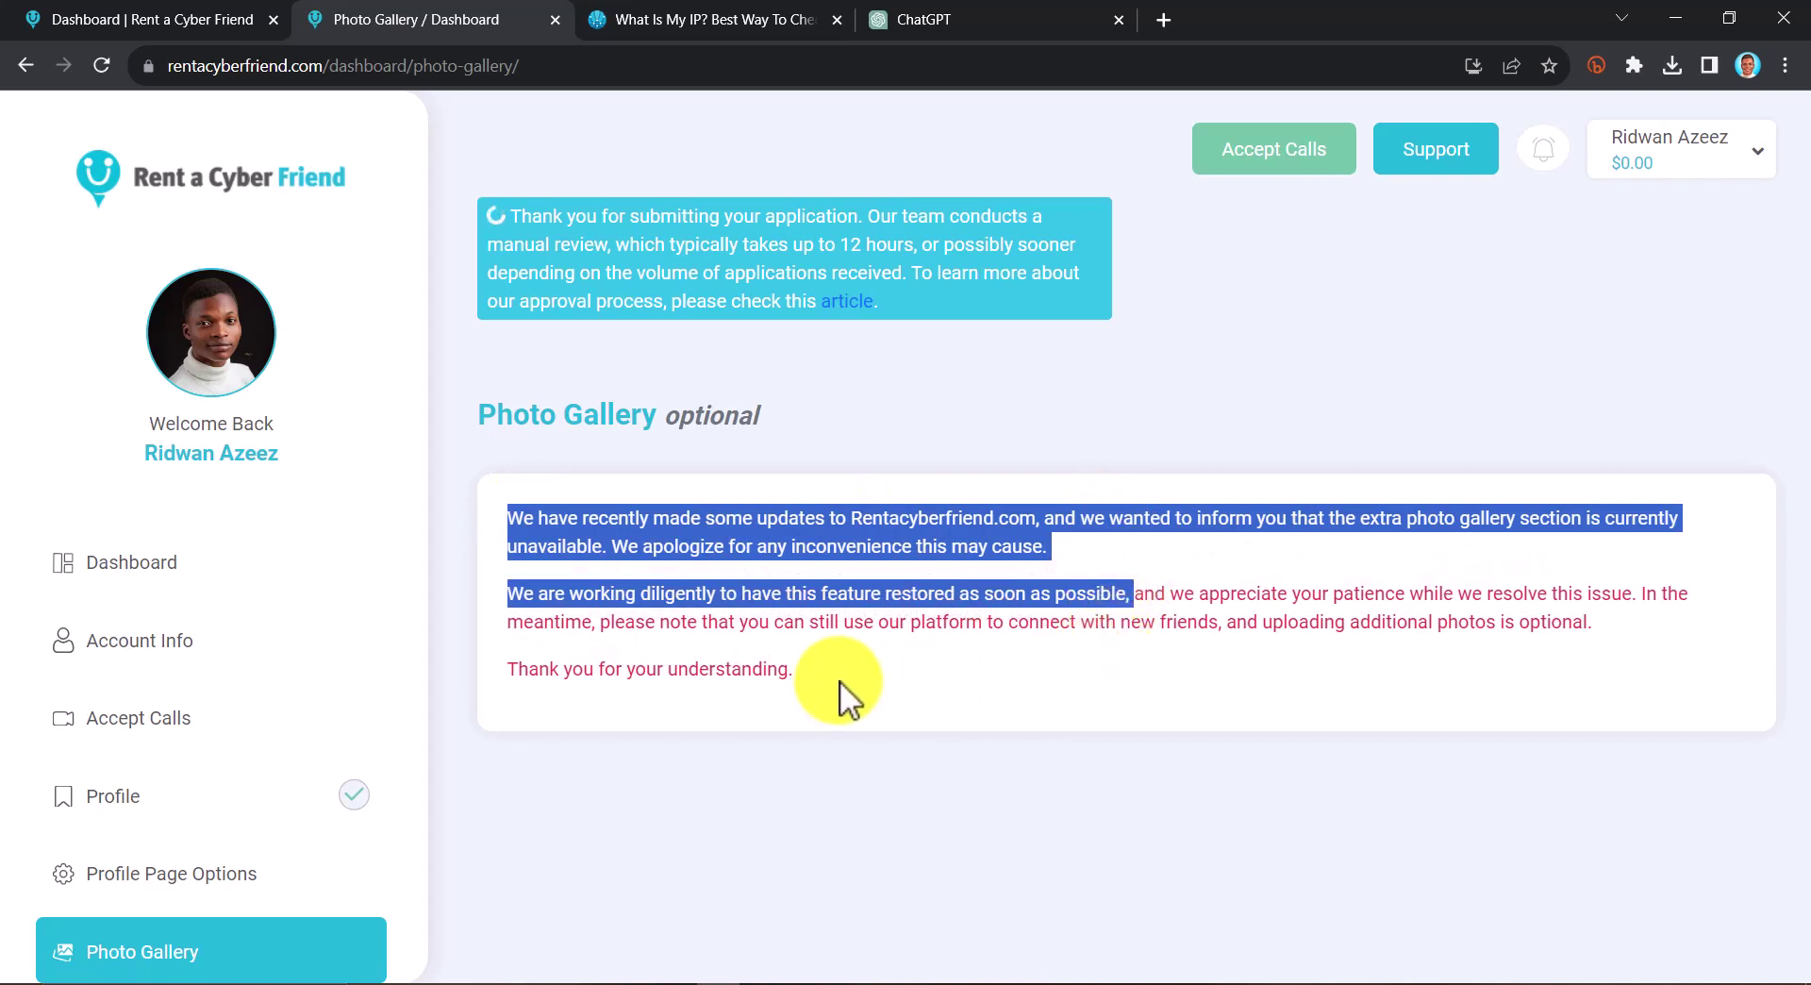
pyautogui.moveTo(849, 695); pyautogui.dragTo(498, 517)
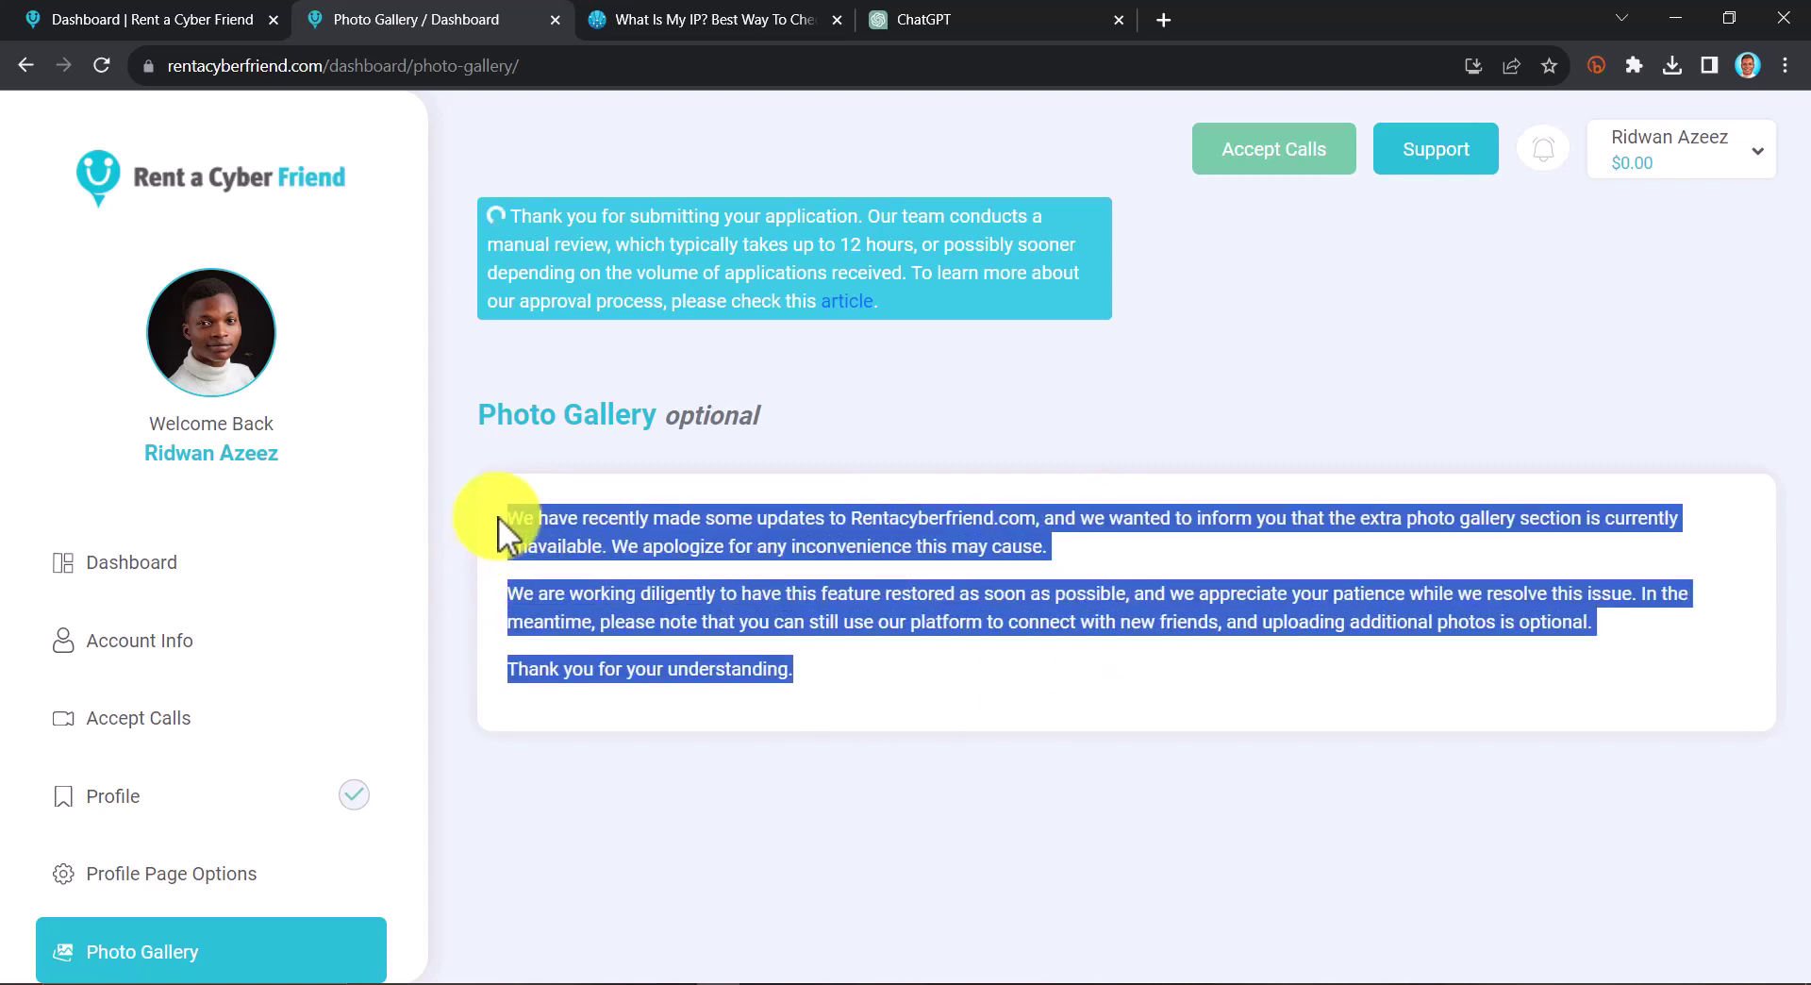
pyautogui.click(1094, 576)
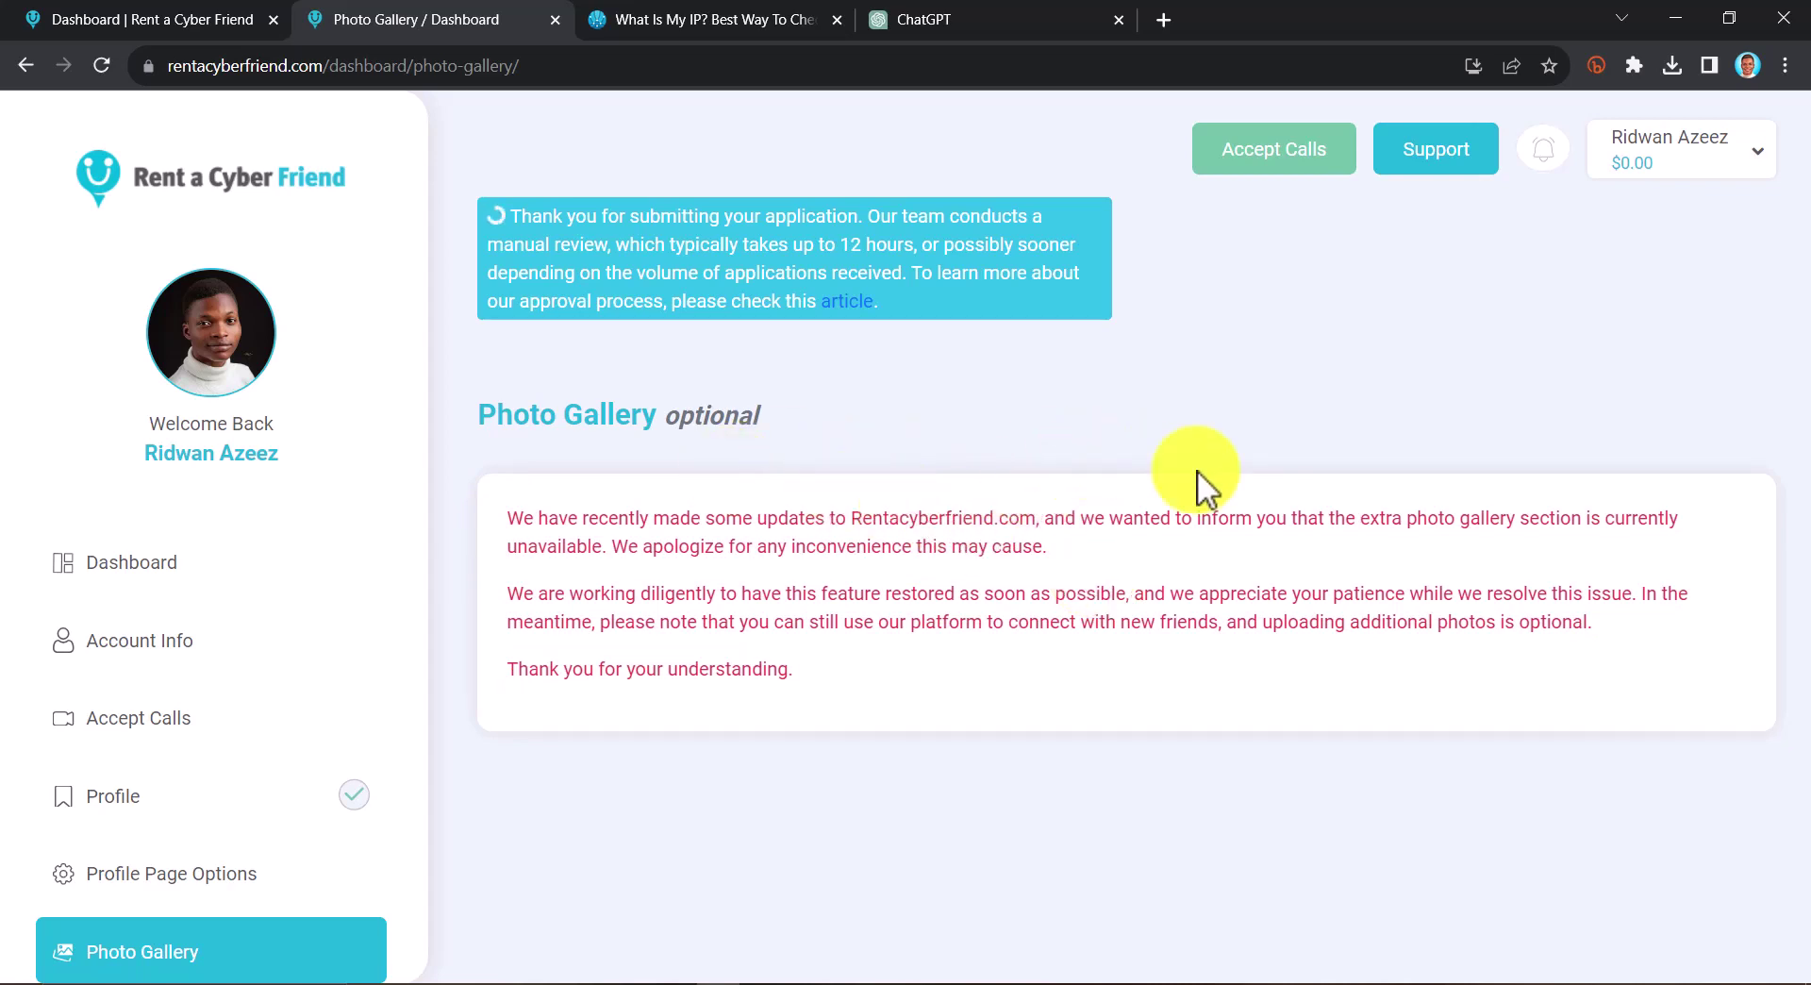
pyautogui.moveTo(1076, 518); pyautogui.dragTo(1211, 518)
pyautogui.click(1143, 547)
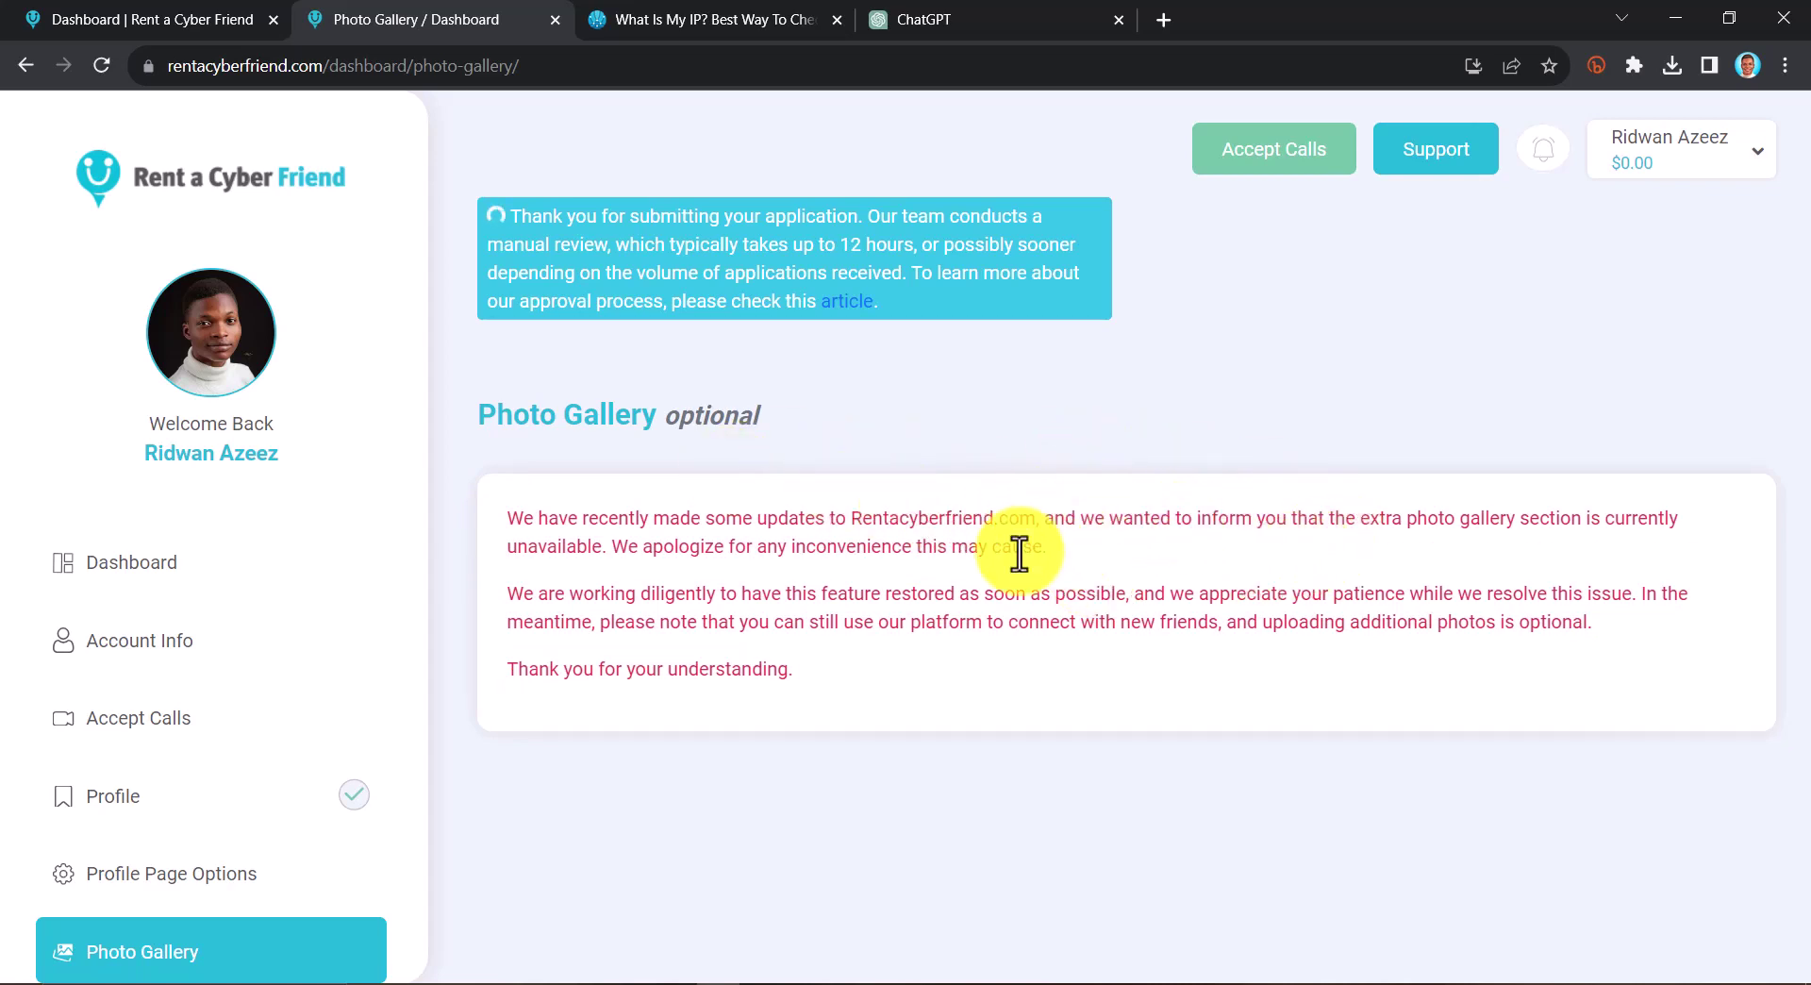
pyautogui.scroll(-3, 247, 688)
pyautogui.click(247, 684)
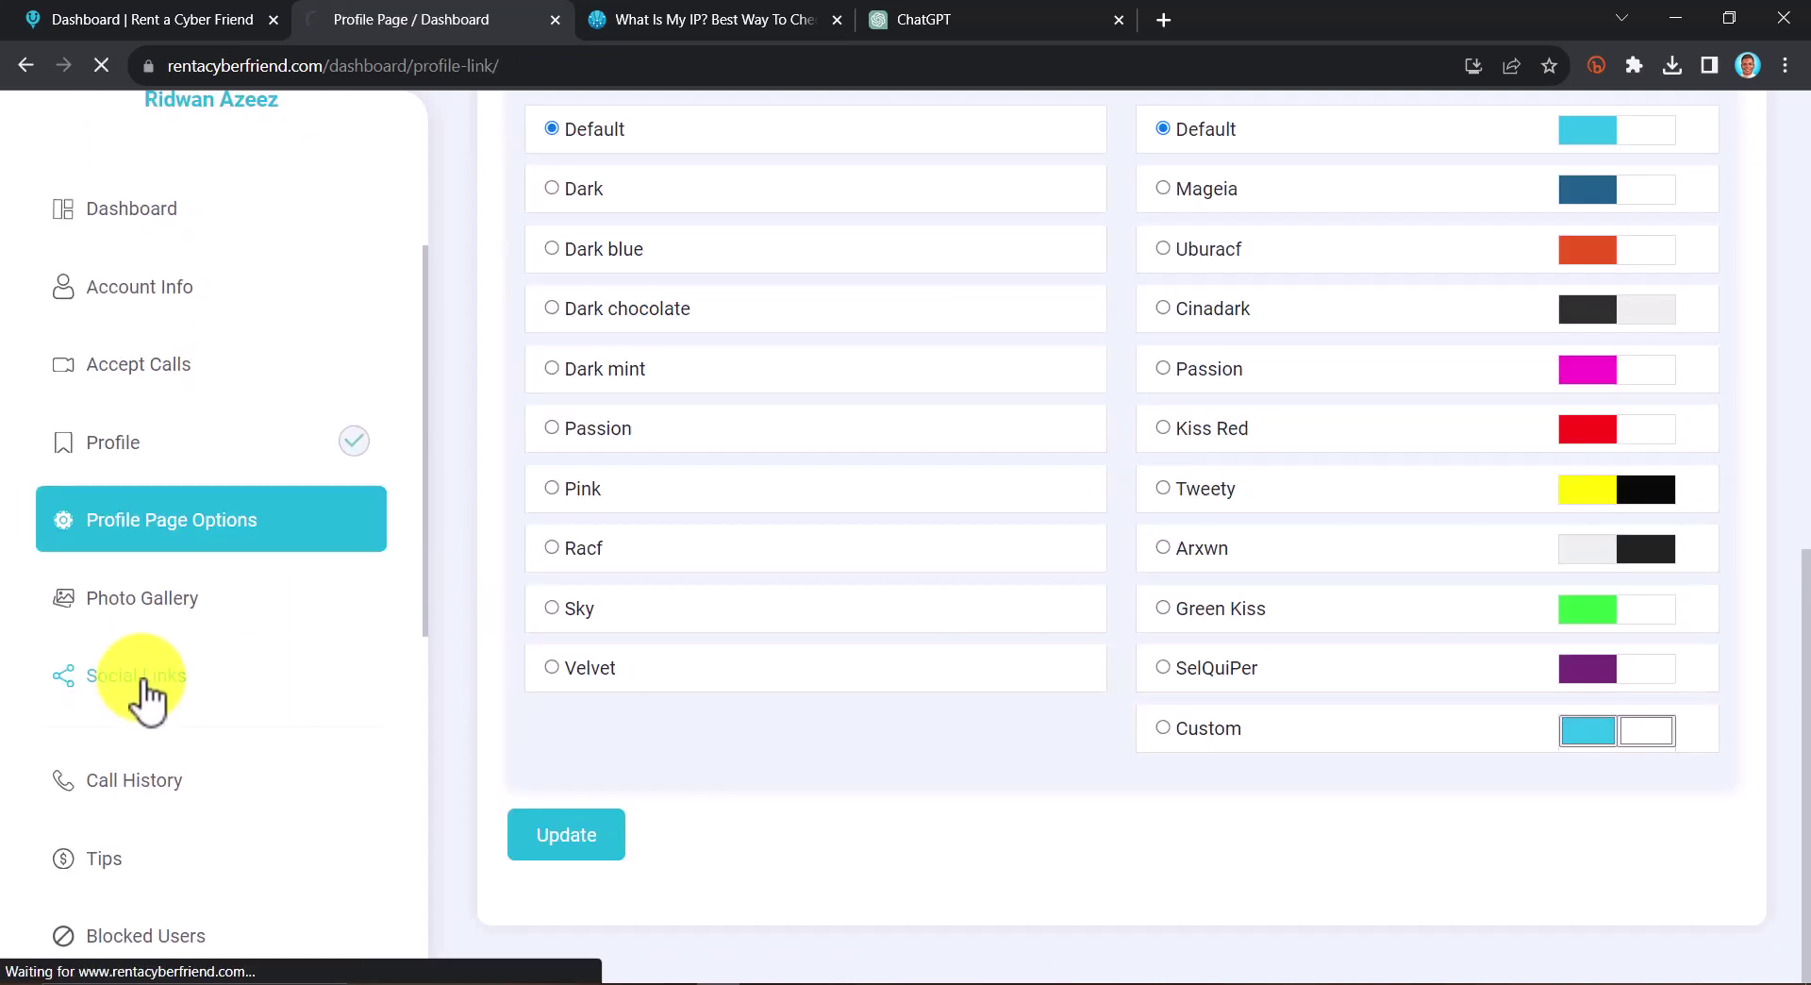
# - Open Social Links and put the cursor in the empty Facebook link field
pyautogui.click(143, 678)
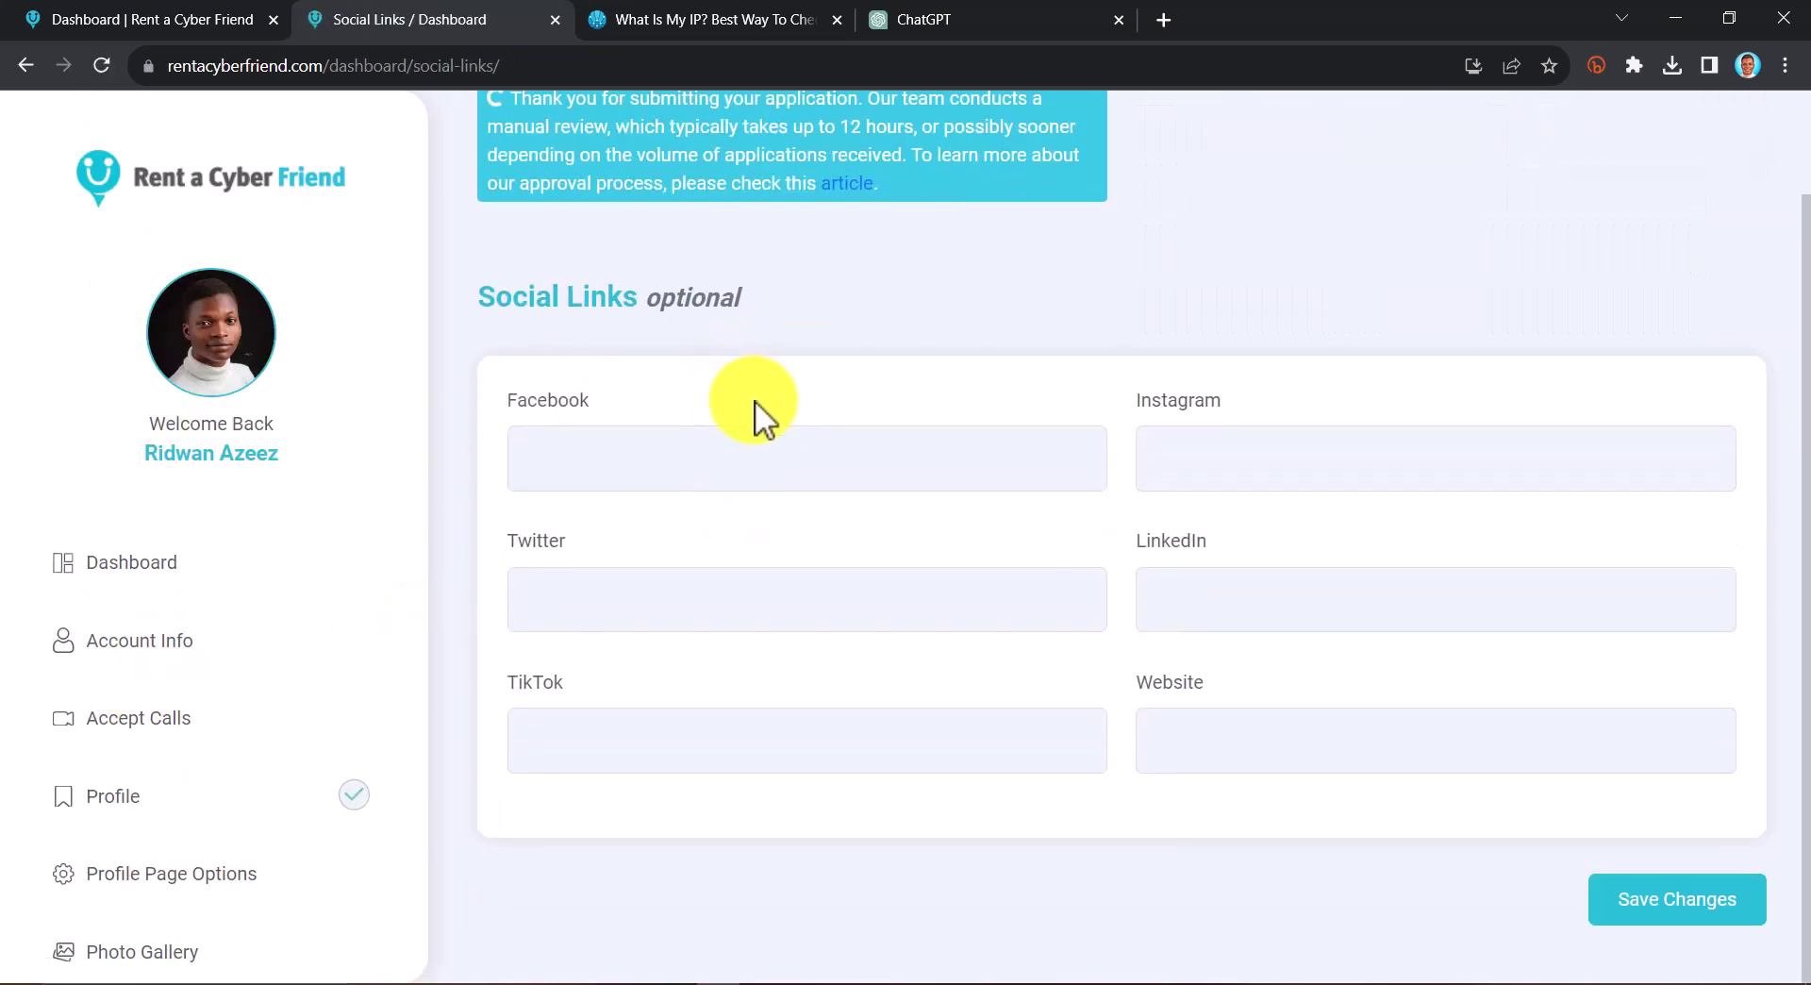
pyautogui.click(706, 455)
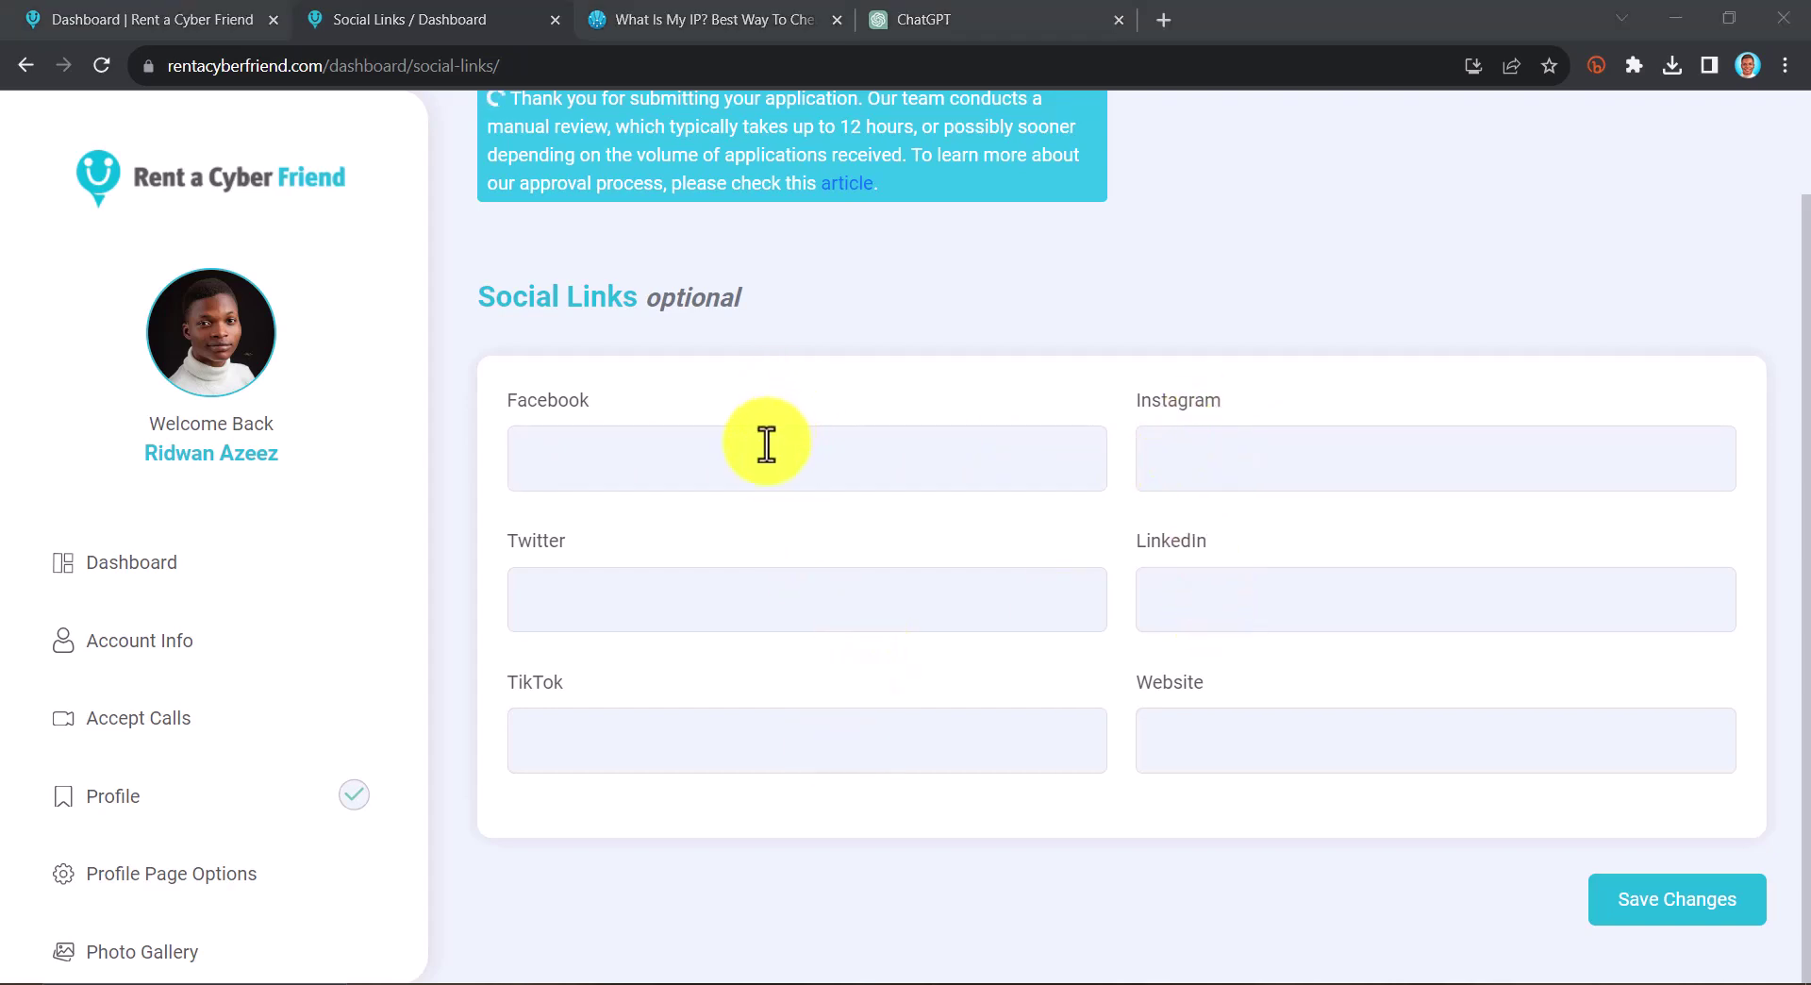
pyautogui.click(611, 452)
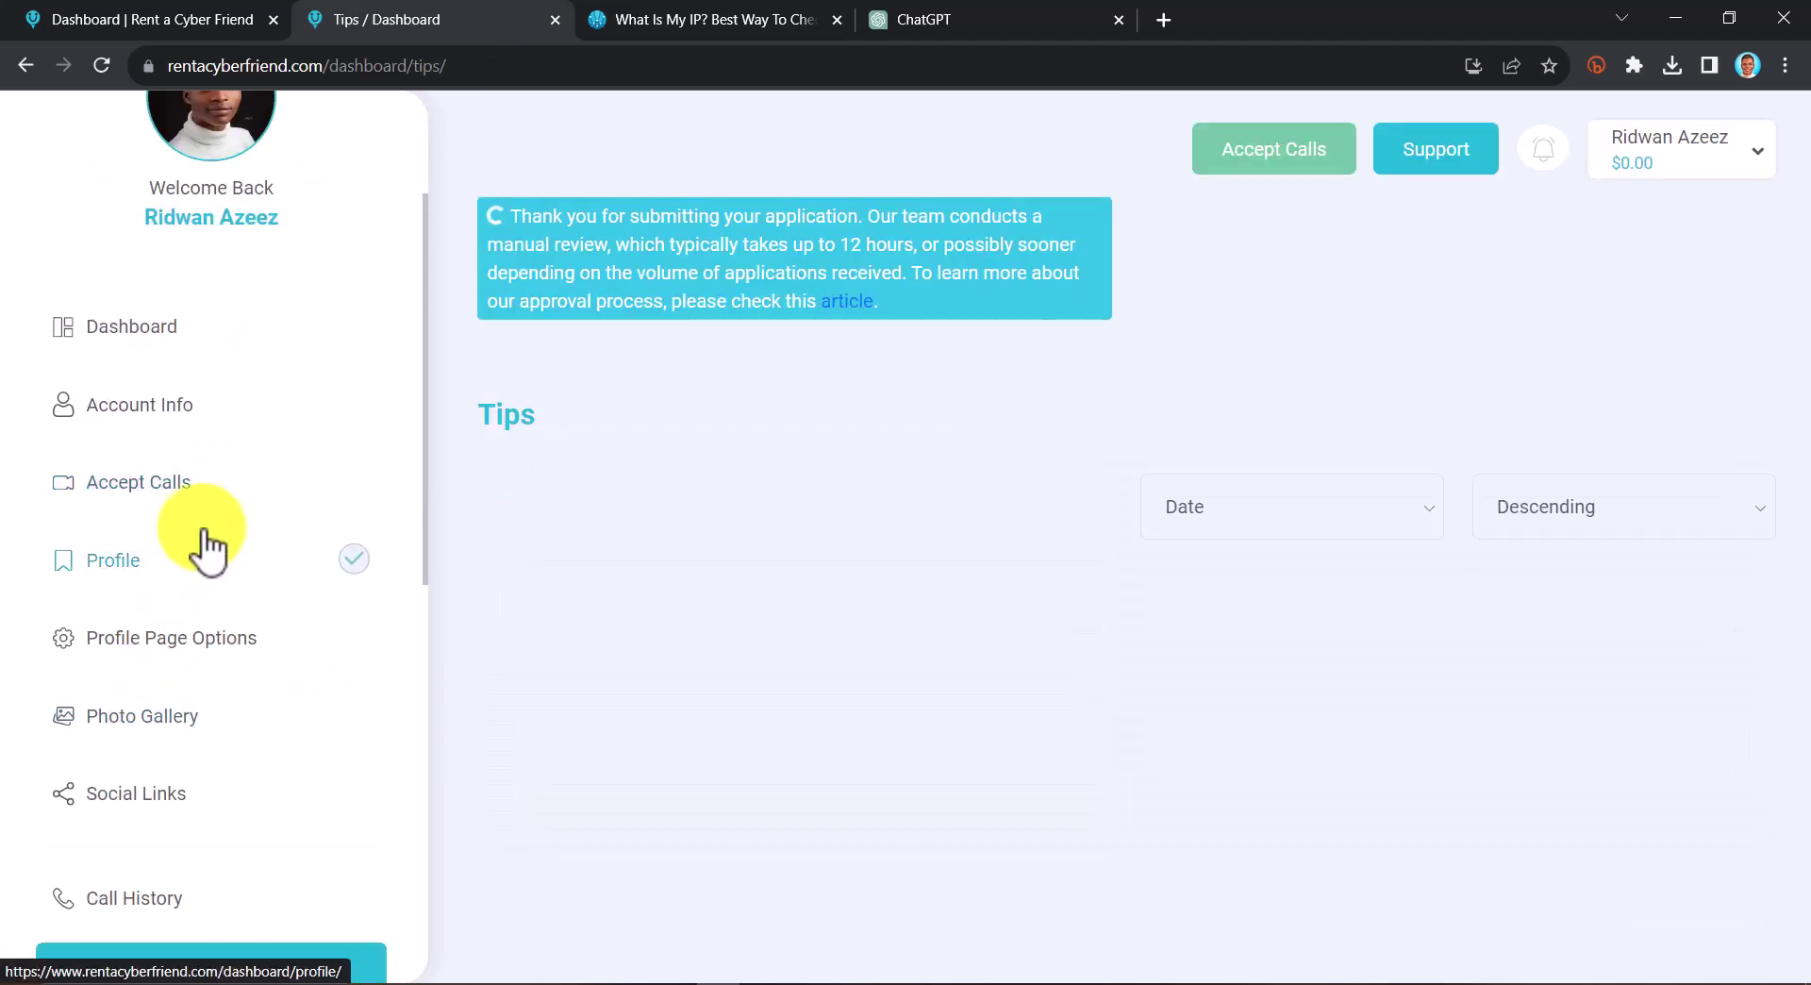
# - Go to Withdraw Earnings to see the $0.00 balance and empty history
pyautogui.scroll(-4, 227, 556)
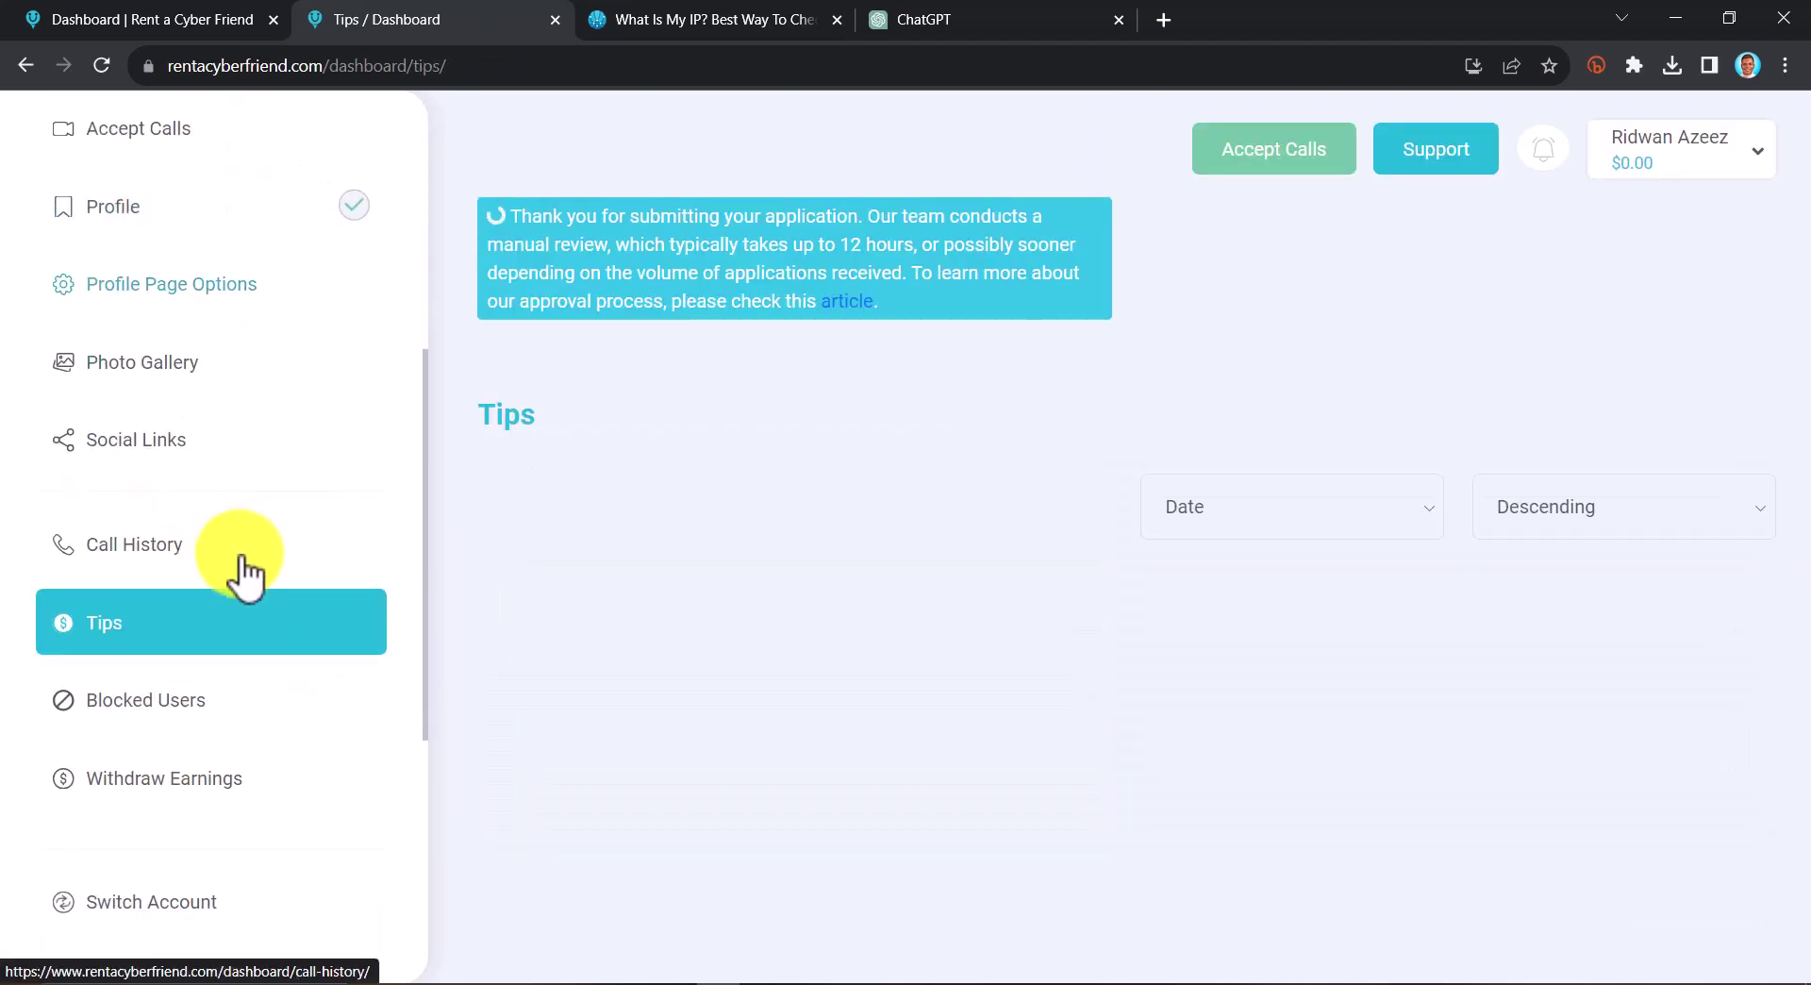
pyautogui.click(187, 788)
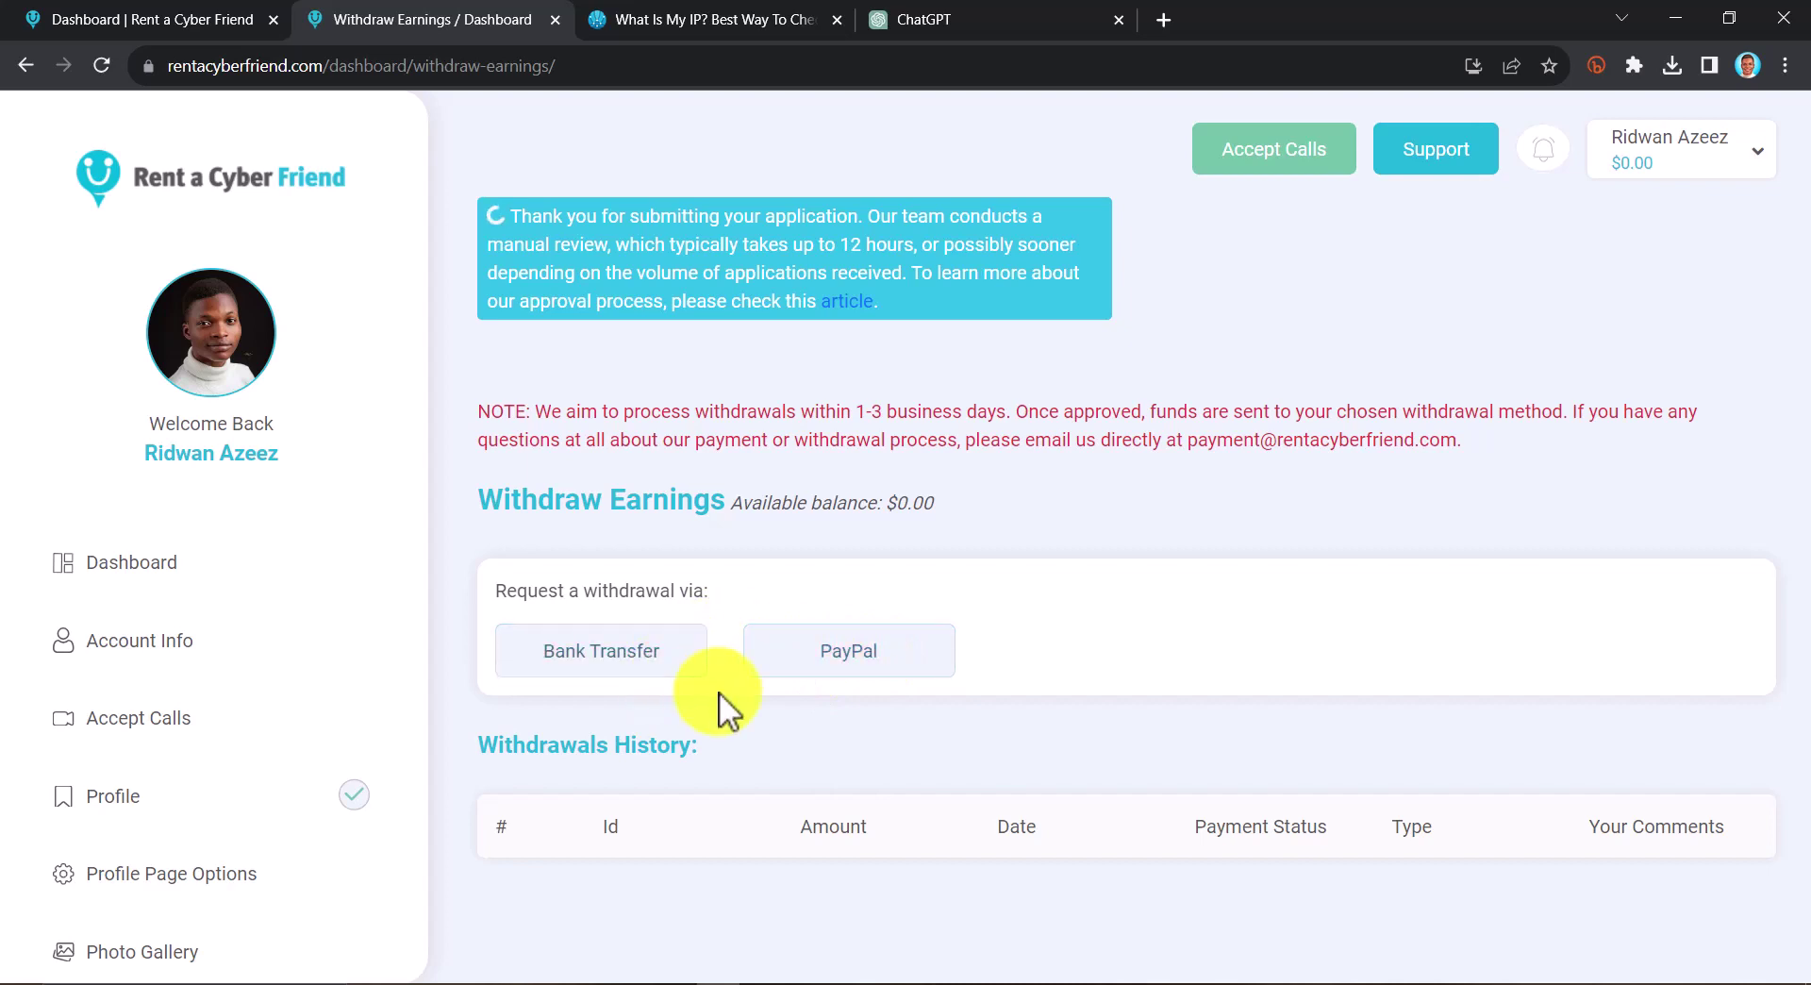
# - Choose Bank Transfer and scroll through the IBAN, BIC and address details form
pyautogui.click(592, 660)
pyautogui.scroll(-2, 806, 665)
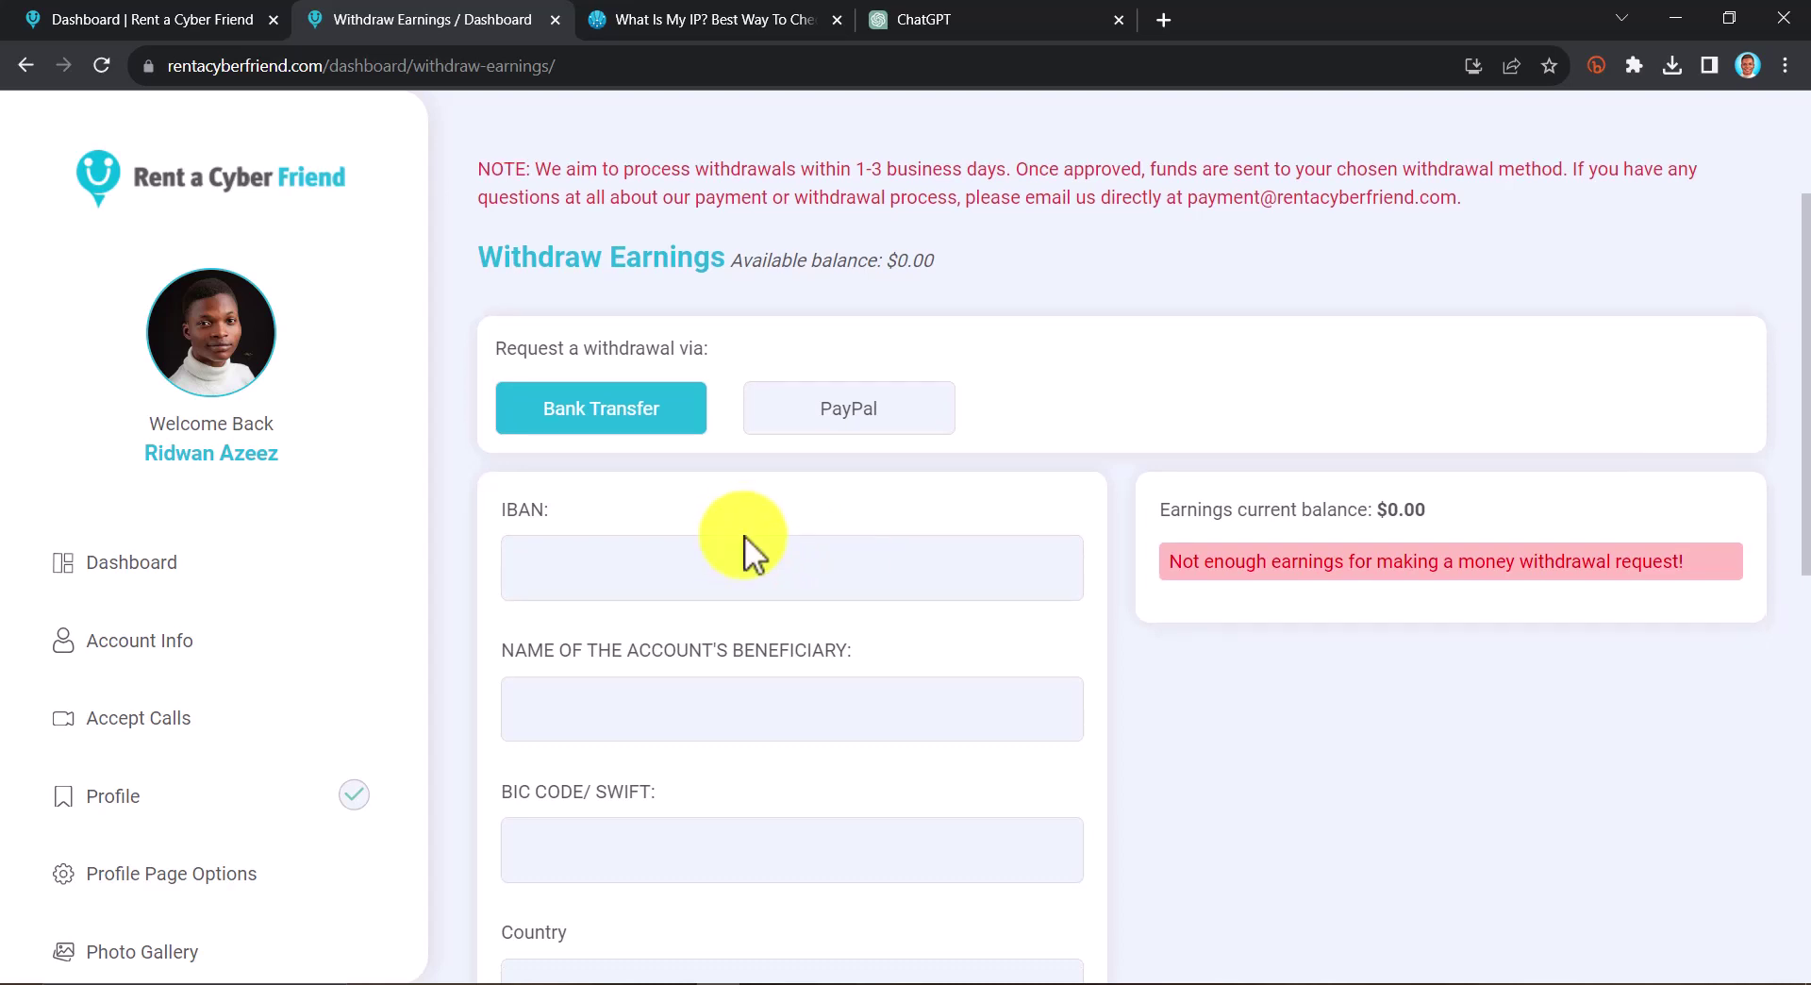
pyautogui.scroll(-1, 748, 549)
pyautogui.click(728, 473)
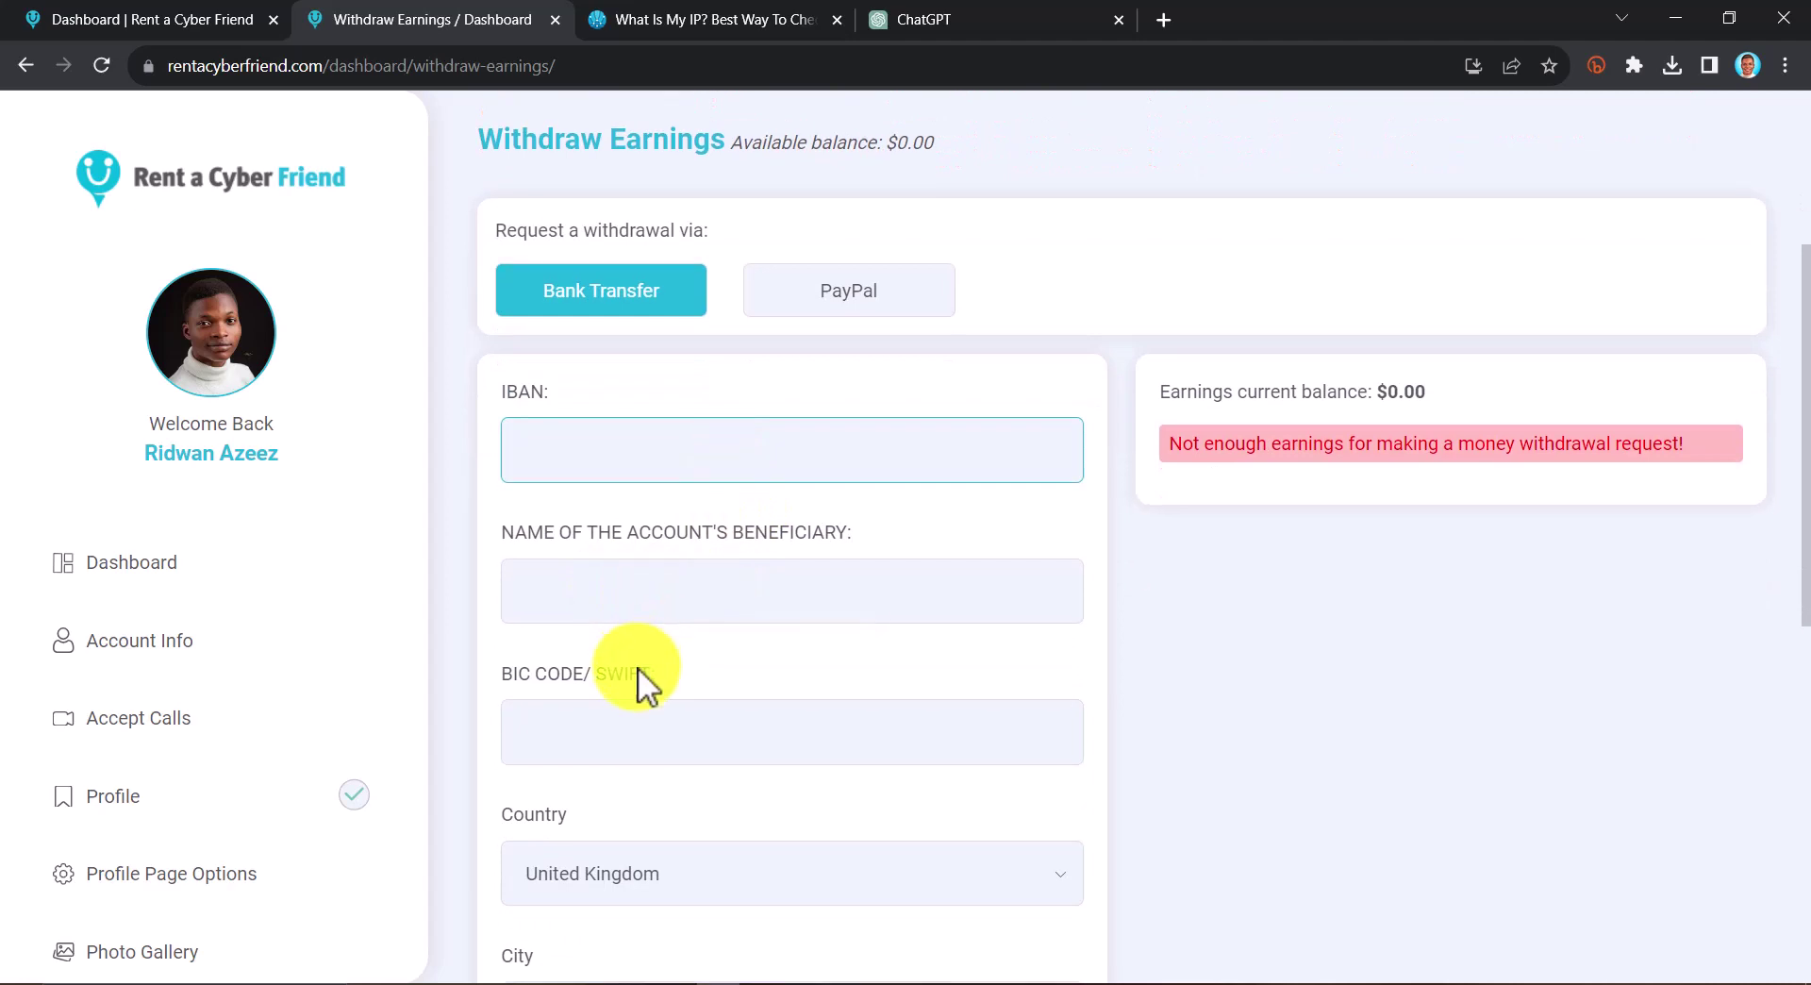
pyautogui.scroll(-2, 638, 666)
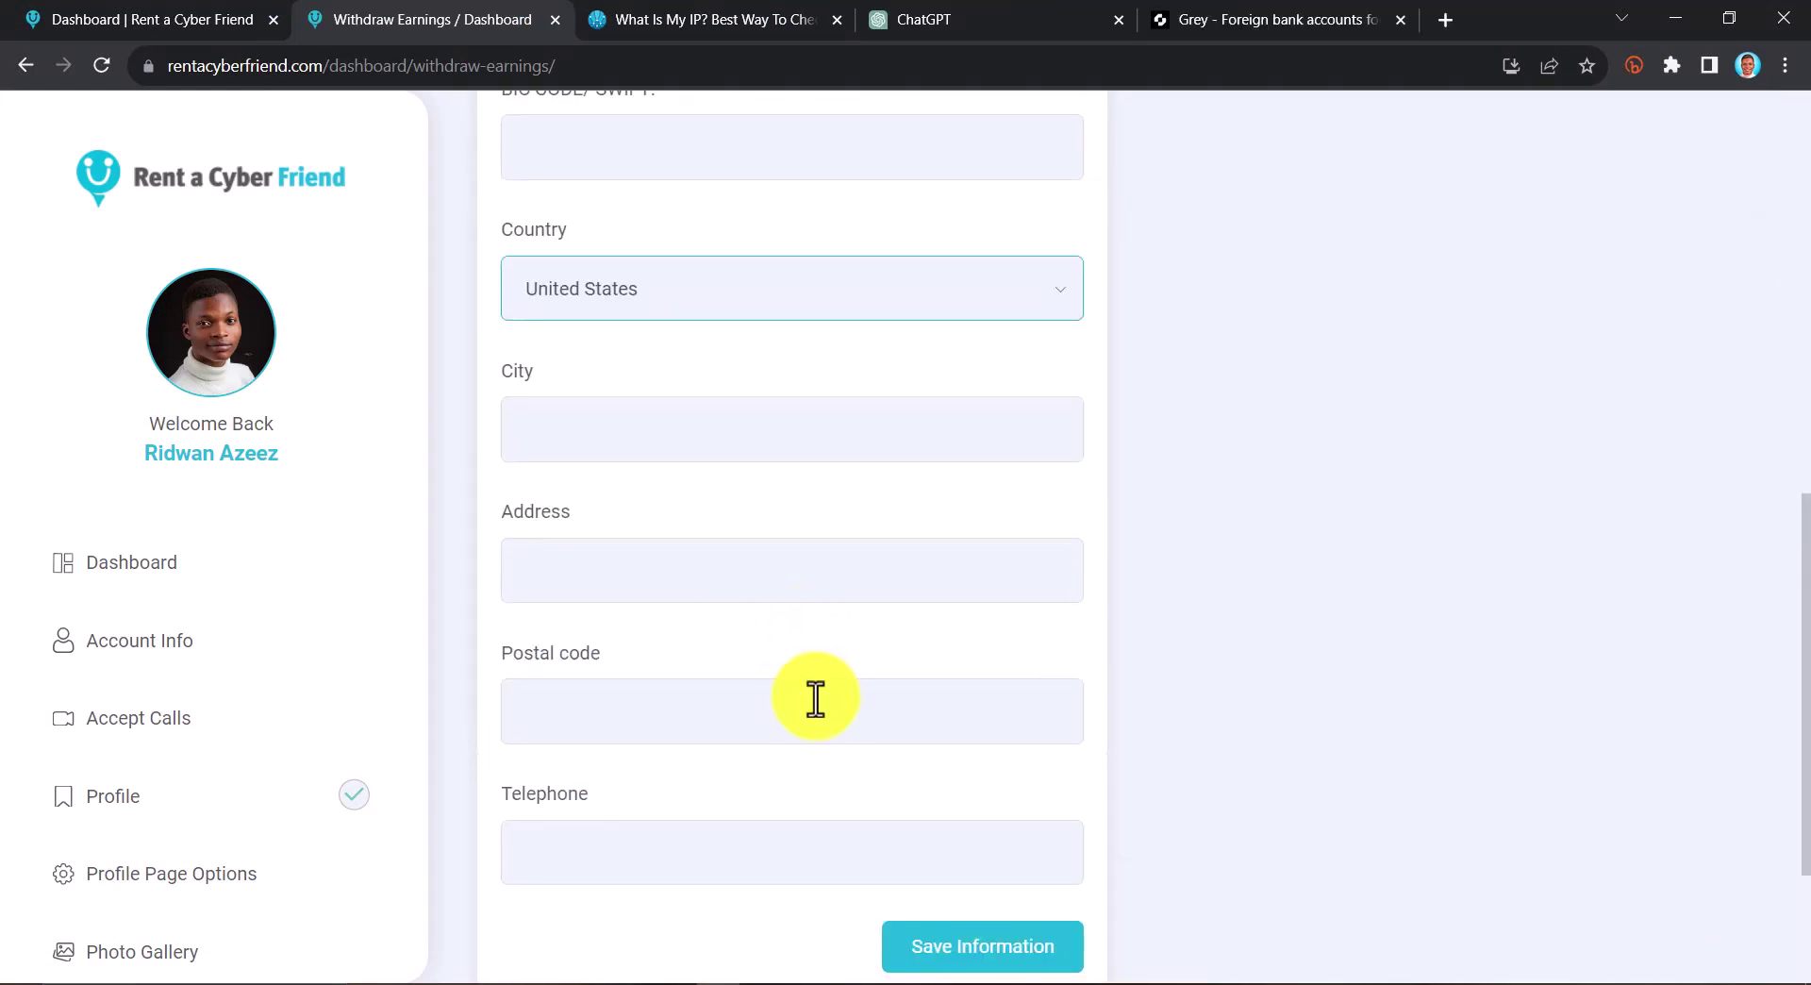
pyautogui.scroll(-3, 812, 695)
pyautogui.scroll(10, 816, 396)
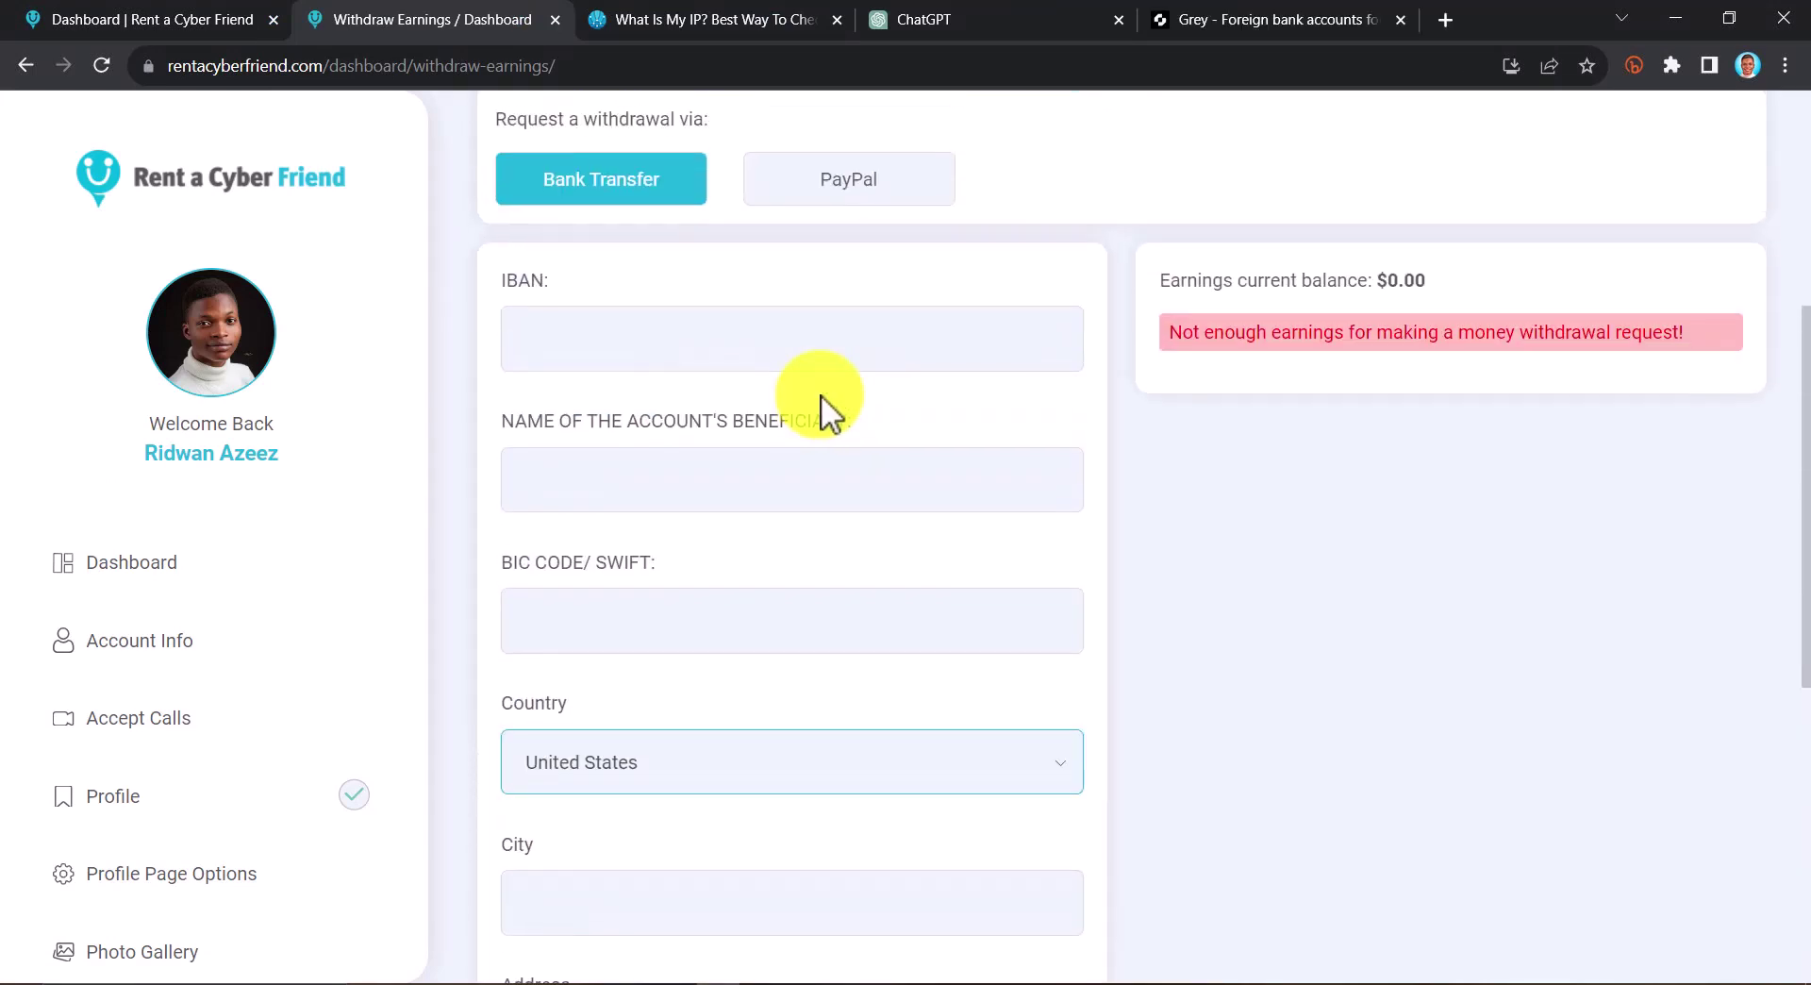
pyautogui.scroll(-6, 808, 396)
pyautogui.scroll(-2, 877, 405)
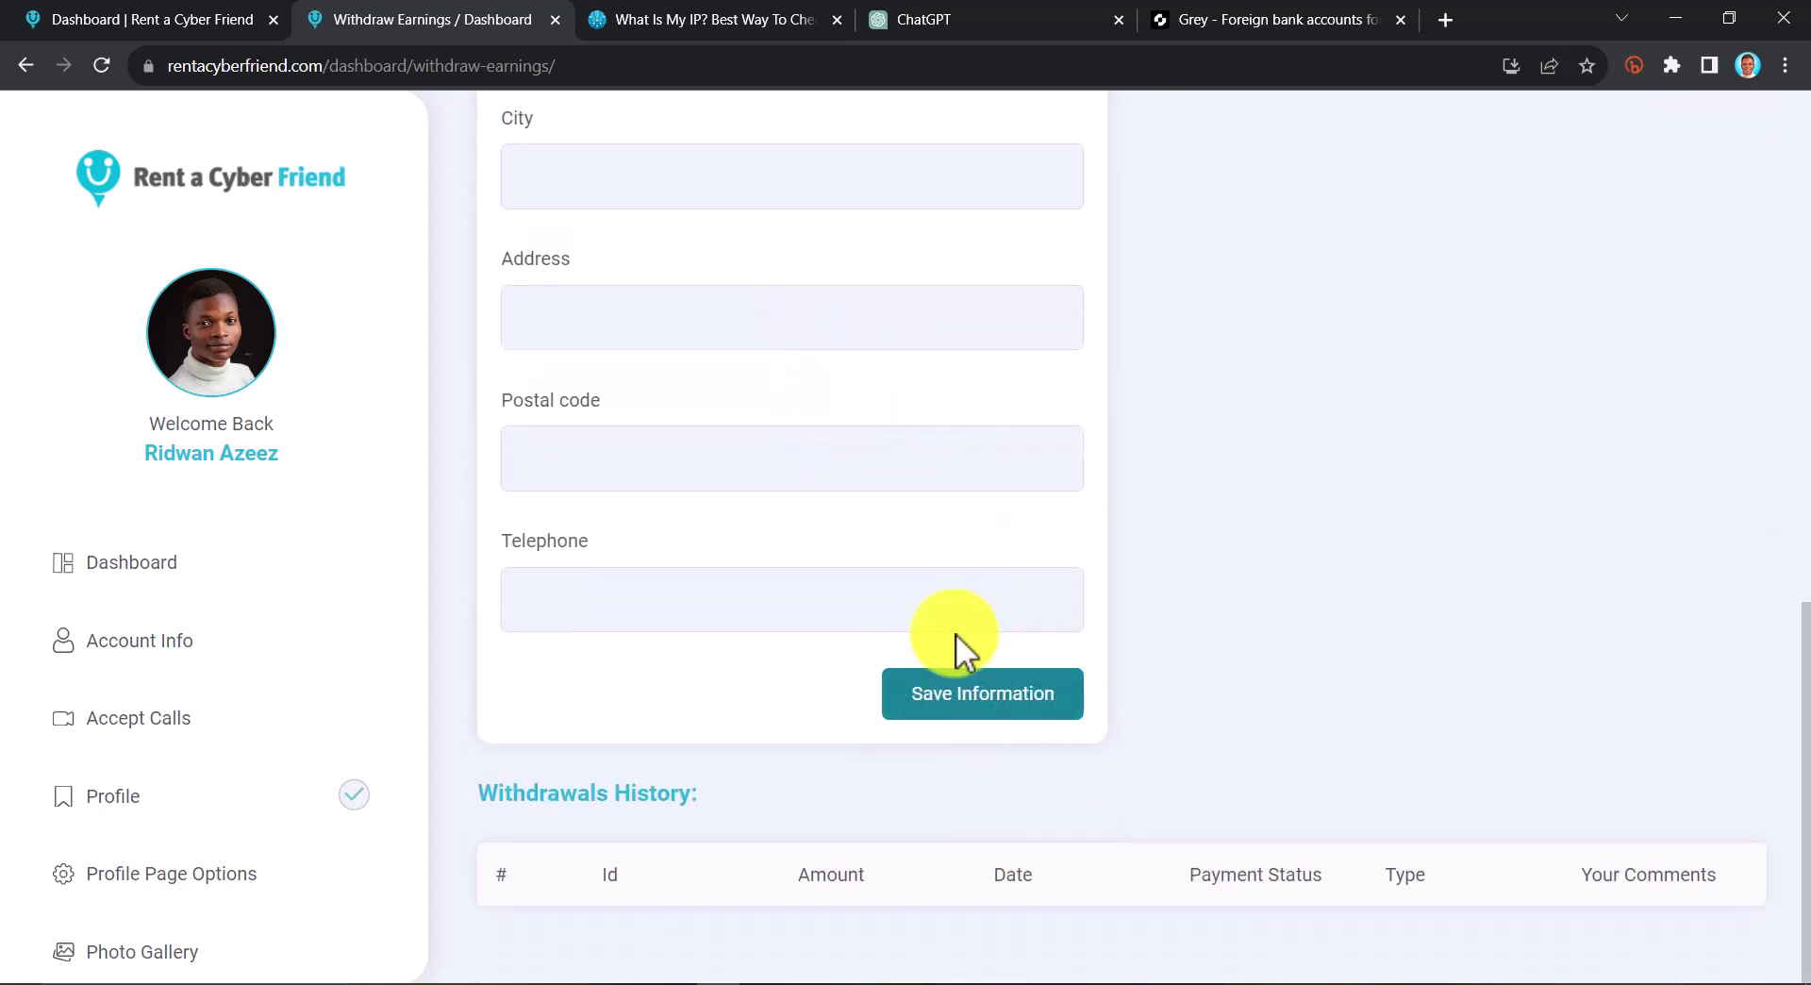
pyautogui.scroll(10, 1226, 574)
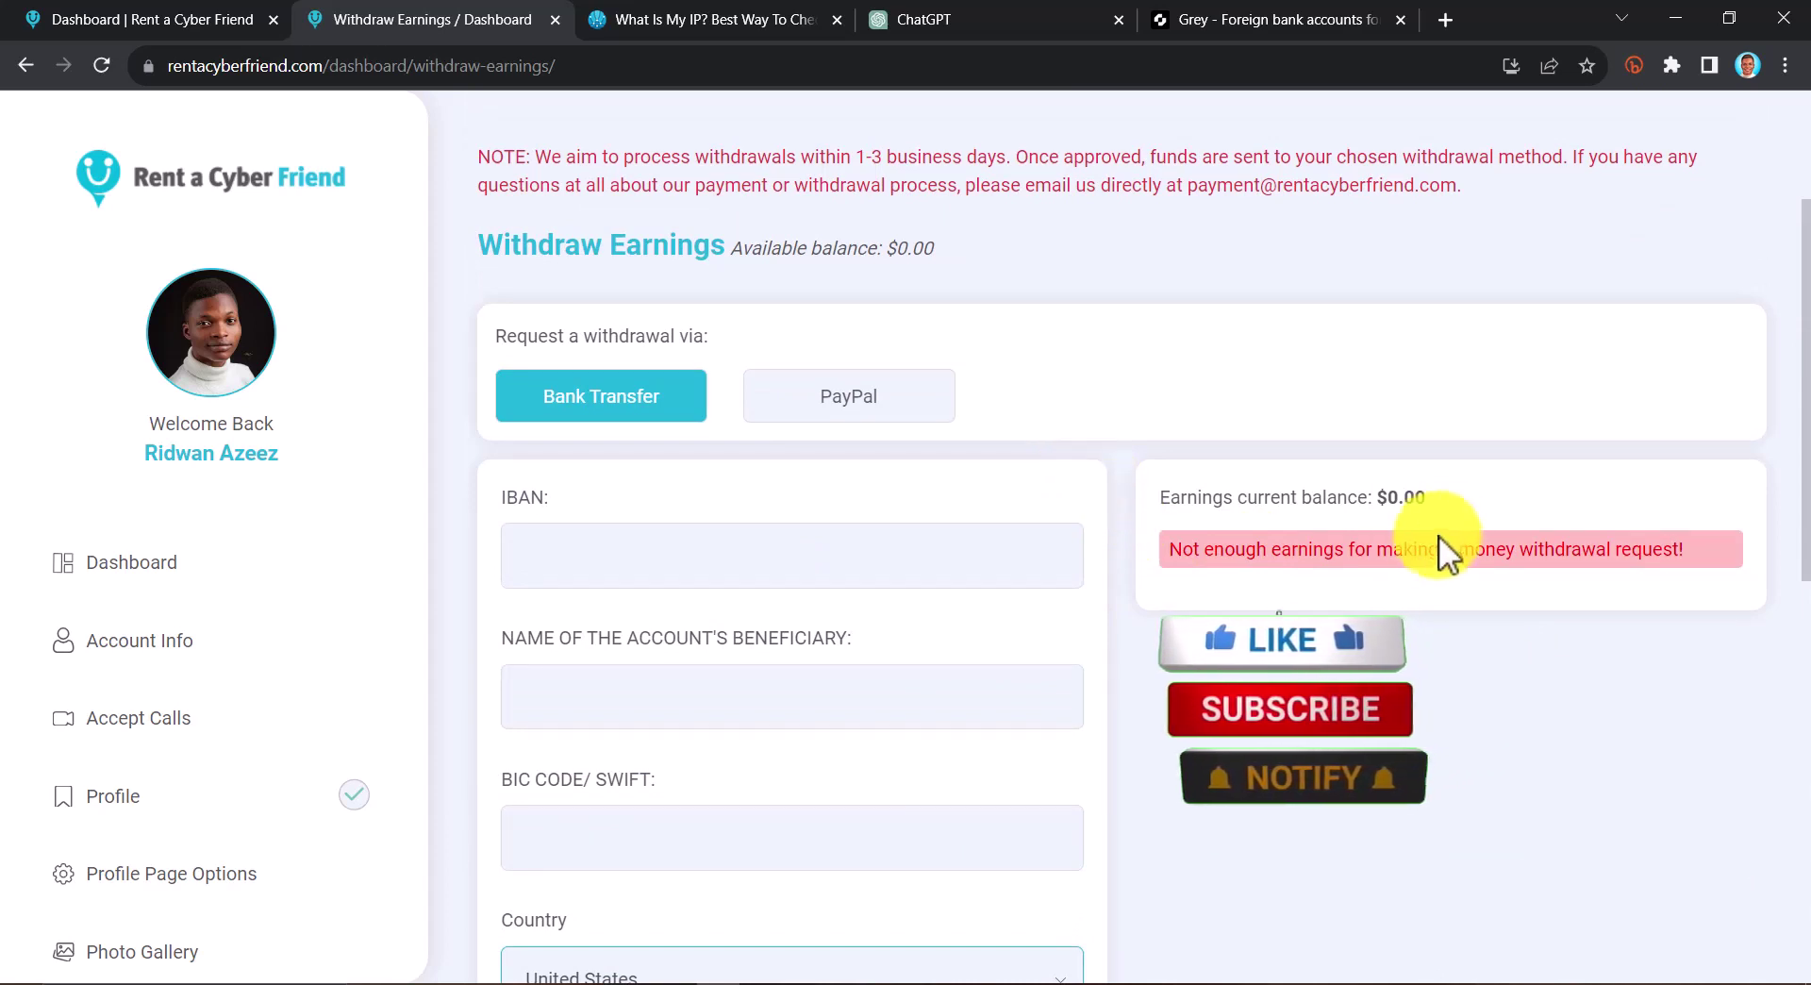
# - Highlight the $0.00 balance and warning text, then return to the dashboard
pyautogui.moveTo(1384, 500); pyautogui.dragTo(1395, 500)
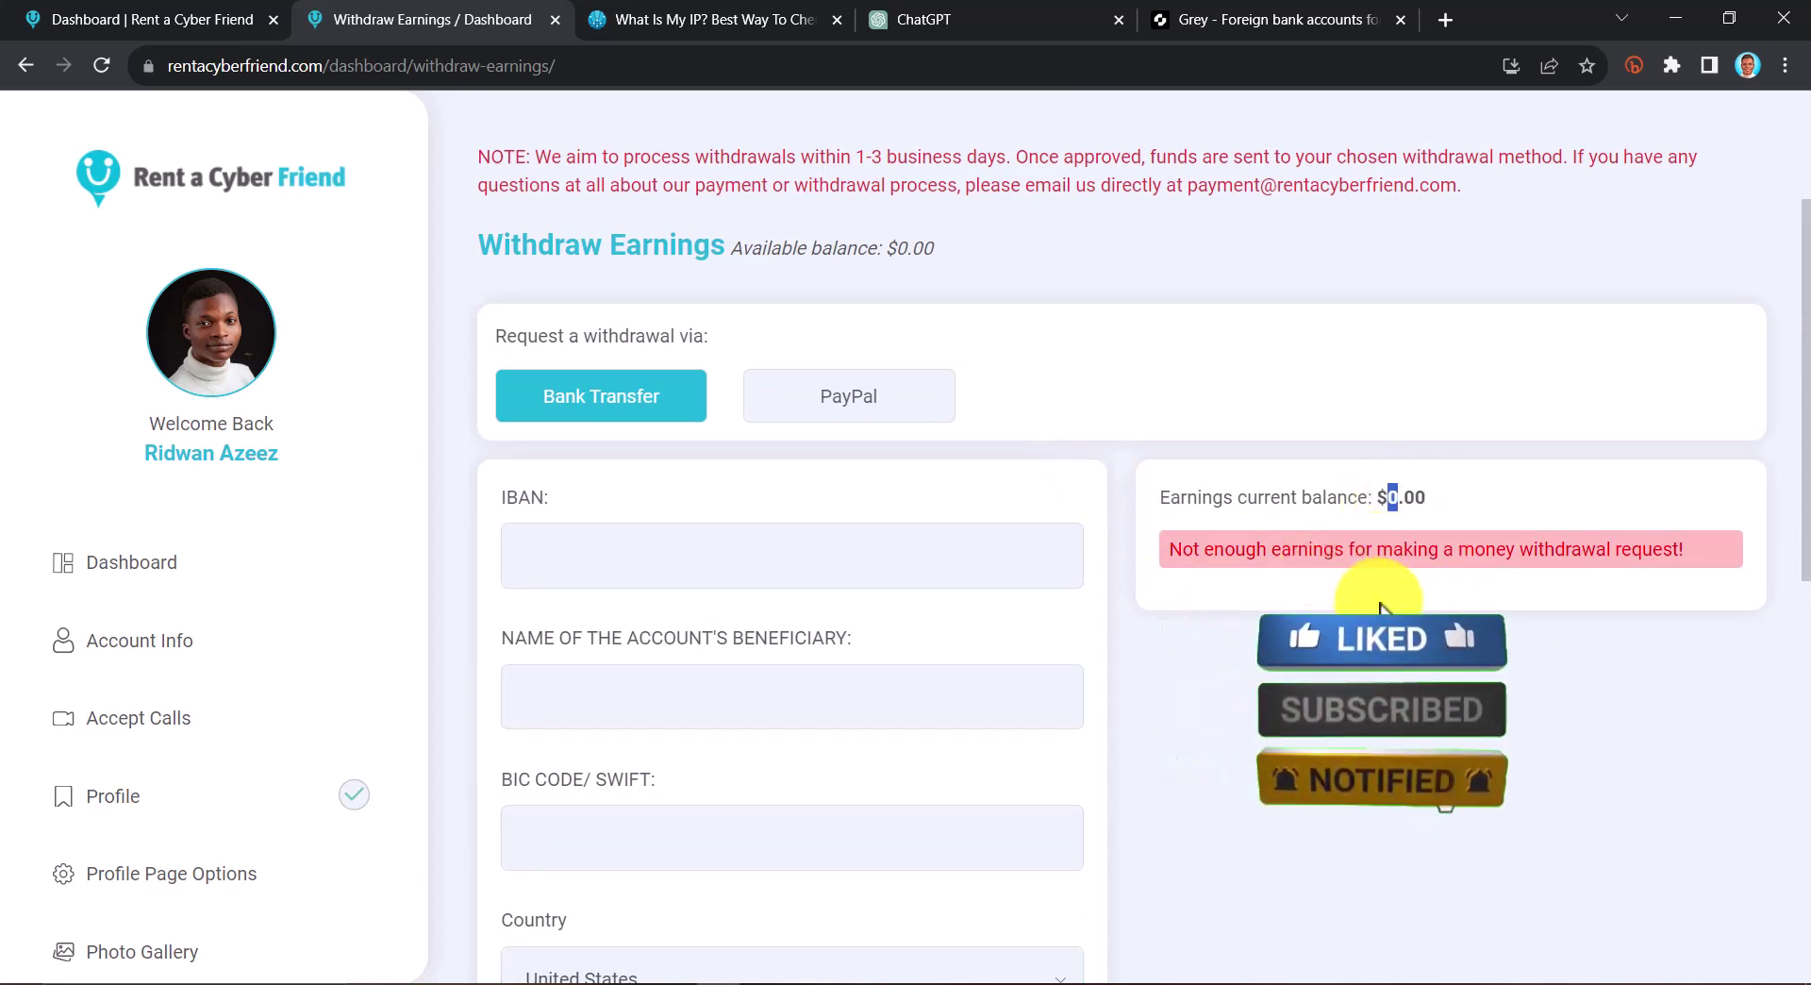
pyautogui.click(1415, 553)
pyautogui.moveTo(1347, 444); pyautogui.dragTo(1628, 706)
pyautogui.click(1632, 598)
pyautogui.moveTo(1463, 549); pyautogui.dragTo(1205, 500)
pyautogui.hotkey('alt', 'Left')
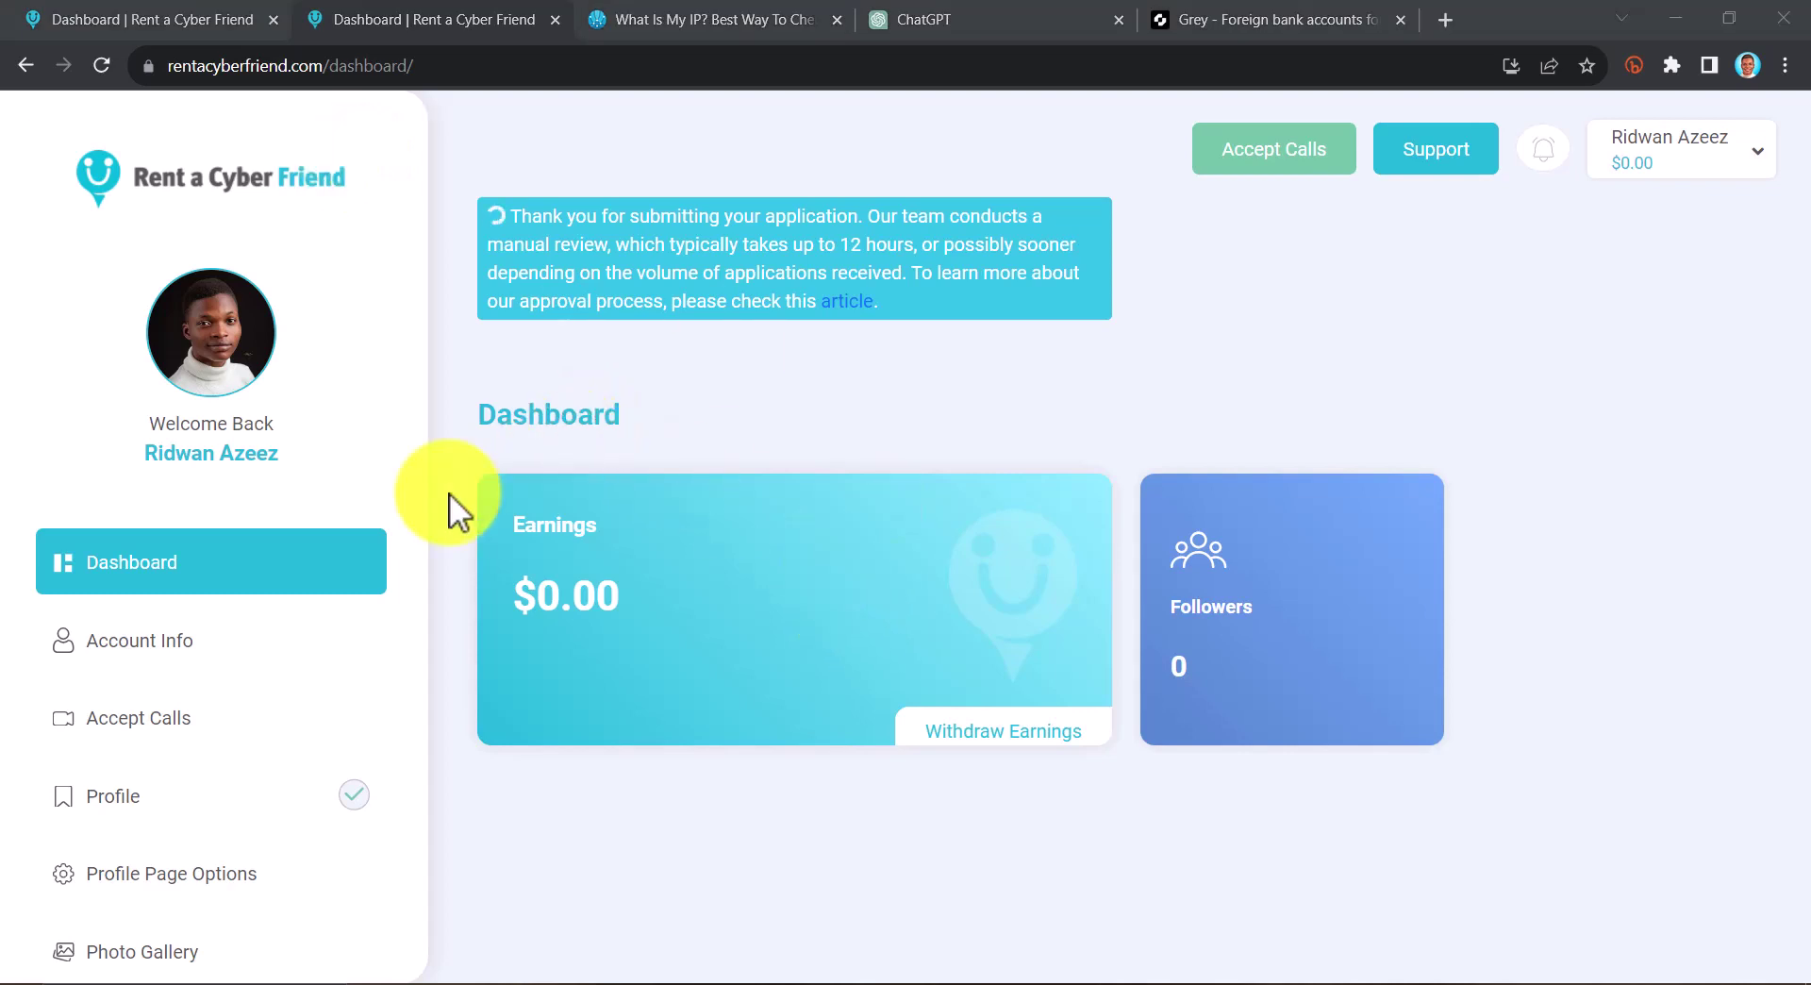
# - Open the Accept Calls page and read its application notice
pyautogui.scroll(-4, 182, 638)
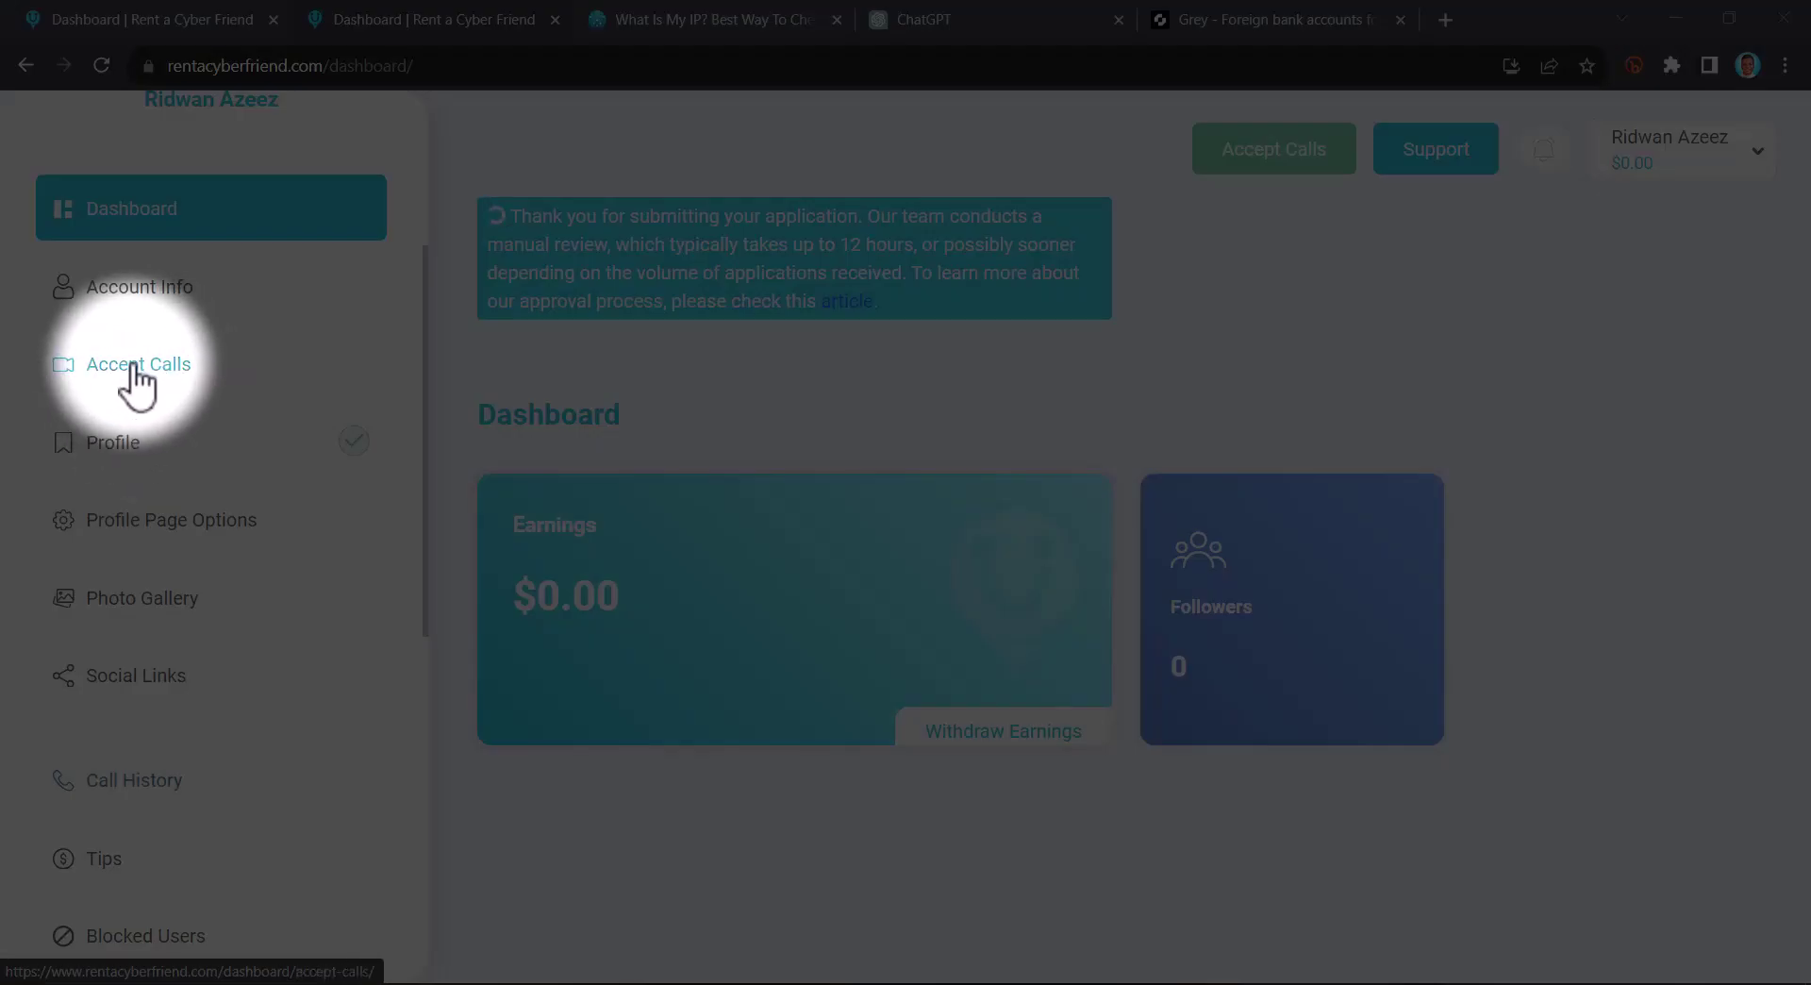
pyautogui.click(135, 368)
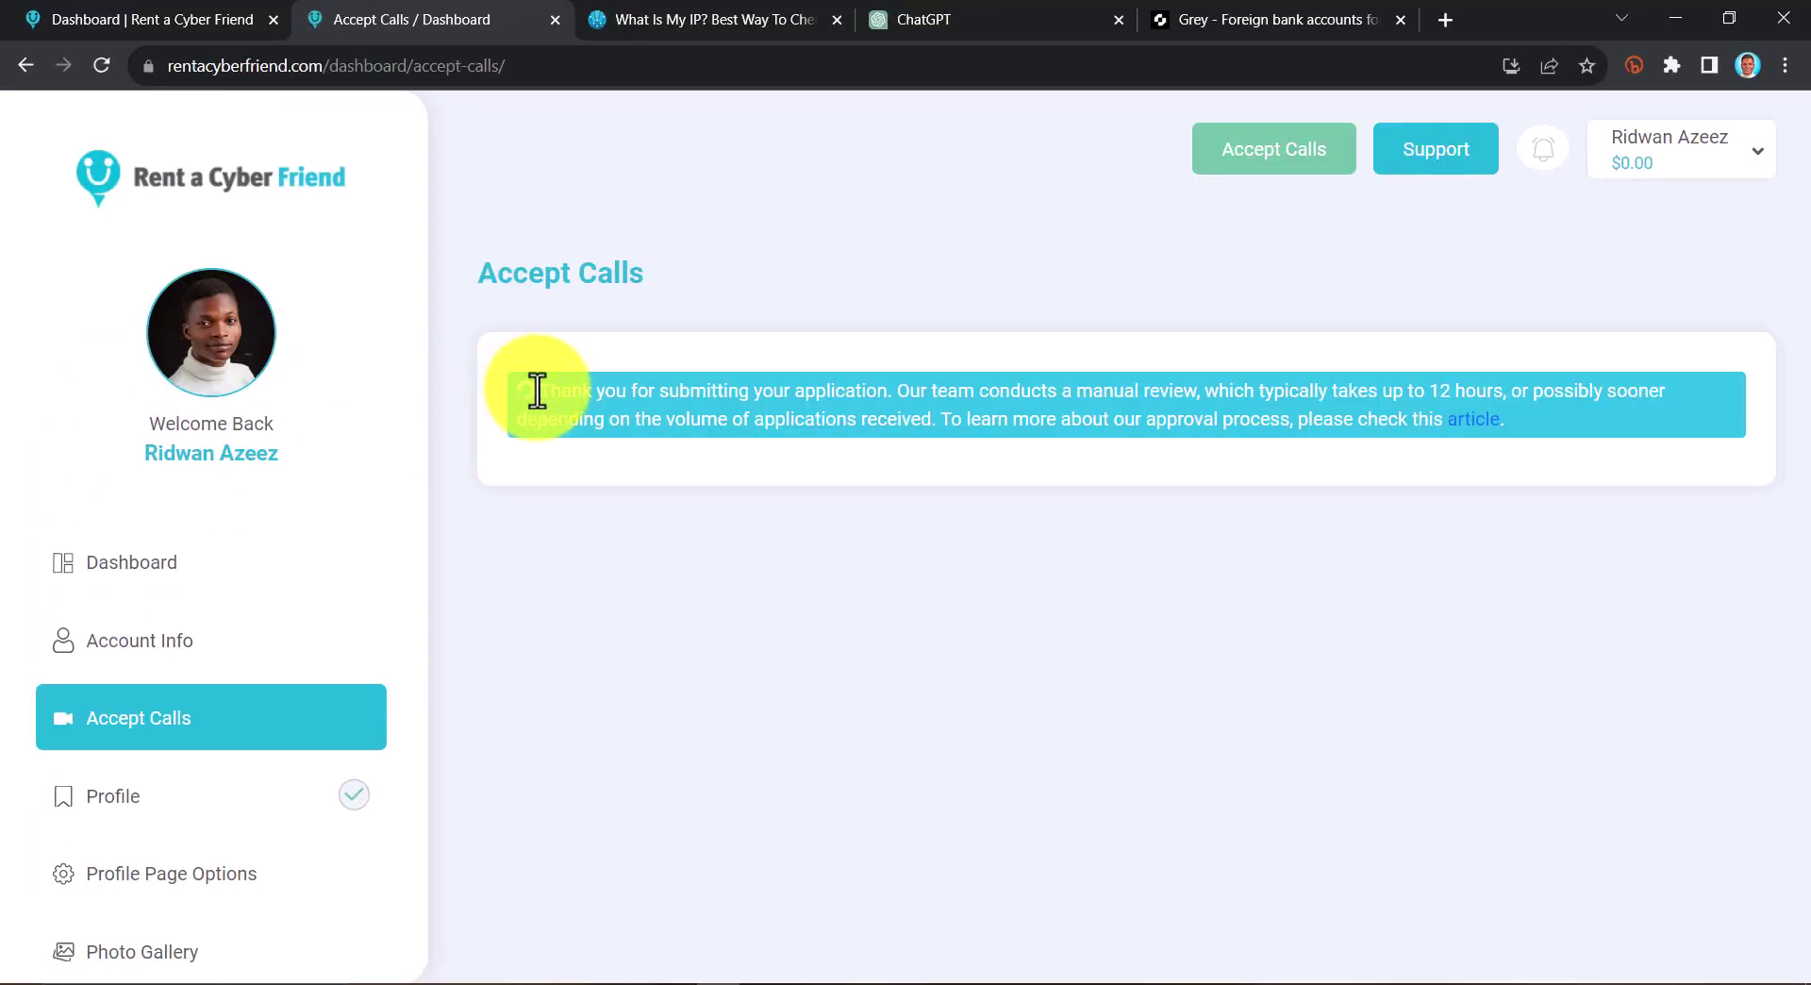
pyautogui.moveTo(537, 391); pyautogui.dragTo(882, 390)
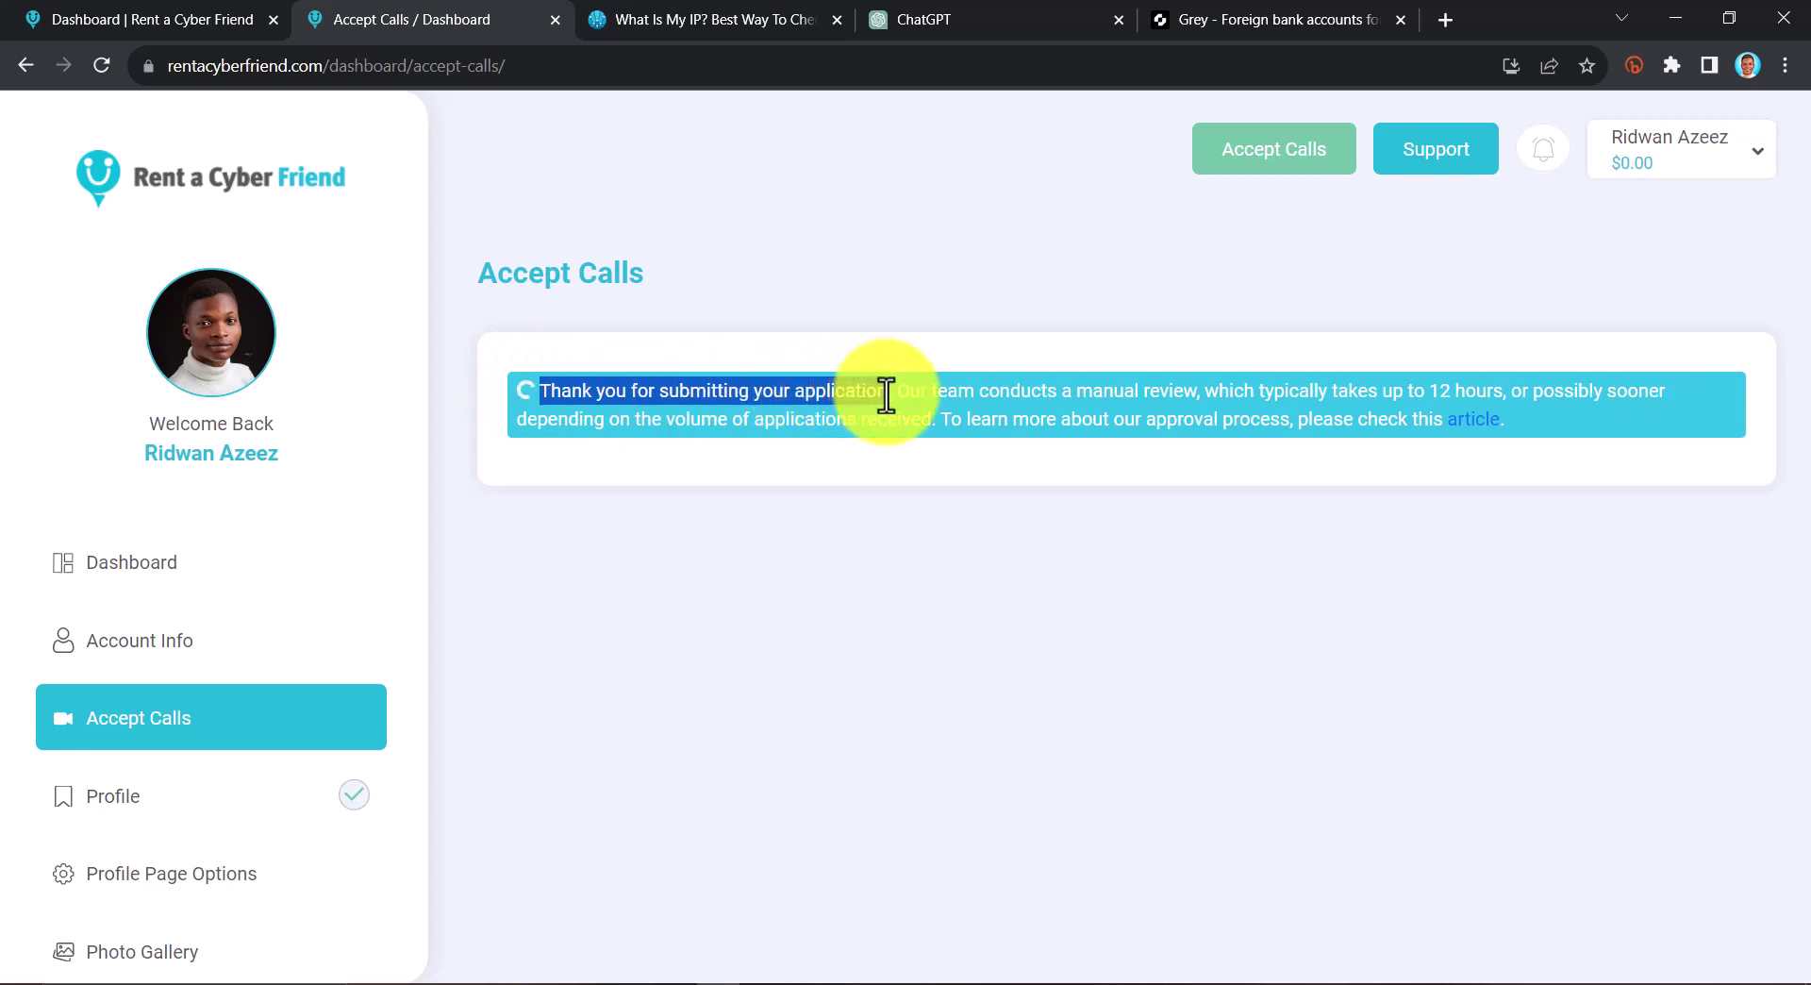
pyautogui.click(887, 394)
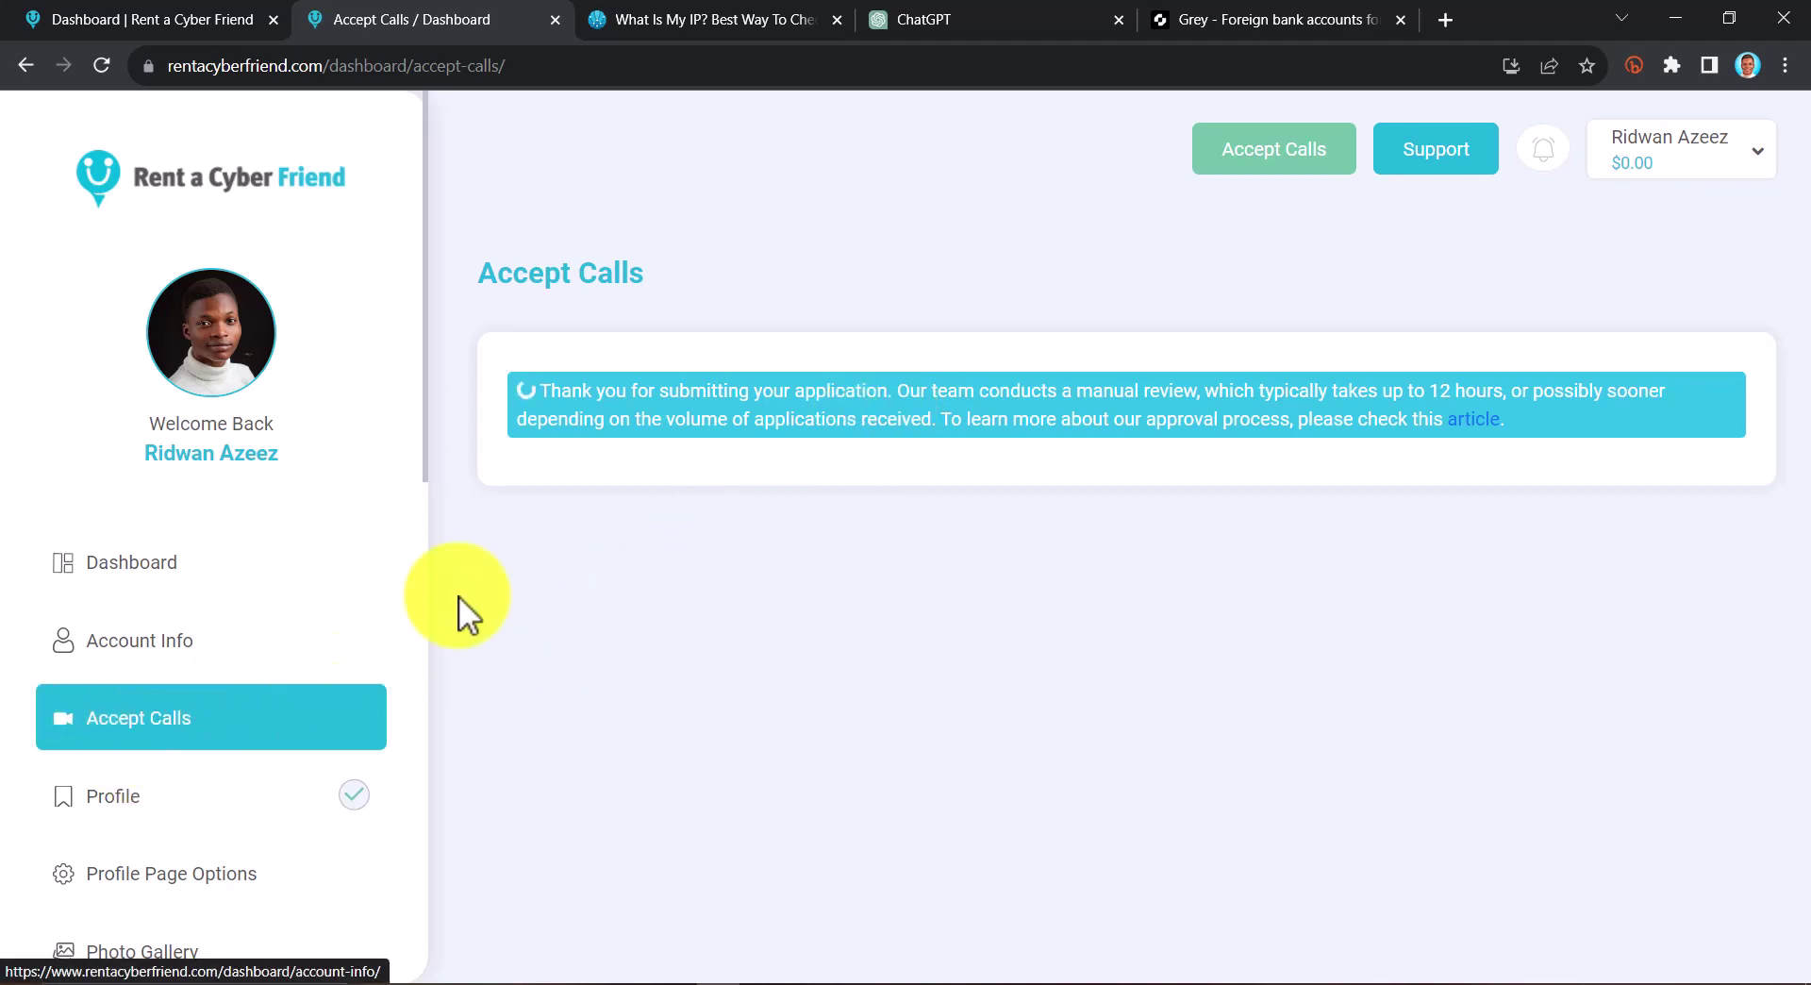
pyautogui.moveTo(540, 389); pyautogui.dragTo(947, 415)
pyautogui.click(1026, 393)
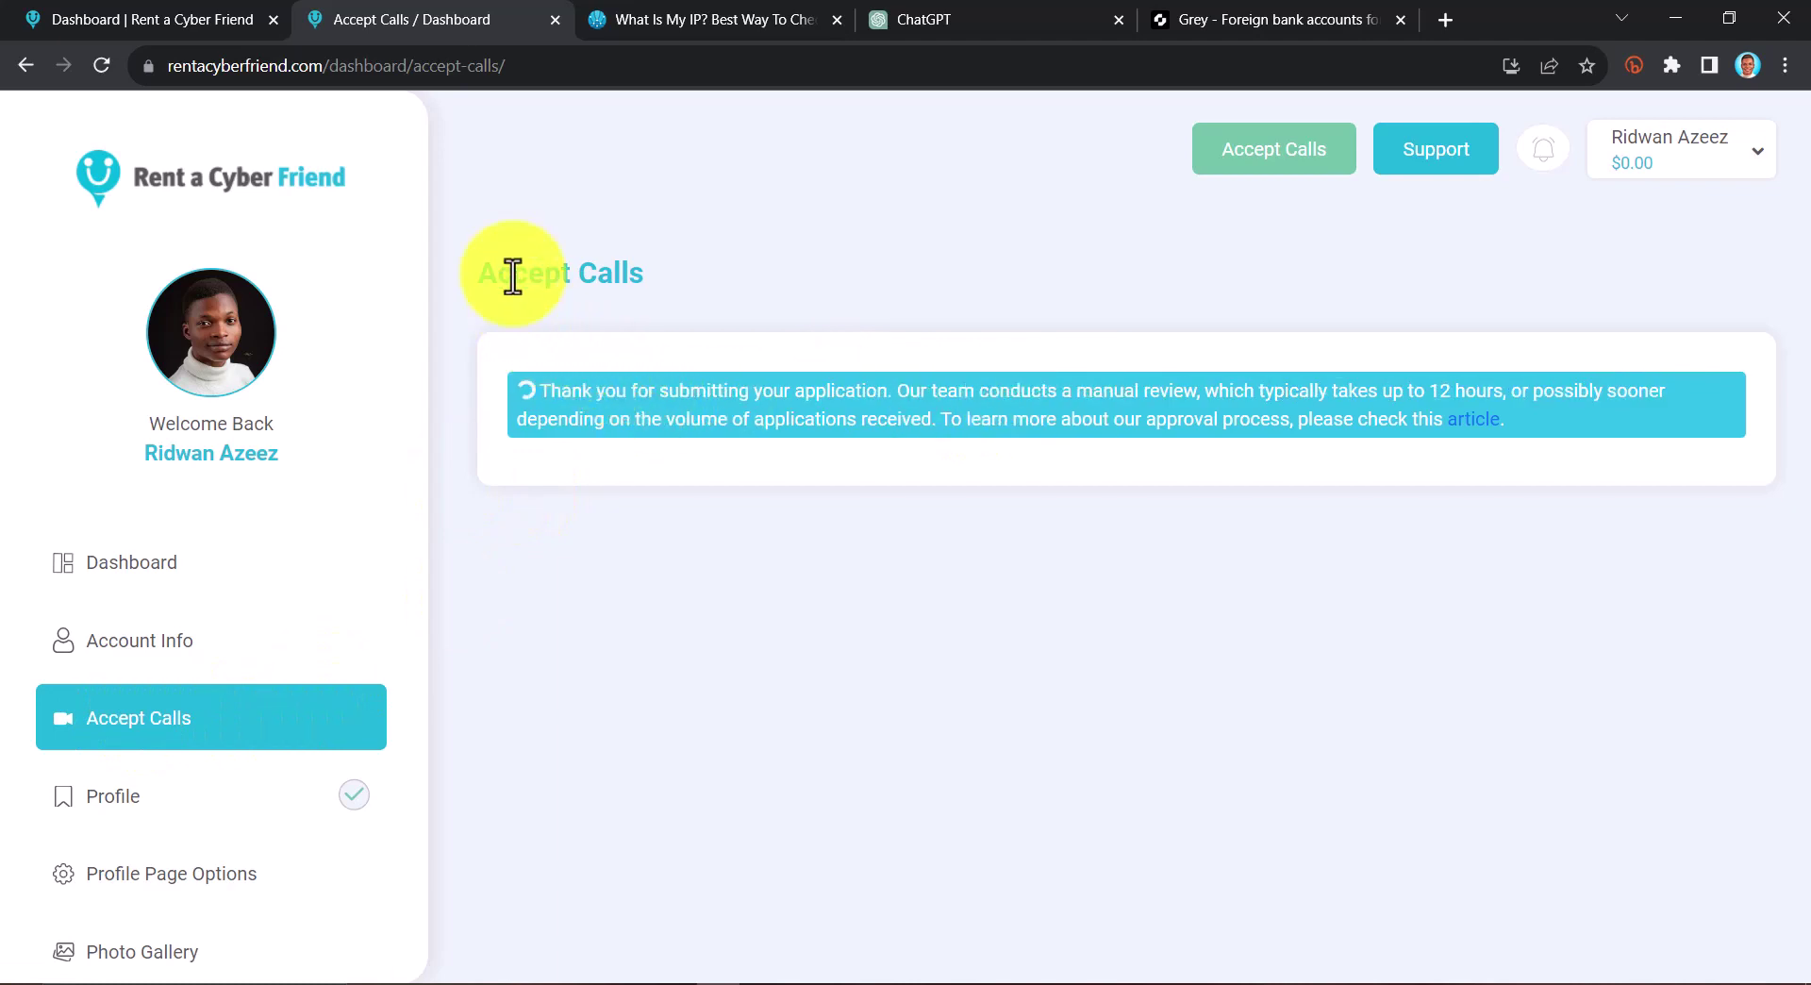
pyautogui.moveTo(653, 339); pyautogui.dragTo(898, 749)
pyautogui.click(1262, 451)
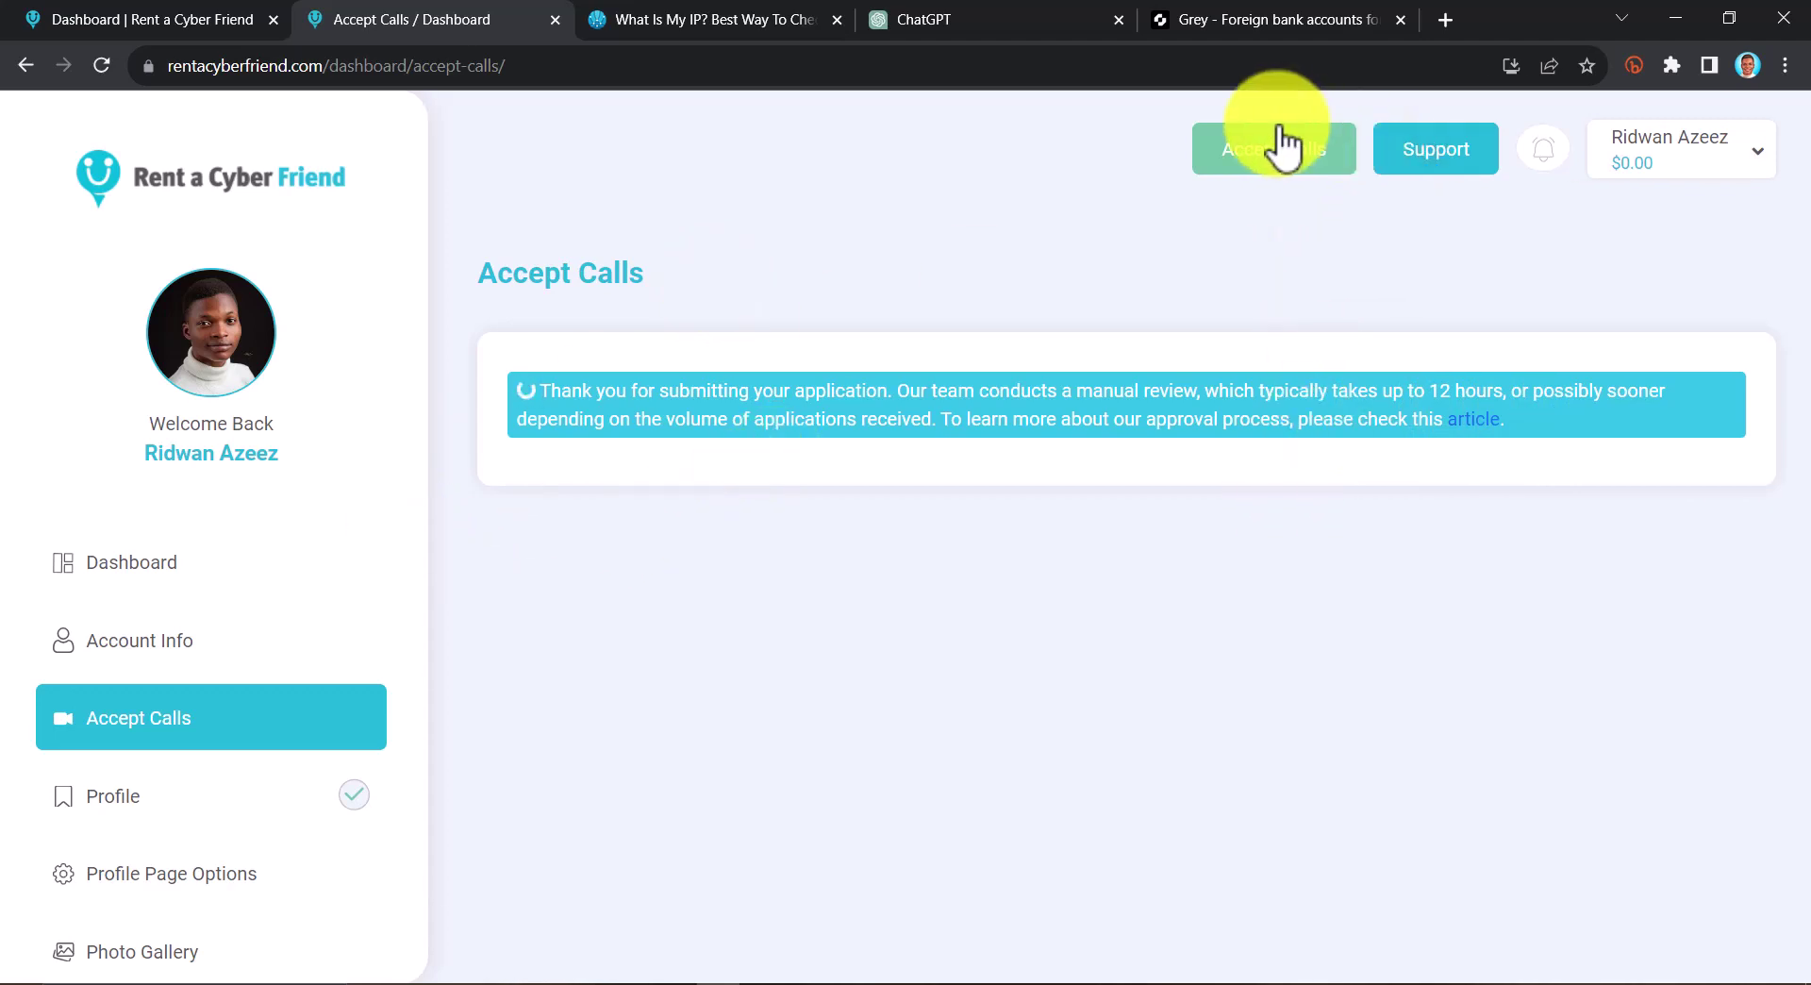
# - Try the Accept Calls button, read the approval notice, and return to the dashboard
pyautogui.click(1257, 162)
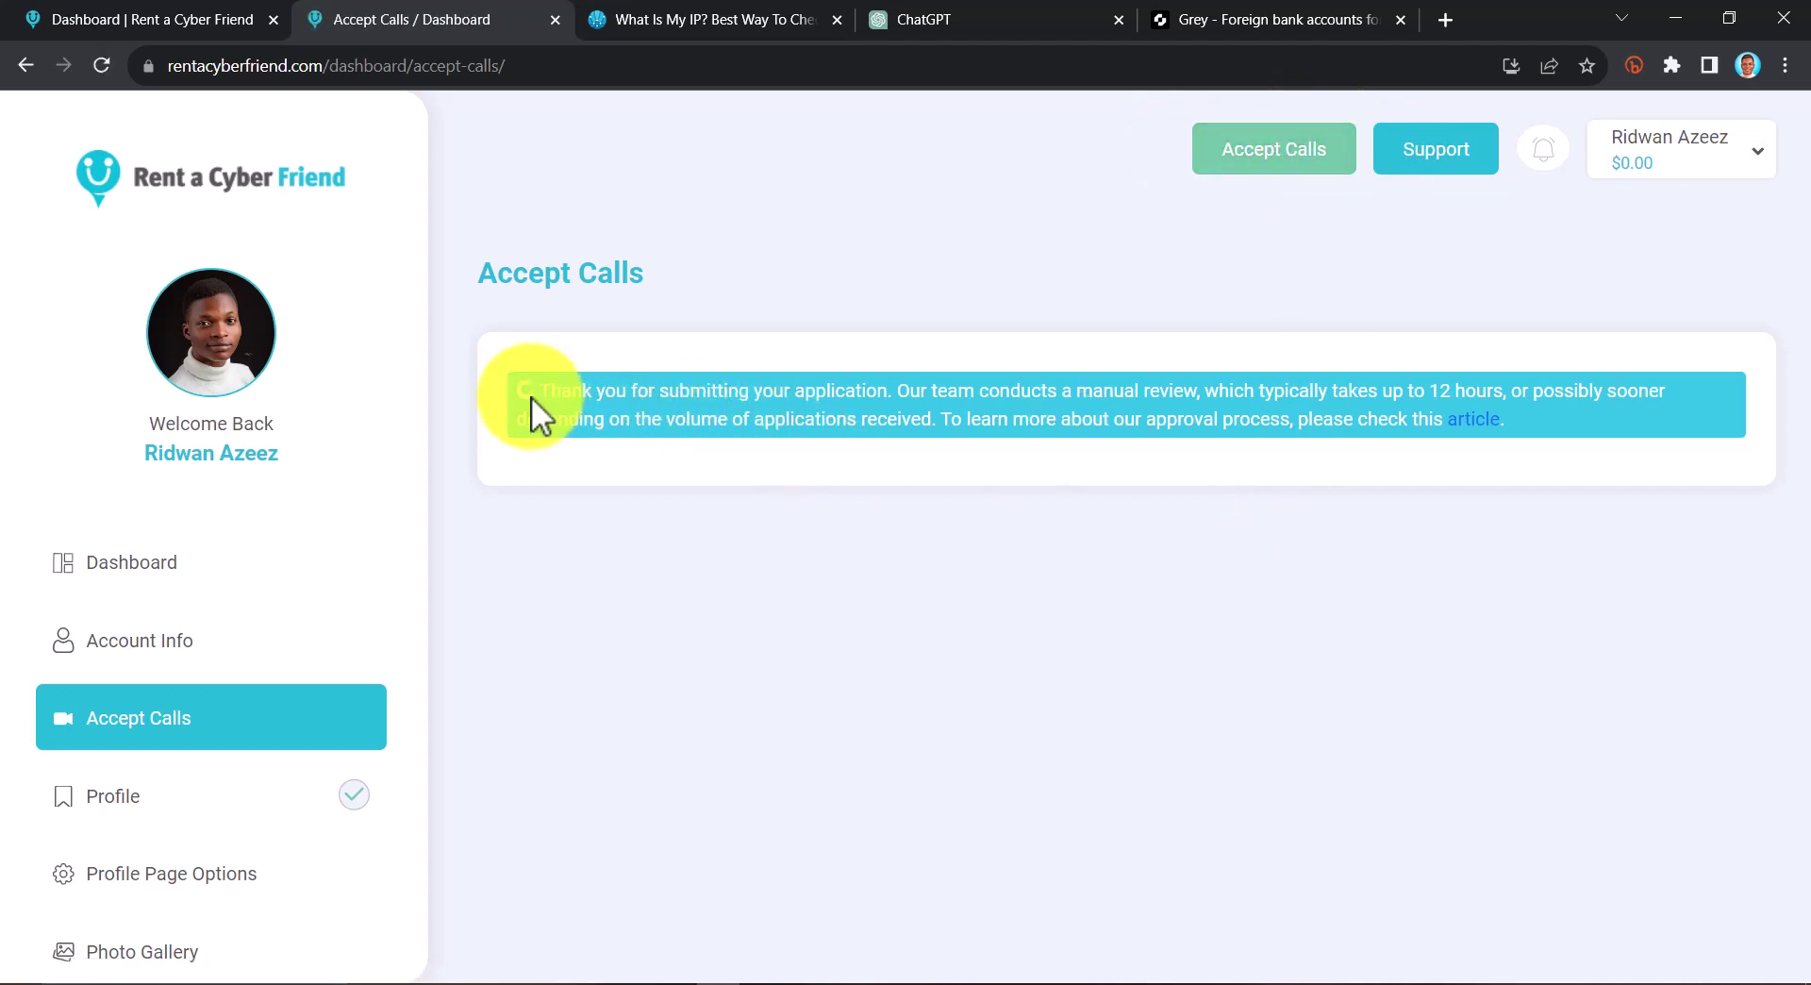
pyautogui.moveTo(530, 396); pyautogui.dragTo(1091, 416)
pyautogui.click(1194, 414)
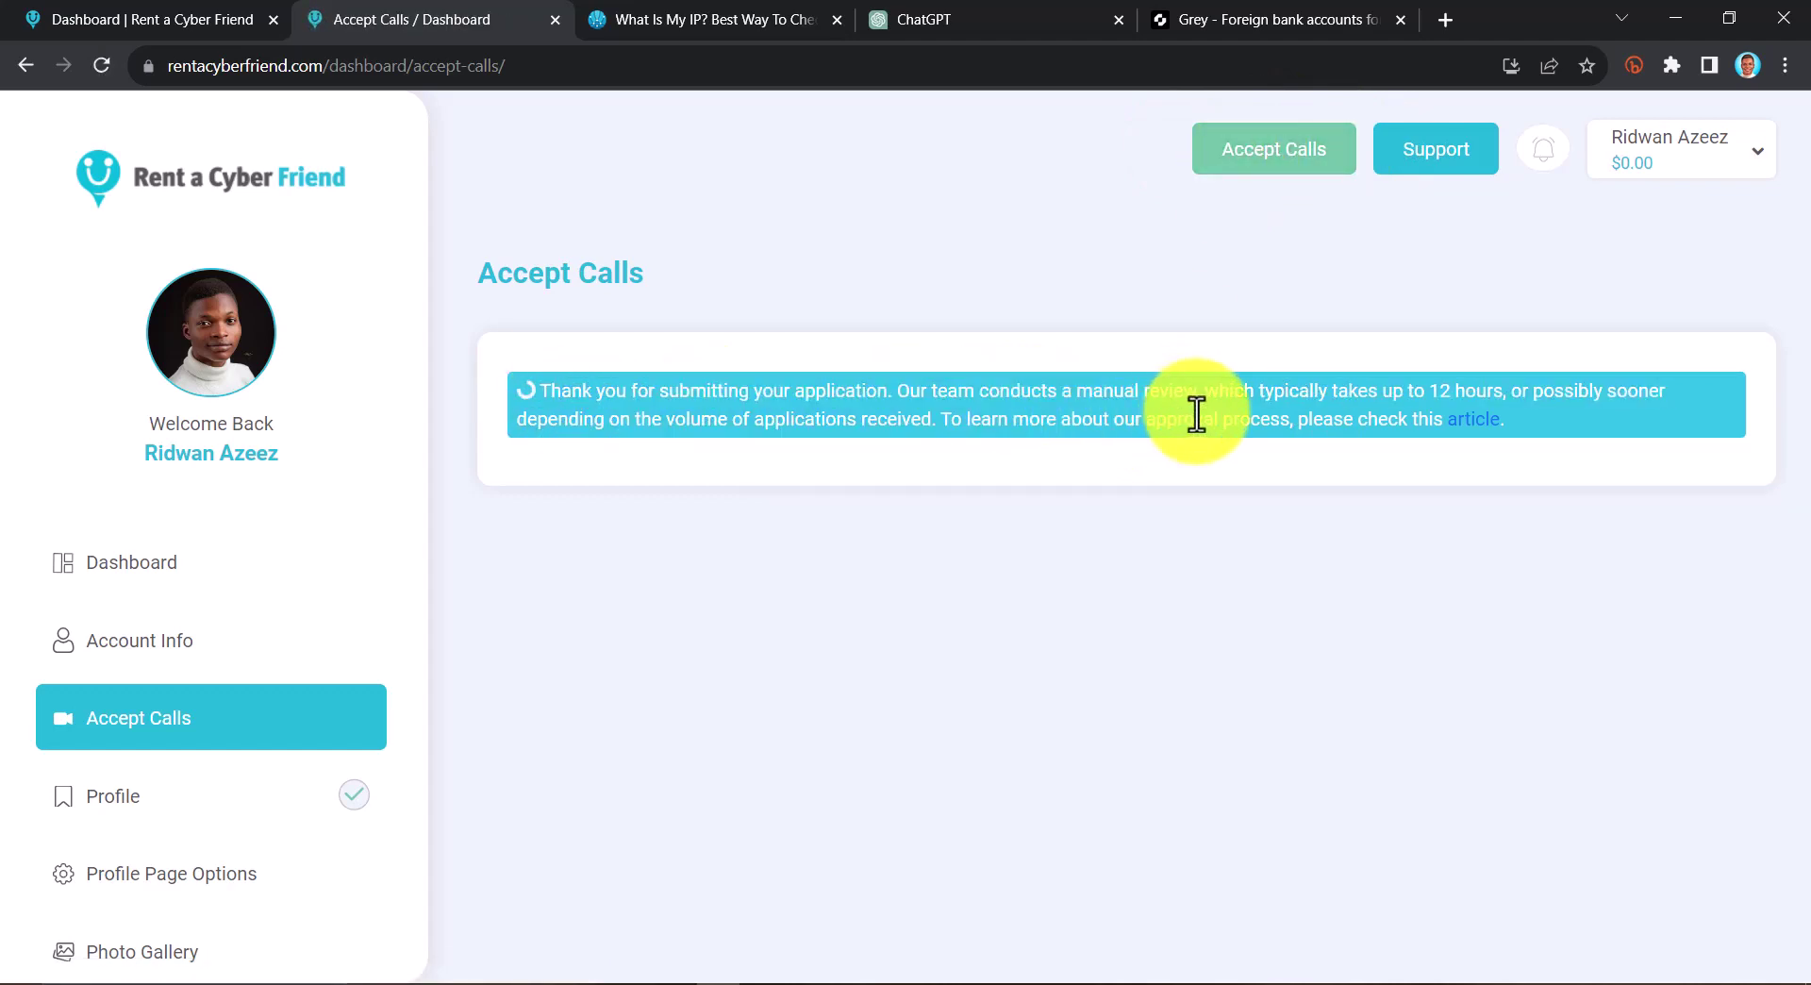
pyautogui.moveTo(1260, 420); pyautogui.dragTo(1007, 422)
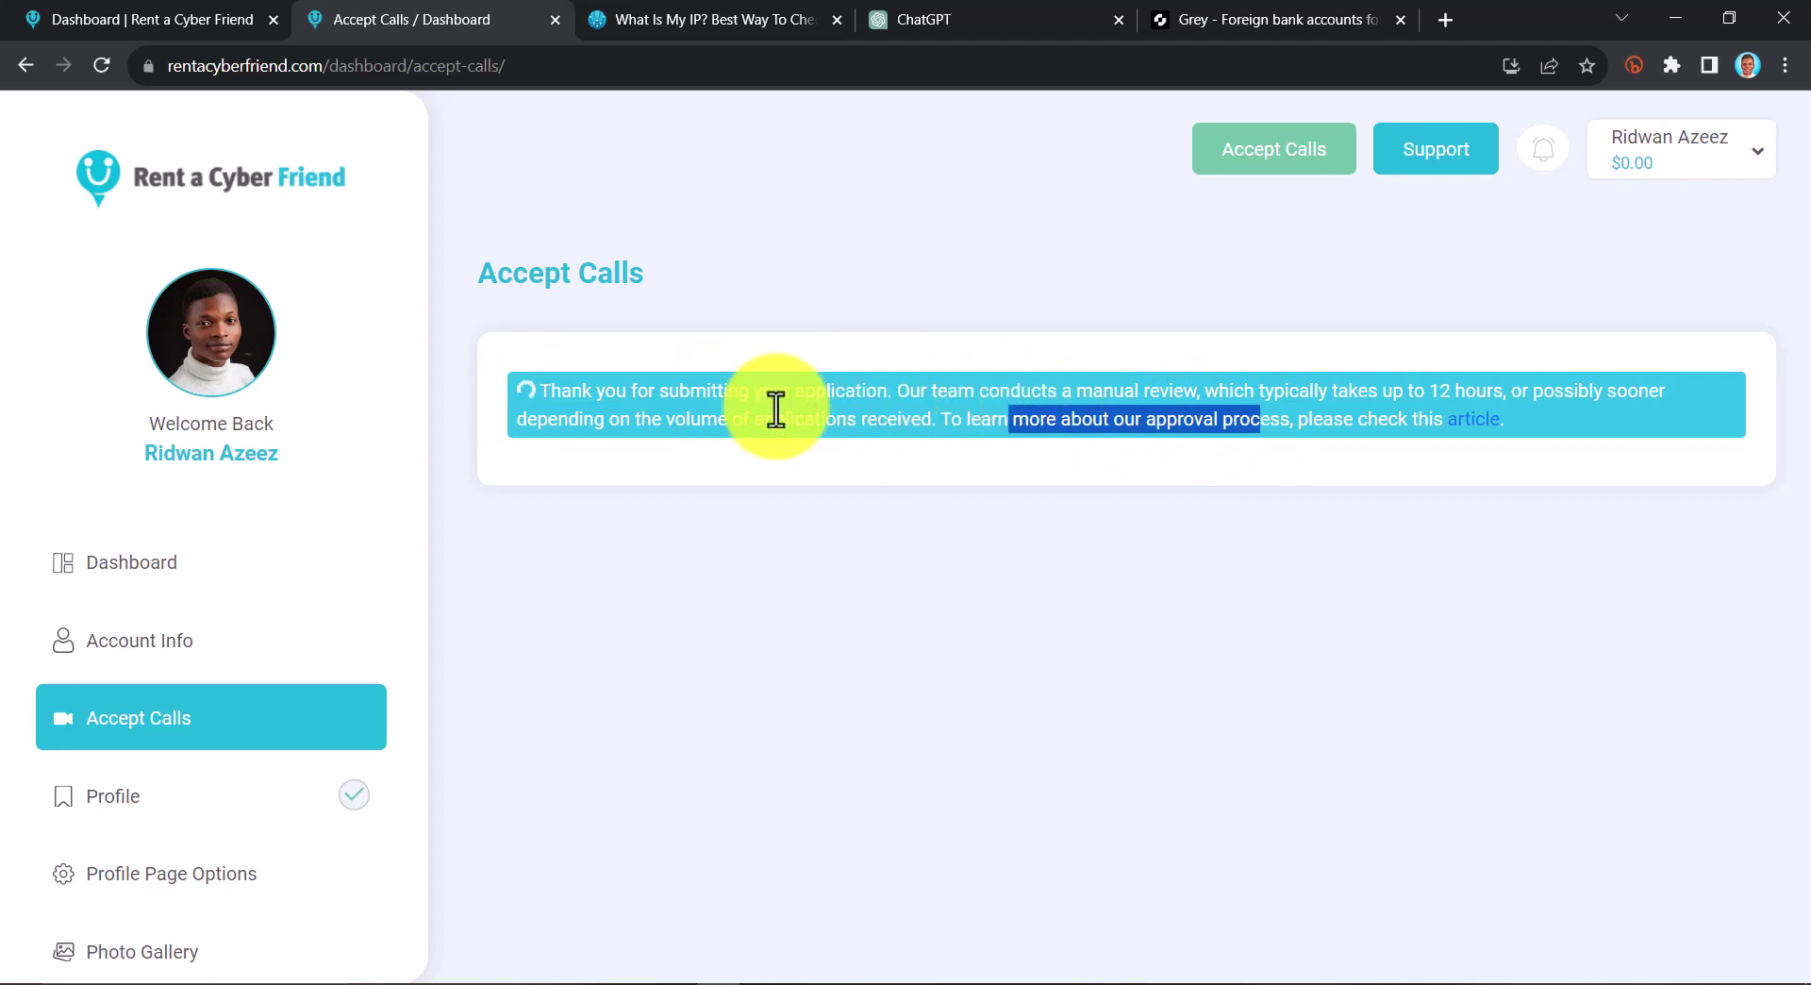
pyautogui.scroll(-2, 56, 707)
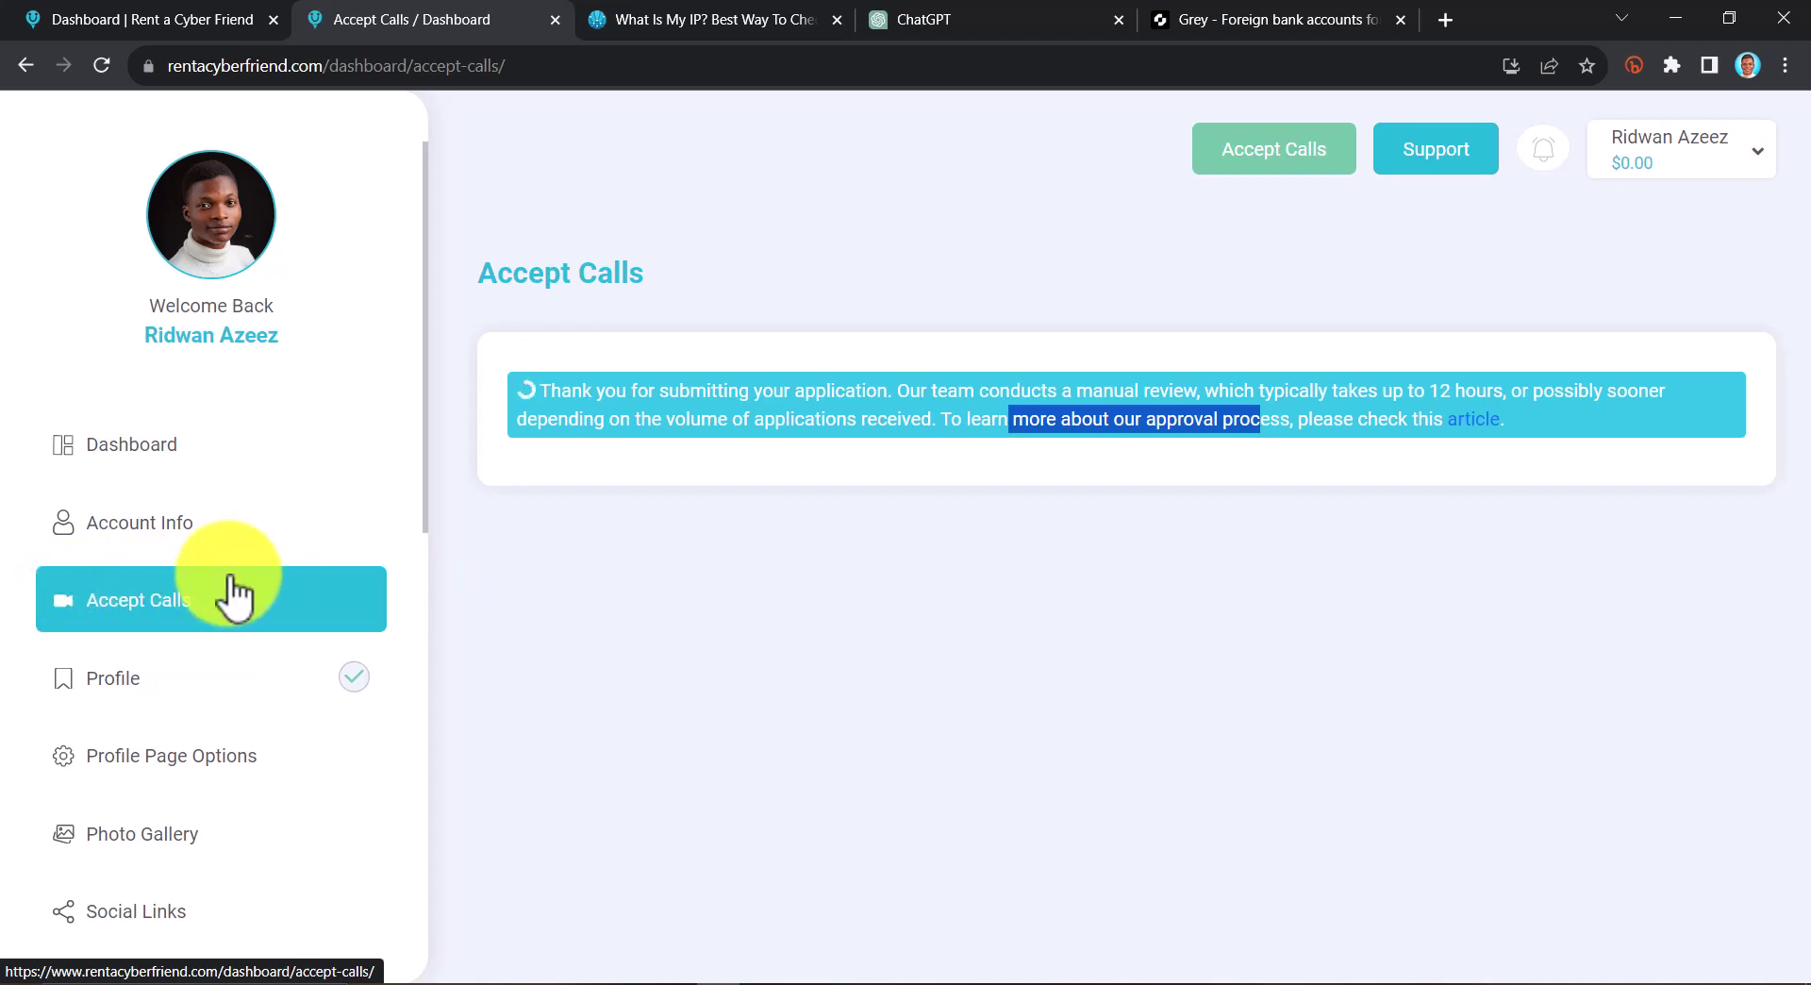
pyautogui.scroll(-2, 234, 594)
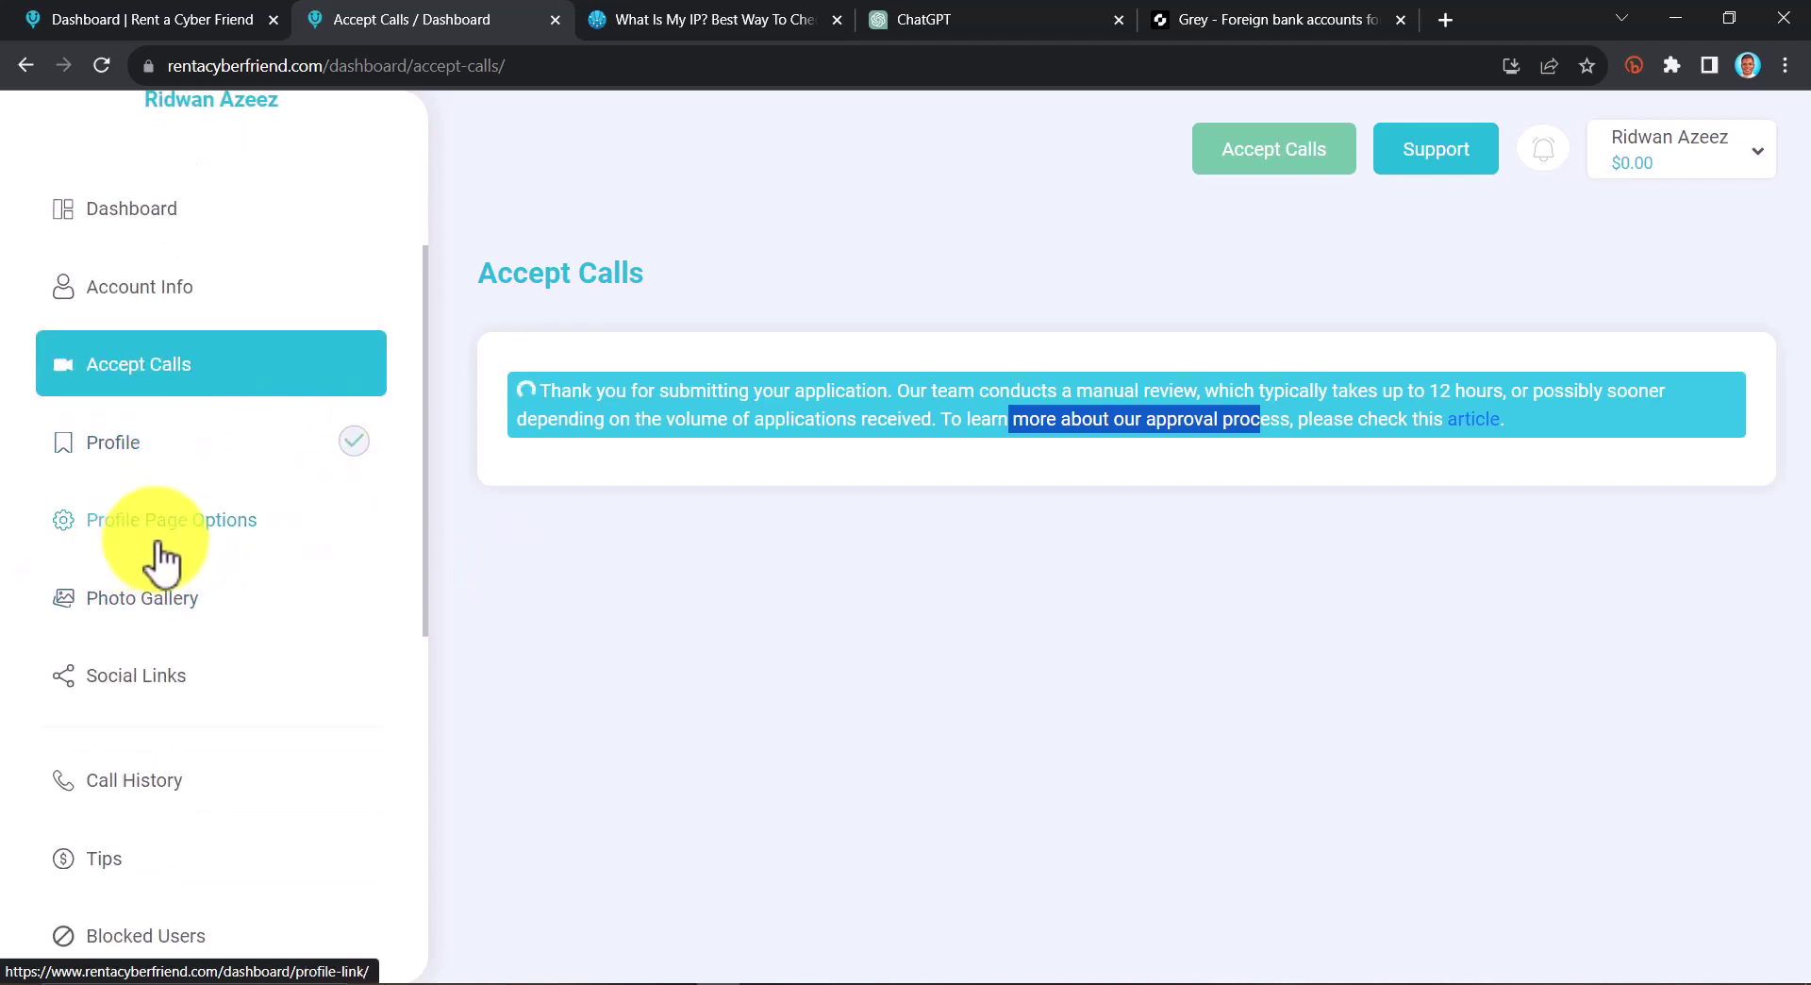
pyautogui.scroll(-2, 203, 585)
pyautogui.hotkey('alt', 'Left')
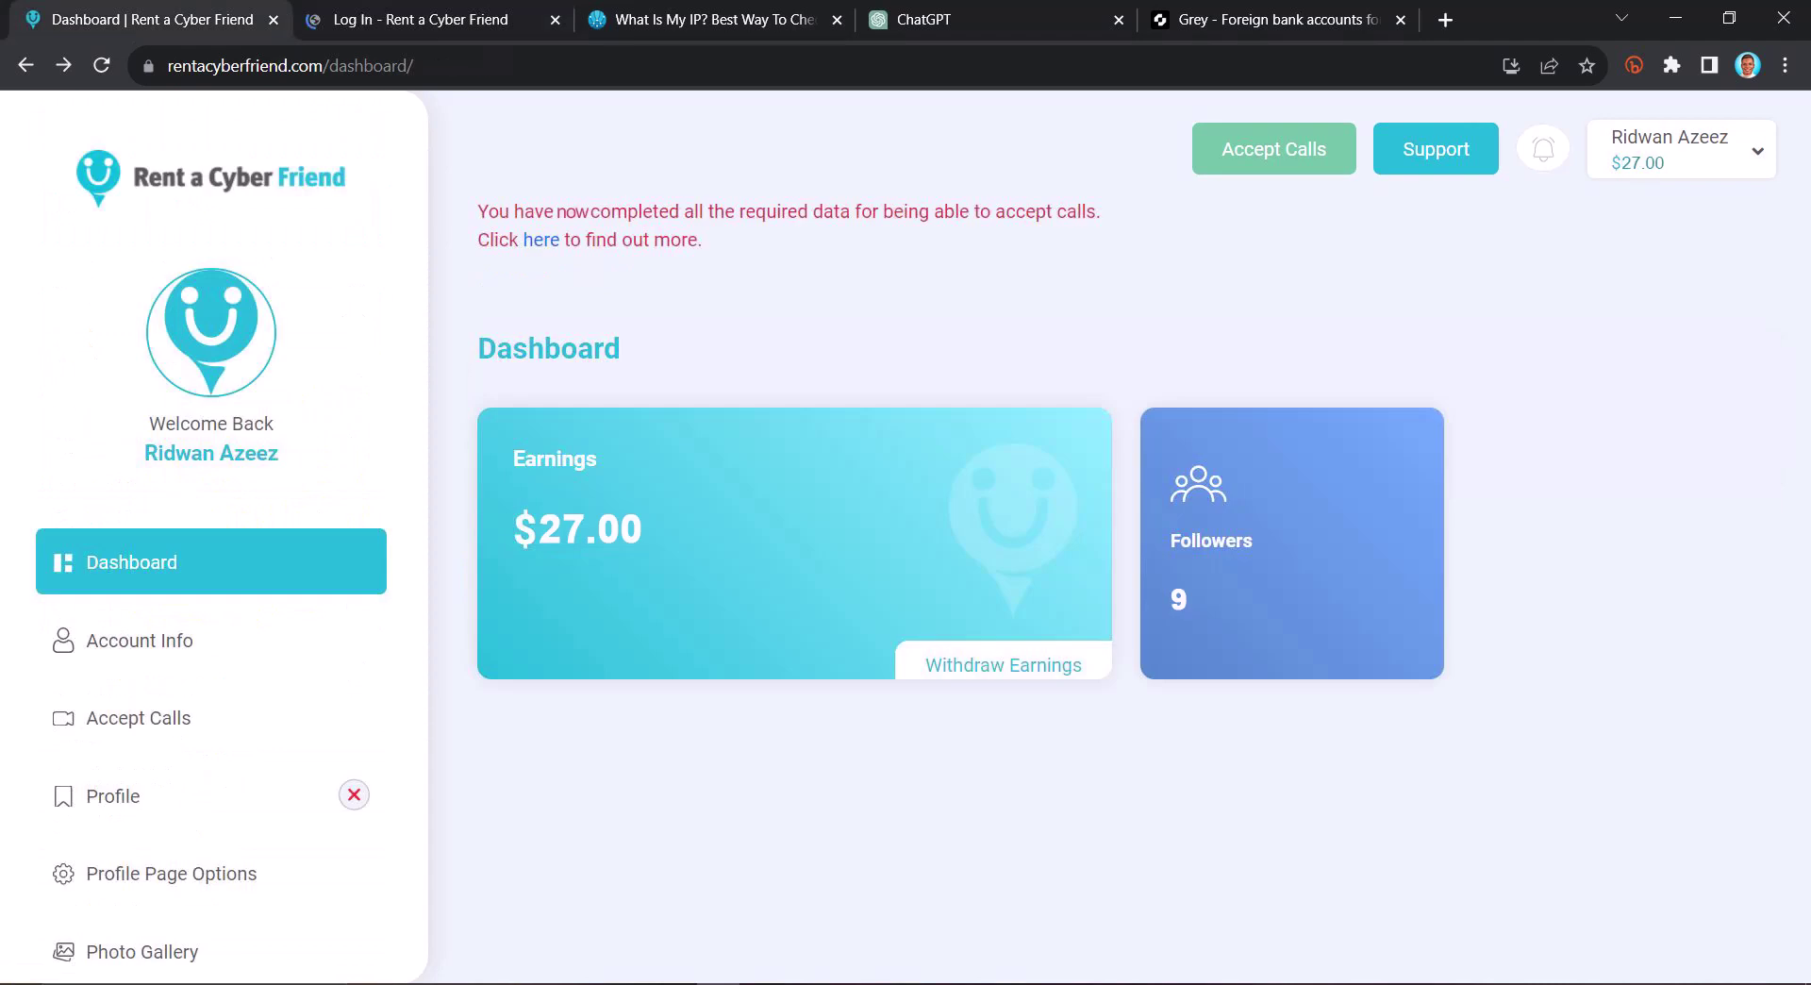